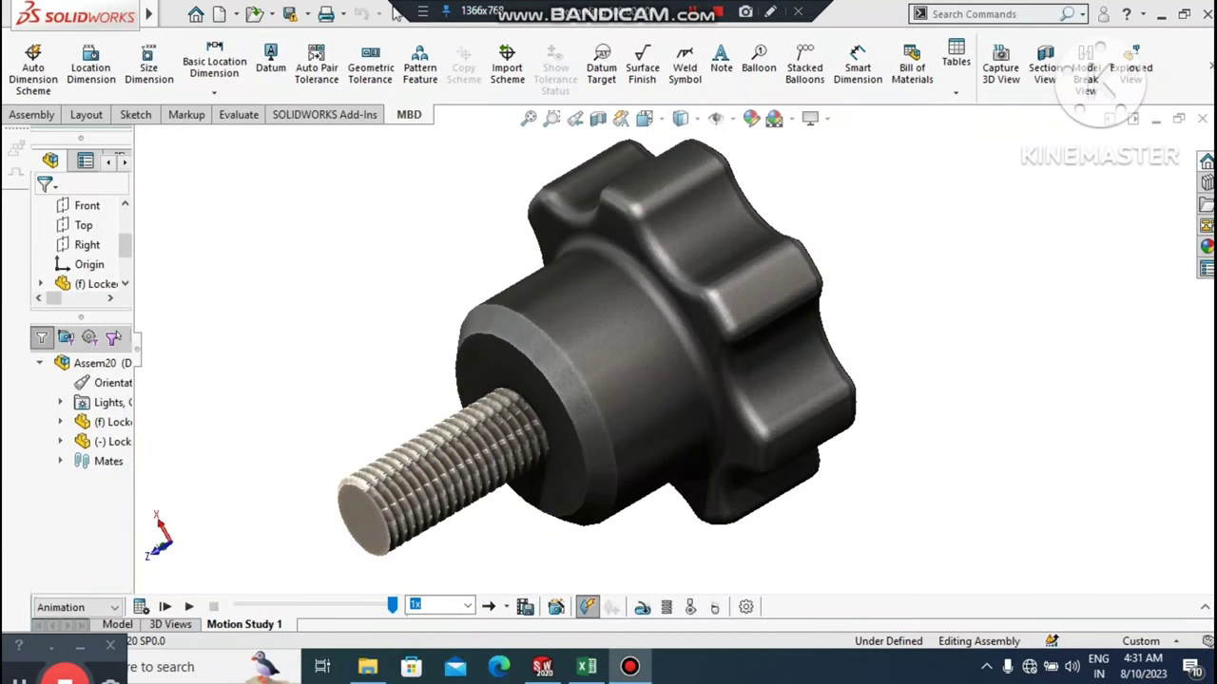
- Examine the locking knob assembly from several sides, with its component and appearance lists fully readable
right_click(963, 181)
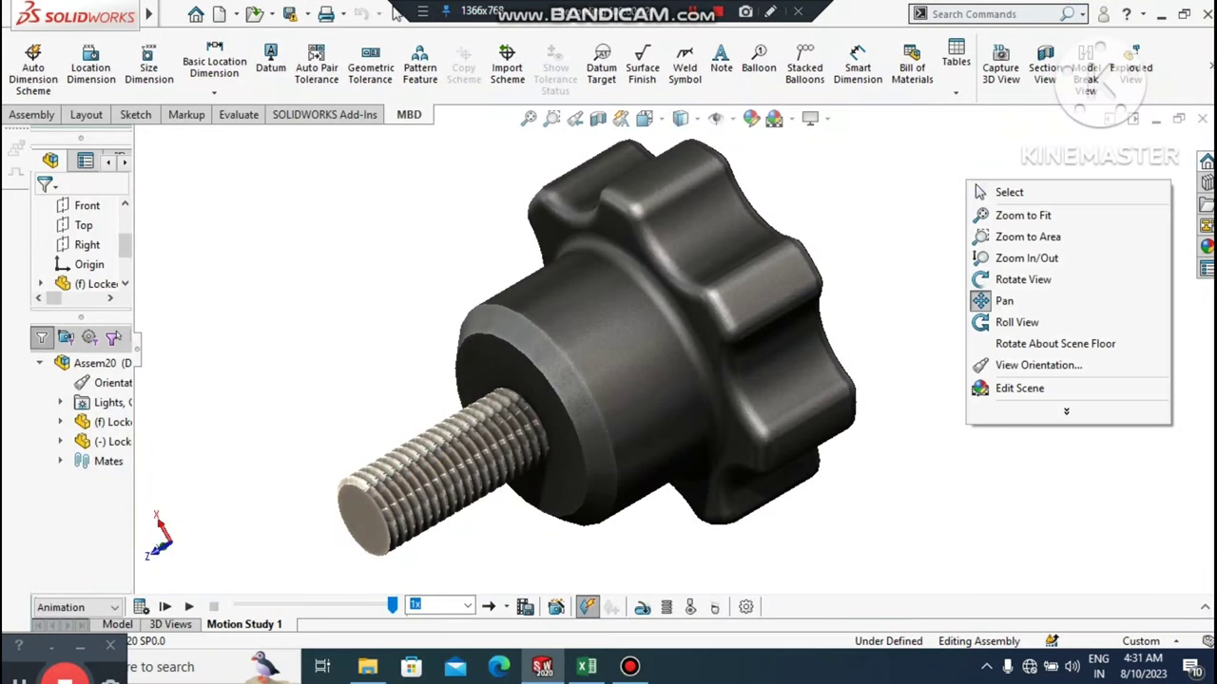
left_click(1004, 300)
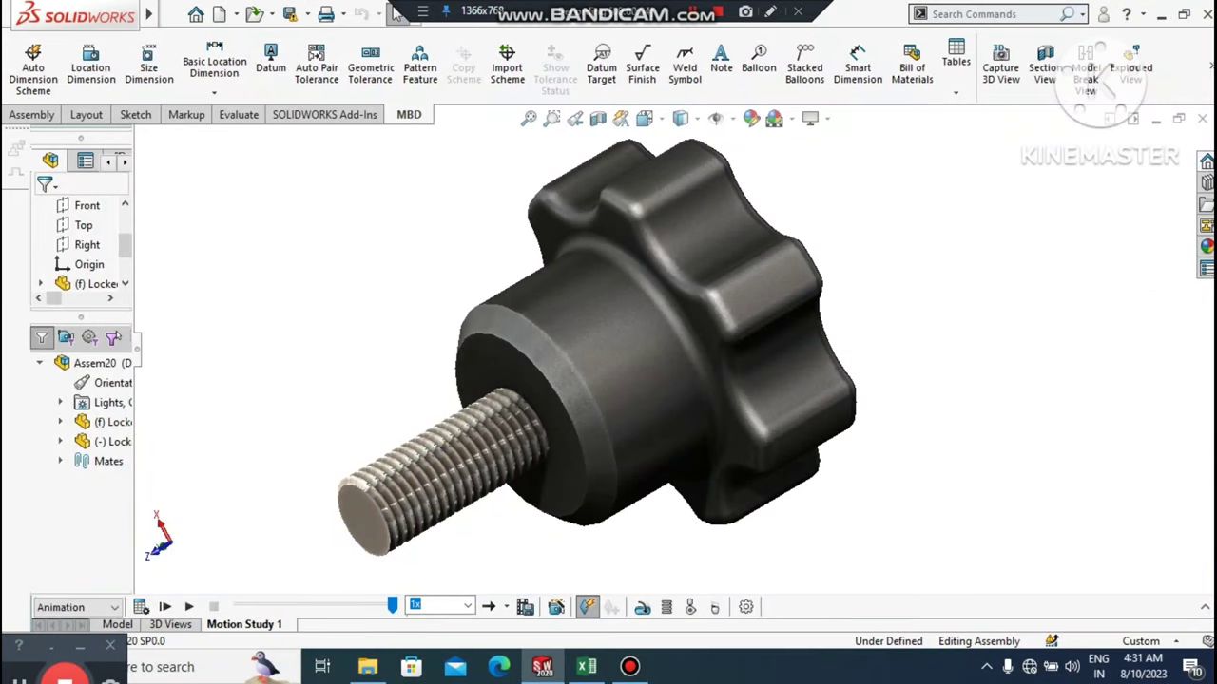
mouse_move(854, 393)
middle_mouse_down()
mouse_move(734, 396)
mouse_move(941, 385)
mouse_move(955, 275)
mouse_move(998, 366)
mouse_move(1084, 371)
mouse_move(1093, 385)
mouse_move(1174, 376)
mouse_move(984, 371)
middle_mouse_up()
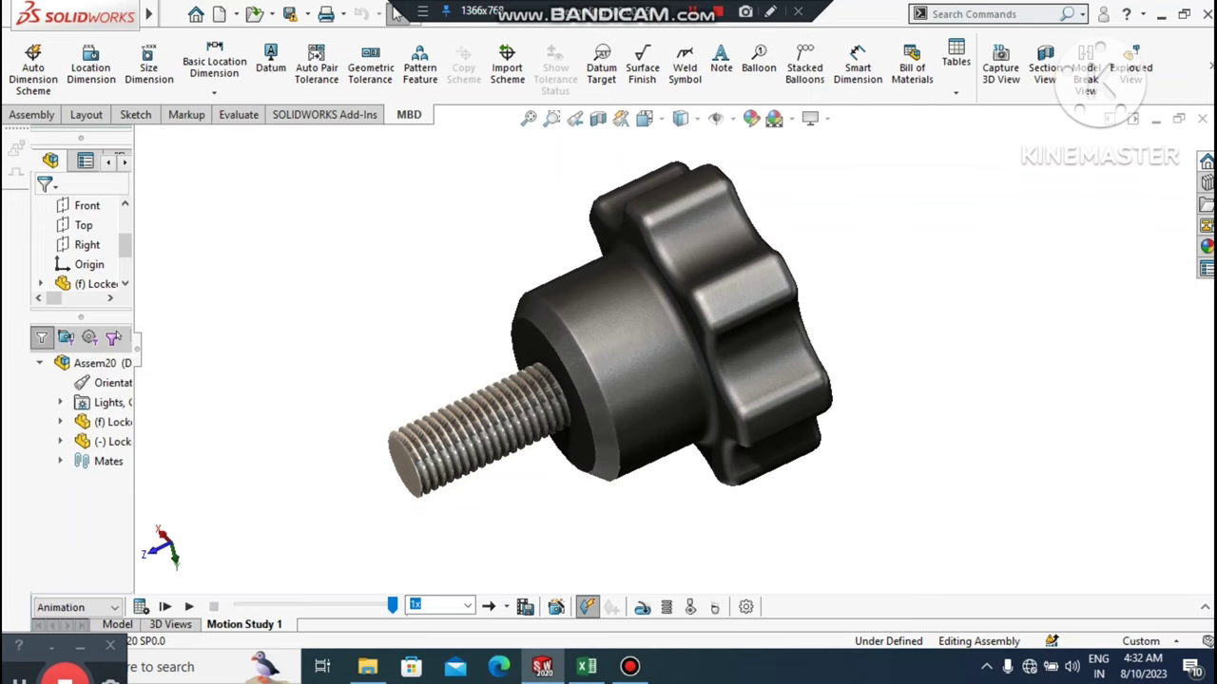
left_click_drag(134, 205, 254, 205)
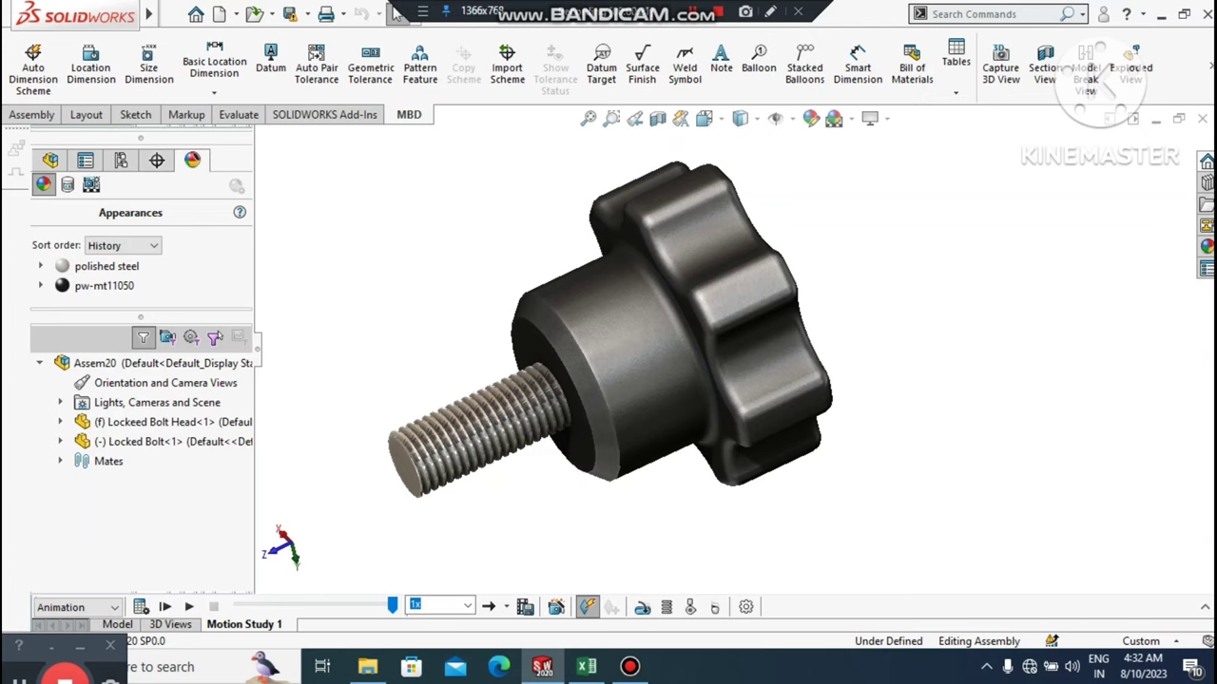
scroll(655, 355, "down", 1)
scroll(656, 356, "up", 1)
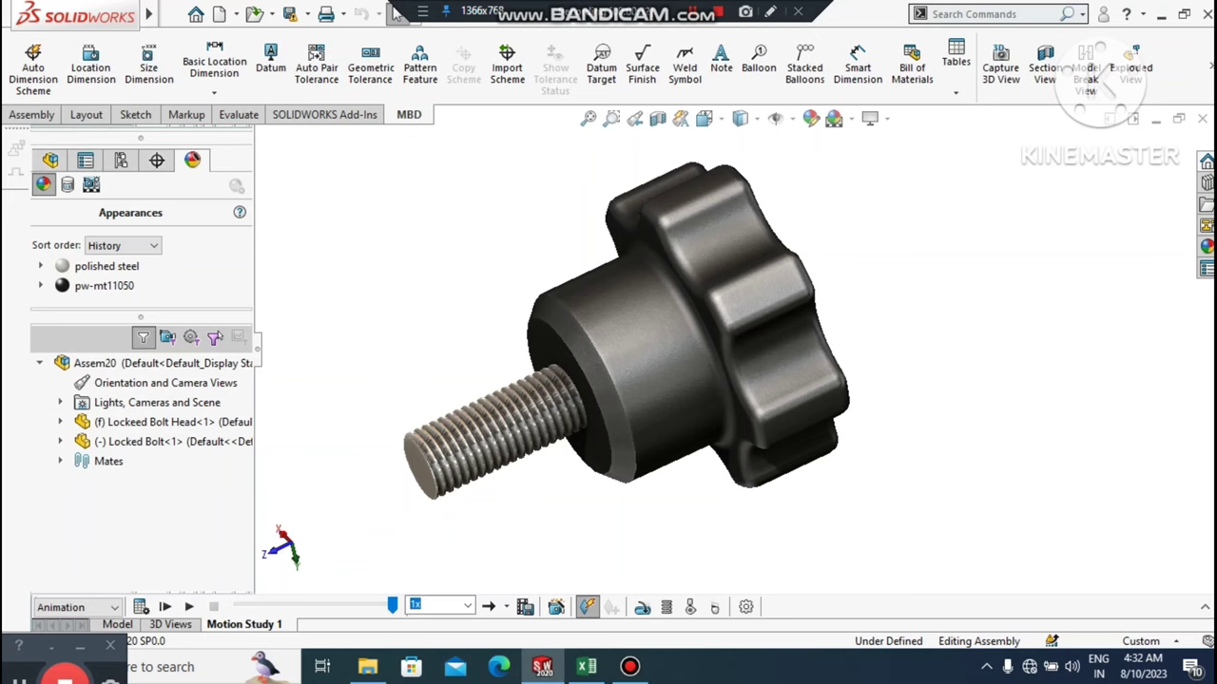
middle_click_drag(618, 333, 572, 316)
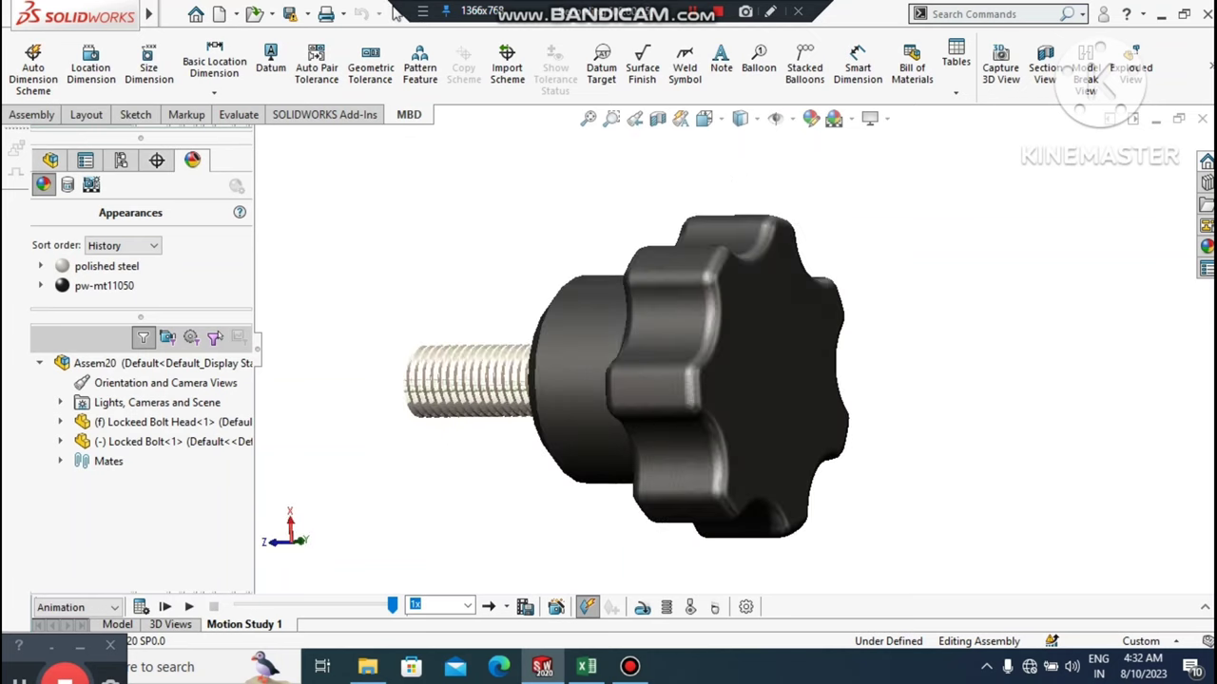
- Toggle Ambient Occlusion for the assembly display and inspect the knob and threaded bolt
left_click(875, 119)
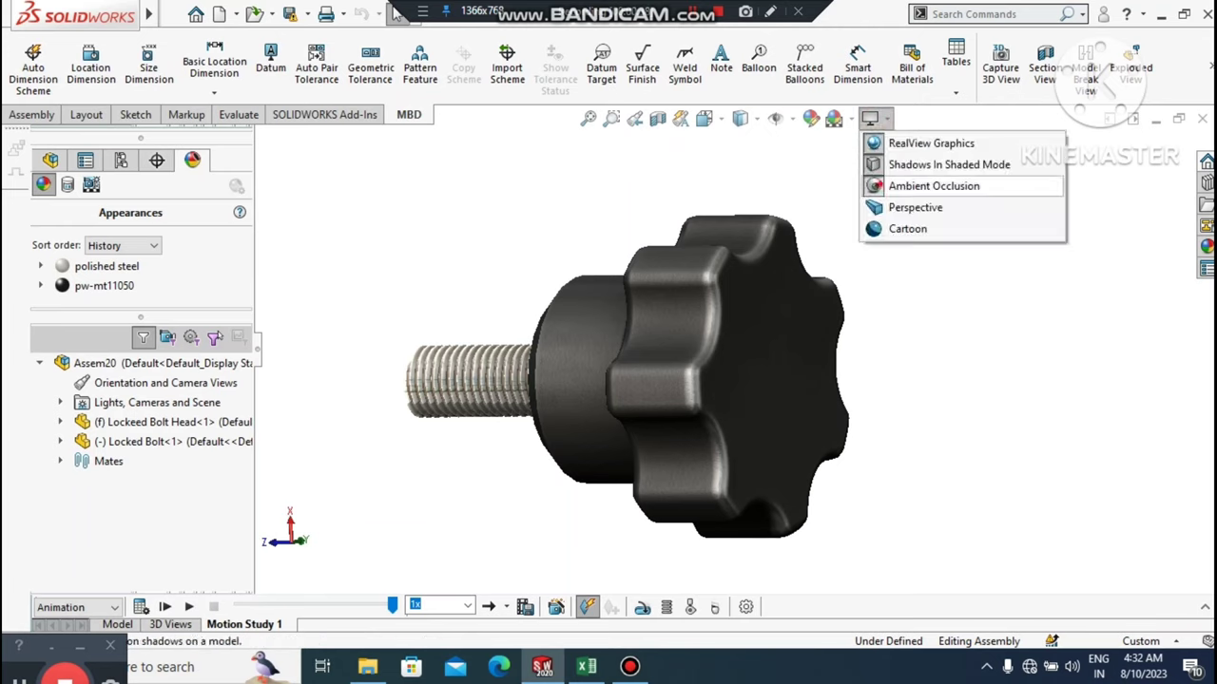
left_click(935, 186)
middle_click_drag(732, 343, 800, 391)
left_click(165, 606)
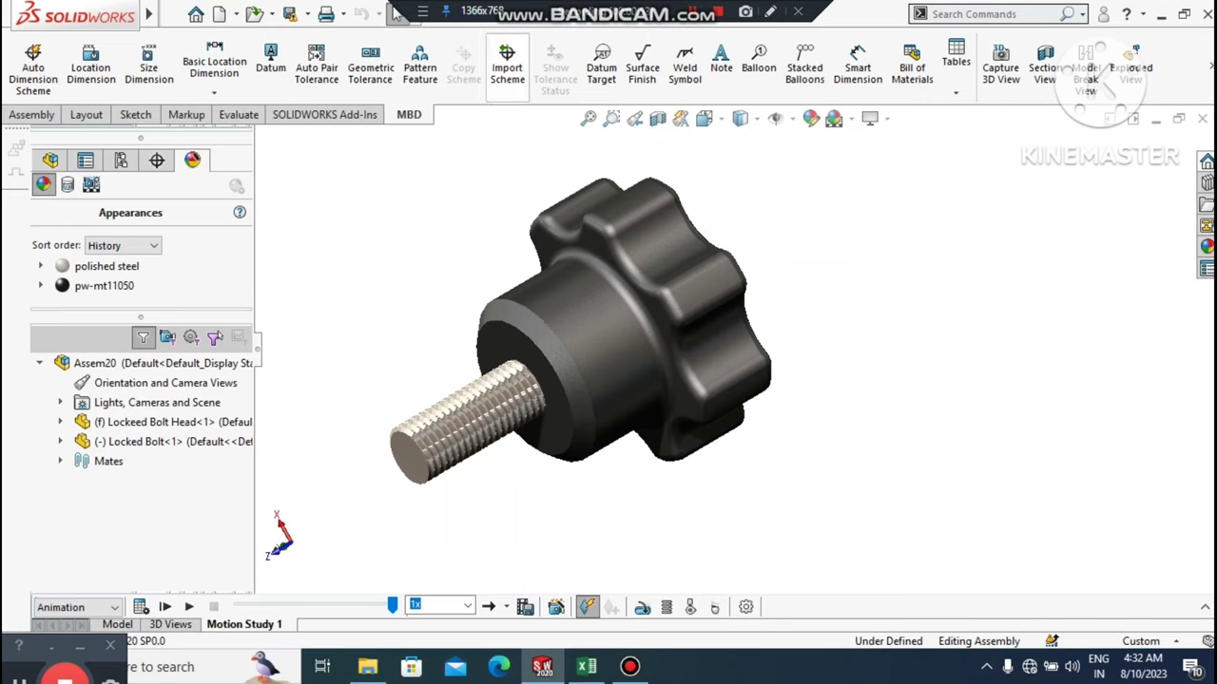
right_click(823, 155)
left_click(858, 293)
left_click_drag(858, 291, 942, 298)
- Create a new part document and switch its scene to a plain white background
mouse_move(76, 13)
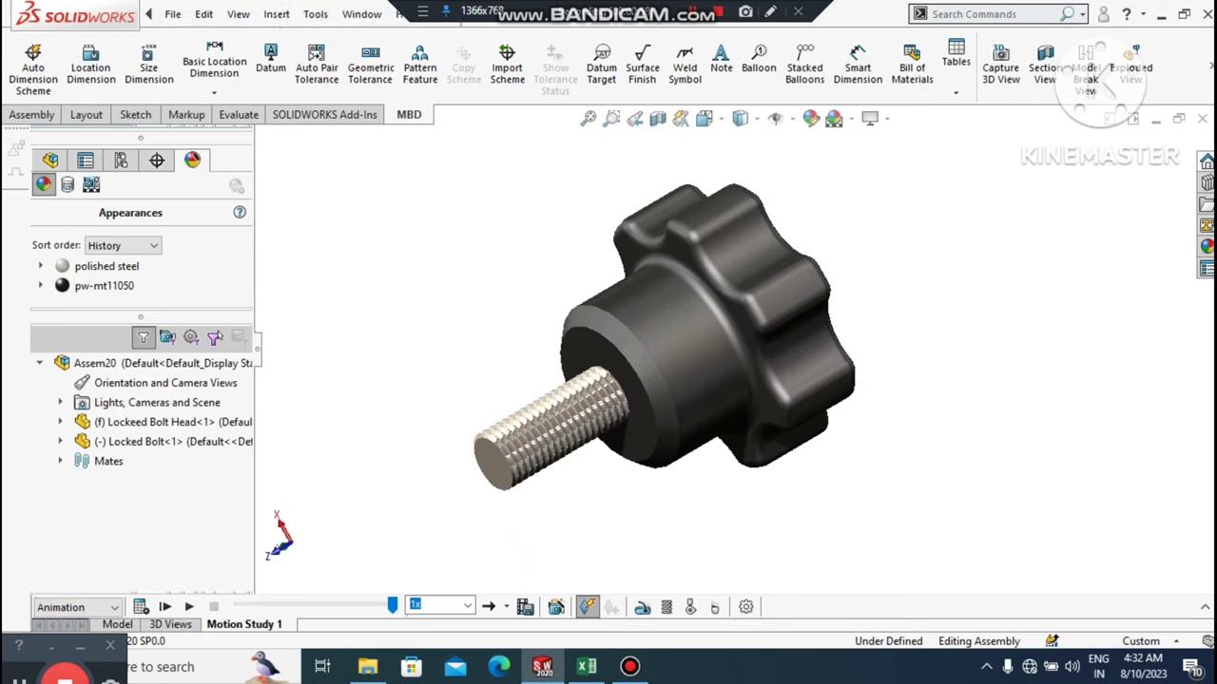
left_click(172, 13)
left_click(201, 41)
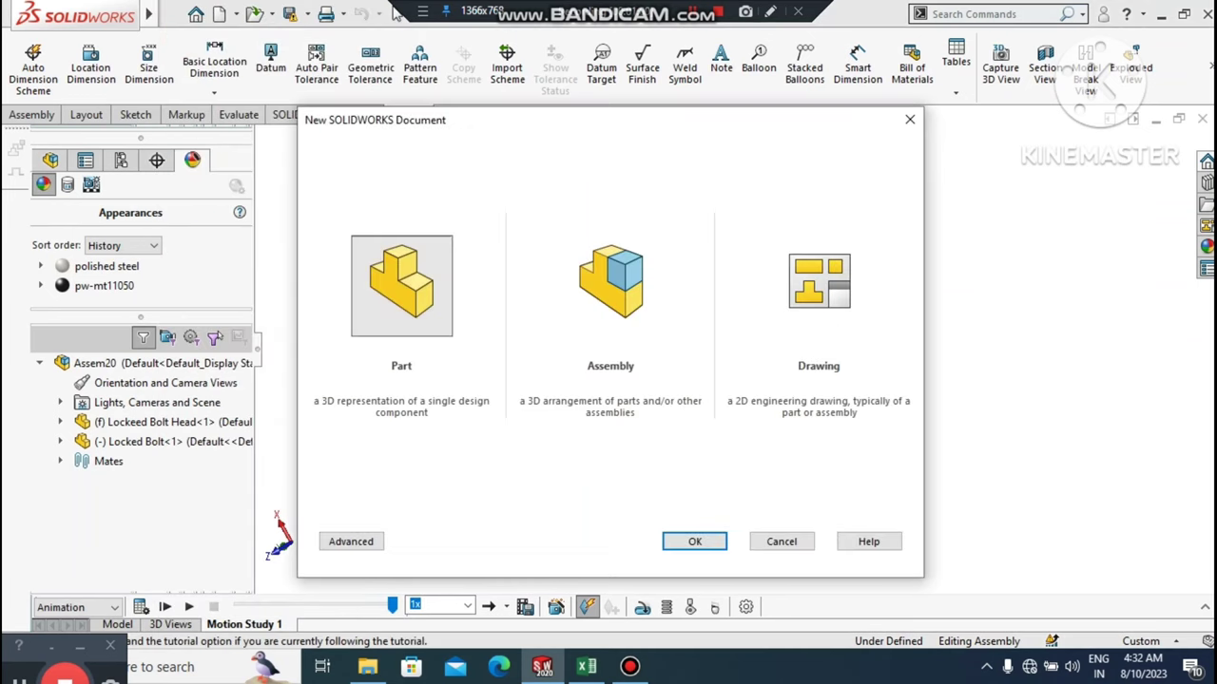
left_click(692, 541)
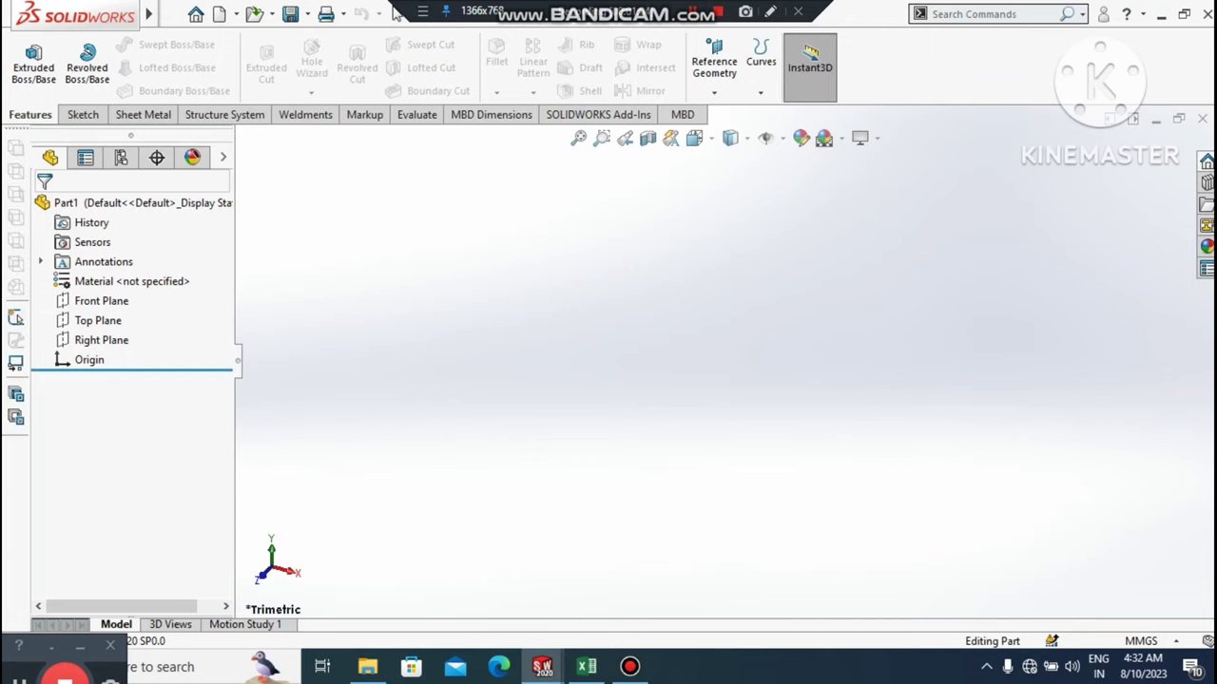
left_click(841, 138)
left_click(851, 183)
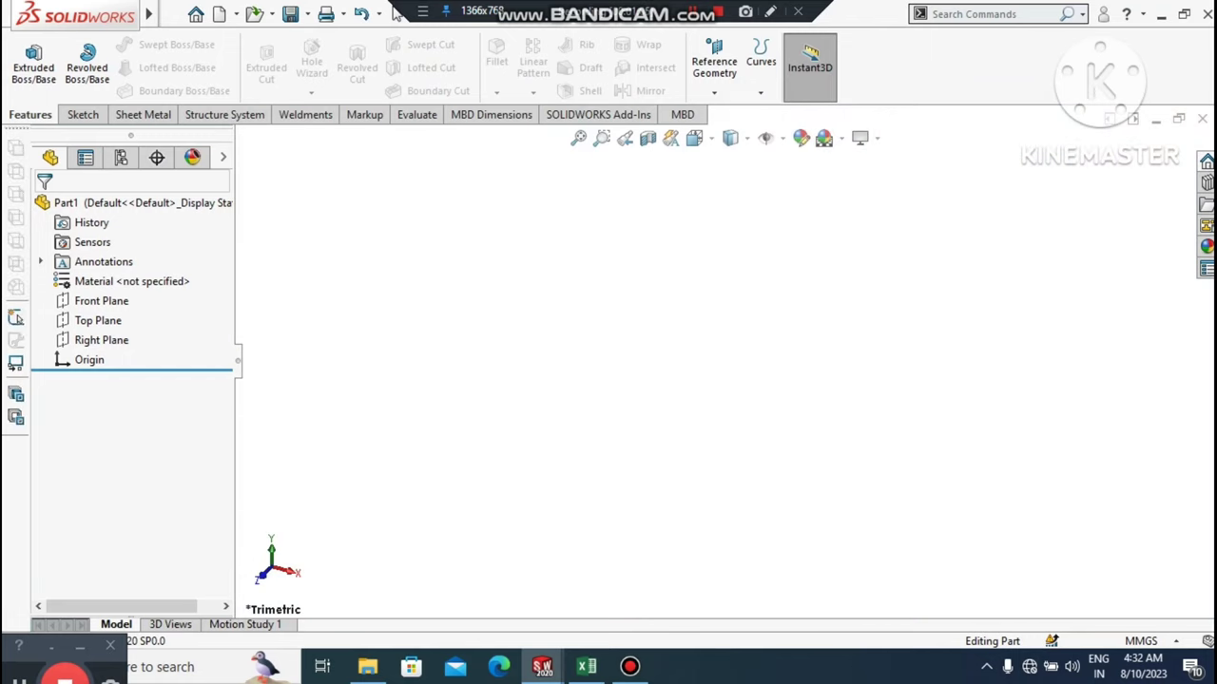
- Start a sketch on the Top Plane, viewed normal to it, and draw a circle about 63 mm in diameter centred on the origin
right_click(85, 320)
left_click(106, 298)
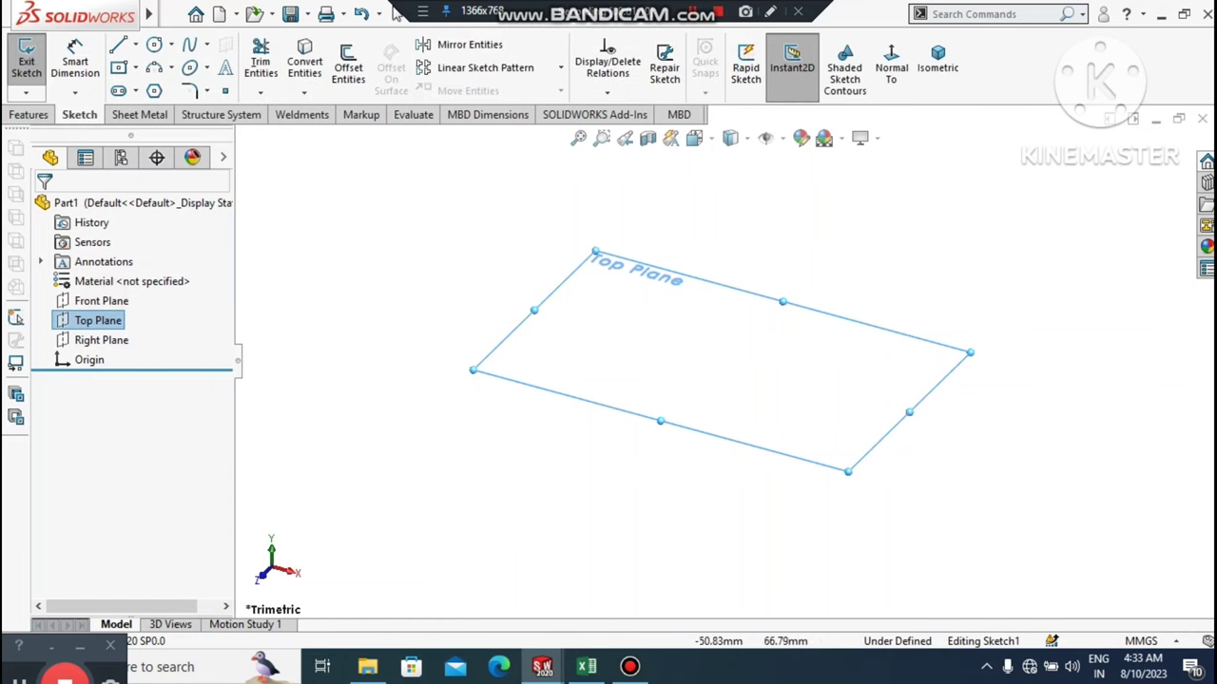
left_click(892, 67)
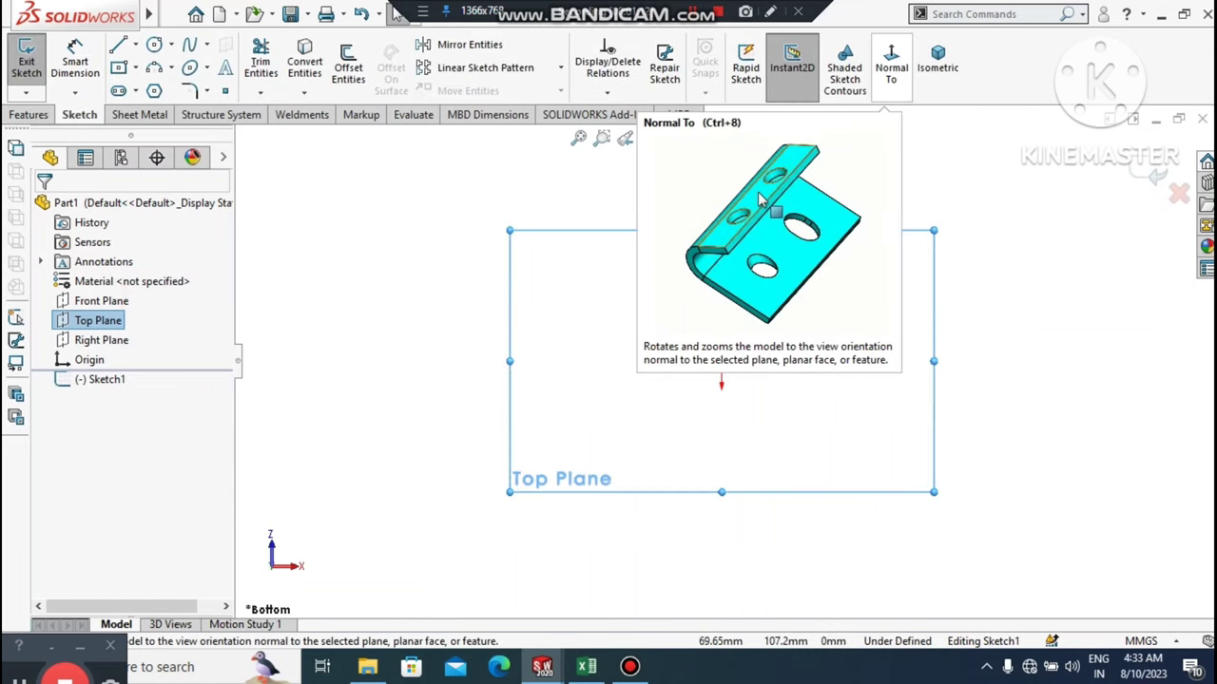
left_click(891, 67)
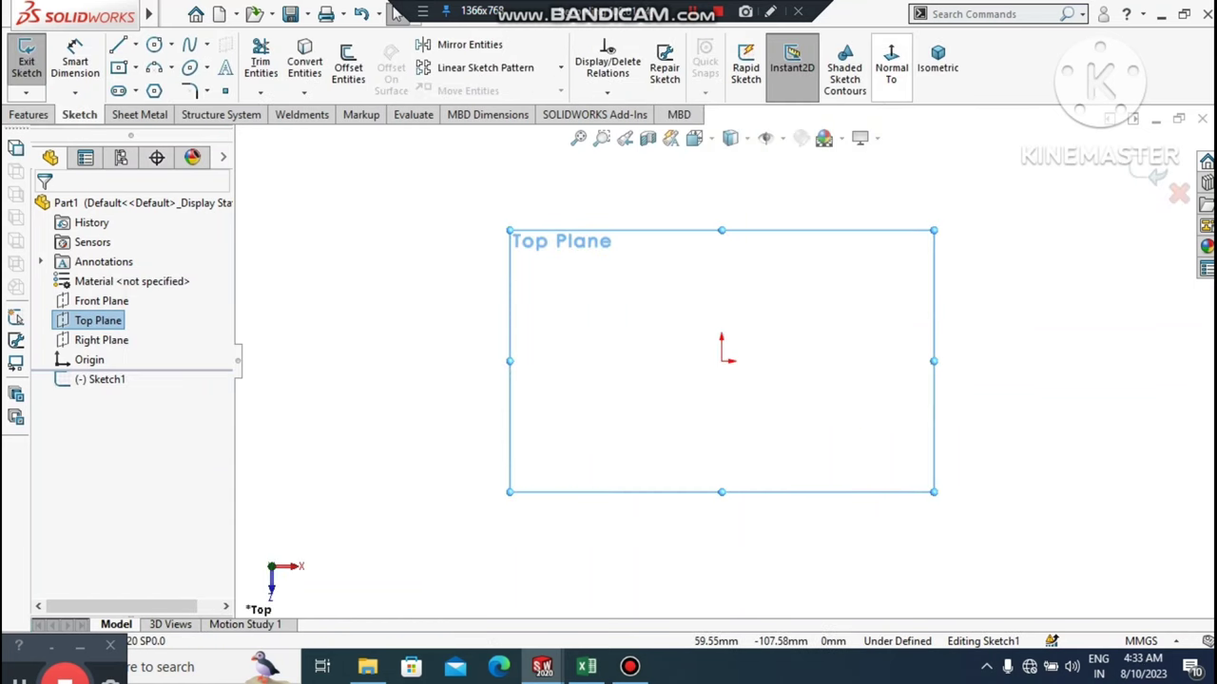
left_click(414, 231)
left_click(154, 45)
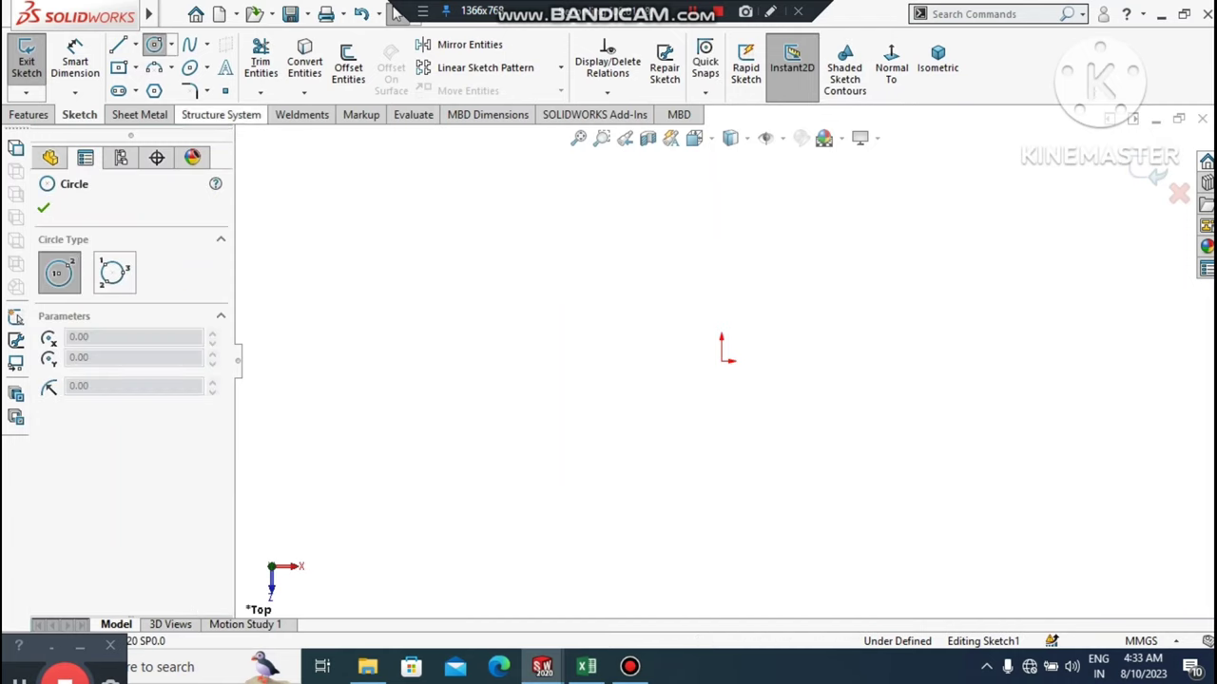
left_click(722, 361)
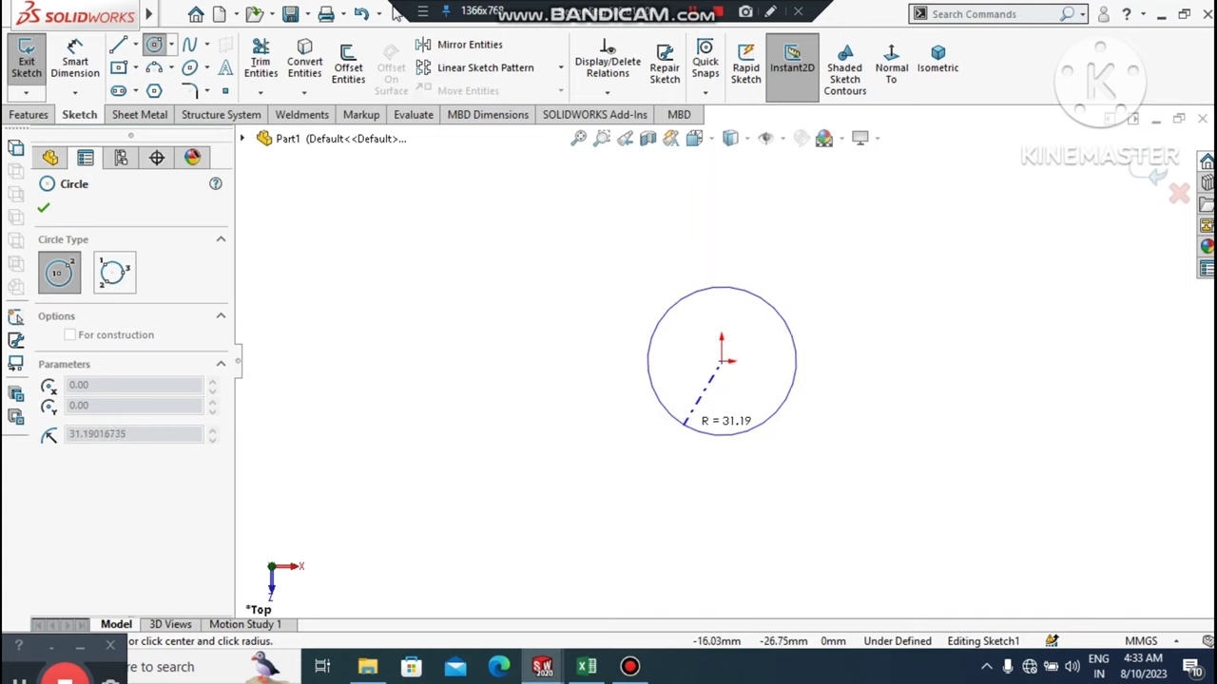
left_click(693, 431)
- Dimension the circle's diameter and set it to 23 mm
left_click(75, 62)
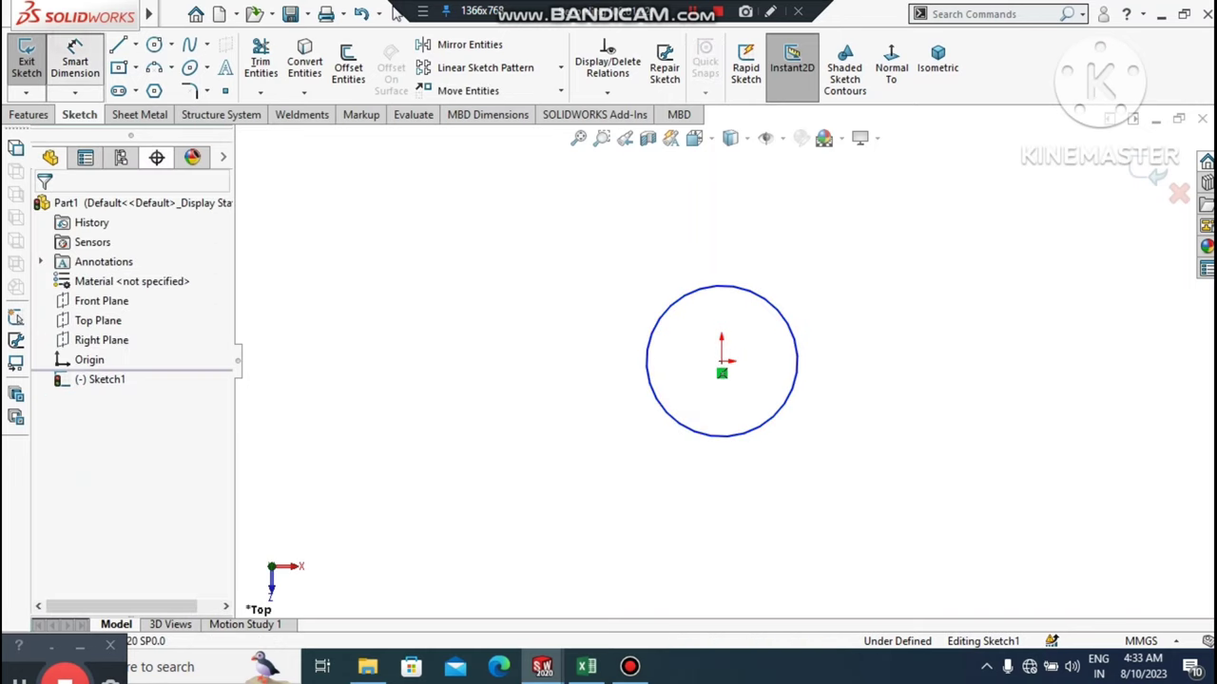
left_click(660, 410)
left_click(545, 501)
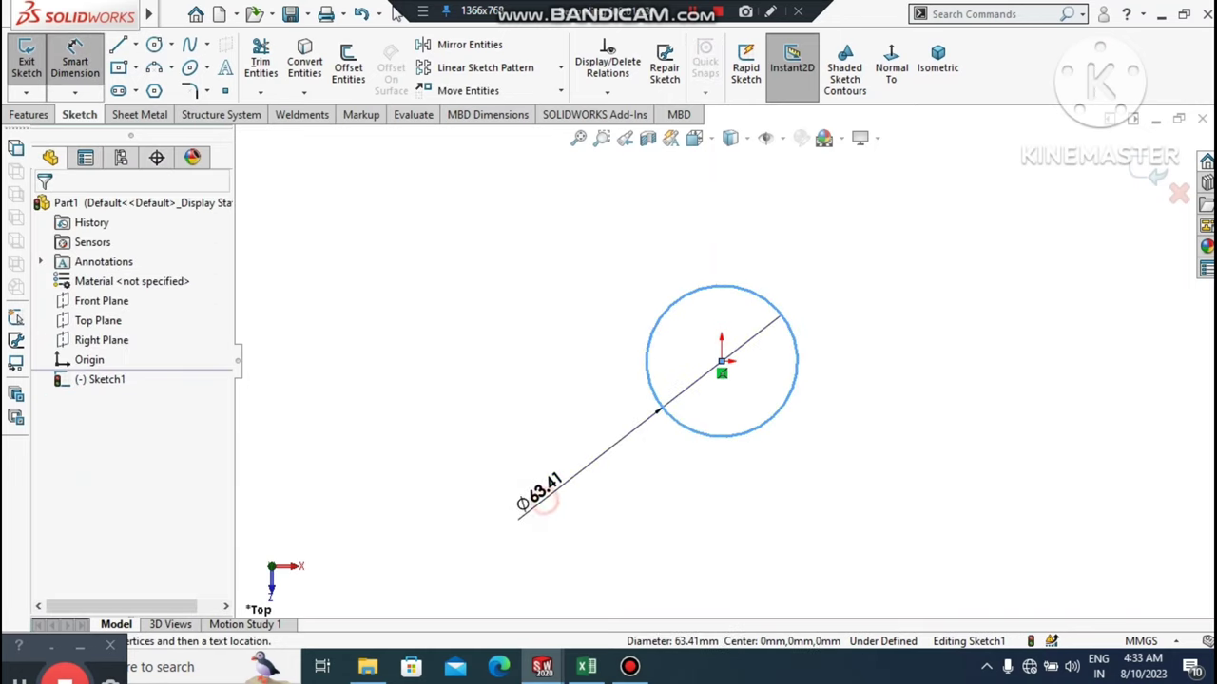
left_click(521, 513)
type("23")
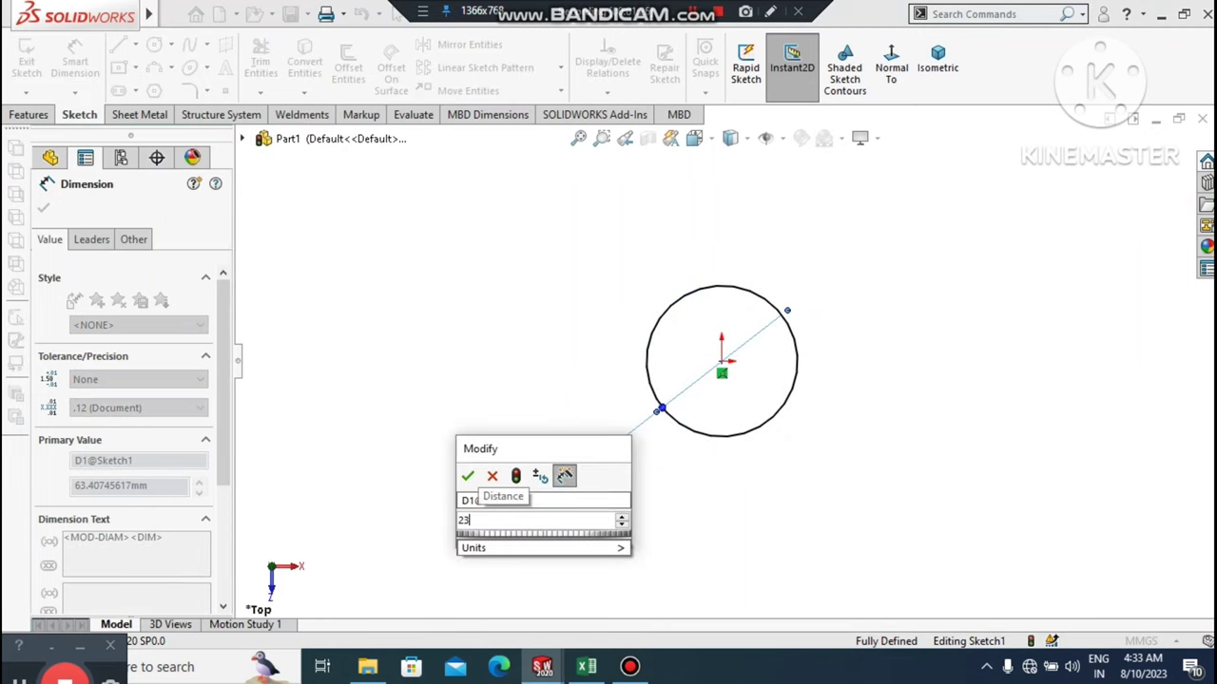
key("Return")
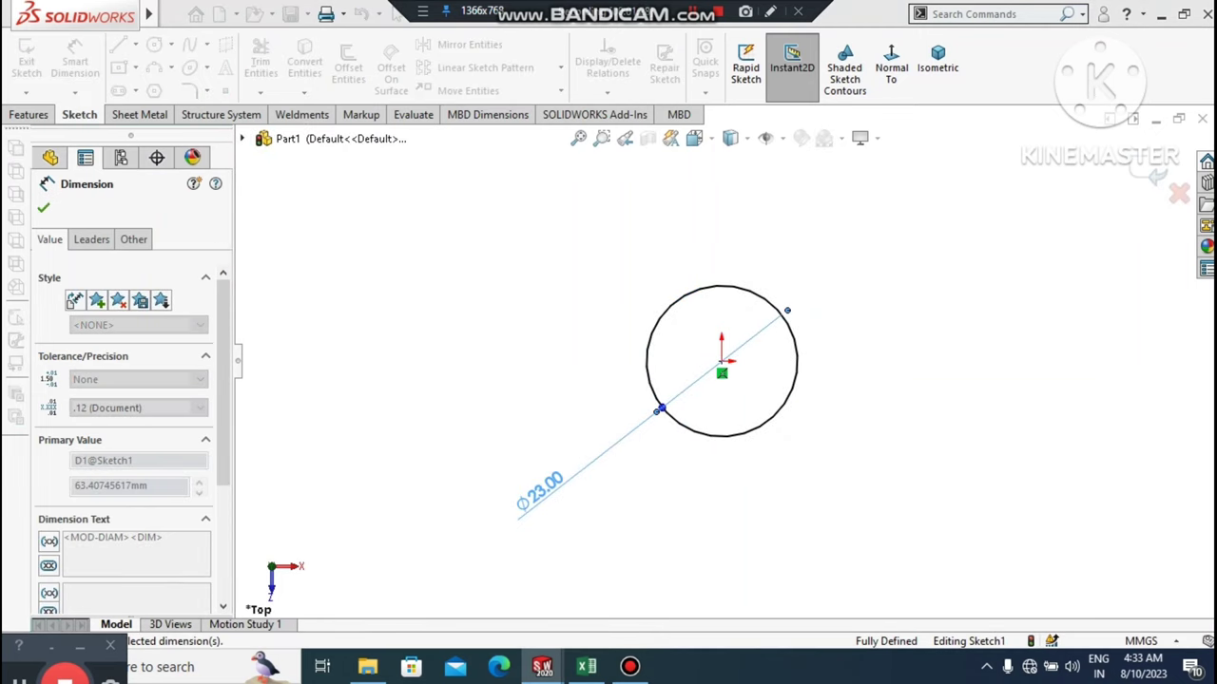
left_click(930, 361)
- Extrude the circle as a Blind boss 14 mm deep and turn off shadows in shaded mode
mouse_move(906, 348)
middle_mouse_down()
mouse_move(831, 371)
mouse_move(880, 437)
middle_mouse_up()
scroll(760, 346, "down", 2)
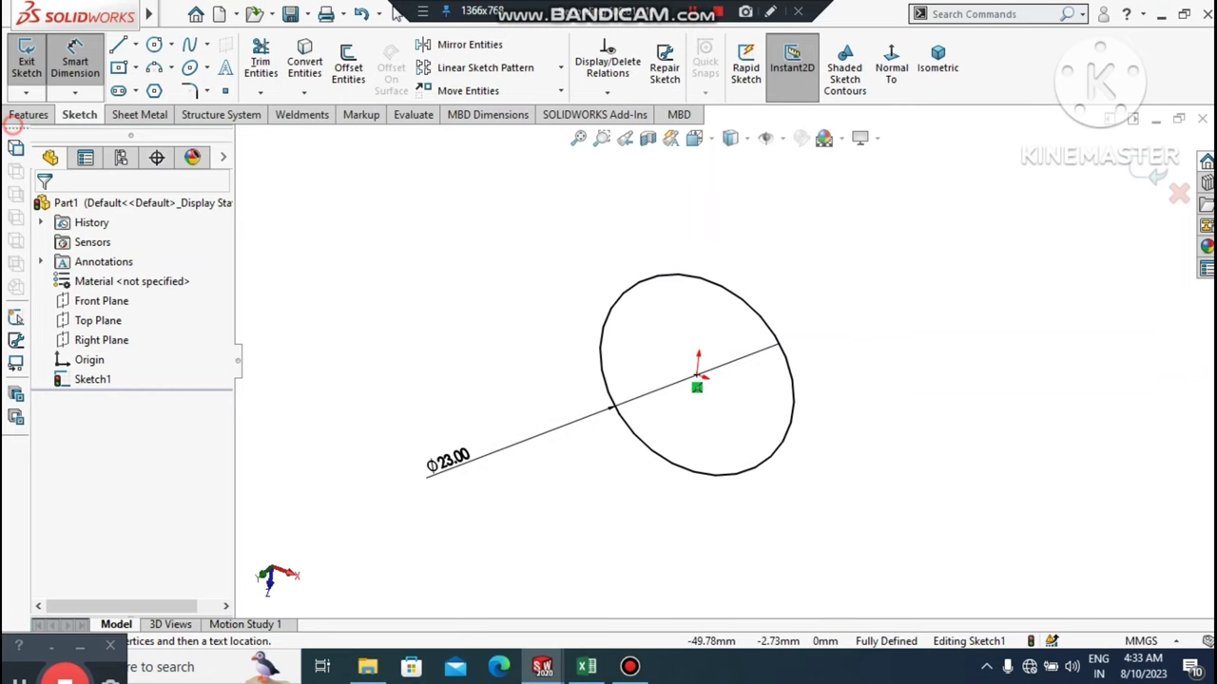
left_click(23, 115)
left_click(24, 80)
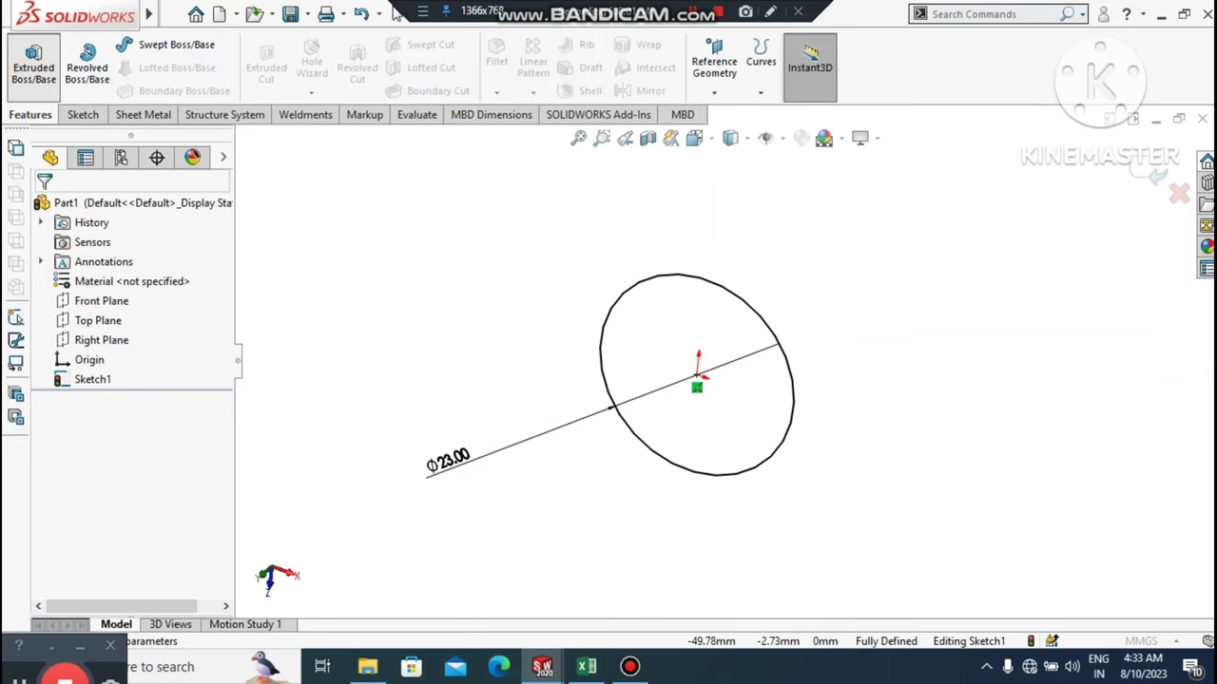
left_click(33, 62)
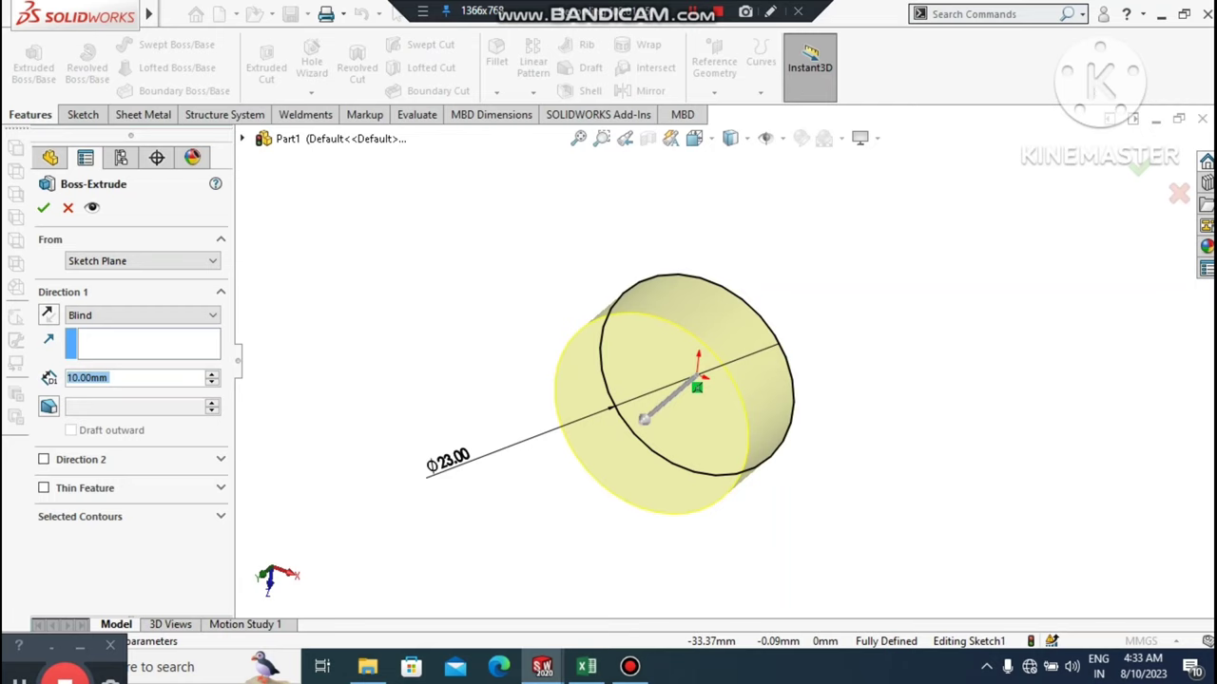
type("14")
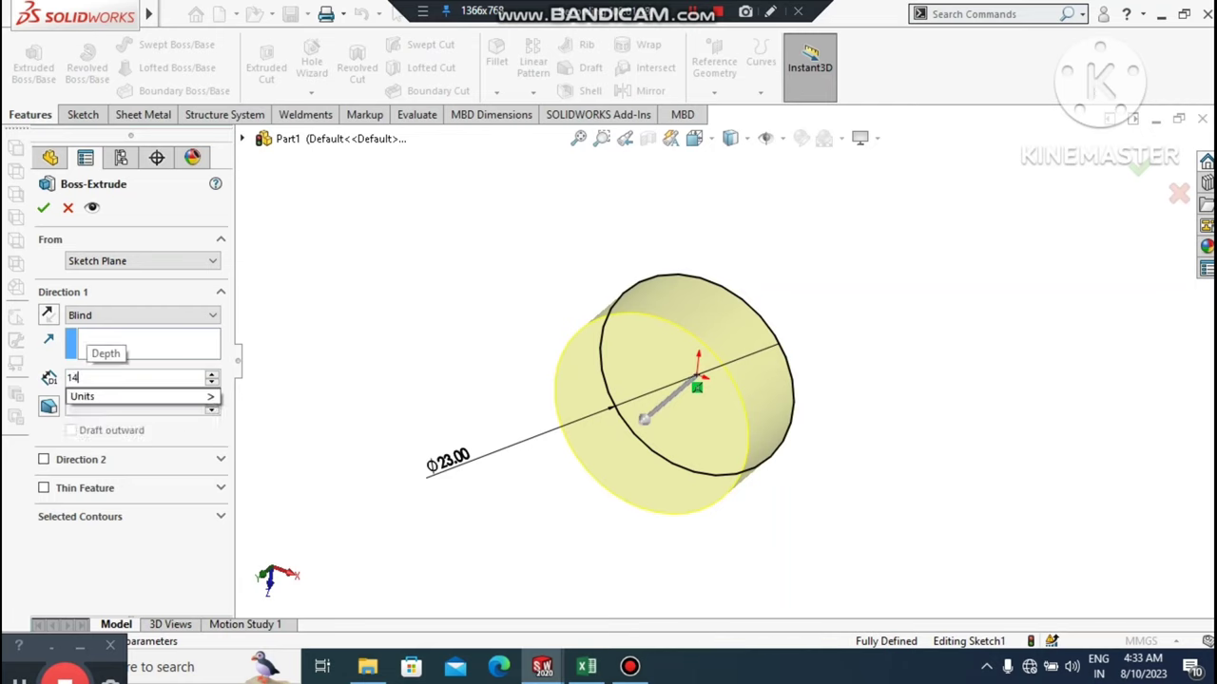
key("Return")
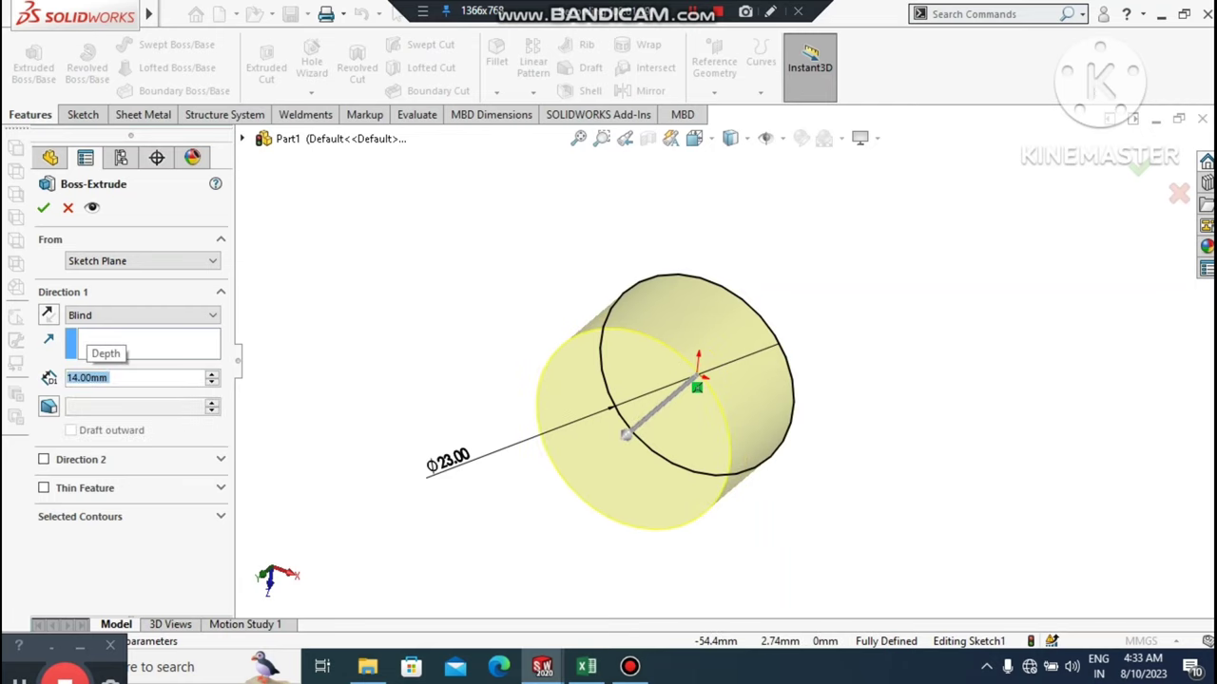
left_click(43, 207)
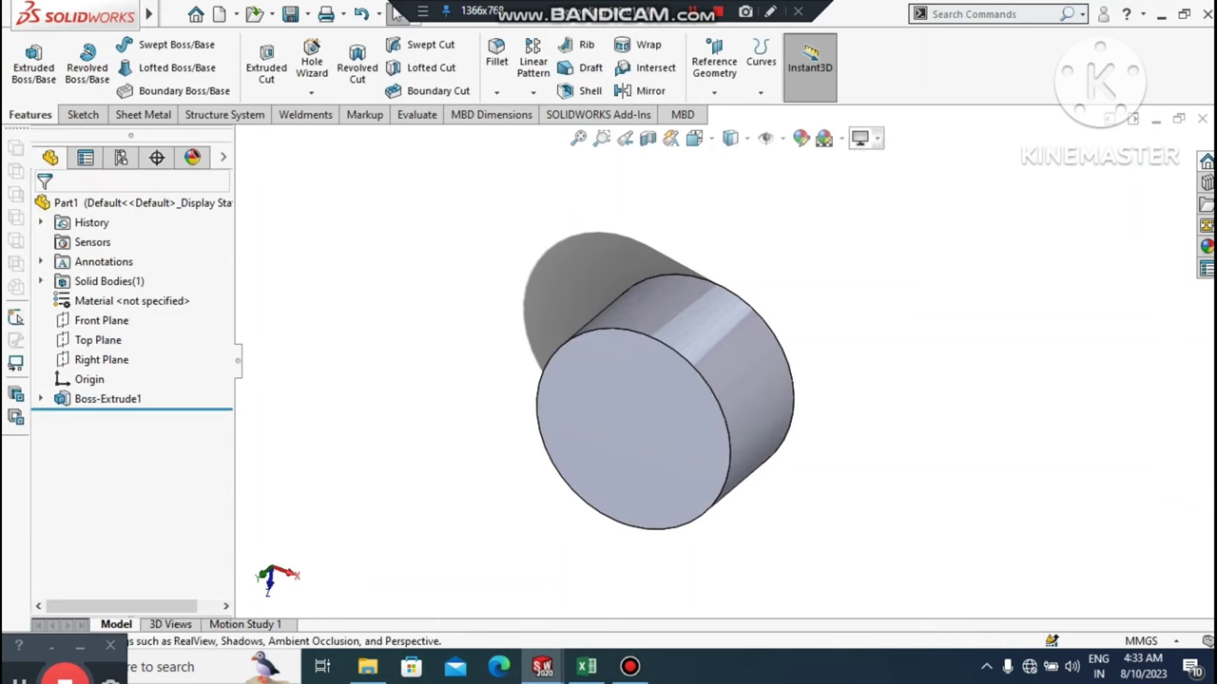
left_click(860, 137)
left_click(885, 184)
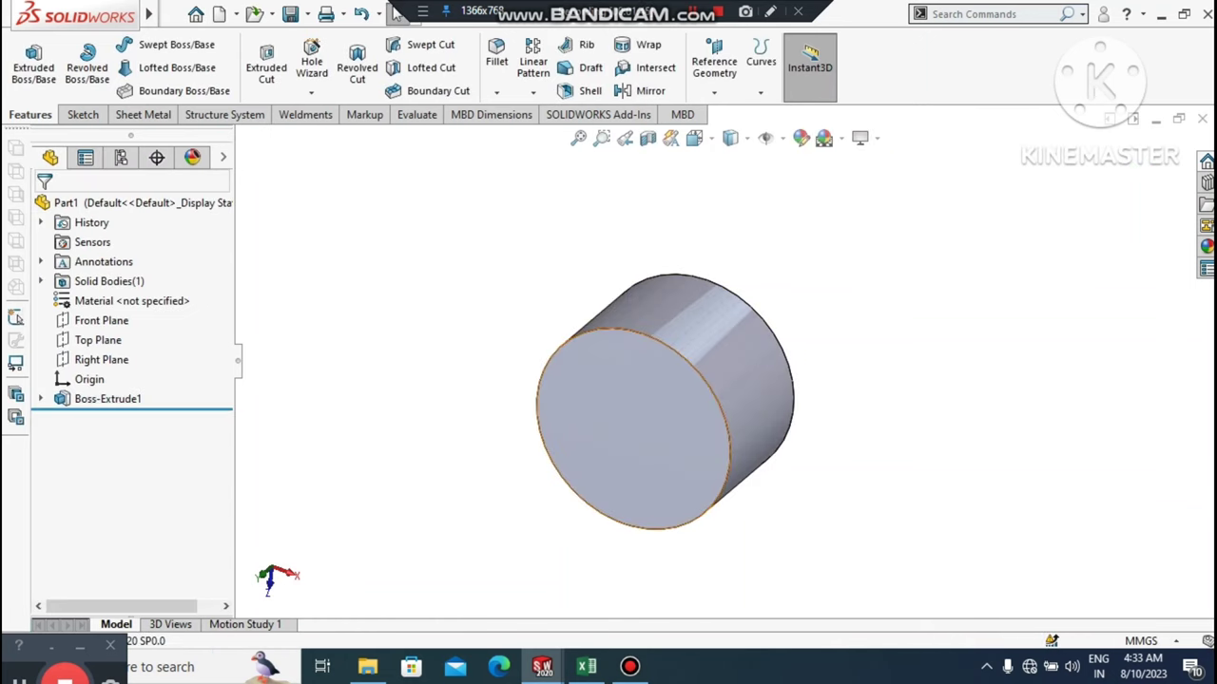
- Start a sketch on the cylinder's flat end face and draw a circle about 8 mm in diameter centred on the origin
right_click(647, 425)
left_click(692, 257)
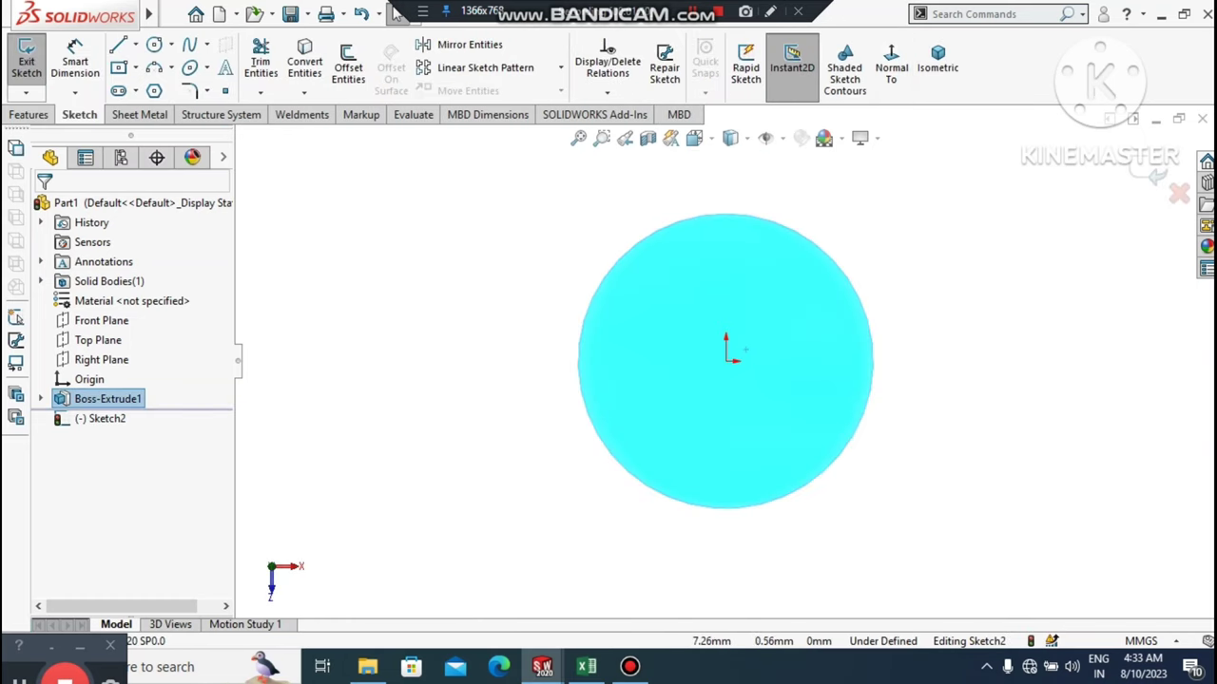
left_click(958, 308)
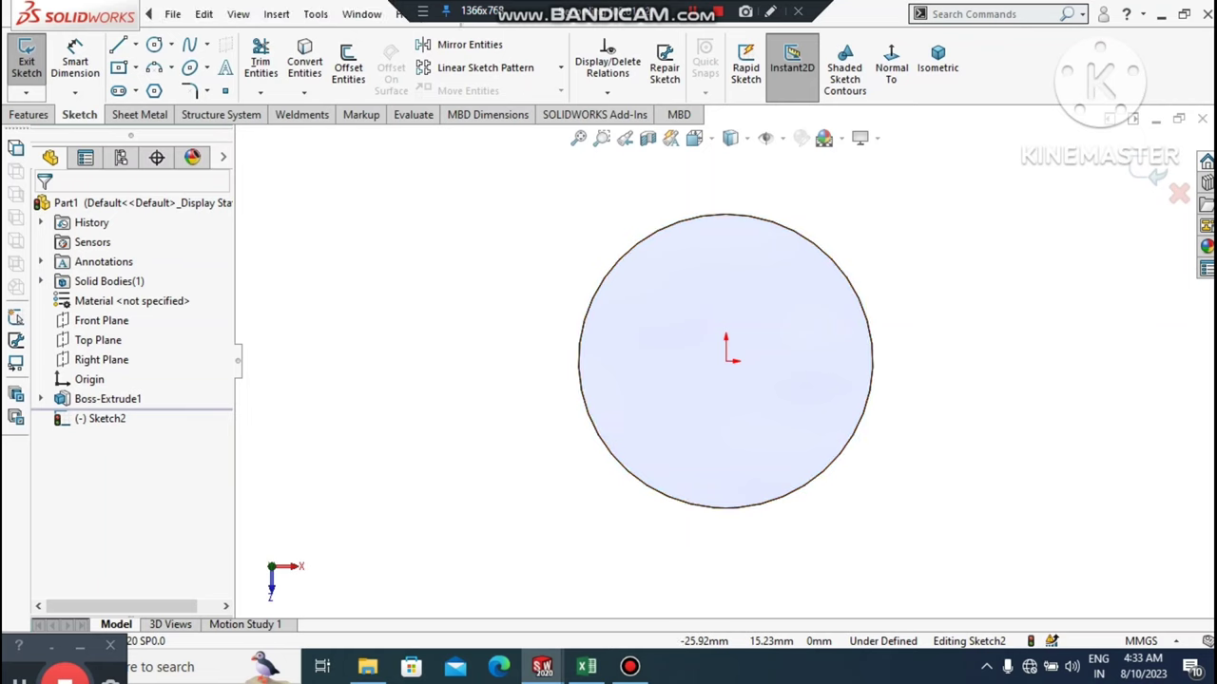
left_click(153, 44)
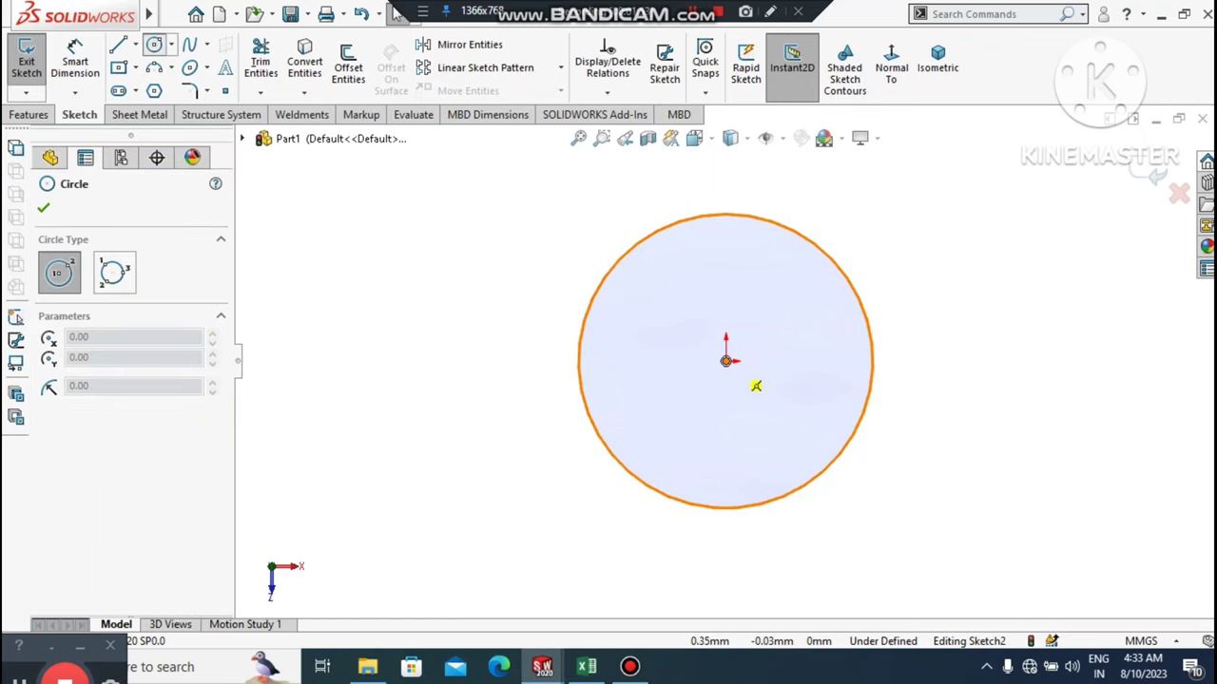
left_click(725, 361)
left_click(725, 412)
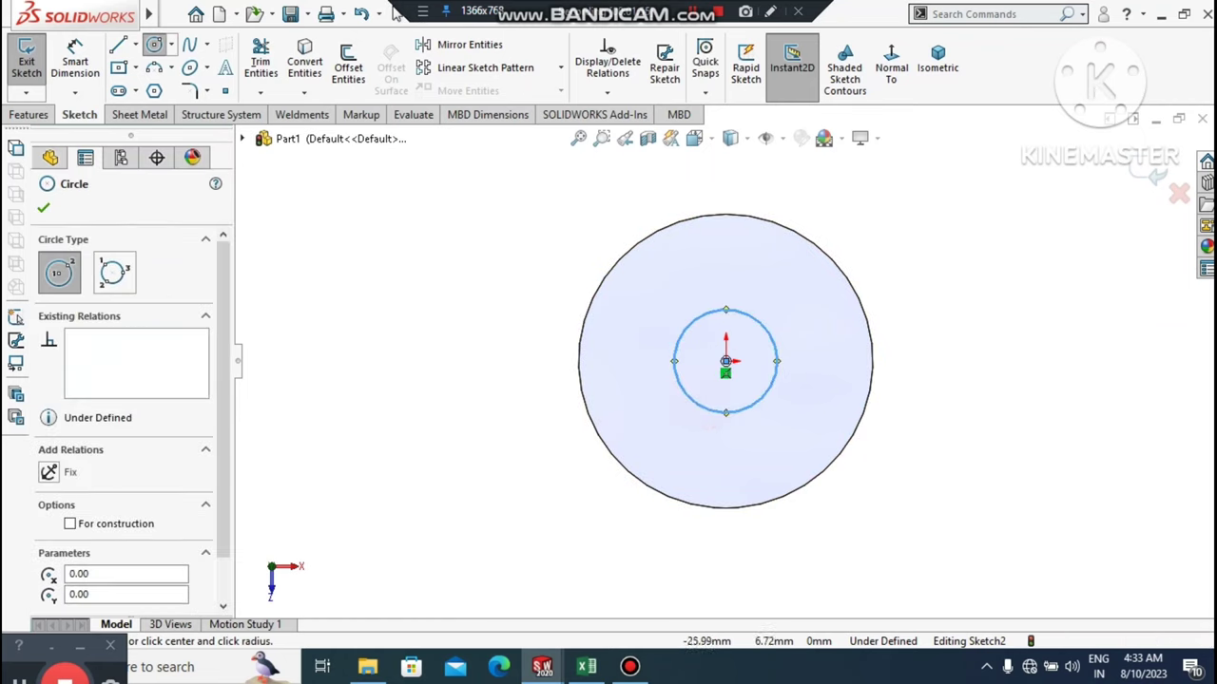
- Dimension the small circle's diameter and set it to 7.90 mm
left_click(75, 62)
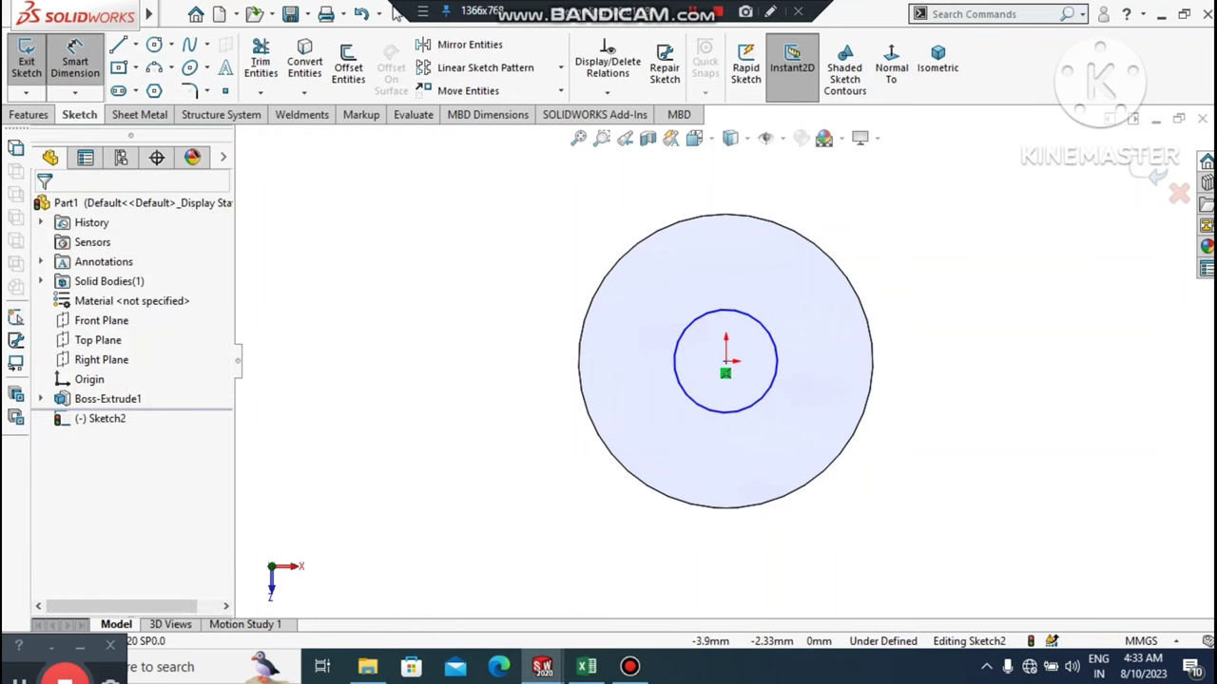
left_click(679, 391)
left_click(679, 392)
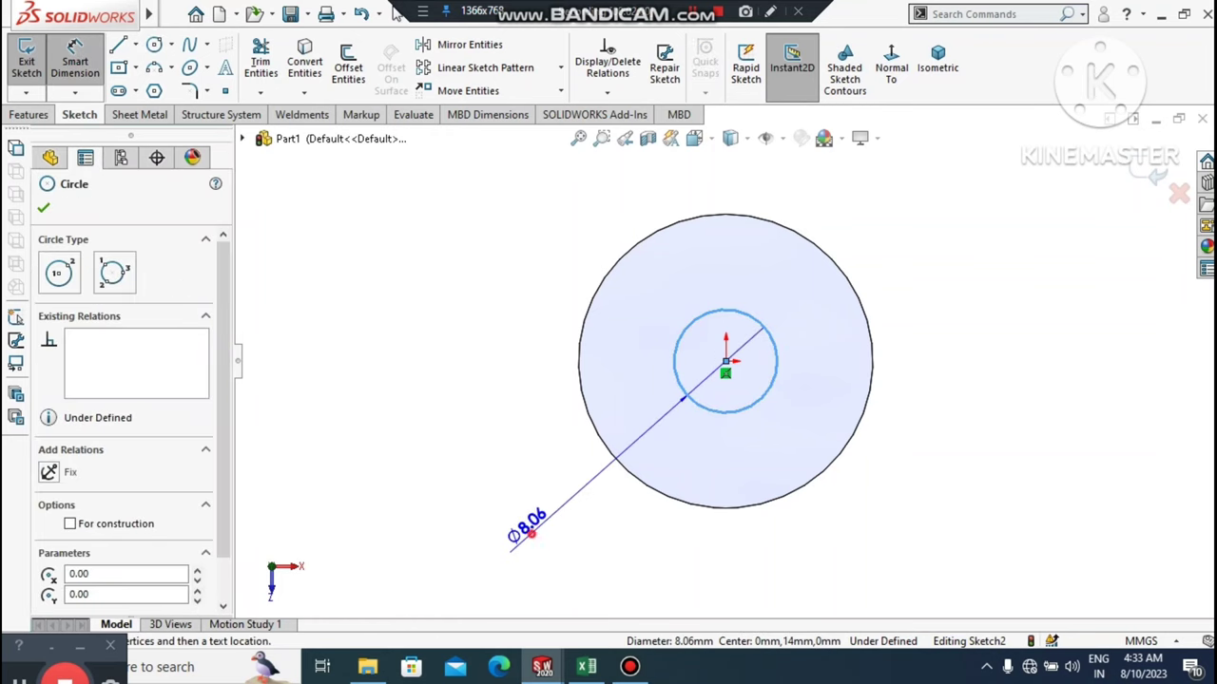
left_click(525, 533)
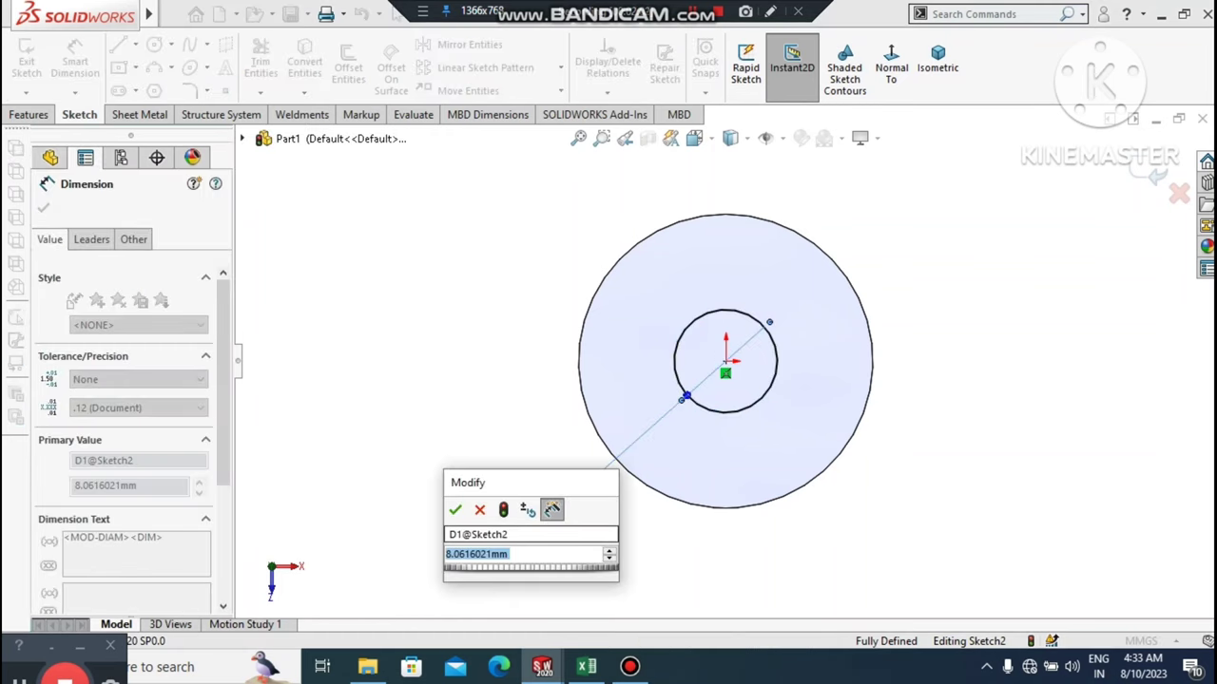
type("7")
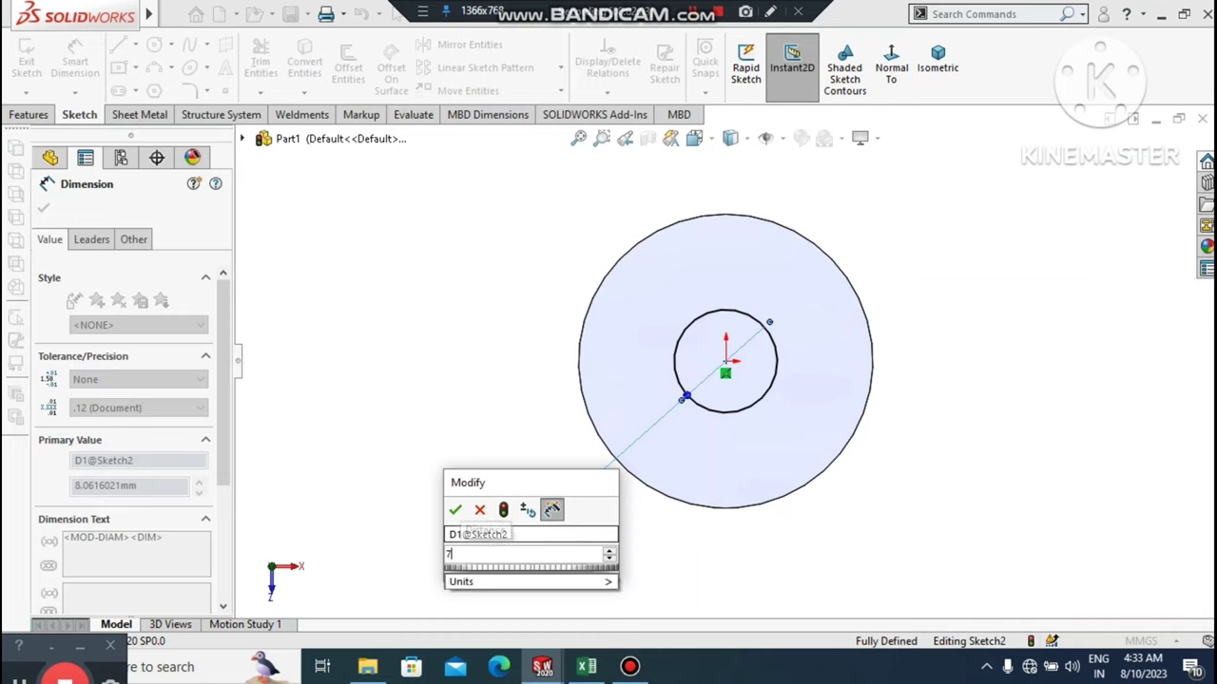
type(".90")
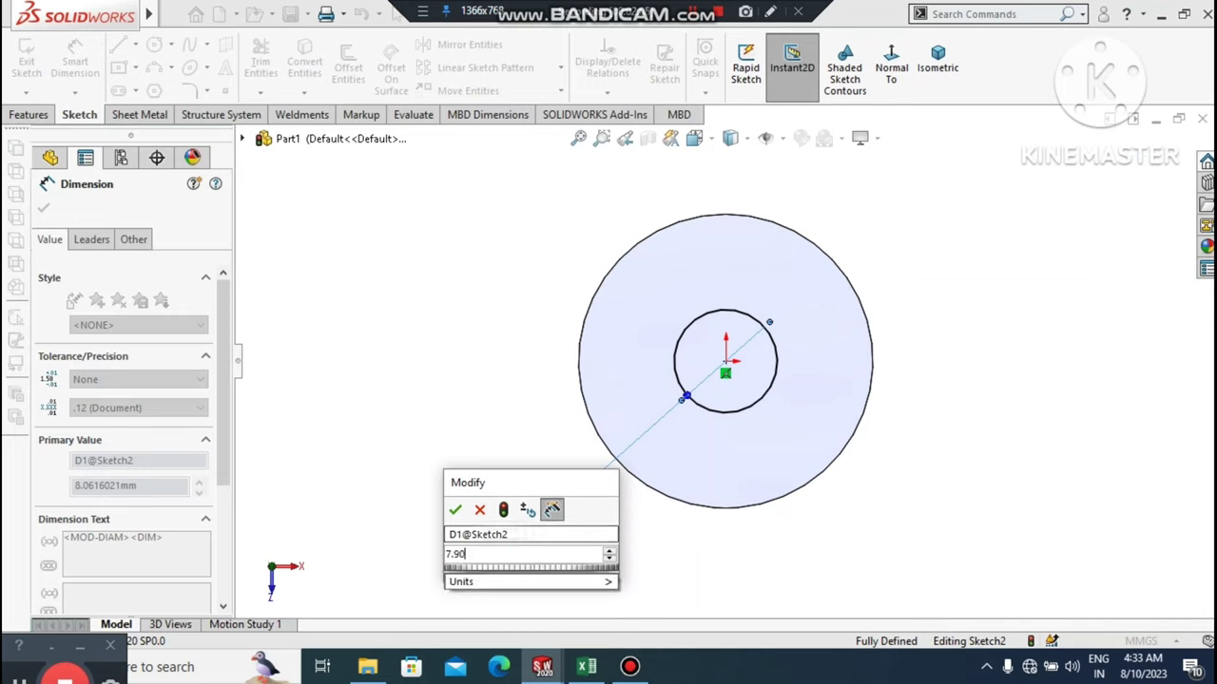
key("Return")
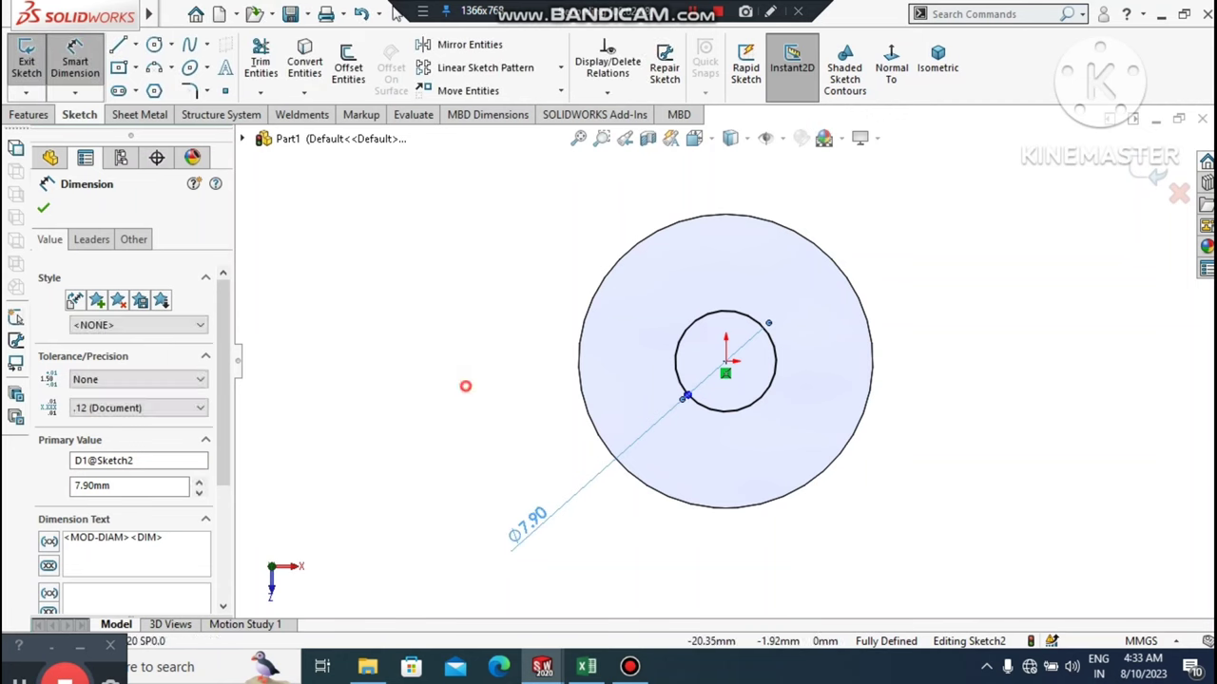
left_click(467, 386)
- Cut-extrude the 7.90 mm circle with the Through All - Both end condition to make a hole through the cylinder
scroll(504, 390, "up", 1)
middle_click_drag(503, 390, 418, 445)
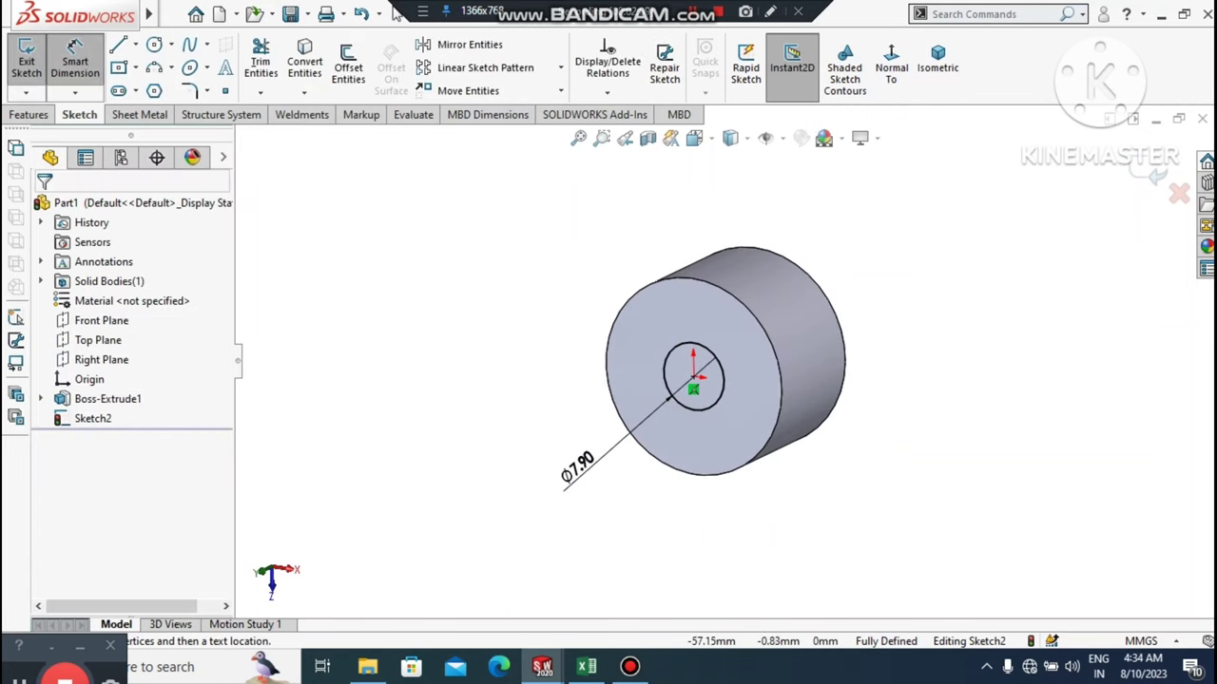
left_click(28, 115)
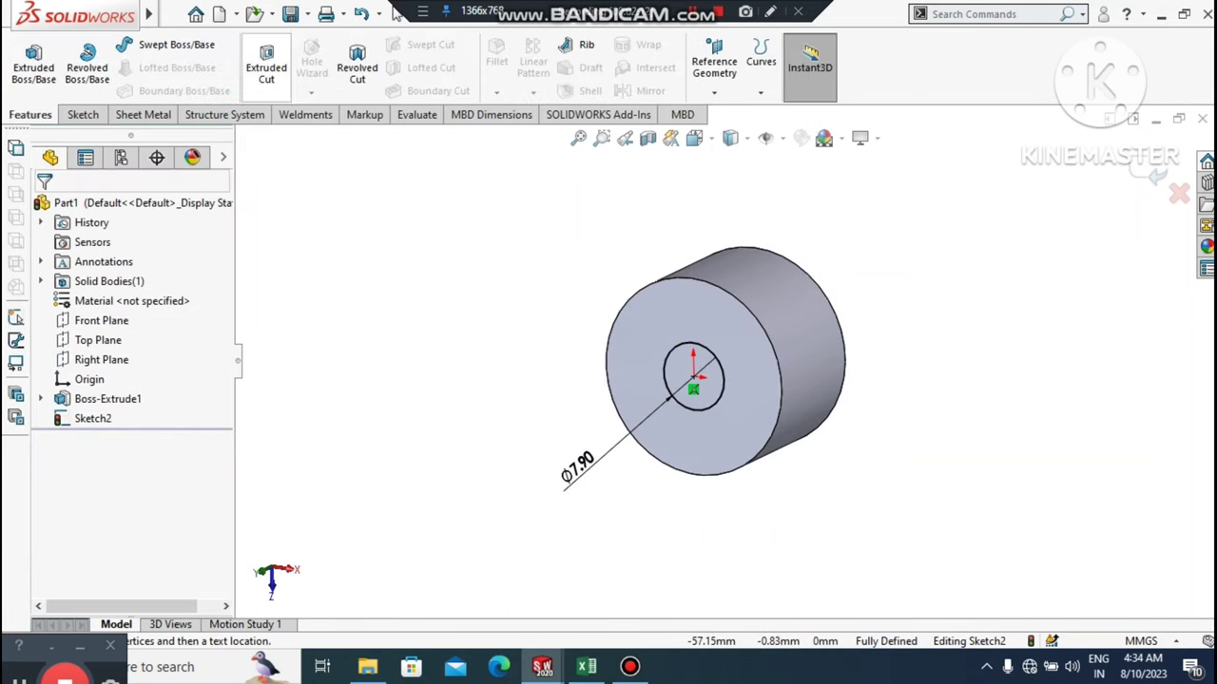
left_click(266, 67)
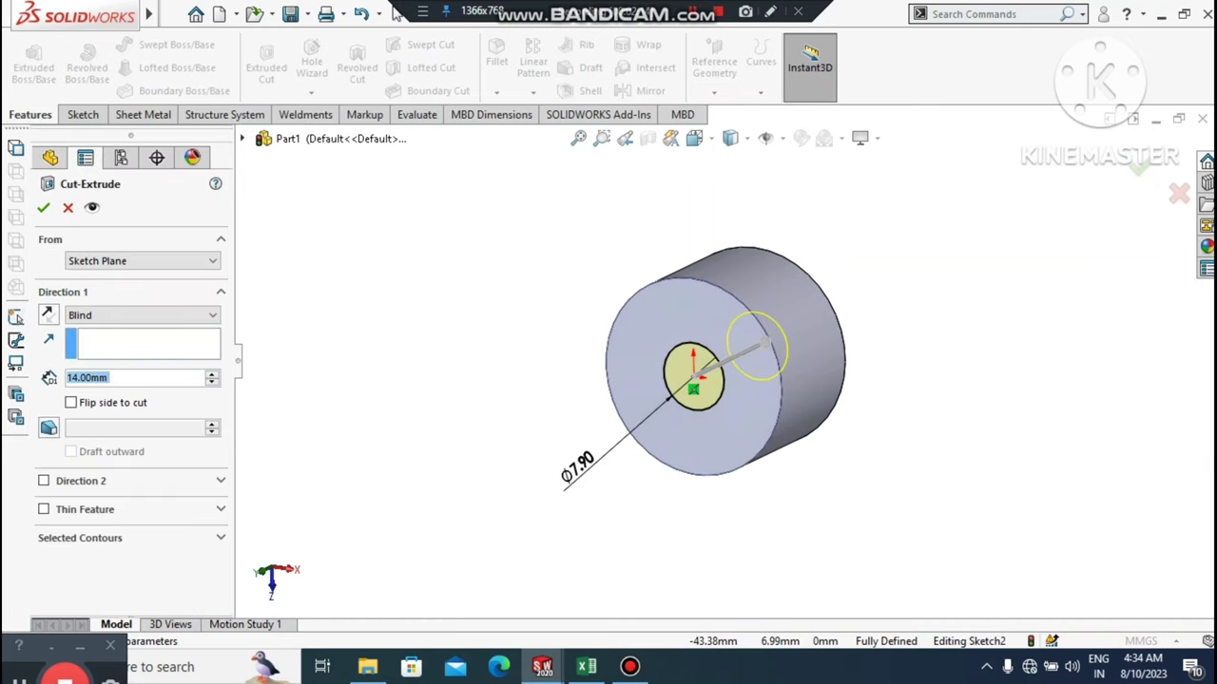
left_click(142, 315)
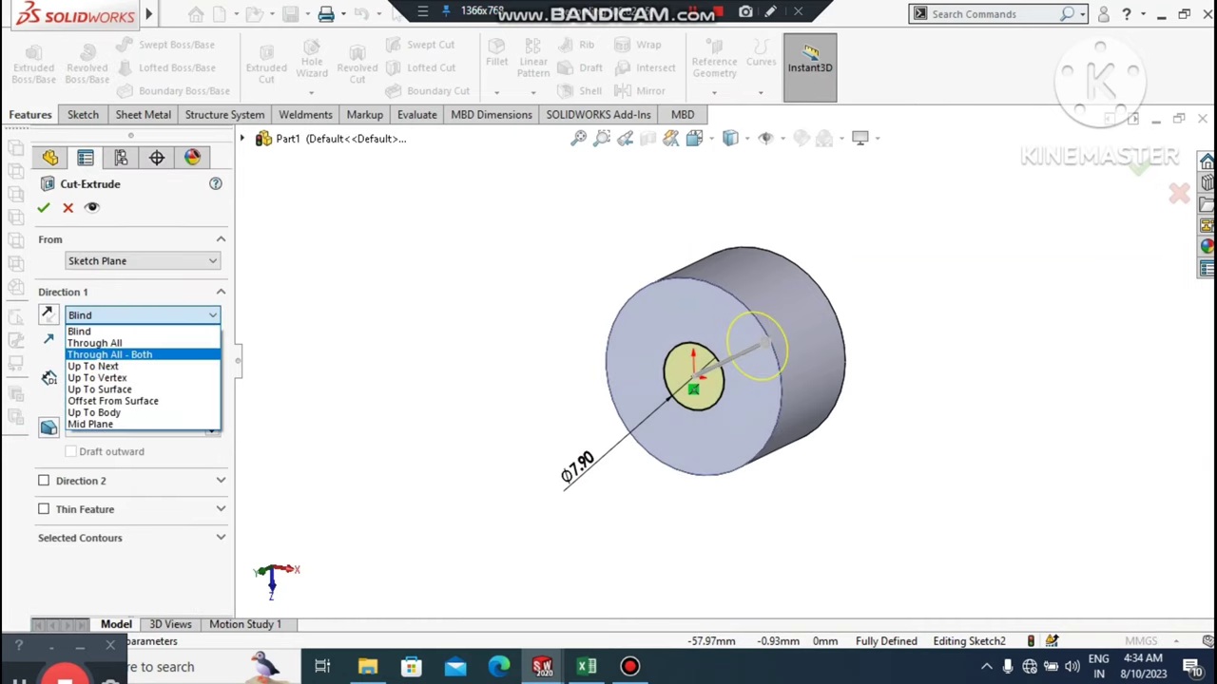
left_click(110, 354)
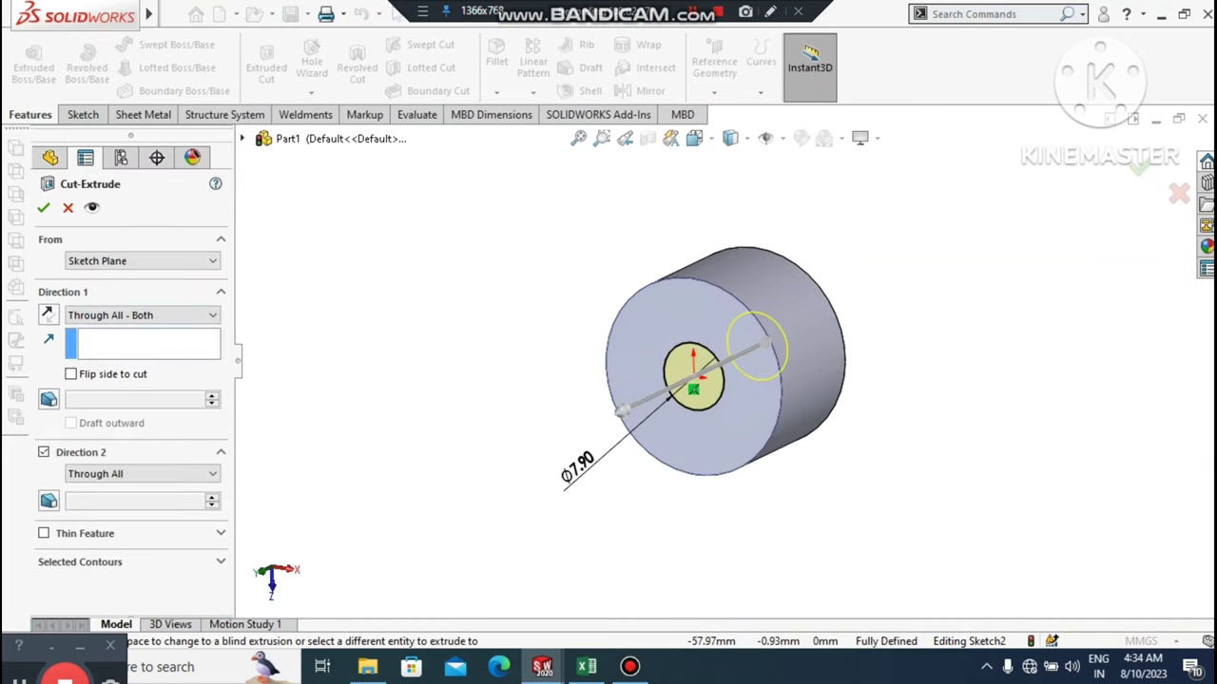
left_click(43, 207)
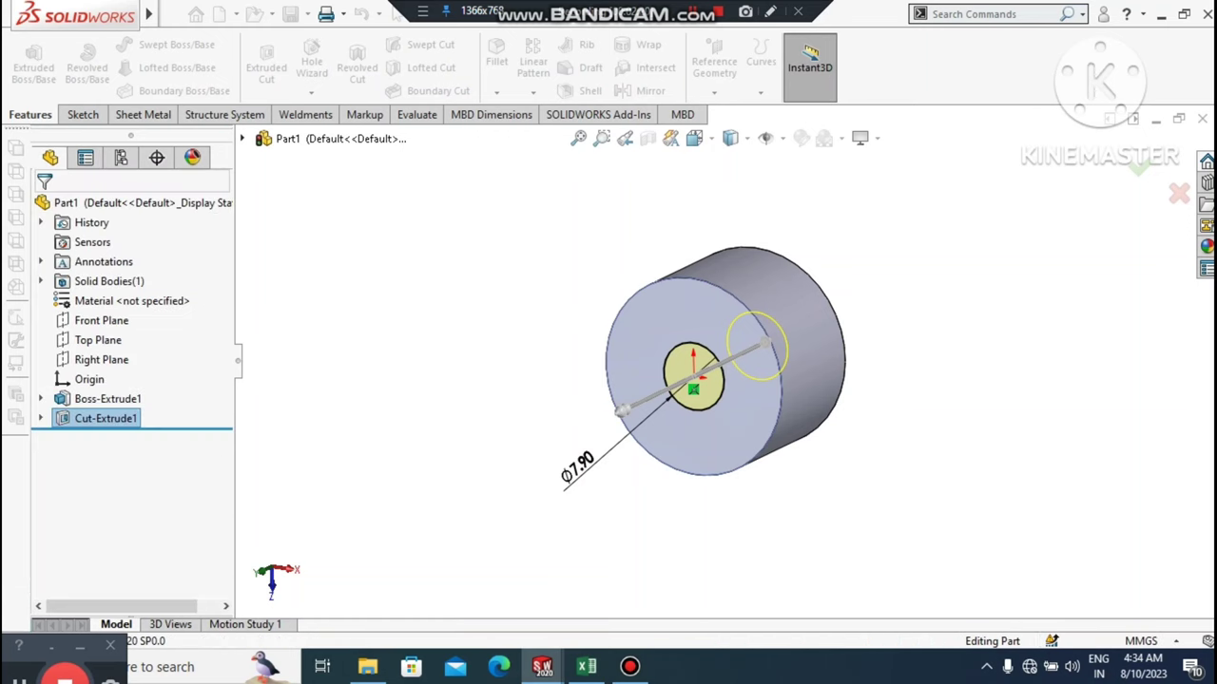
left_click(472, 364)
- Start a sketch on the cylinder's opposite end face, viewed normal to it, and draw a circle about 38 mm in diameter centred on the origin
middle_click_drag(704, 363, 527, 371)
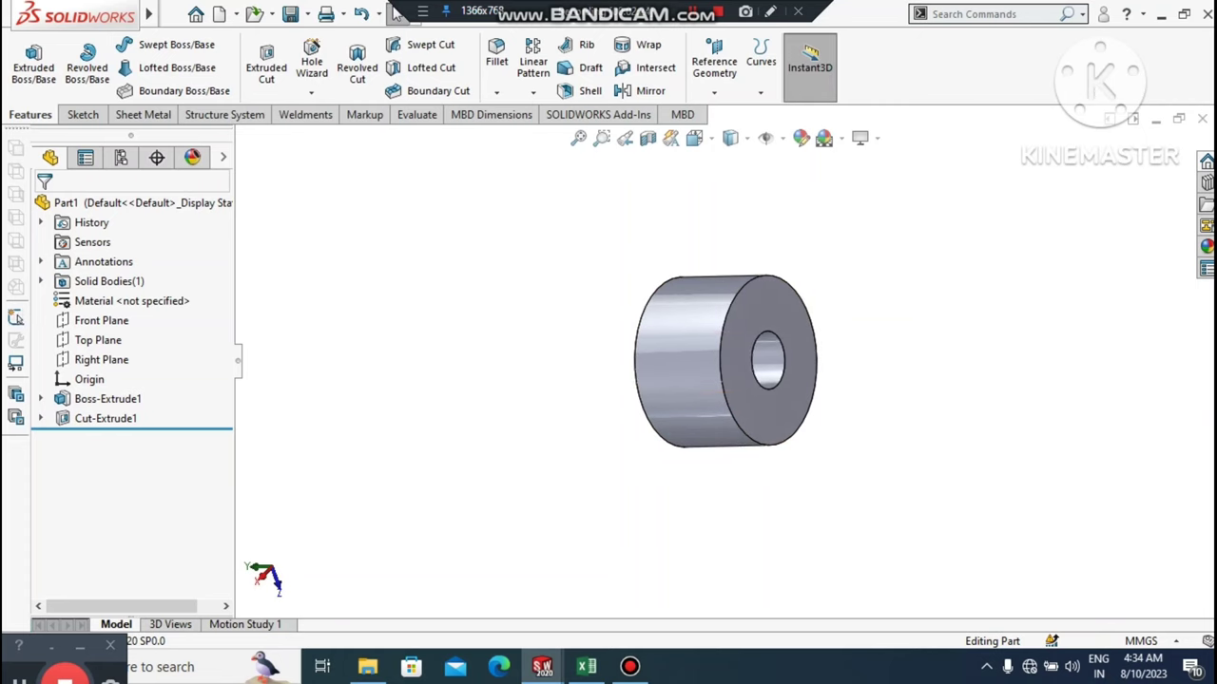
right_click(790, 324)
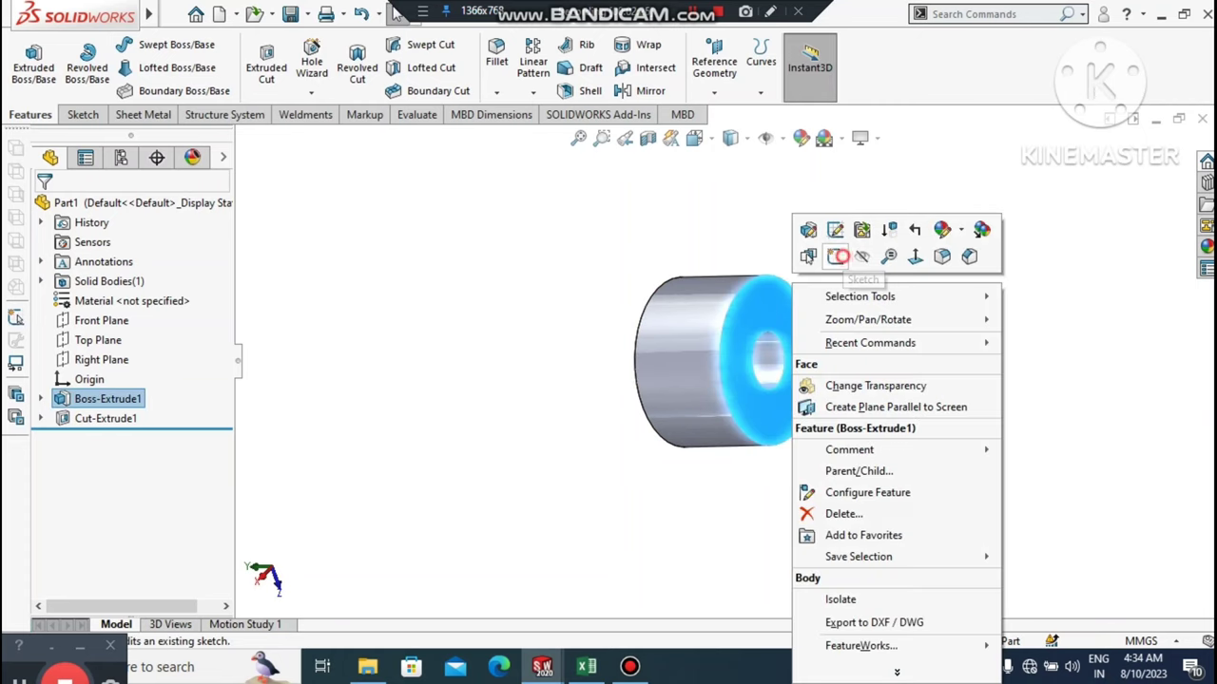
left_click(836, 256)
left_click(890, 62)
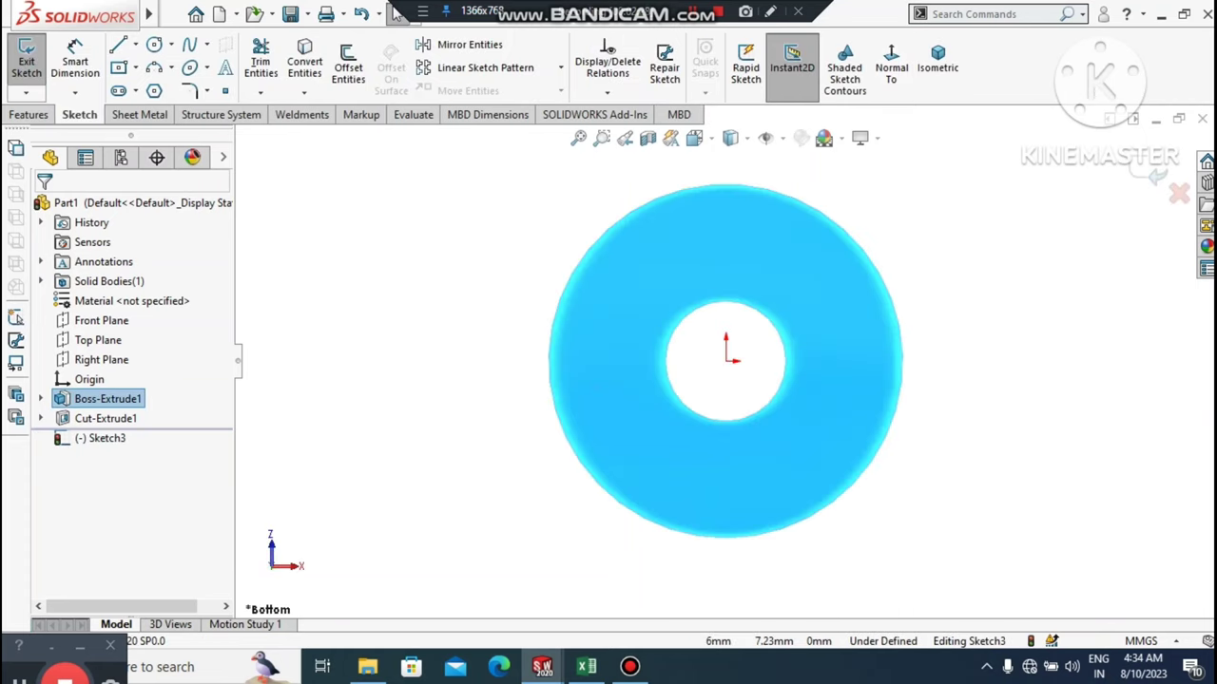
left_click(913, 263)
scroll(912, 263, "up", 3)
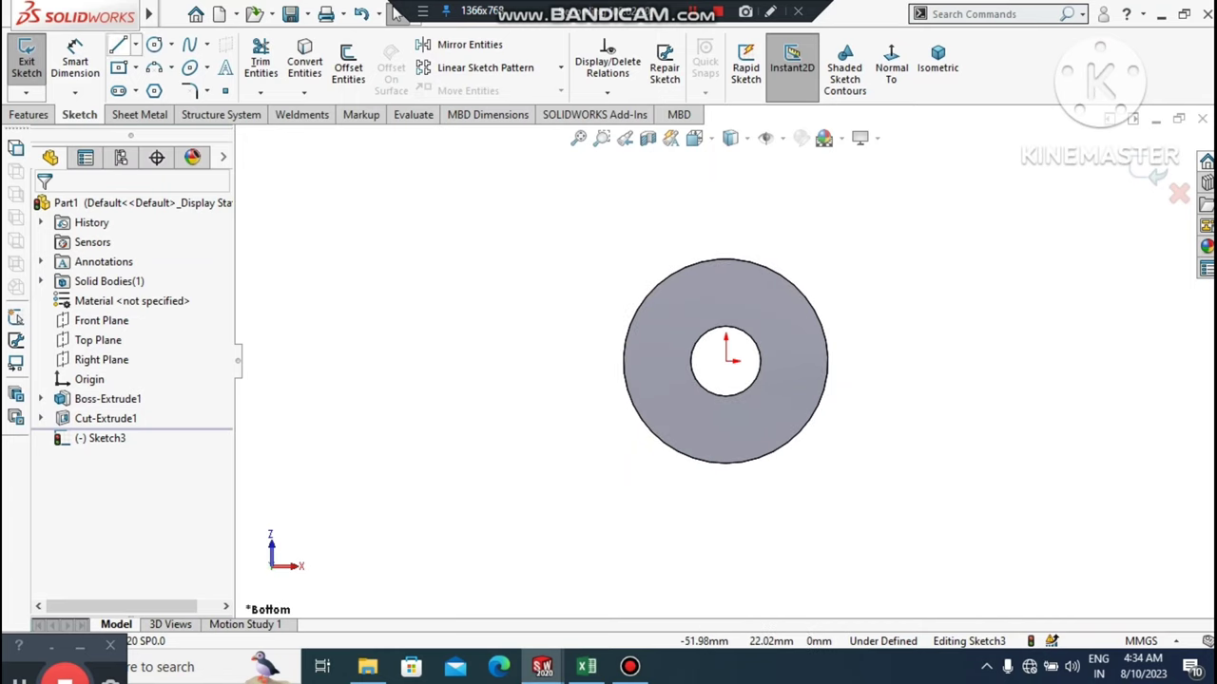
left_click(118, 44)
key("Escape")
left_click(154, 44)
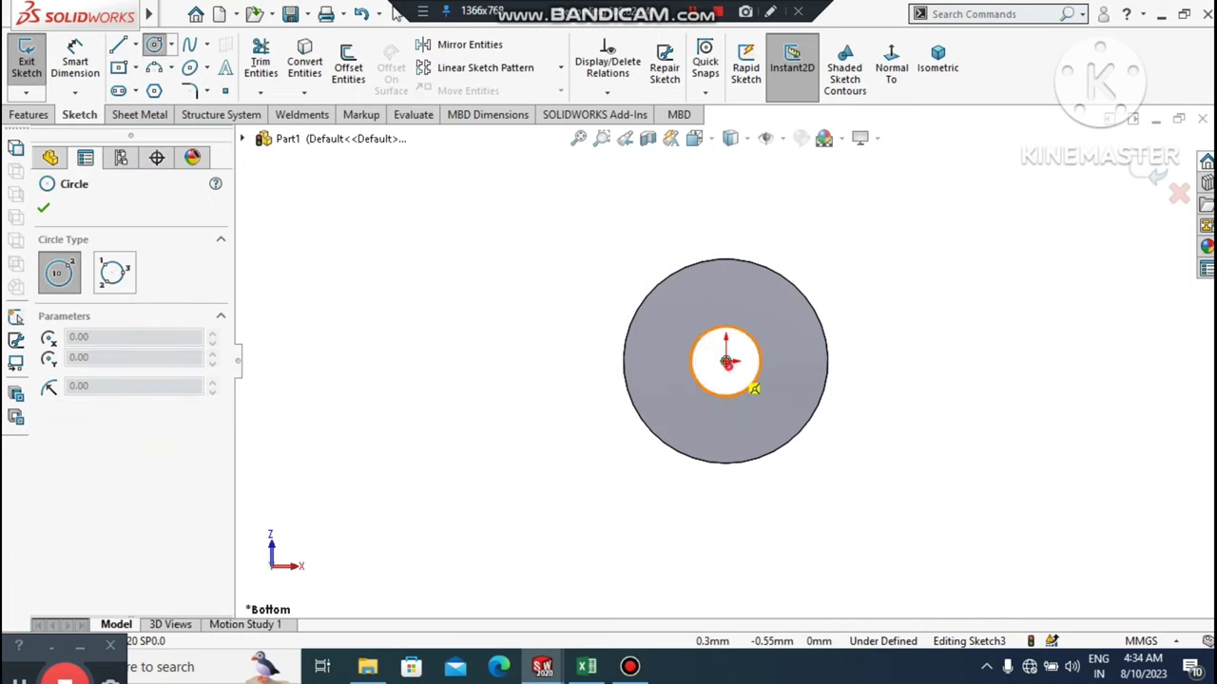
left_click(726, 361)
left_click(633, 503)
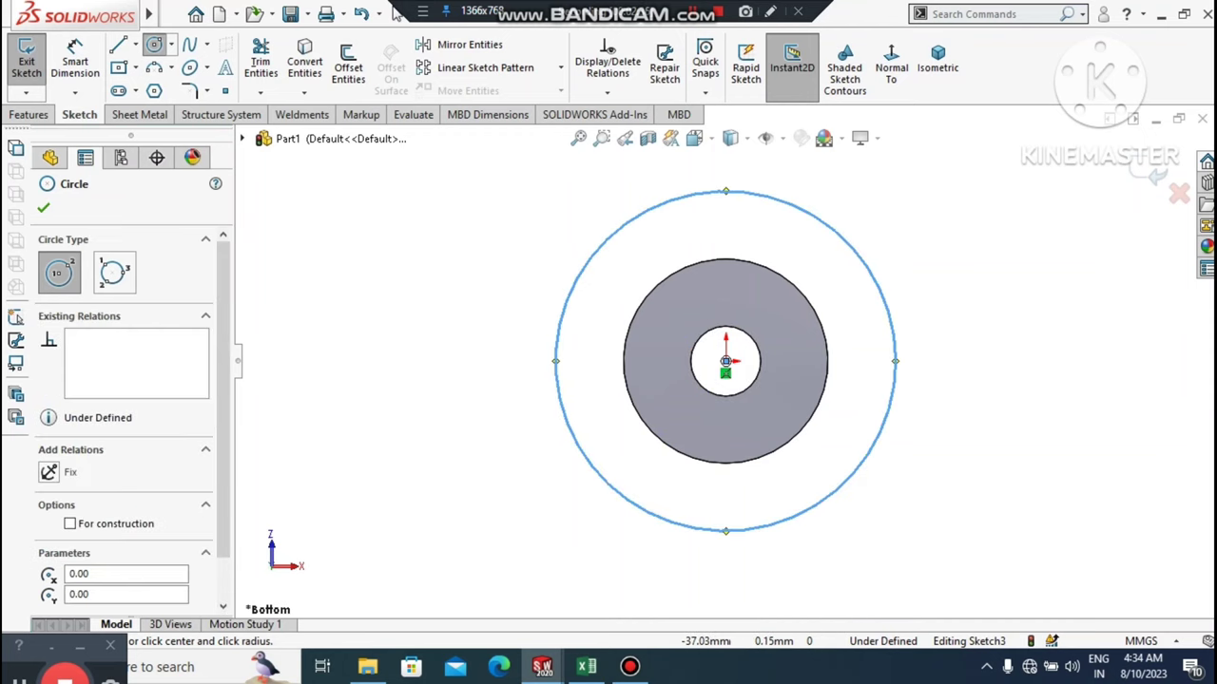
key("Escape")
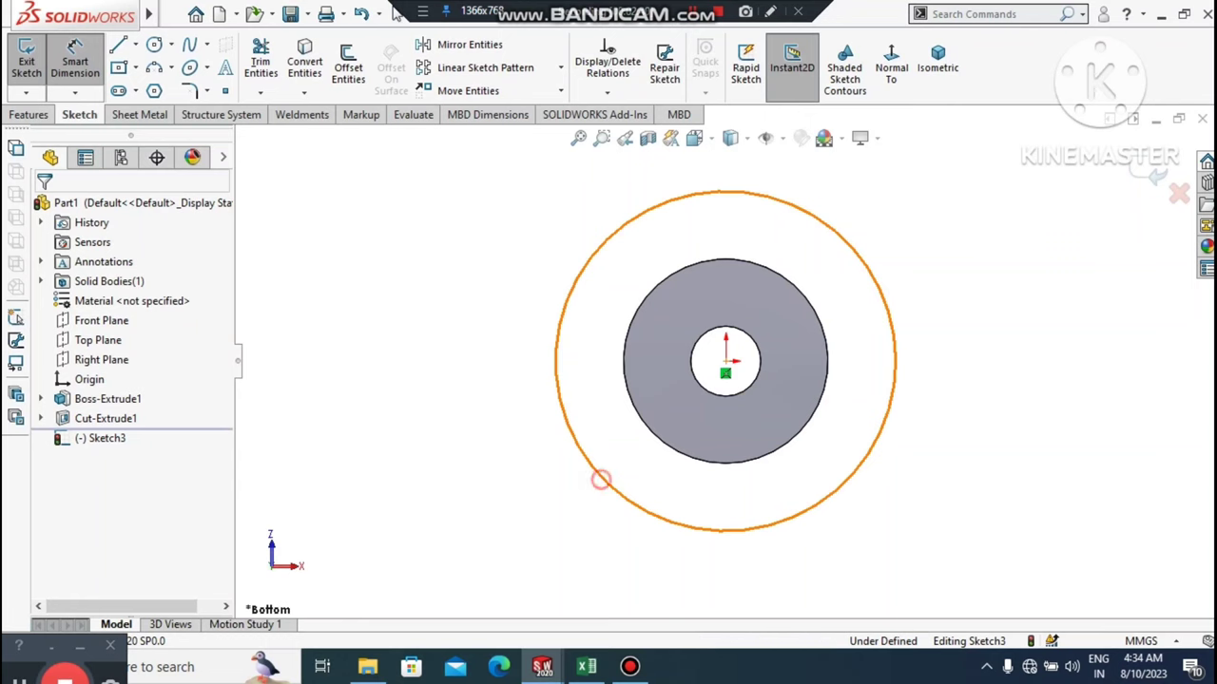
- Dimension the new outer circle's diameter and set it to 36 mm
left_click(601, 480)
left_click(486, 480)
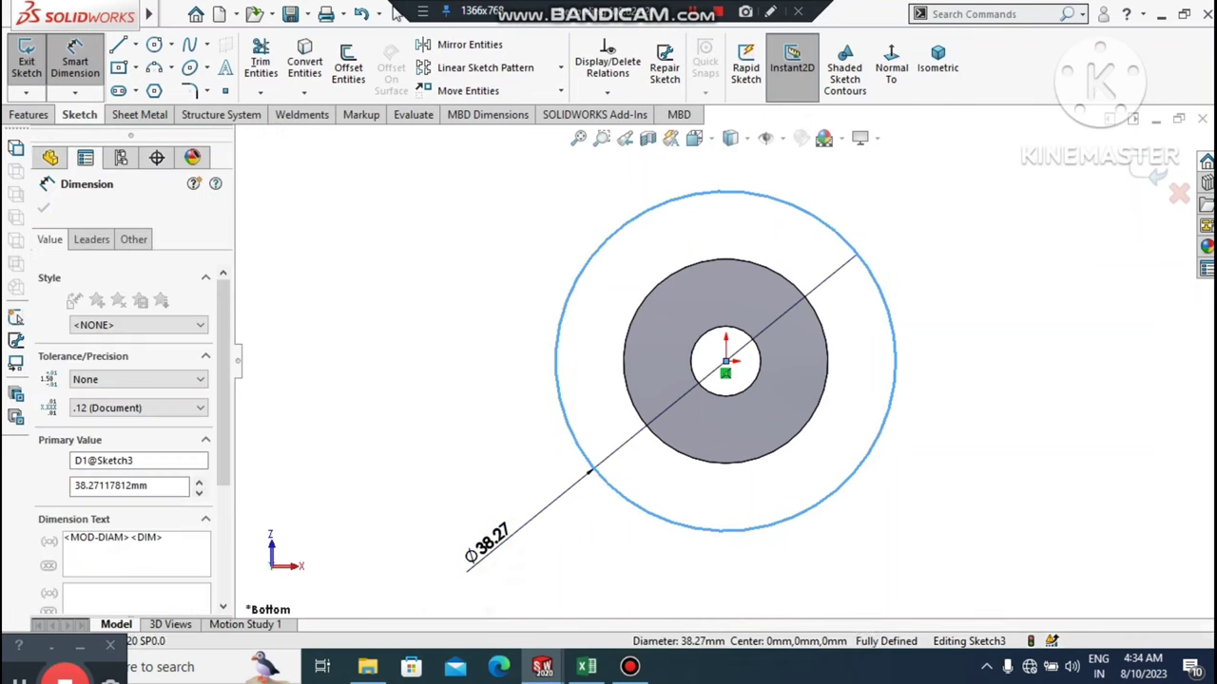
type("30")
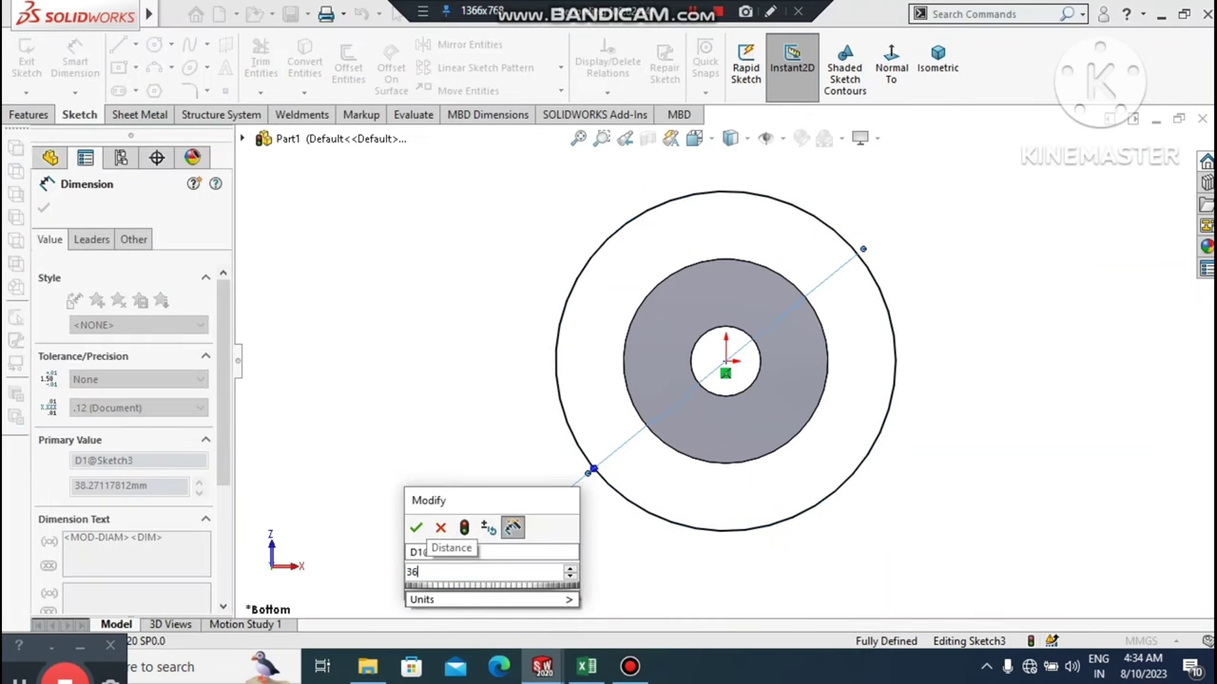
key("Return")
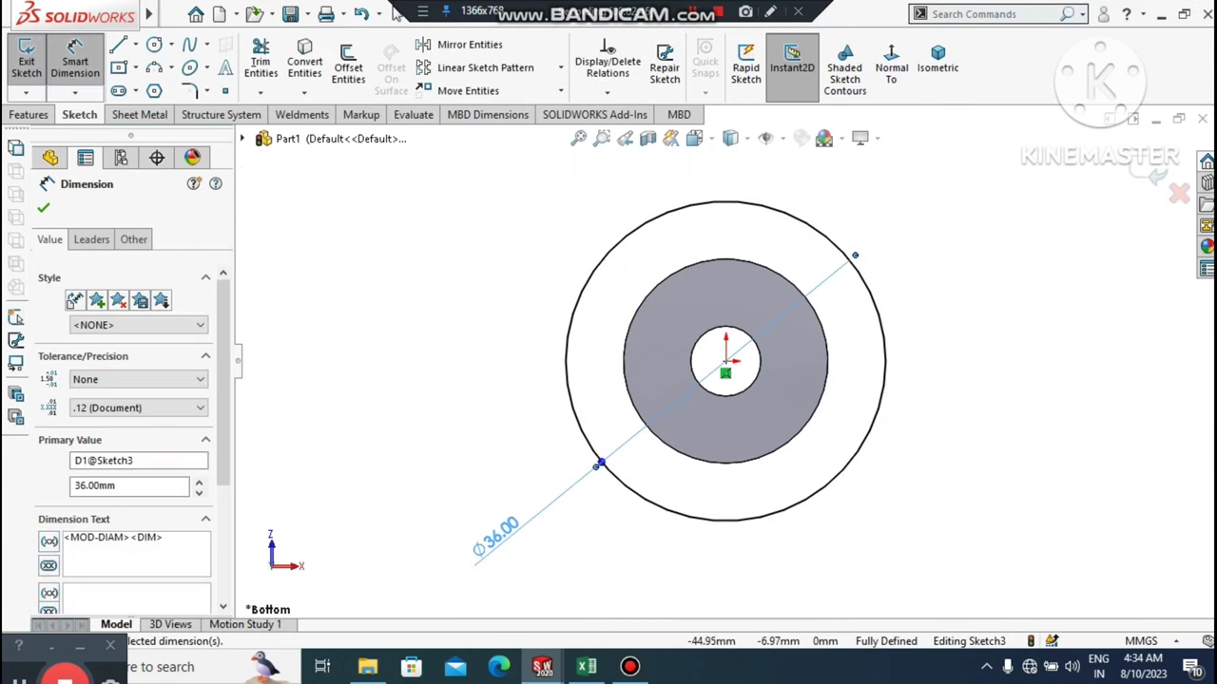
left_click(418, 419)
- Extrude the 36 mm circle as a Blind boss 12 mm deep away from the cylinder, merged with the body
mouse_move(489, 413)
middle_mouse_down()
mouse_move(606, 404)
mouse_move(534, 495)
middle_mouse_up()
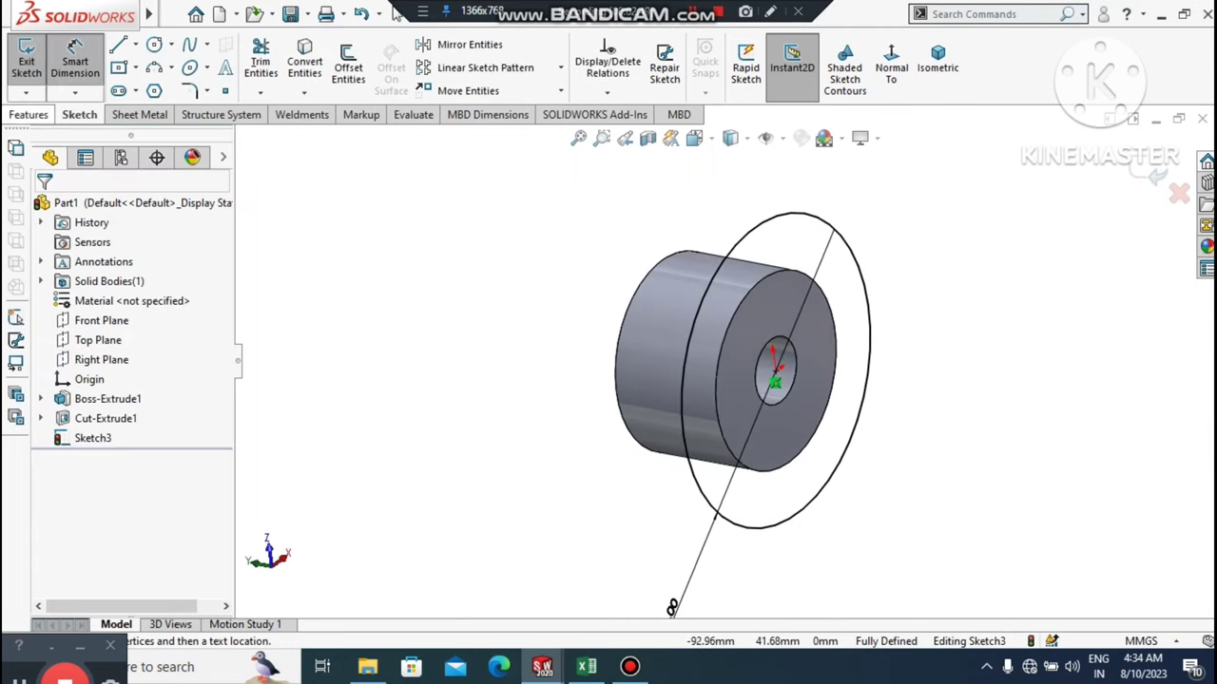
left_click(28, 114)
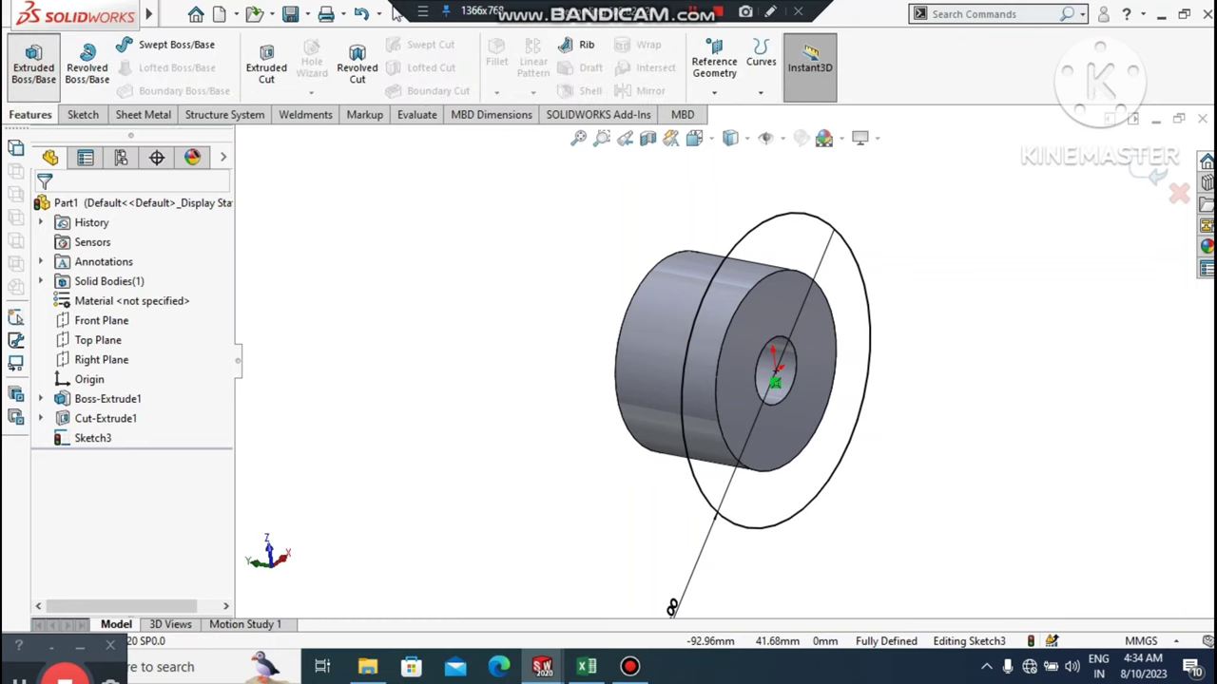
left_click(33, 61)
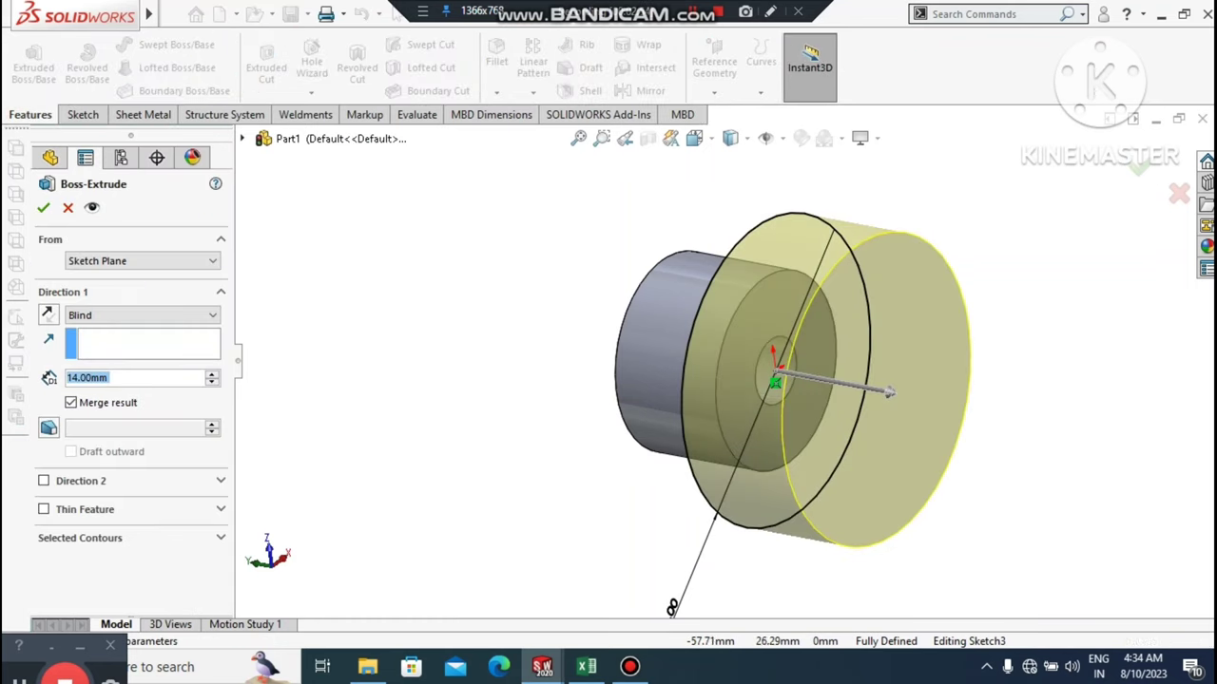
type("12")
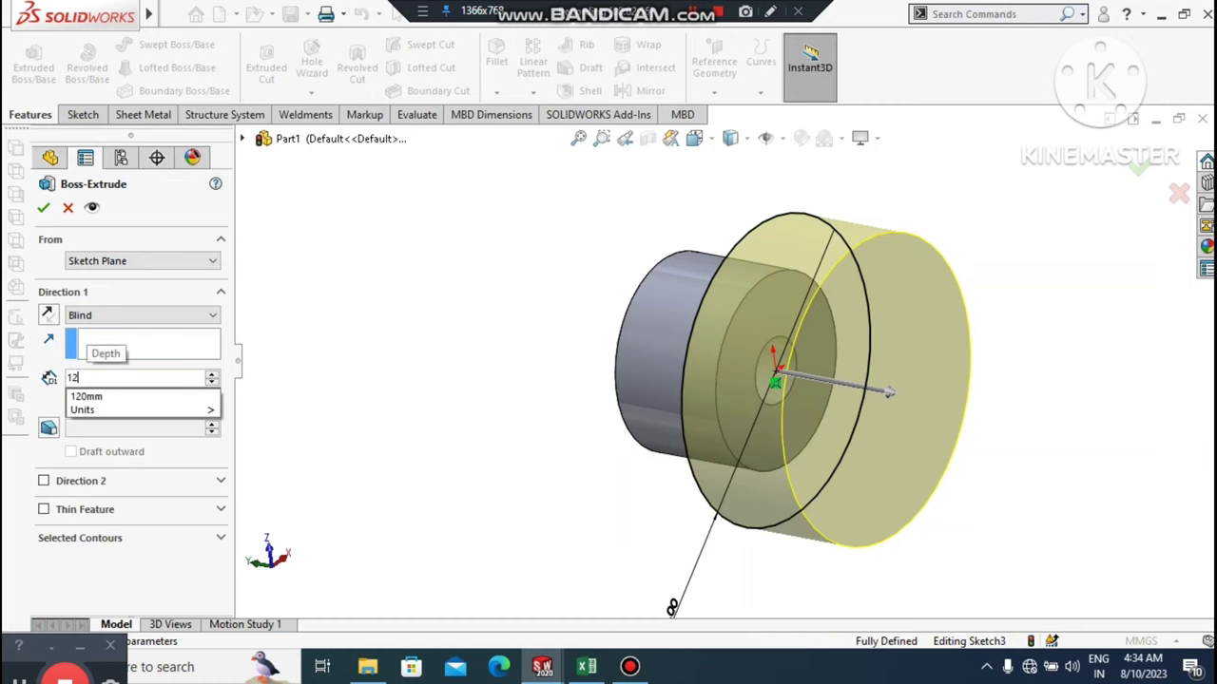
key("Return")
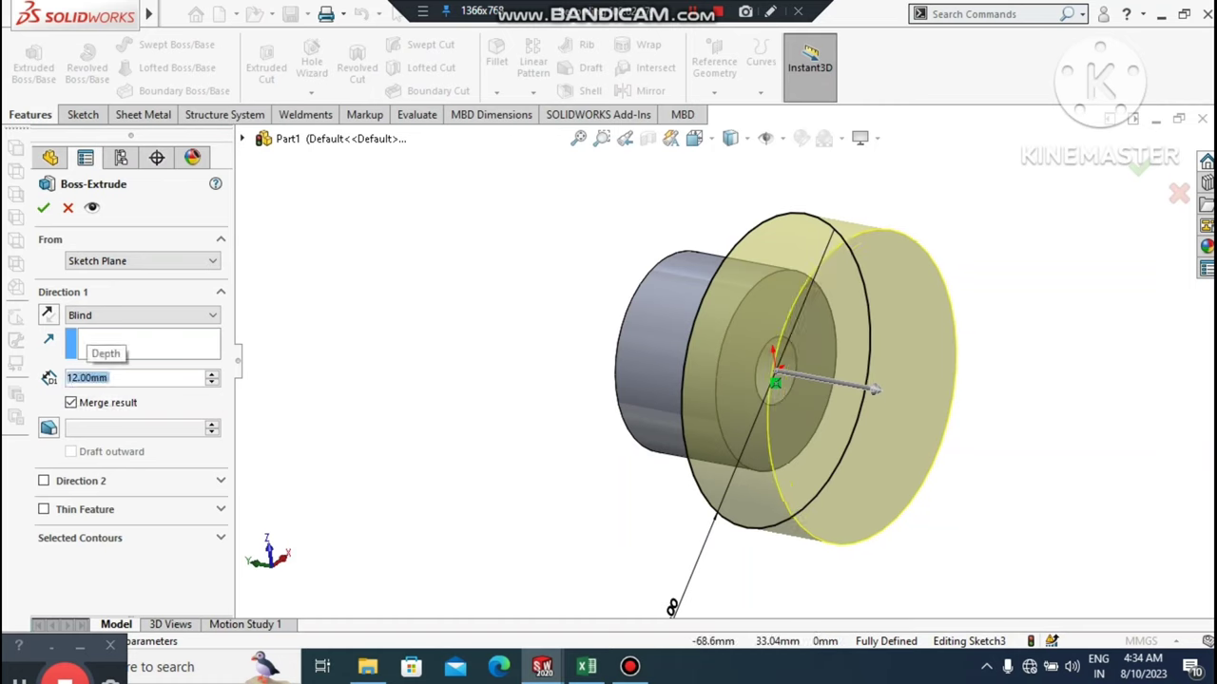
key("Return")
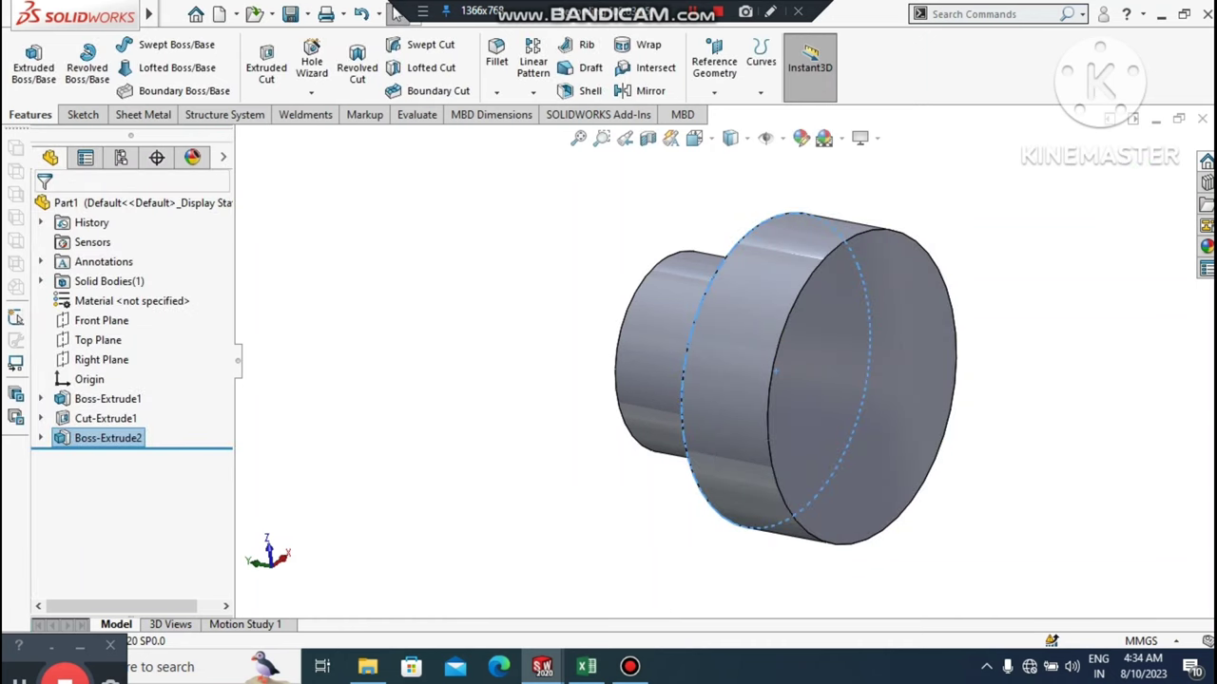
left_click(486, 480)
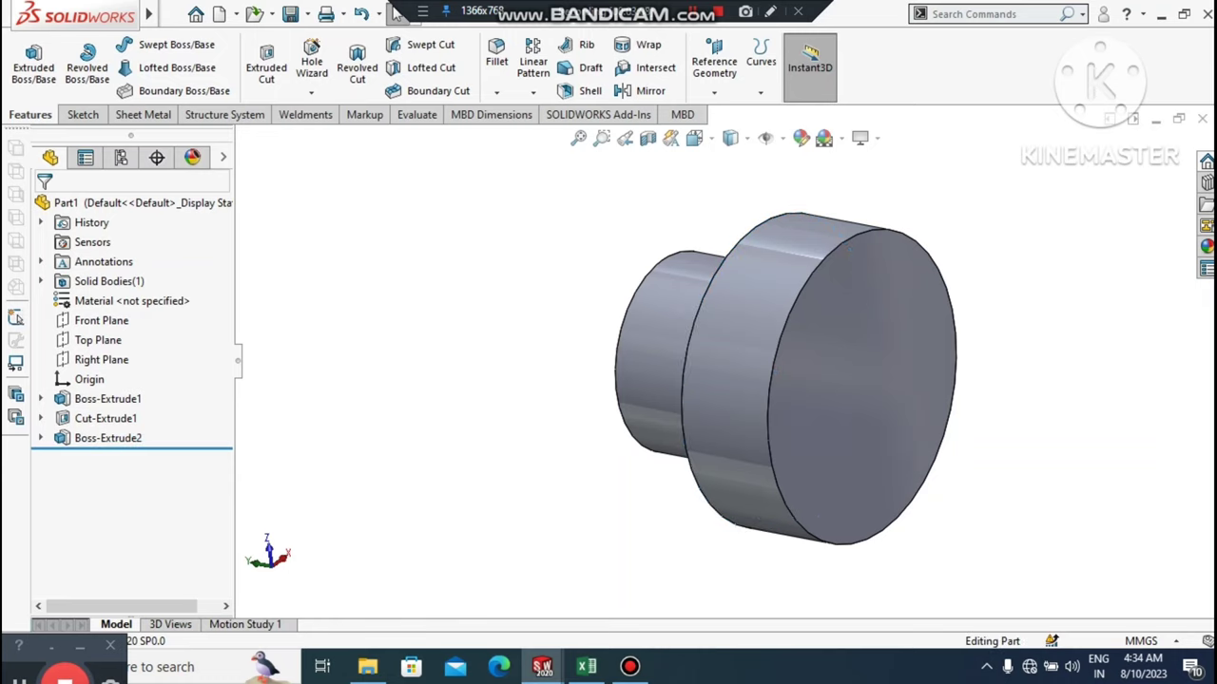
- Start a sketch on the 36 mm head's outer end face and draw a vertical centerline about 25 mm long upward from the origin
middle_click_drag(487, 480, 432, 426)
middle_click_drag(836, 376, 837, 391)
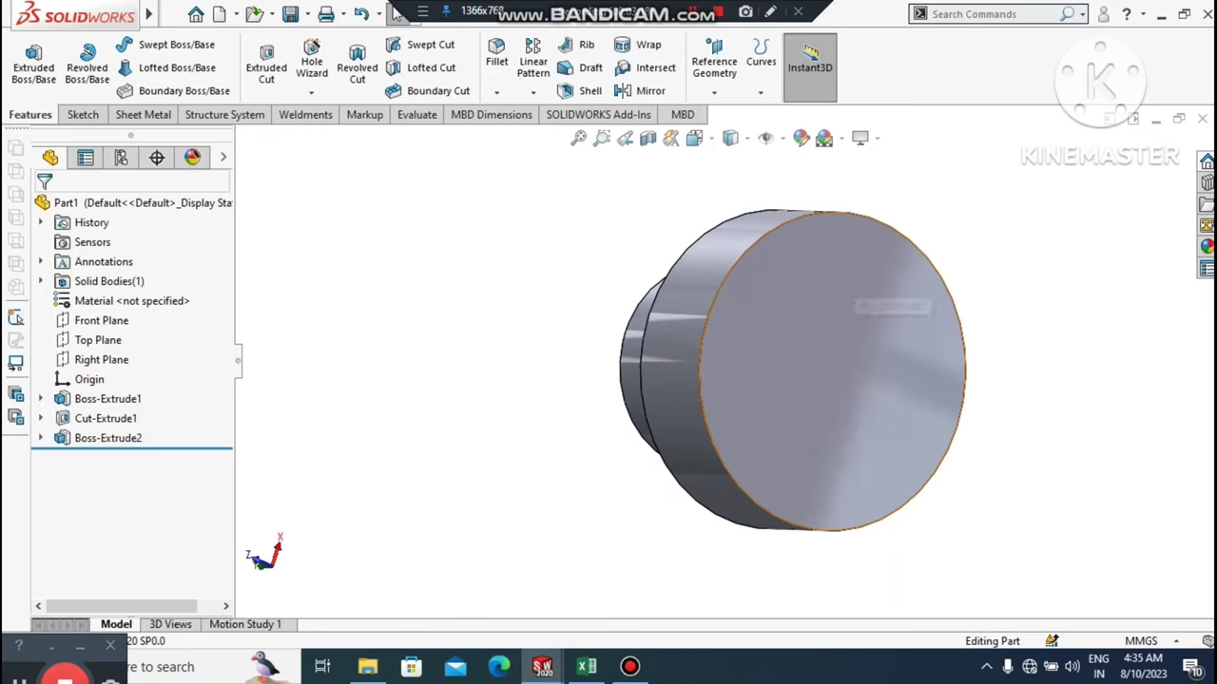
right_click(855, 273)
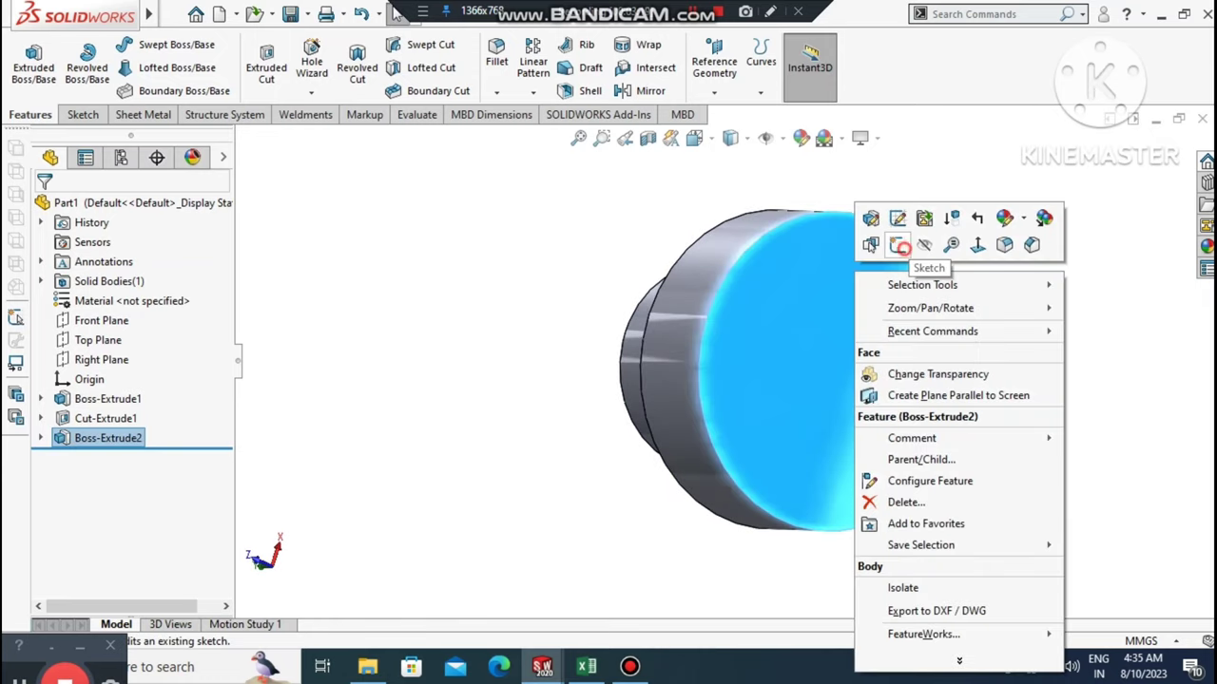
left_click(897, 244)
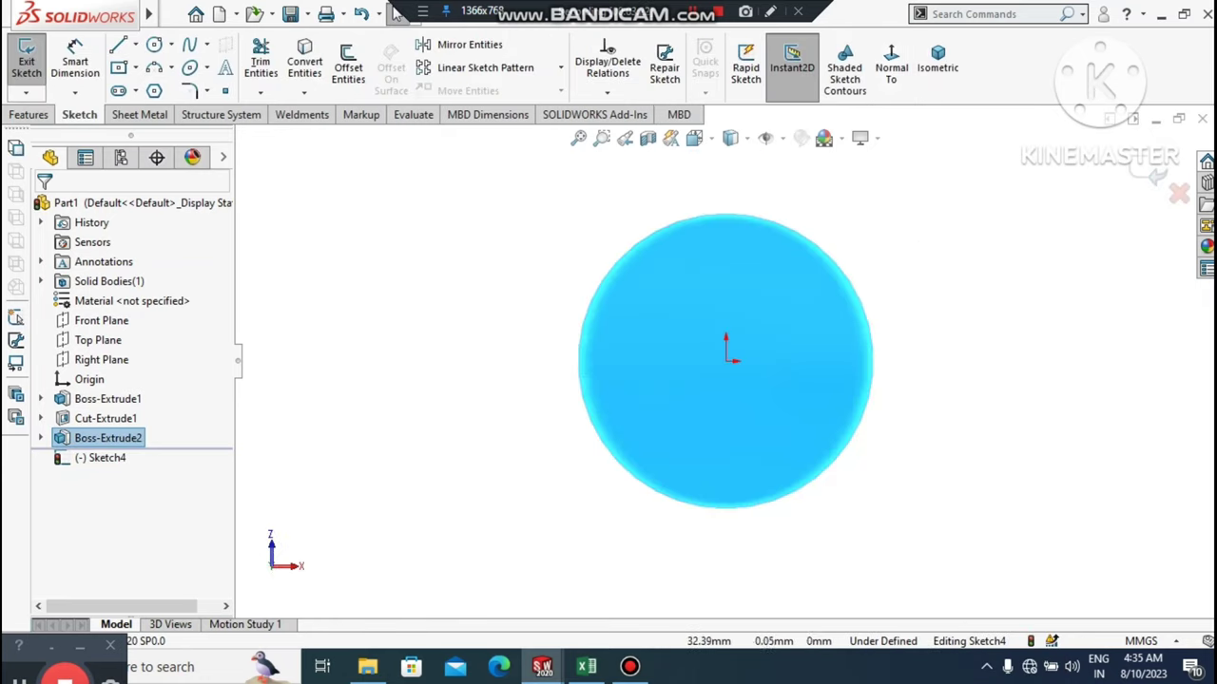
left_click(963, 295)
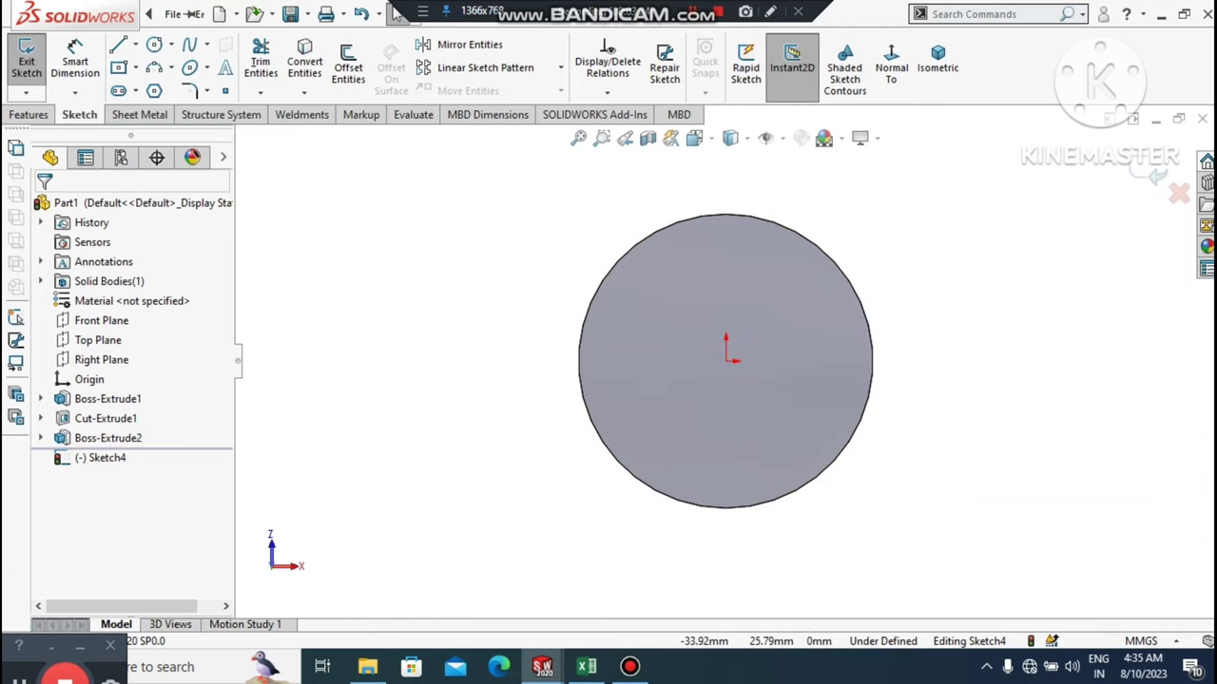
left_click(135, 44)
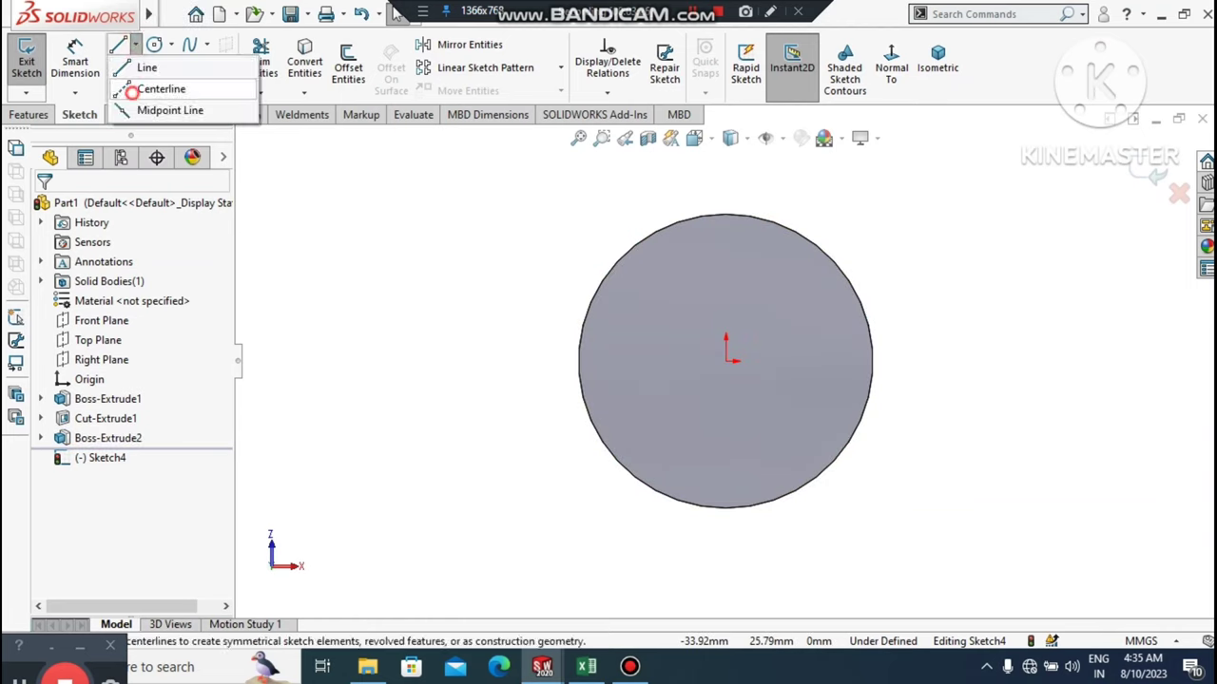
left_click(143, 89)
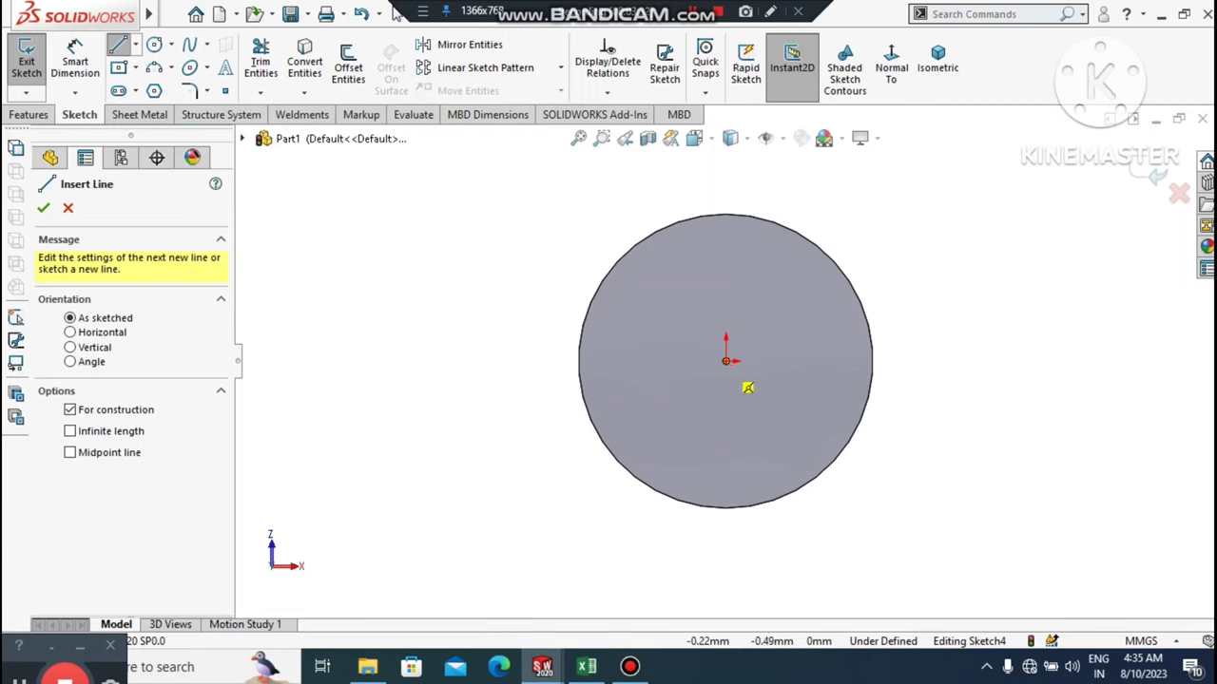
left_click(725, 361)
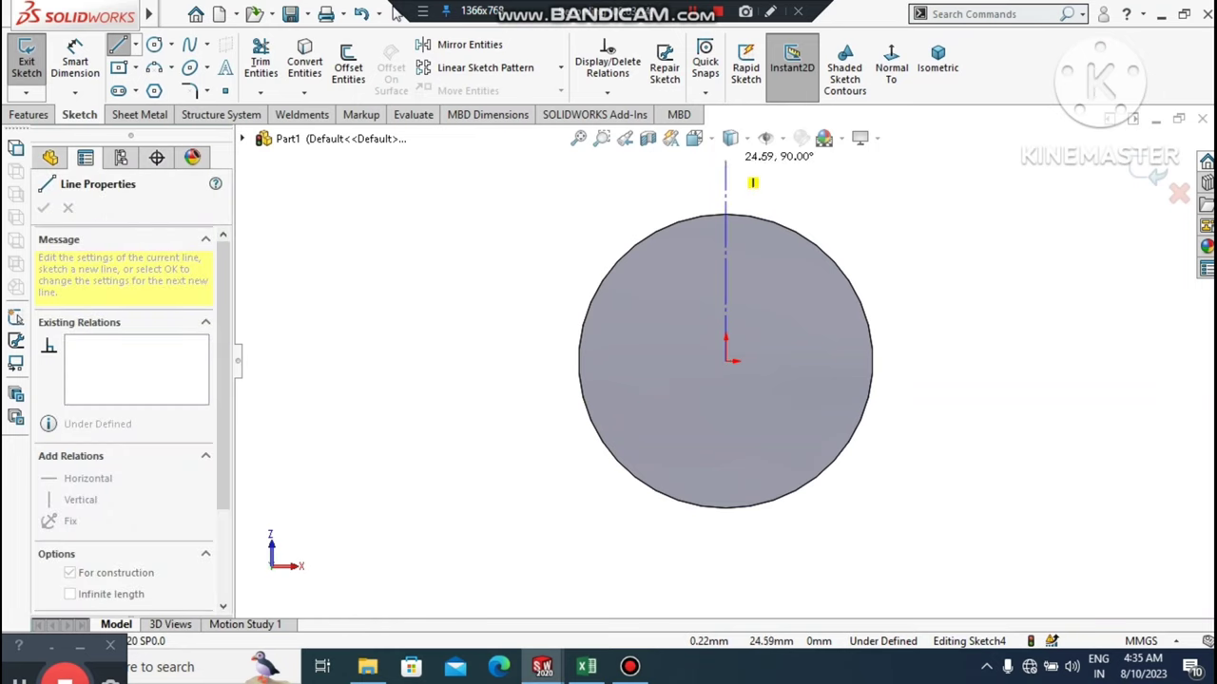
left_click(726, 162)
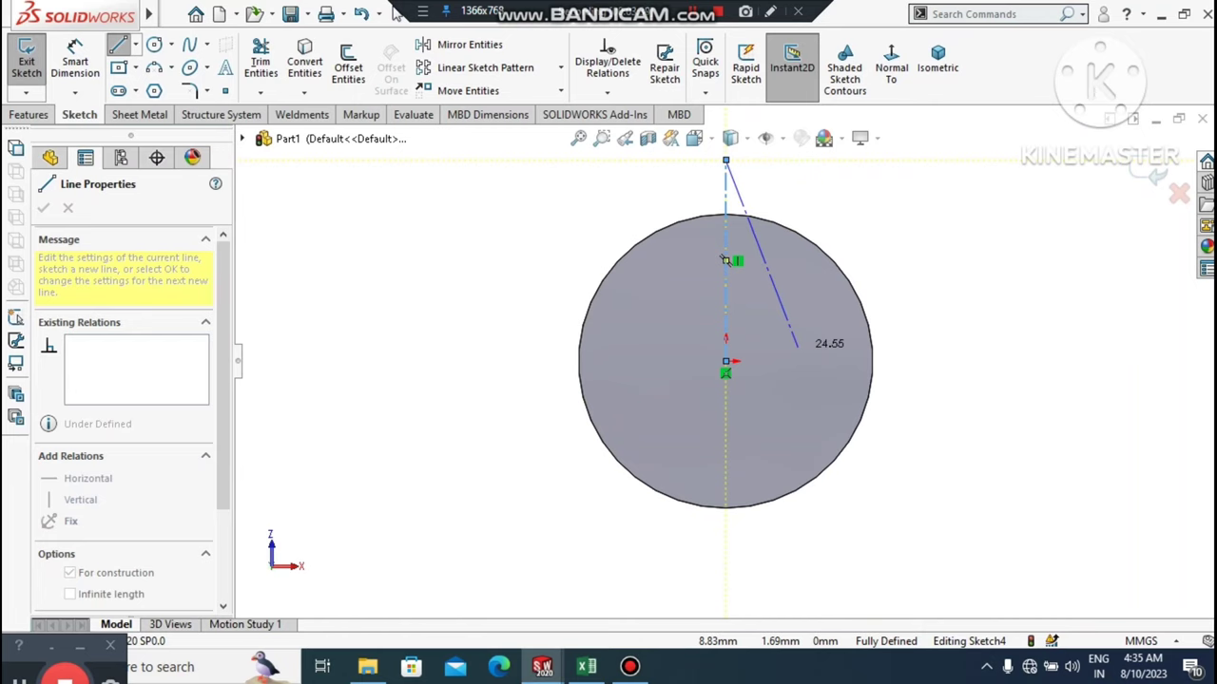
key("Escape")
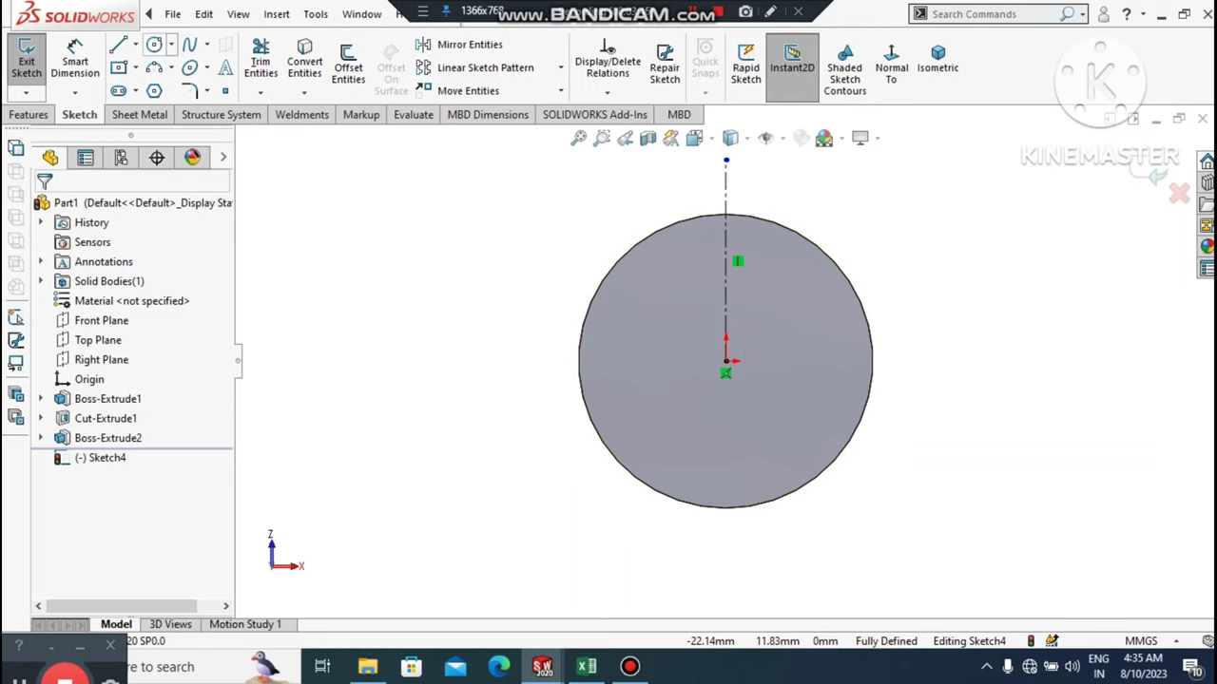
- Draw a horizontal centerline about 40 mm long from the origin, extending past the head's edge in the positive X direction
left_click(136, 44)
left_click(162, 88)
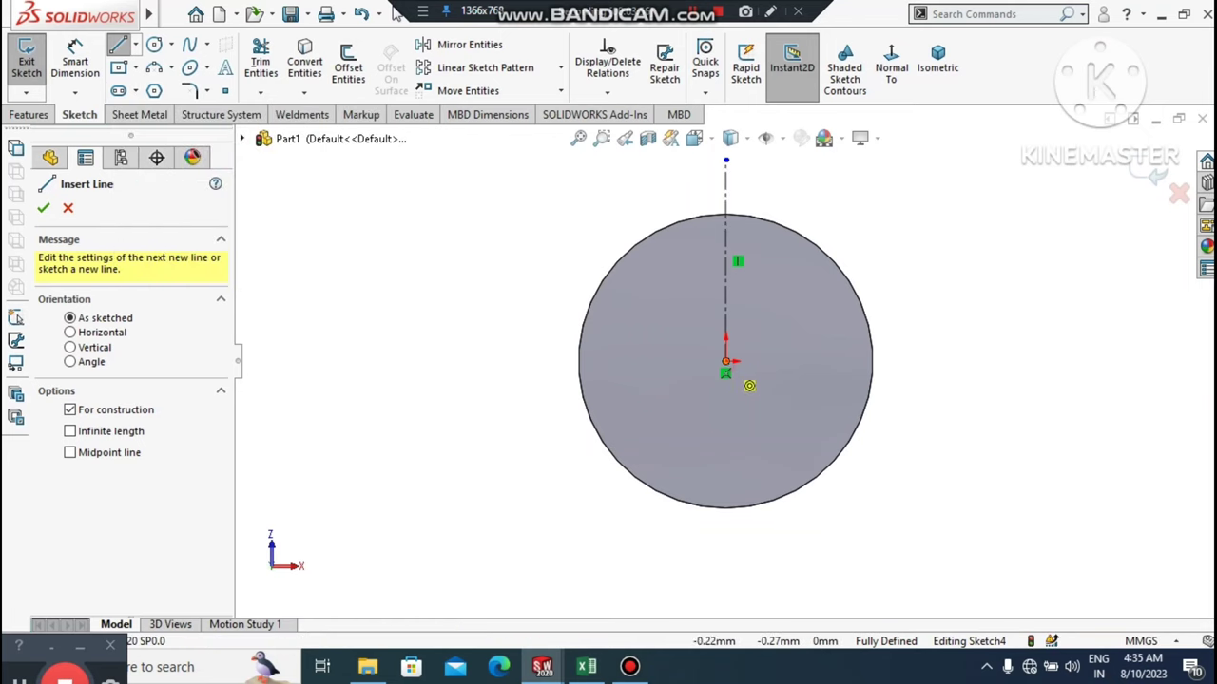
left_click(725, 361)
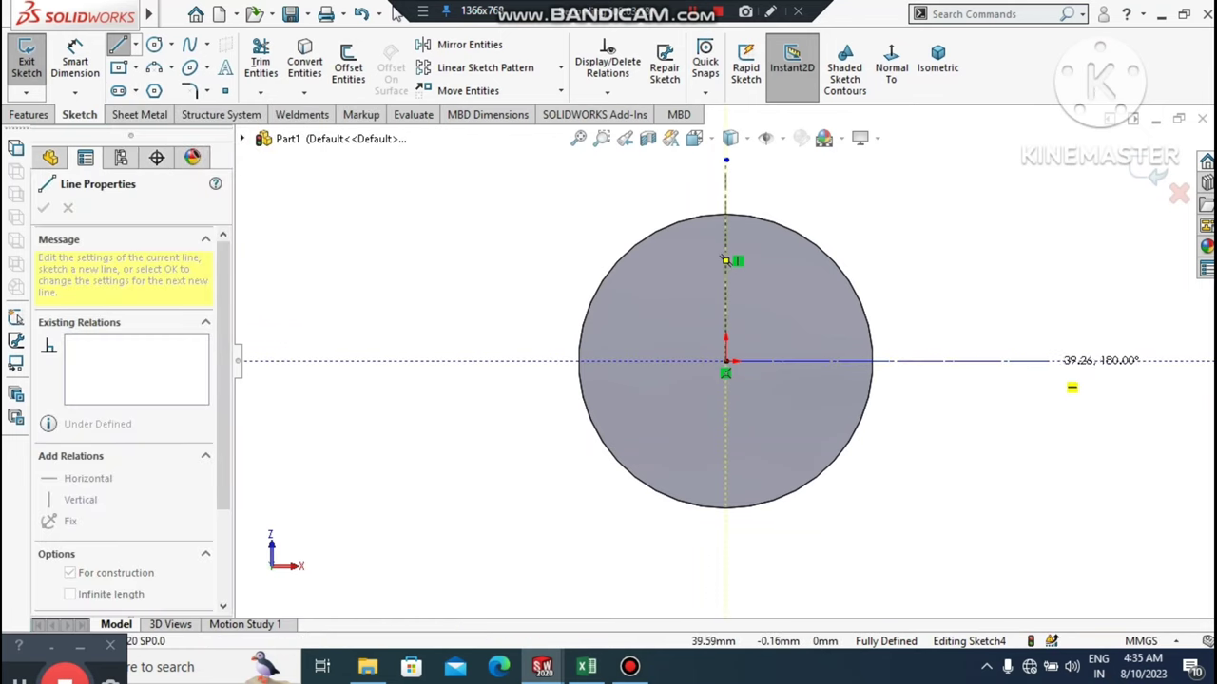
left_click(1051, 362)
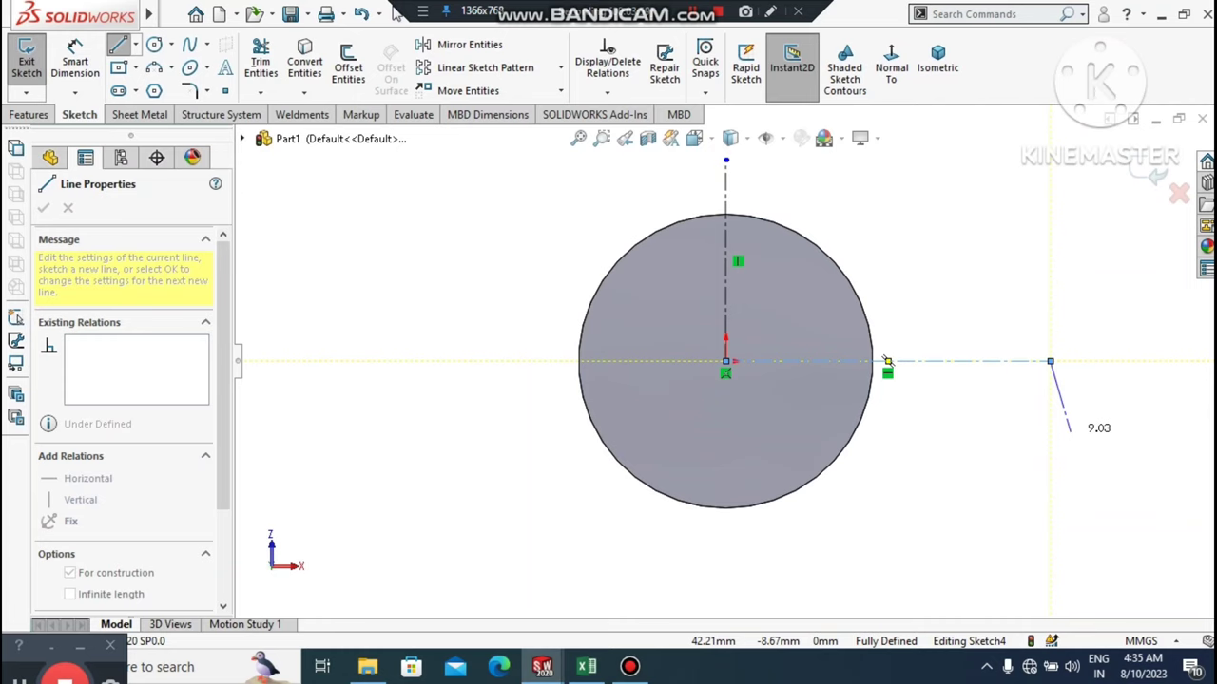
key("Escape")
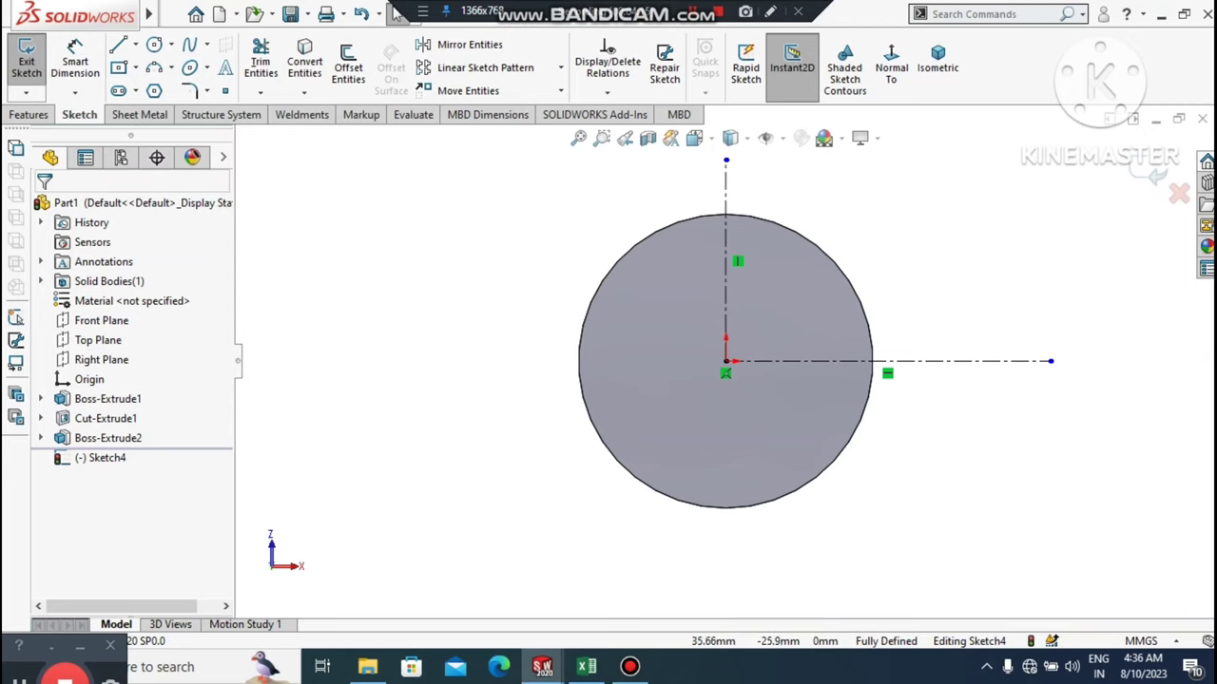
- Draw a three-point arc of about 3.3 mm radius across the vertical centerline, with both ends on the head's upper edge and bulging inward
scroll(804, 348, "down", 1)
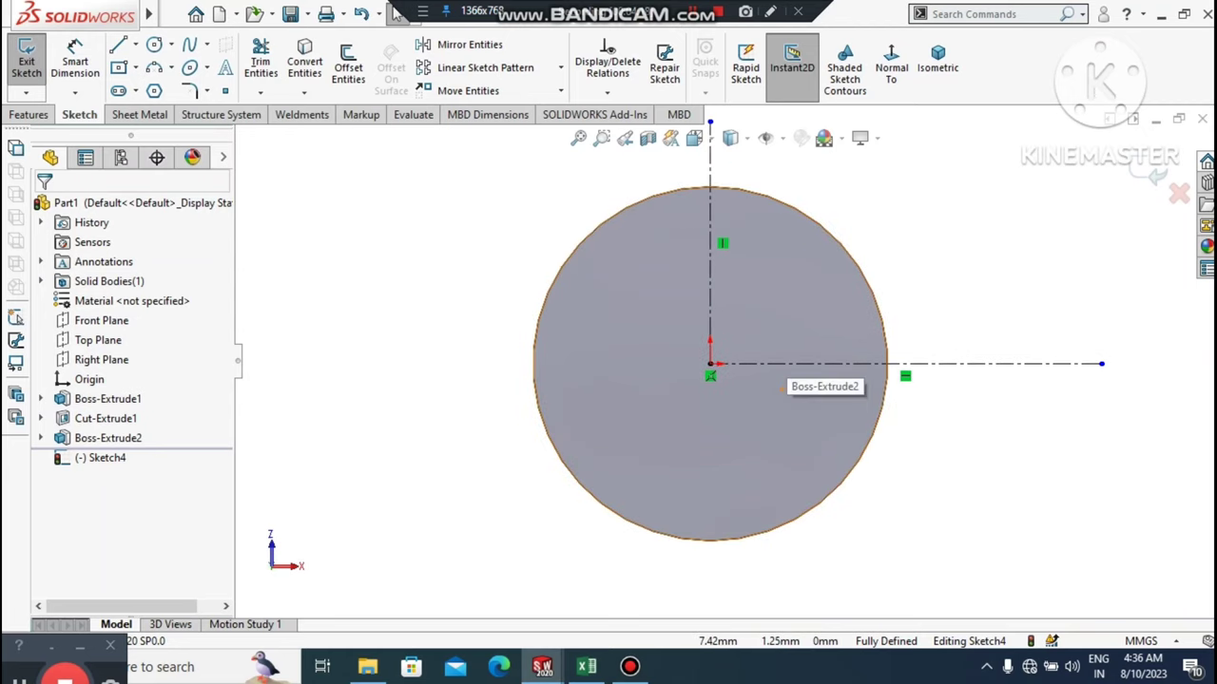
scroll(771, 360, "up", 1)
scroll(708, 302, "down", 1)
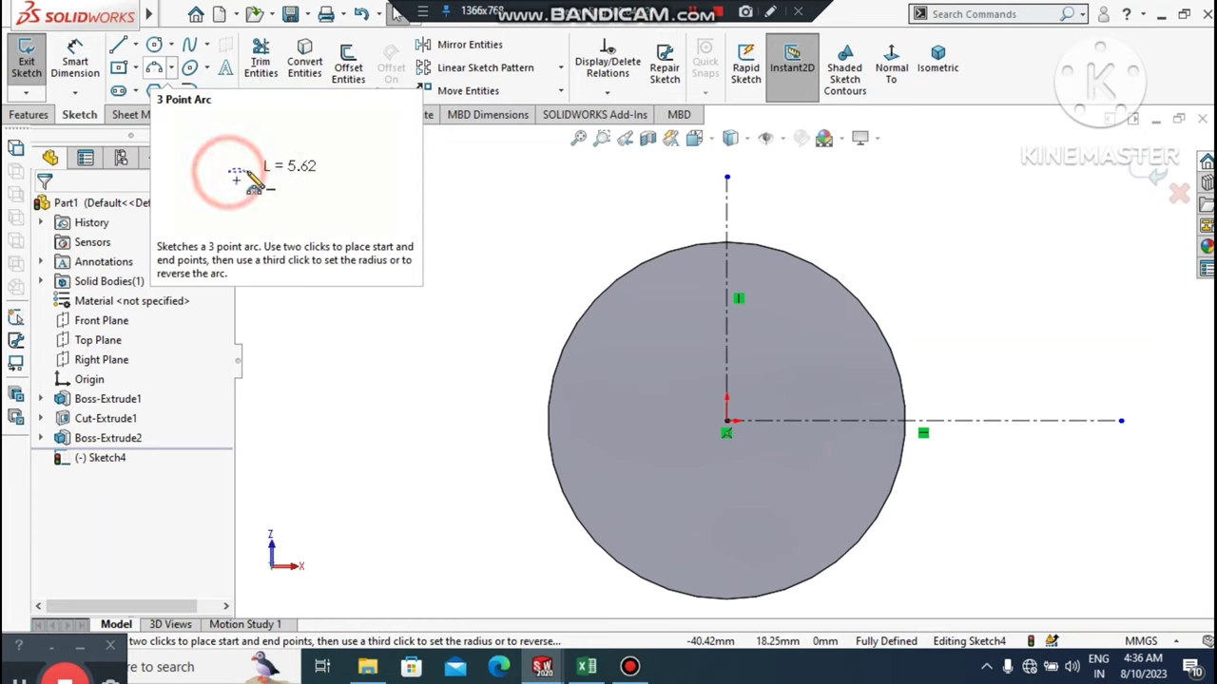
left_click(154, 66)
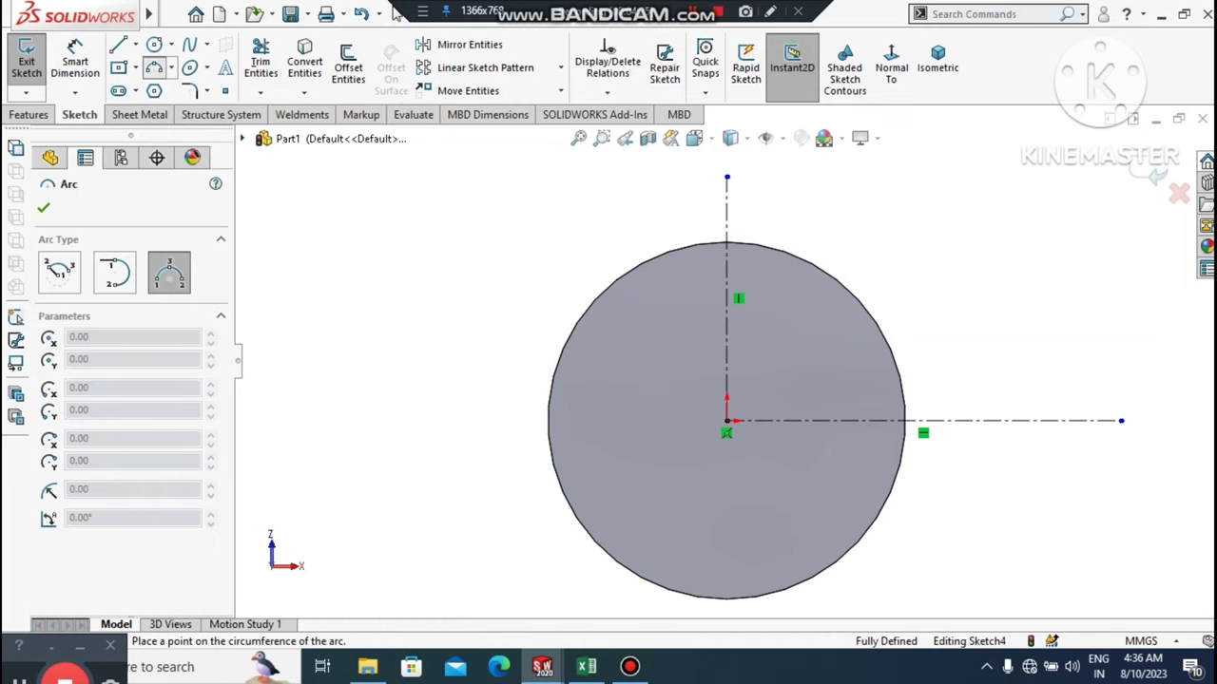
scroll(771, 266, "down", 3)
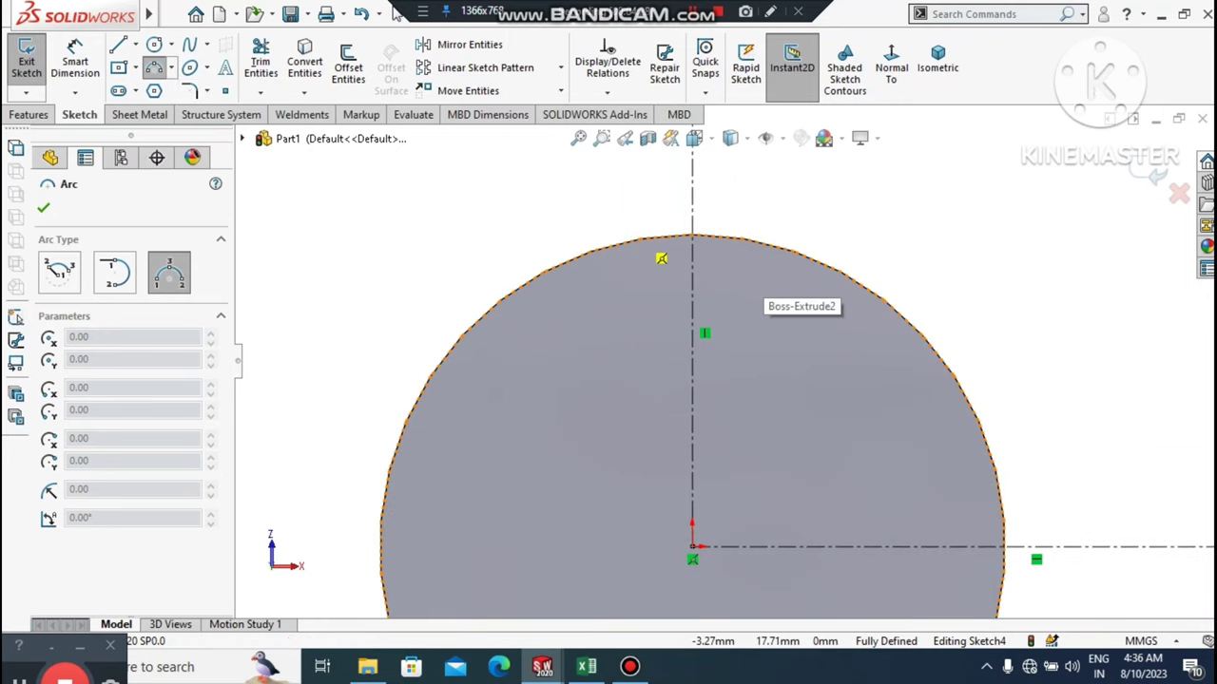
left_click(635, 239)
left_click(748, 243)
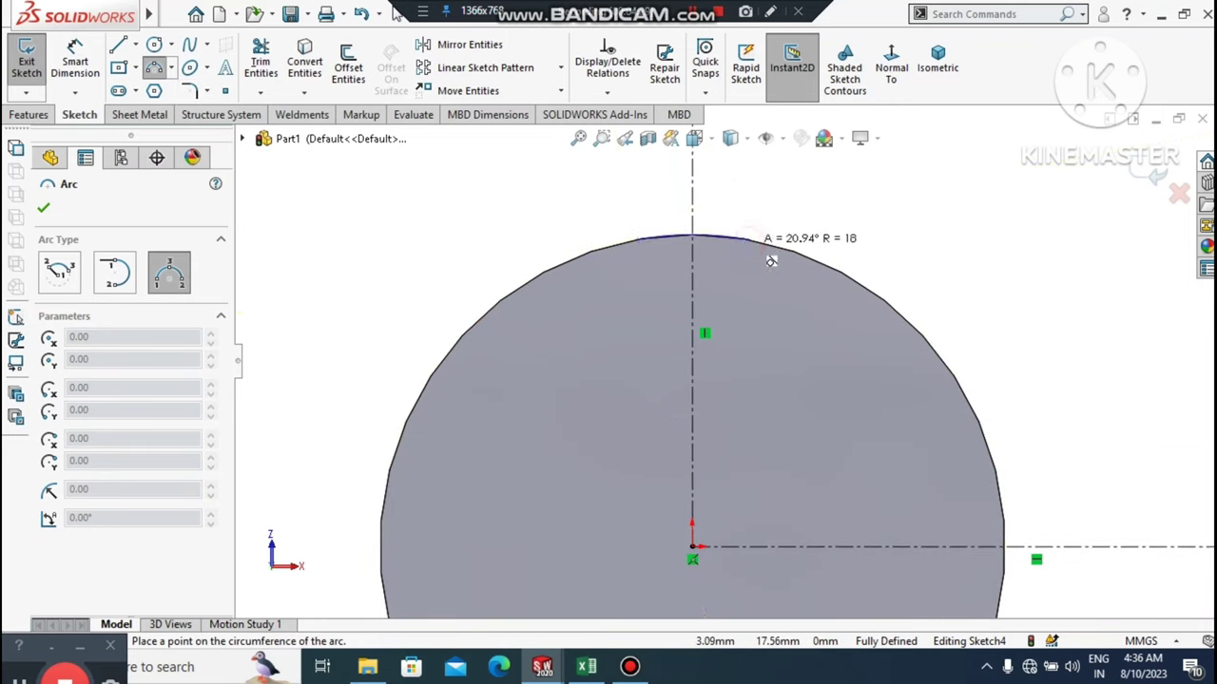
left_click(691, 287)
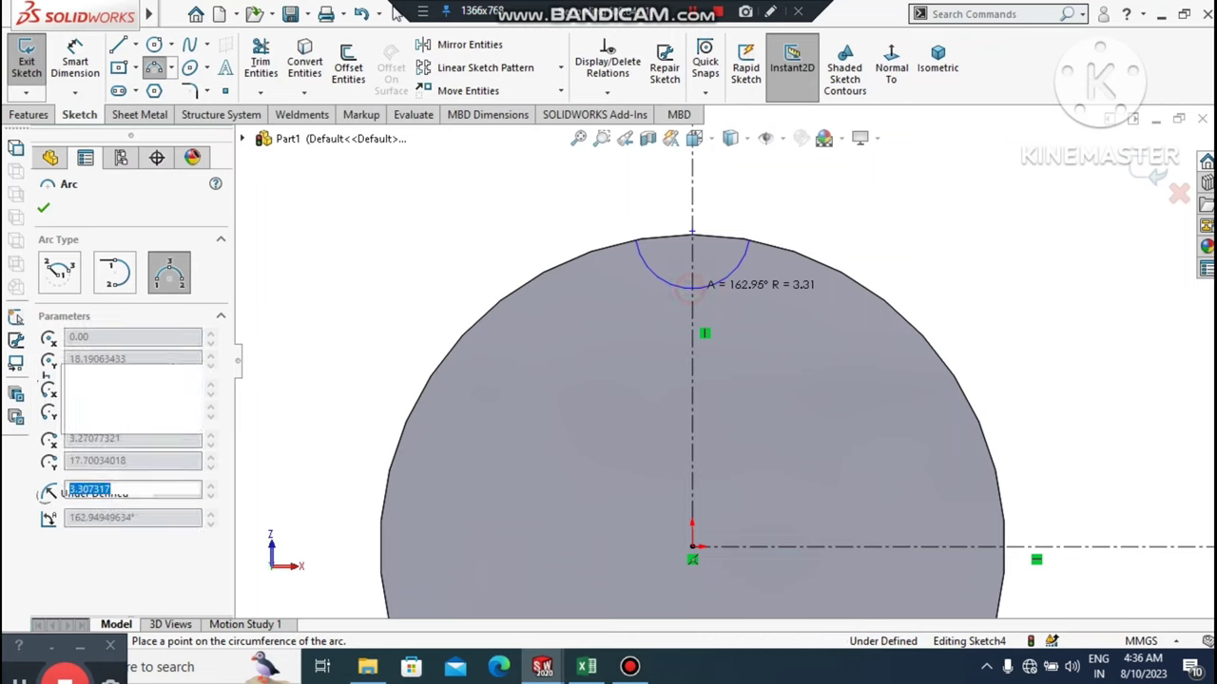
left_click(691, 288)
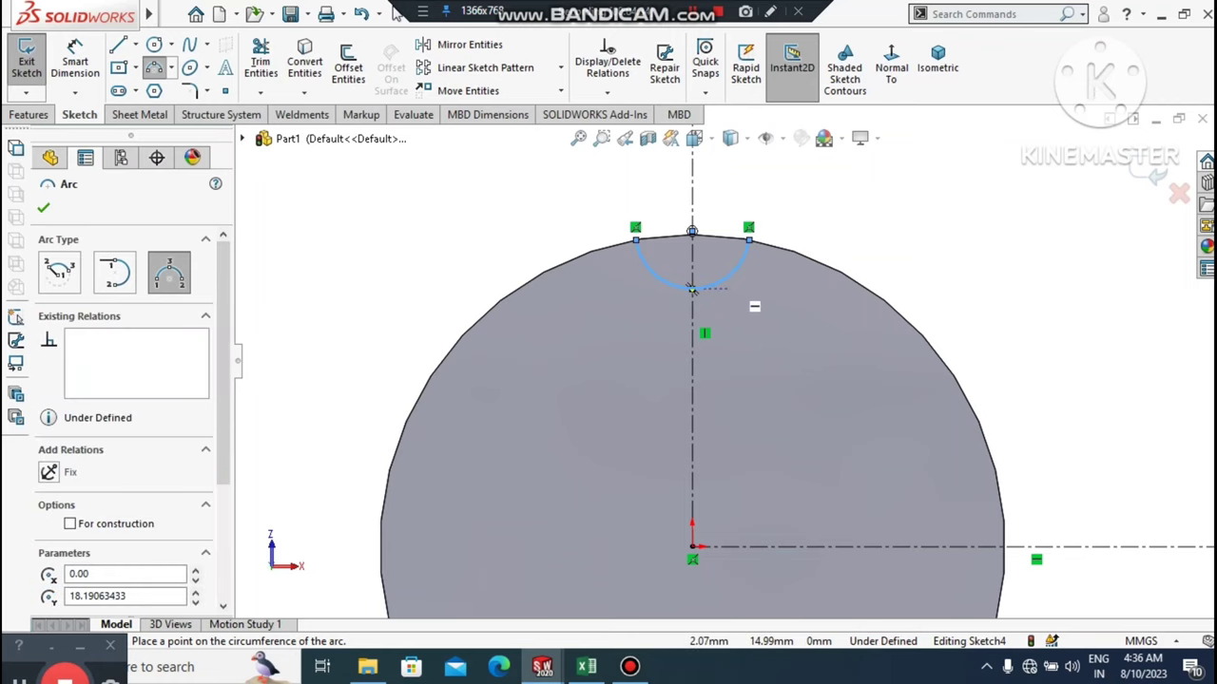
key("Escape")
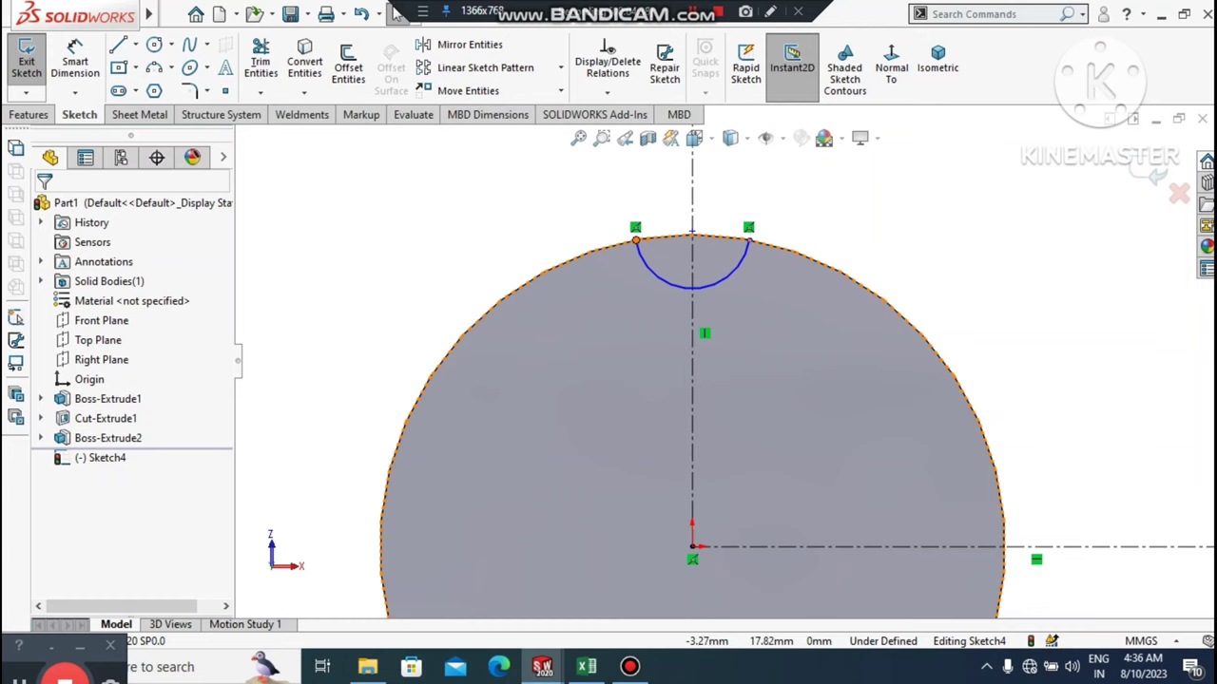
- Make the arc's two endpoints symmetric about the vertical centerline
left_click(635, 240)
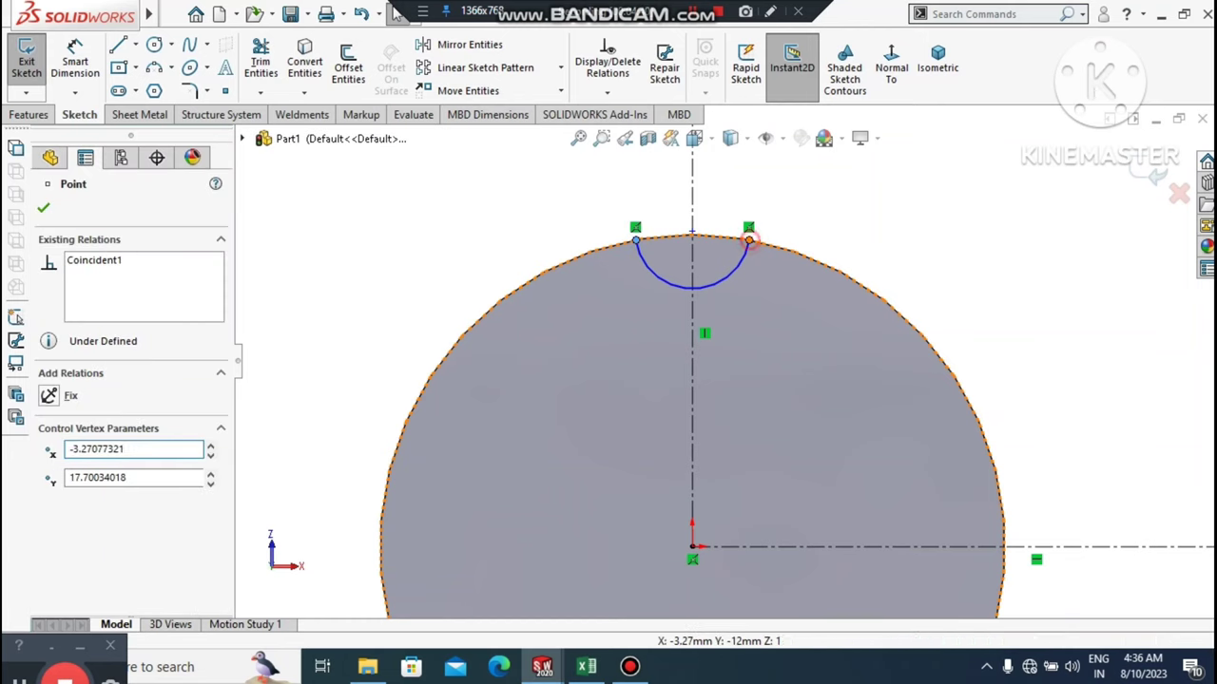
left_click(749, 239, "ctrl")
left_click(692, 347, "ctrl")
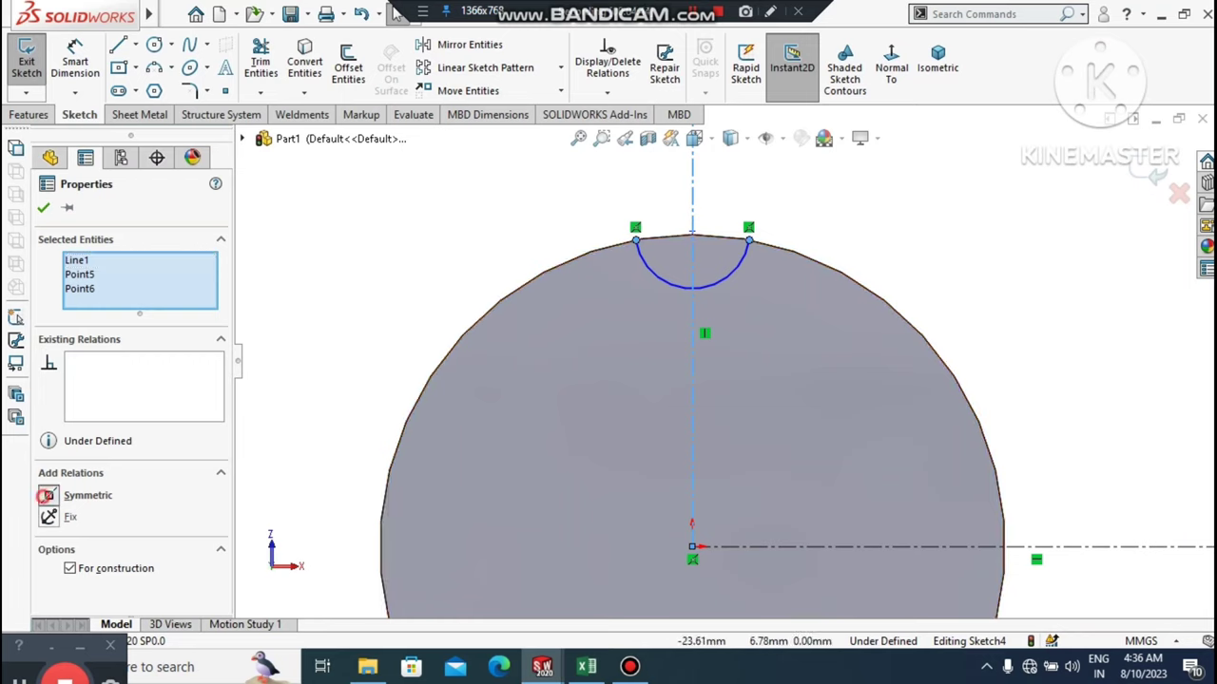
left_click(49, 495)
left_click(43, 207)
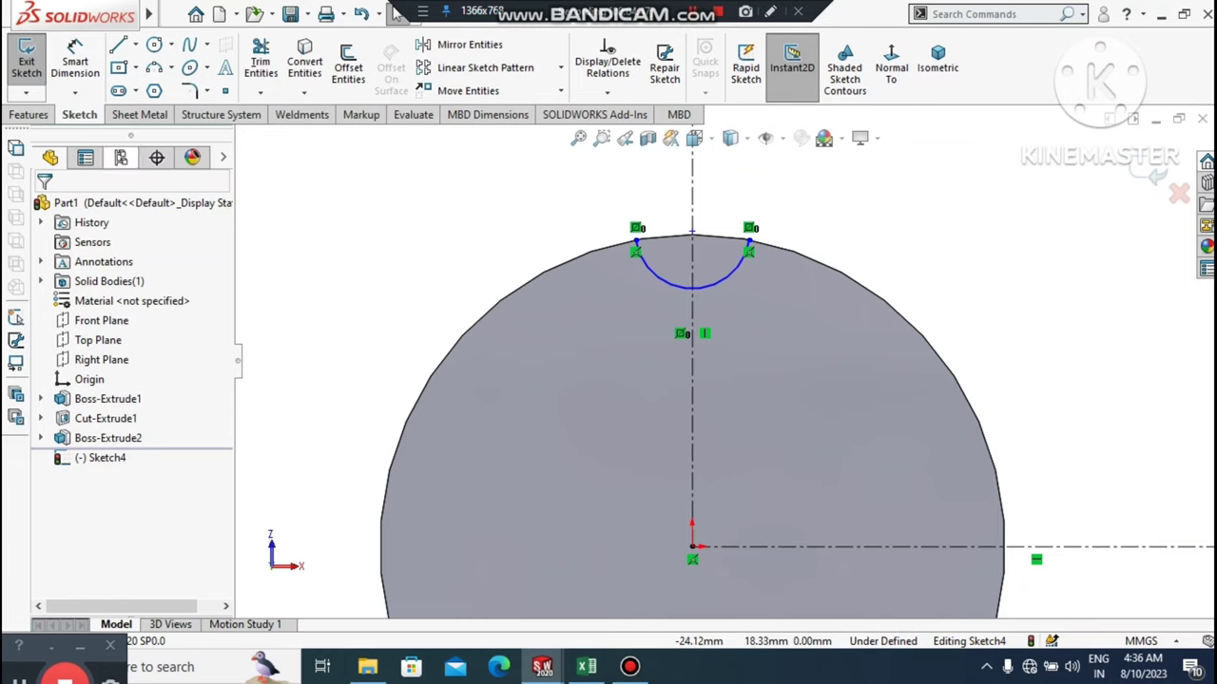
- Dimension the horizontal distance between the arc's endpoints and set it to 10 mm
left_click(75, 63)
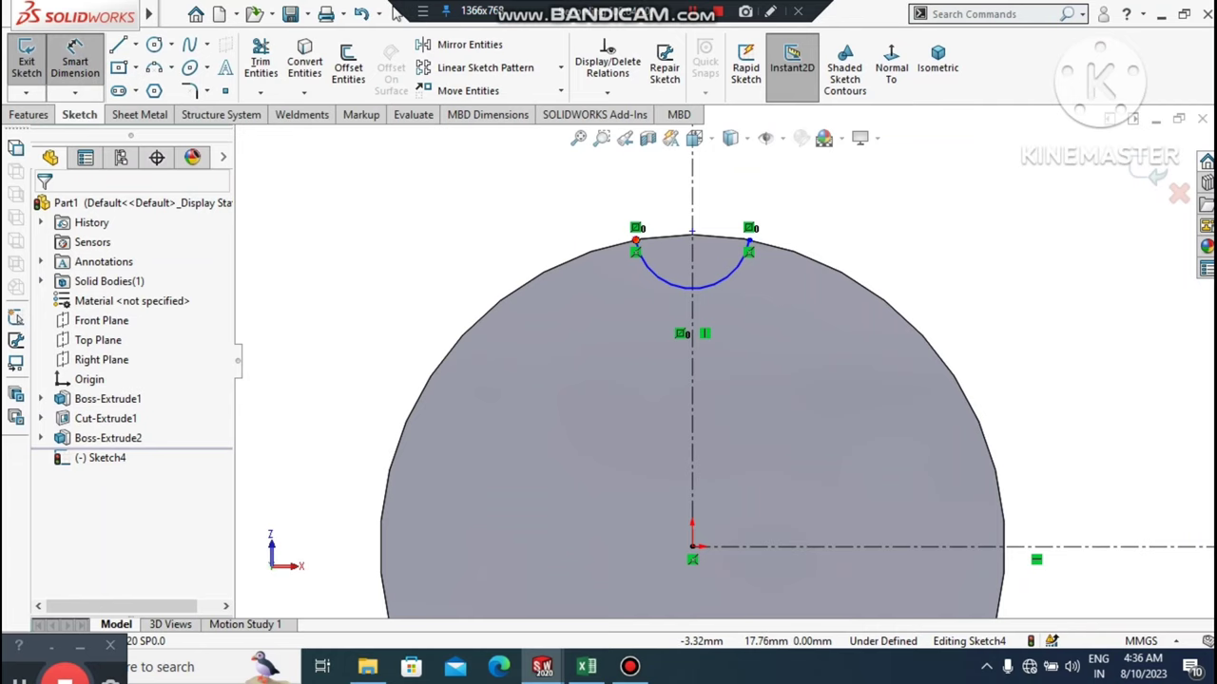
left_click(635, 245)
left_click(749, 247)
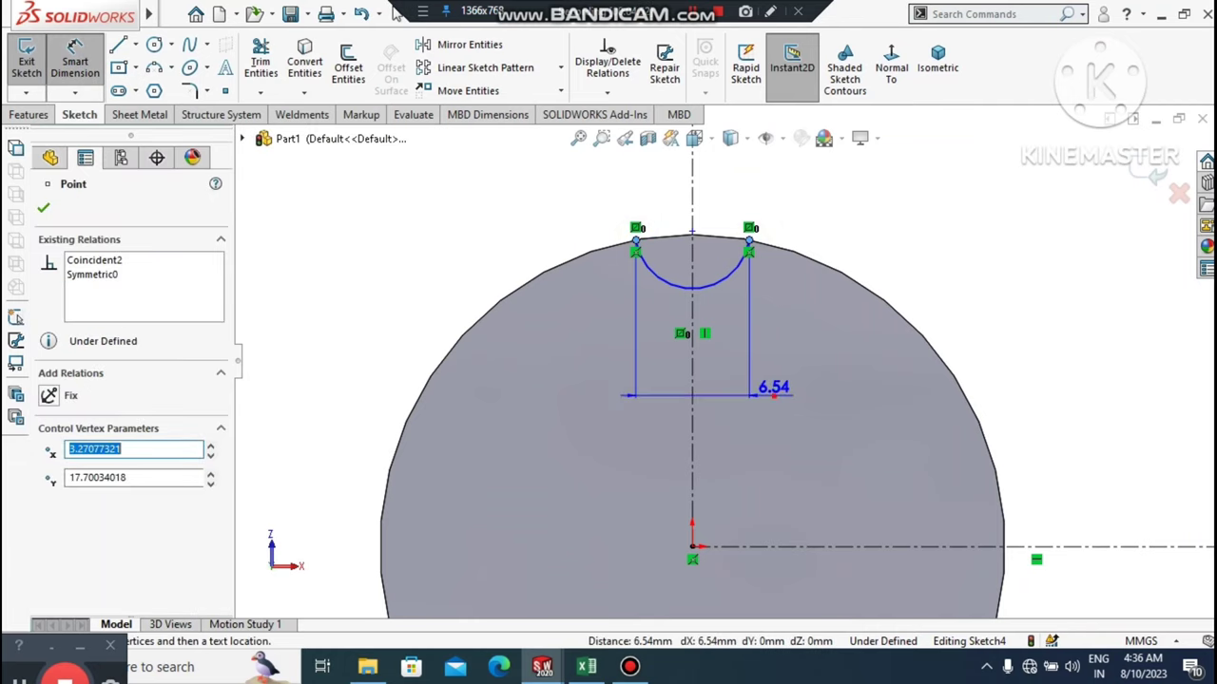
left_click(774, 390)
type("1")
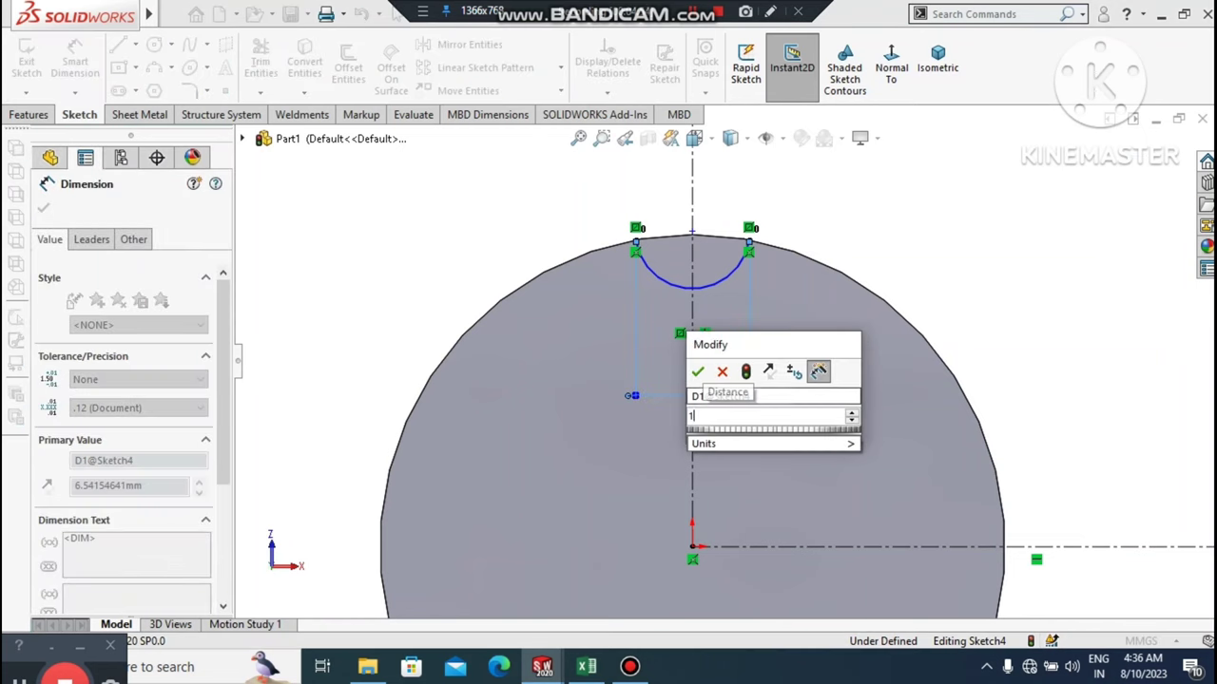
type("0")
key("Return")
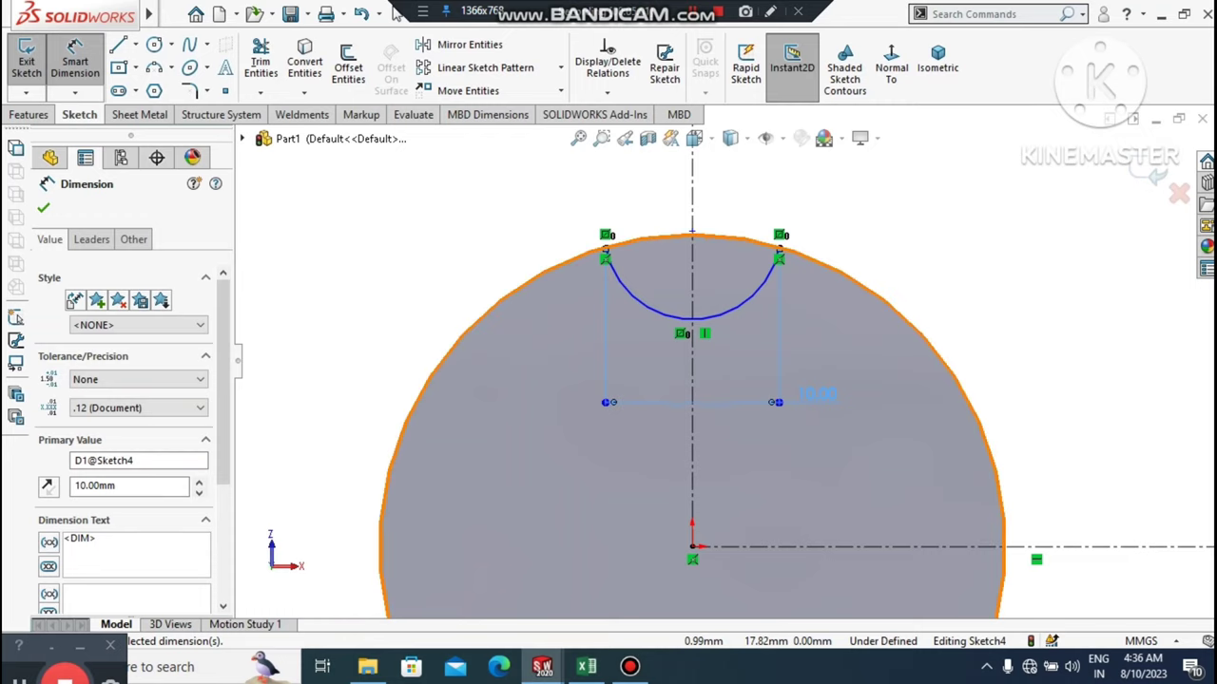
left_click(692, 320)
scroll(669, 209, "down", 3)
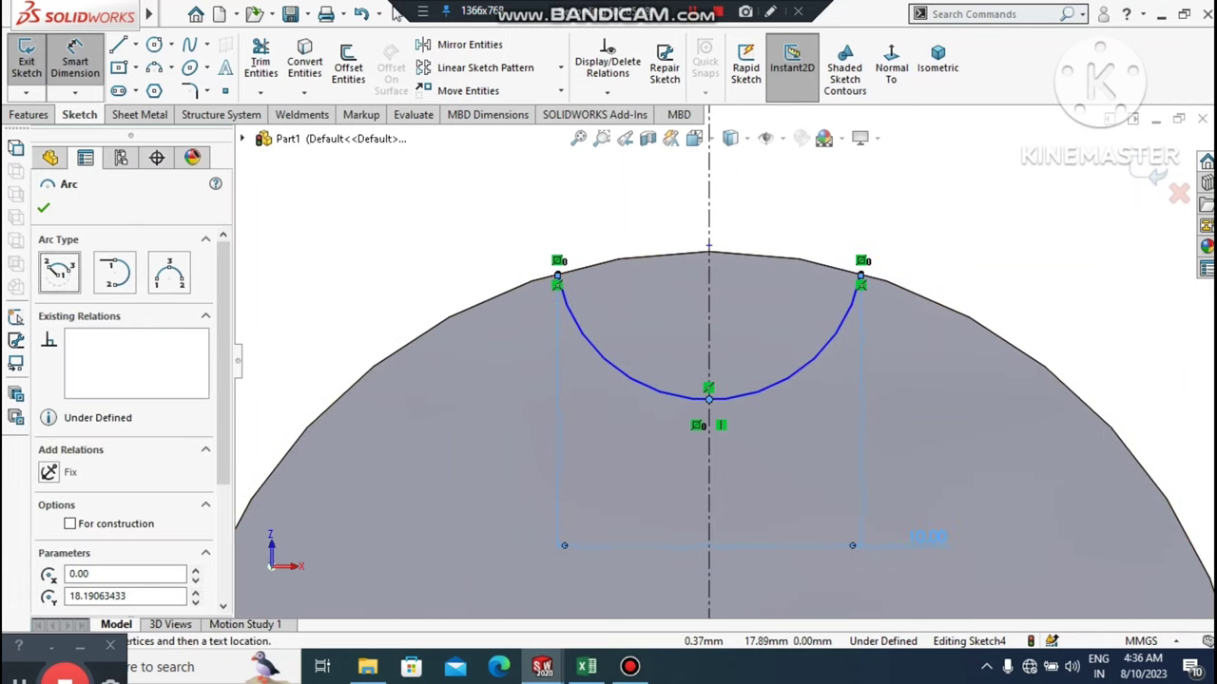
key("Escape")
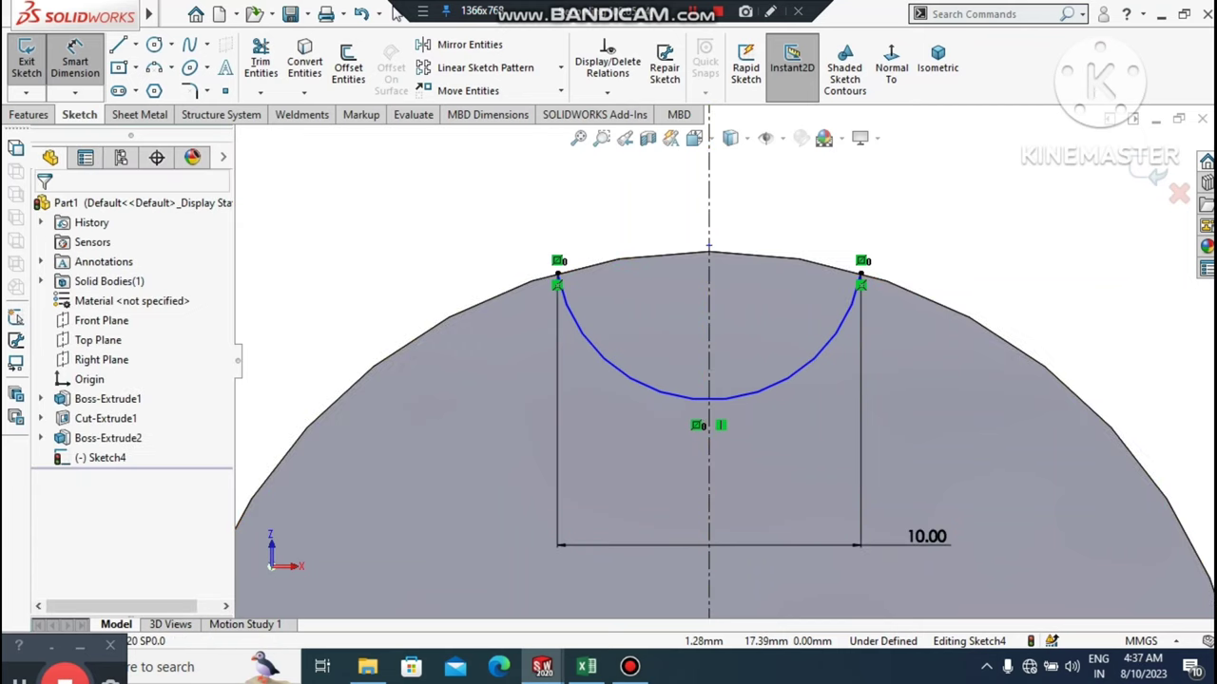
scroll(723, 364, "up", 1)
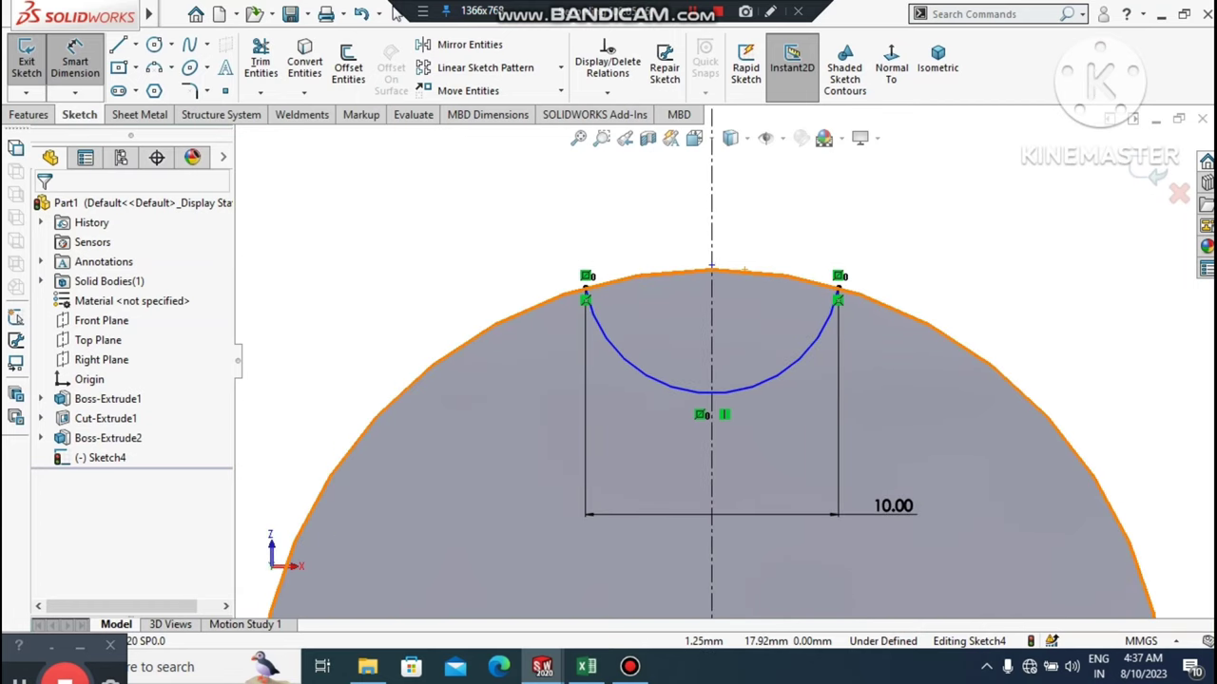
left_click(743, 273)
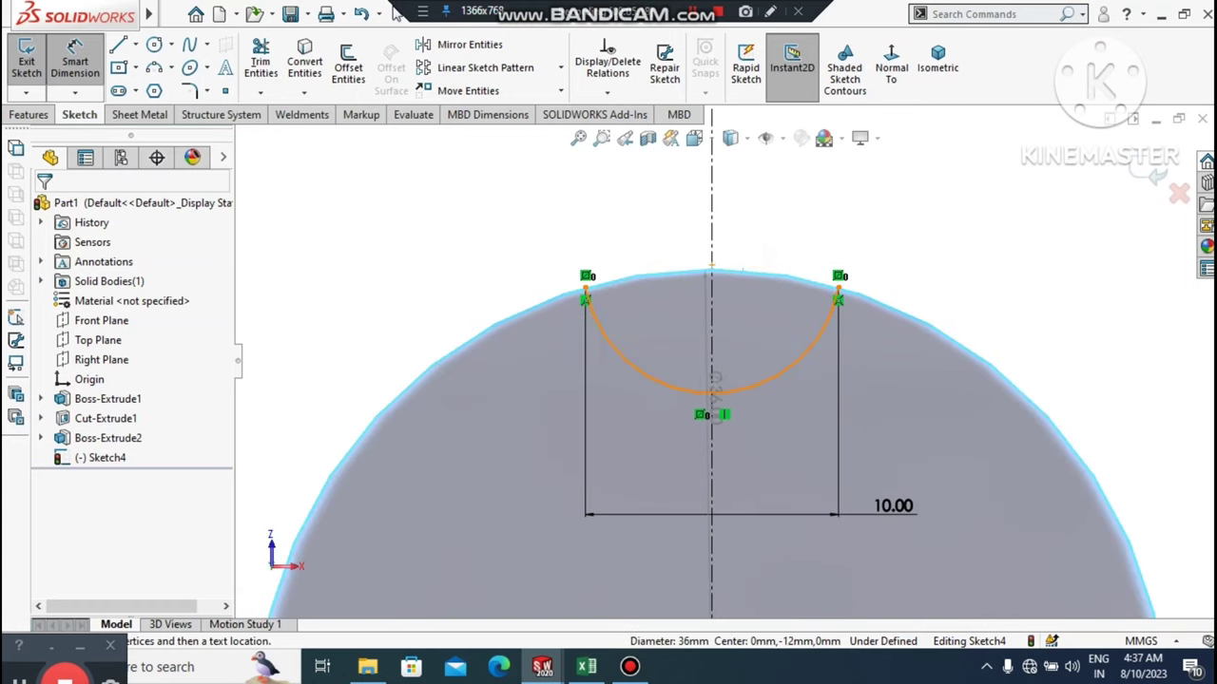
left_click(711, 392)
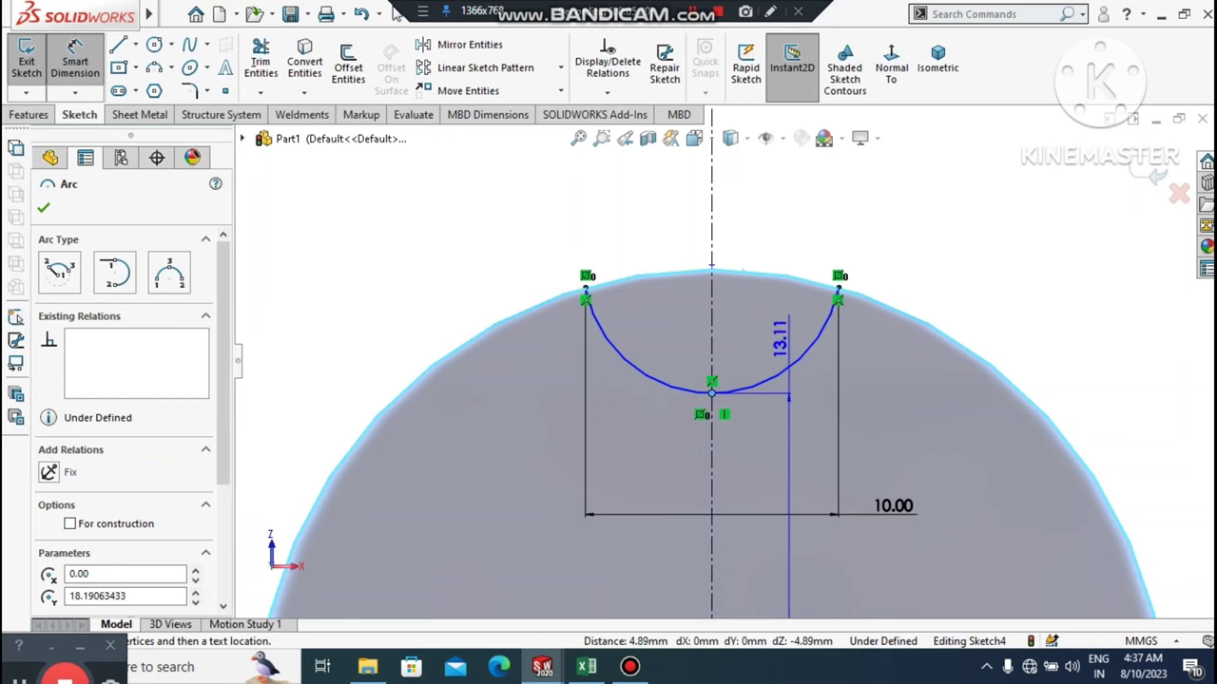
key("Escape")
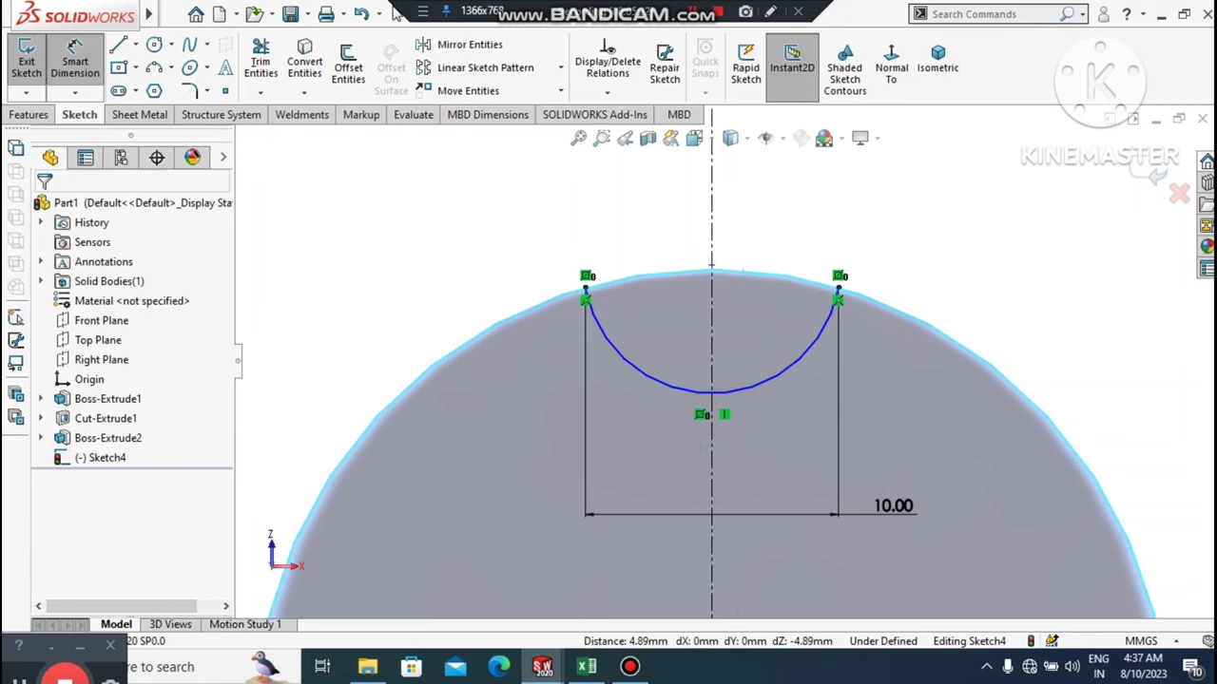
key("Escape")
scroll(696, 276, "down", 6)
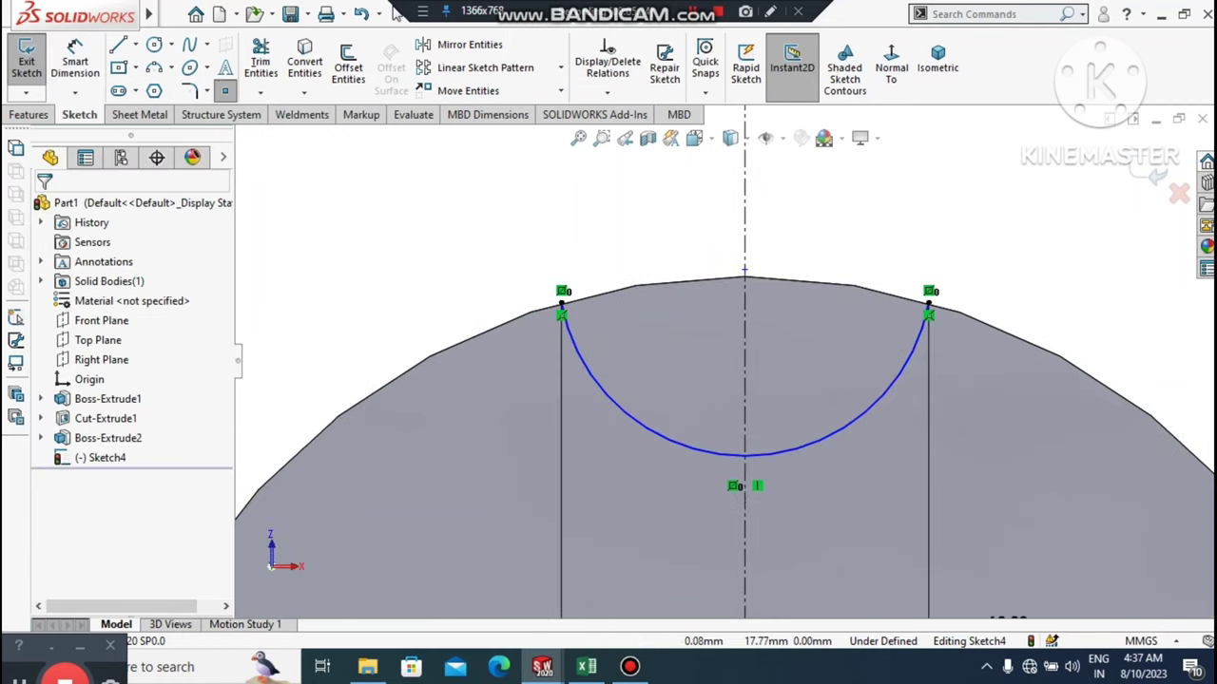
- Place a sketch point where the vertical centerline meets the head's upper edge
left_click(742, 281)
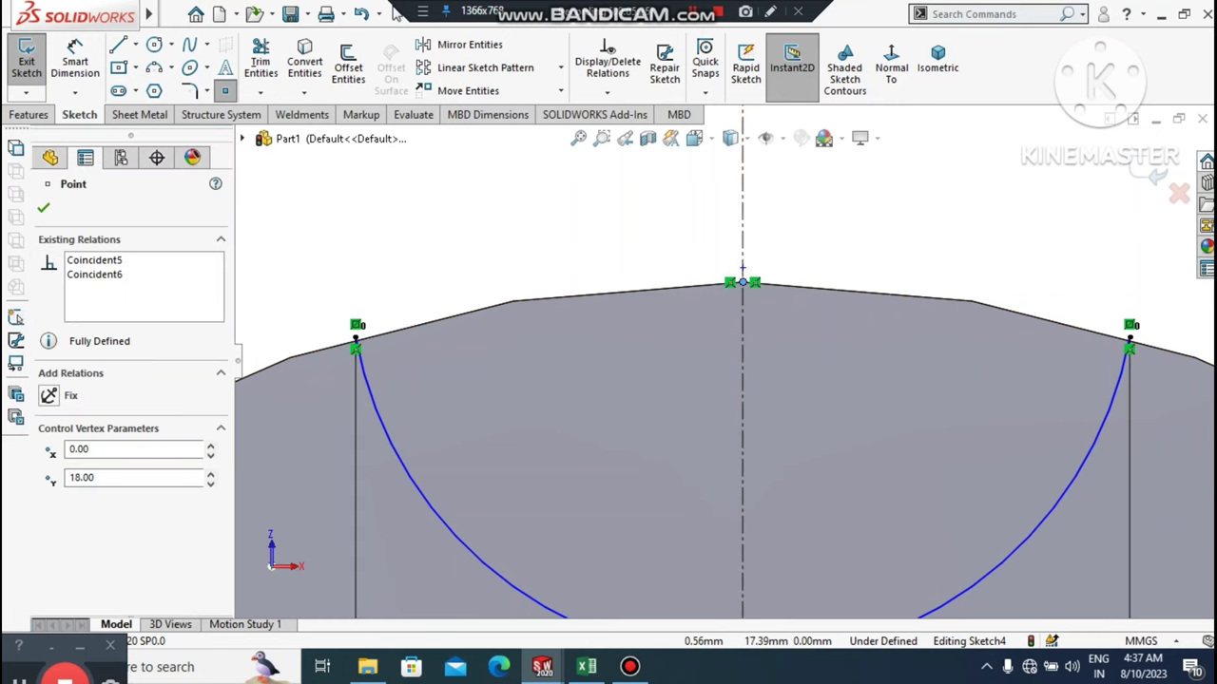
key("Escape")
scroll(732, 326, "up", 6)
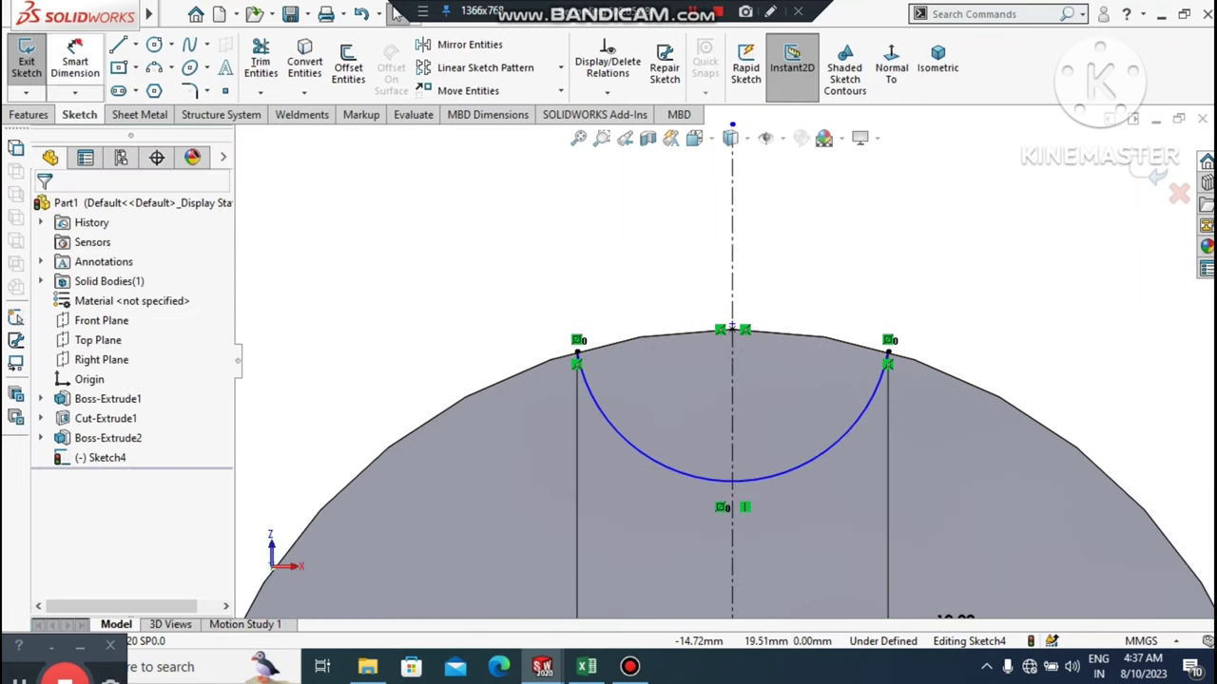
- Dimension the notch depth from the point on the head's edge to the arc's lowest point and set it to 3.5 mm
left_click(75, 62)
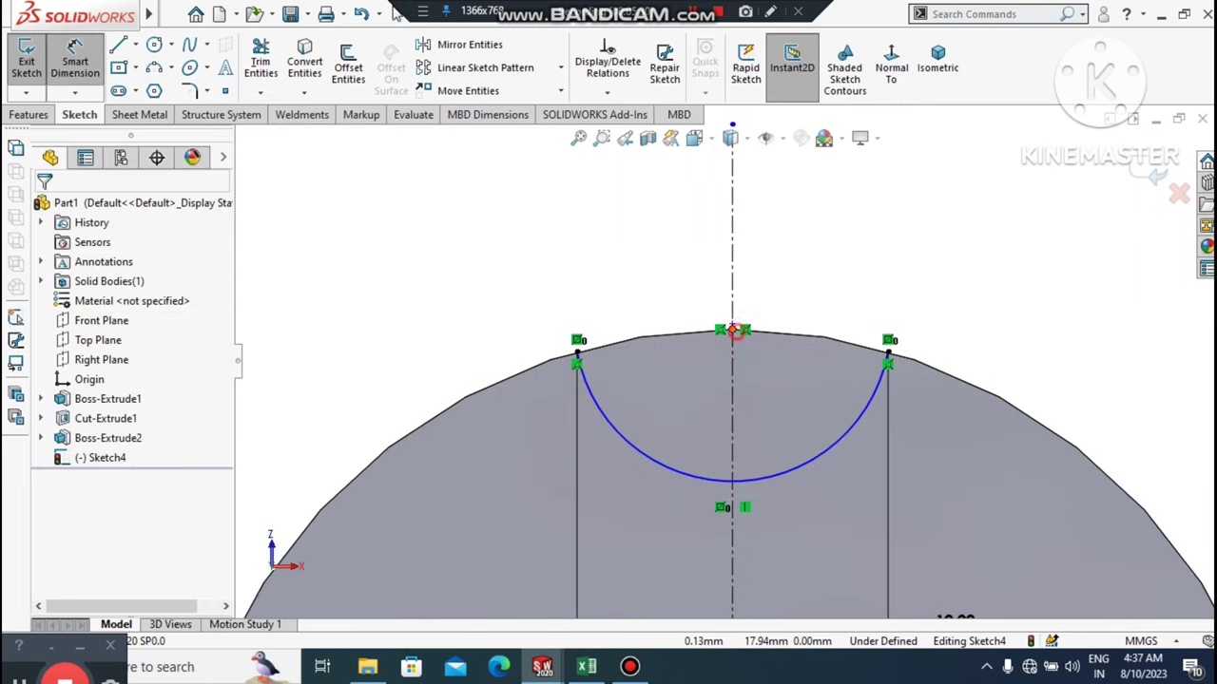
left_click(732, 328)
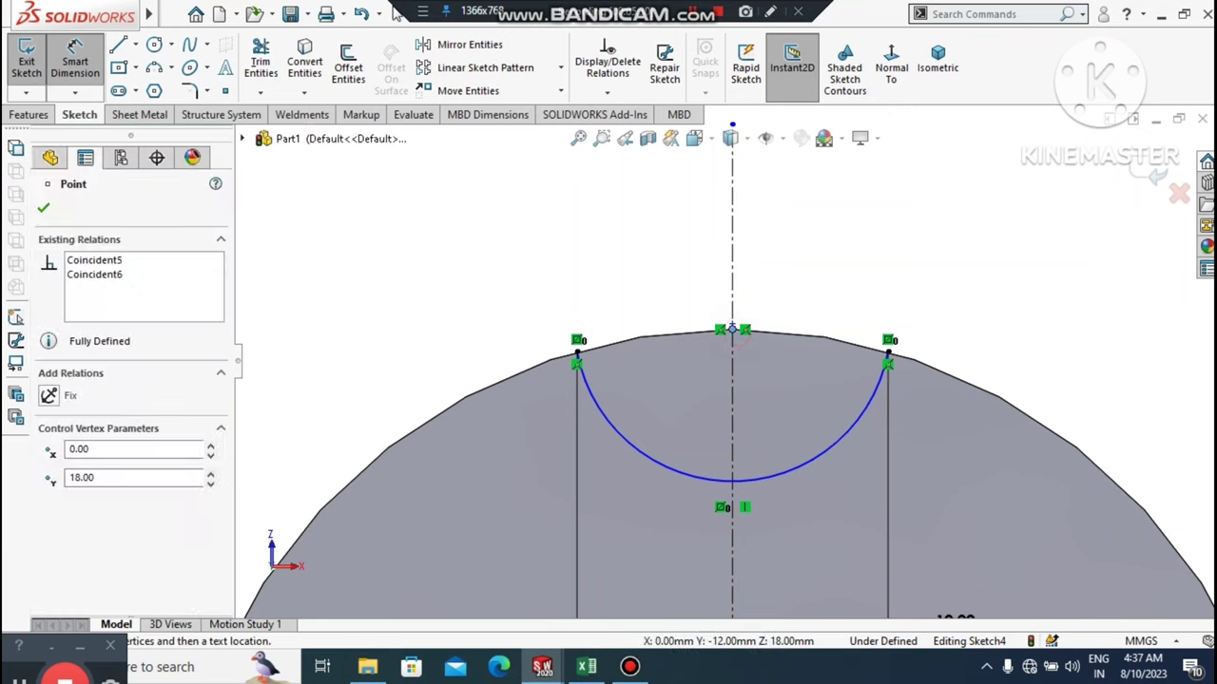
left_click(732, 480)
left_click(1112, 425)
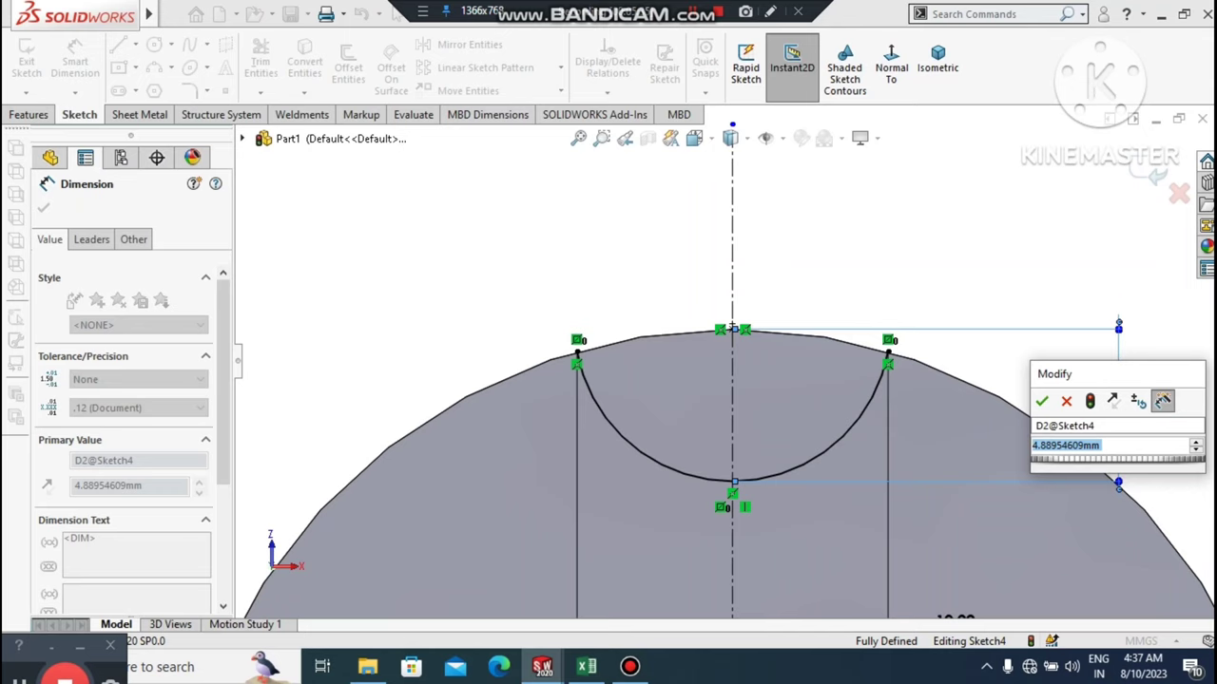
type("3.5")
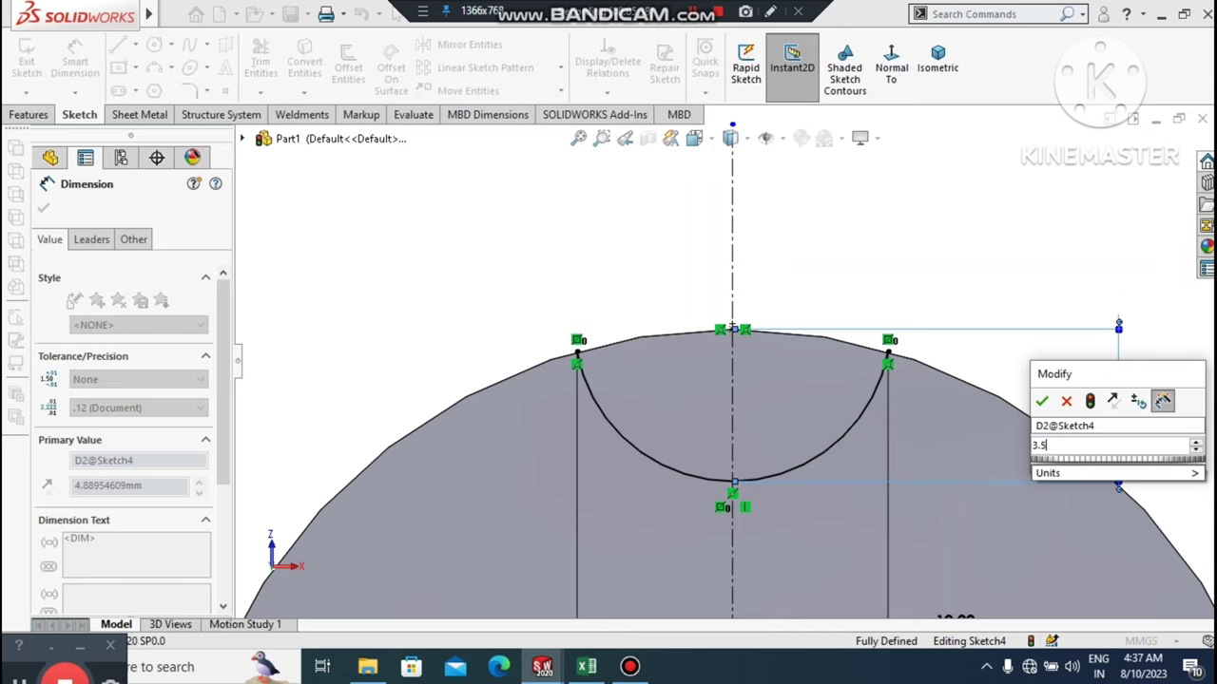
key("Escape")
left_click(901, 241)
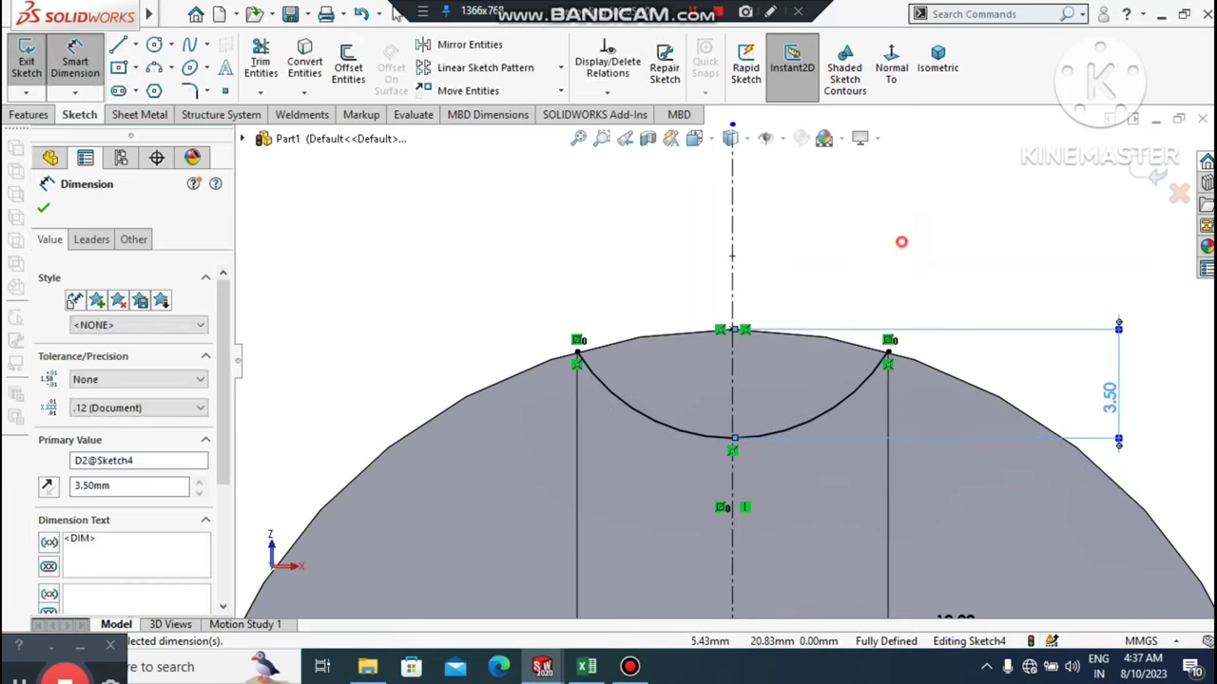
- Create a circular sketch pattern of the notch arc around the origin with 7 equally spaced instances over 360 degrees
scroll(902, 262, "up", 2)
scroll(727, 358, "up", 2)
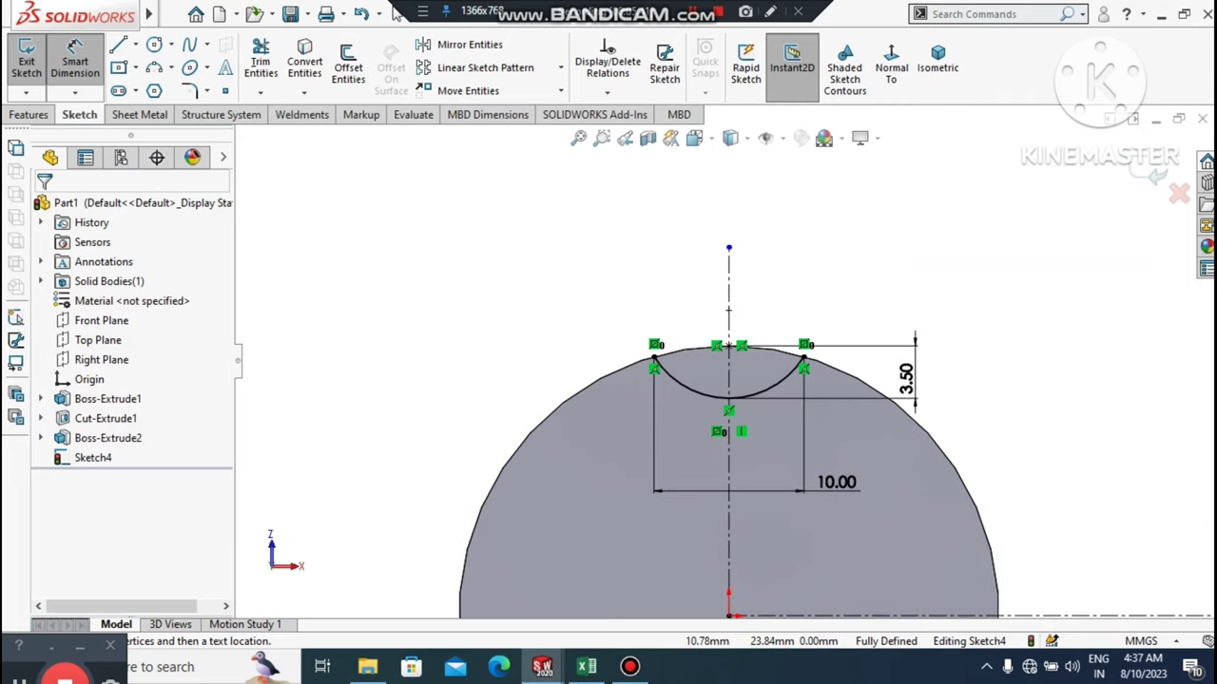
scroll(728, 362, "up", 2)
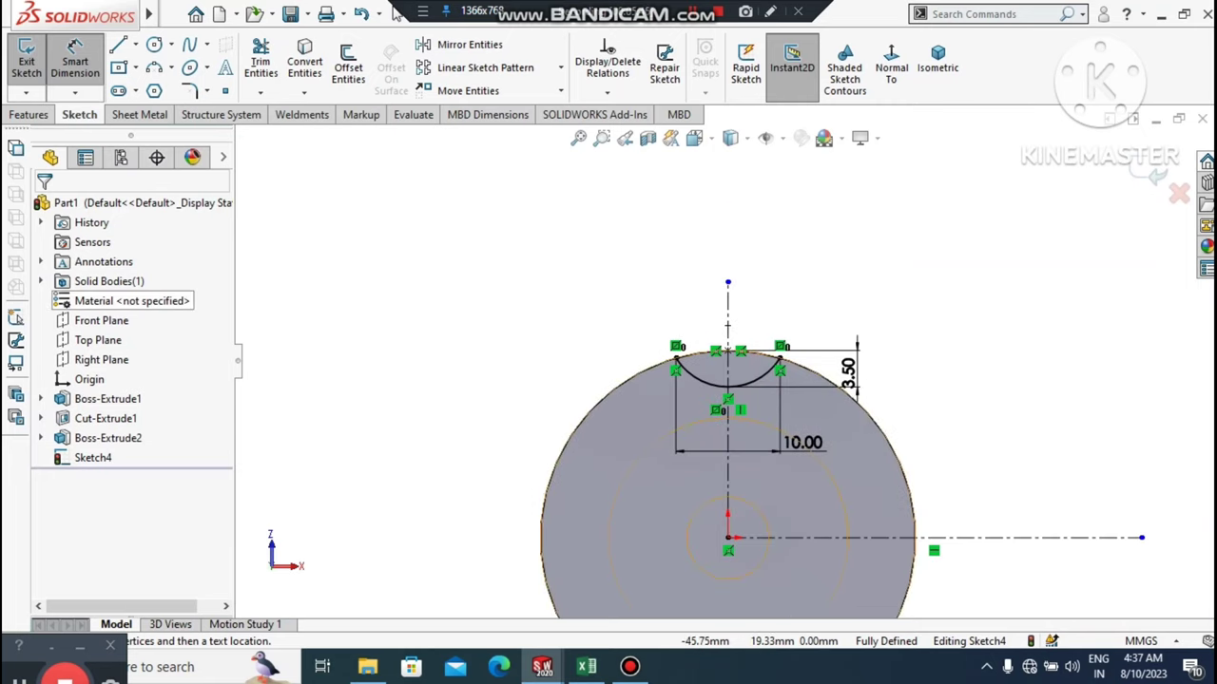
scroll(728, 353, "up", 1)
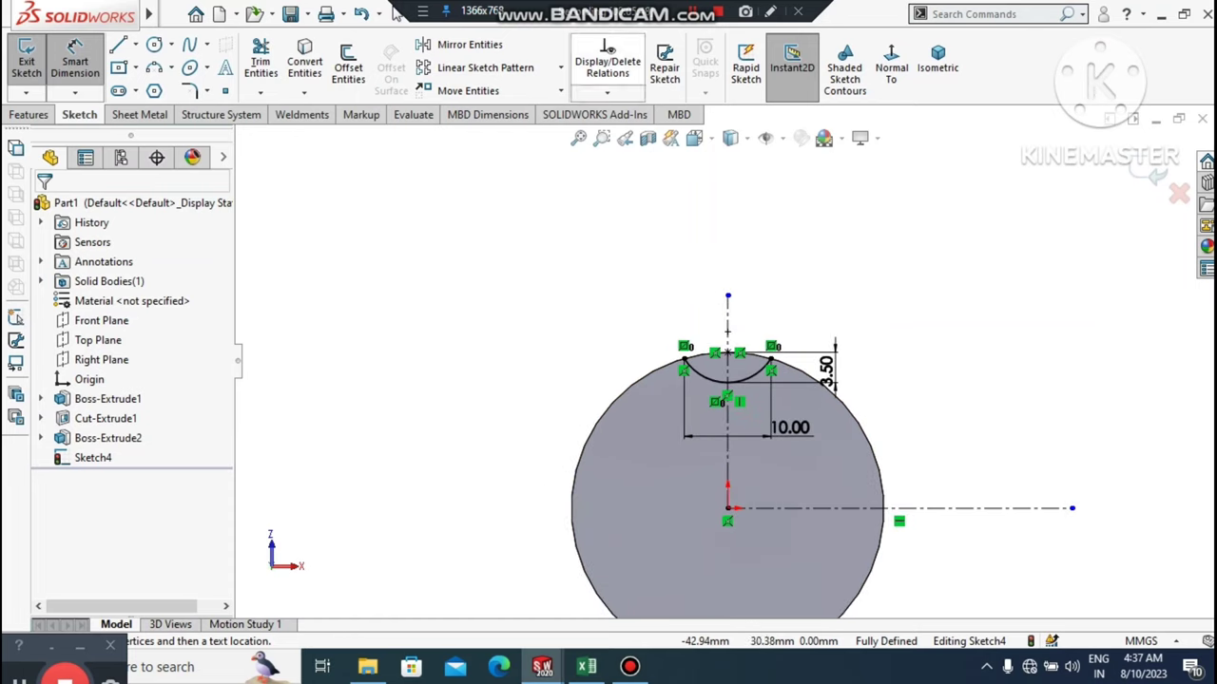
left_click(561, 69)
left_click(495, 112)
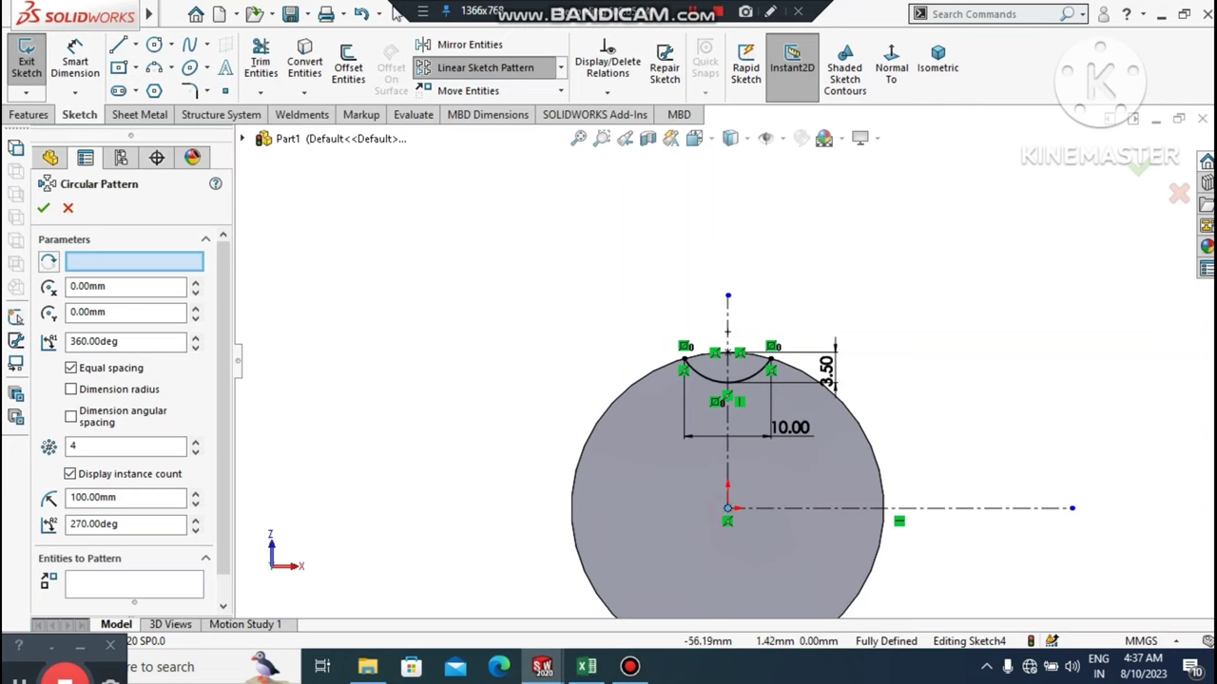
scroll(225, 504, "down", 2)
left_click(150, 553)
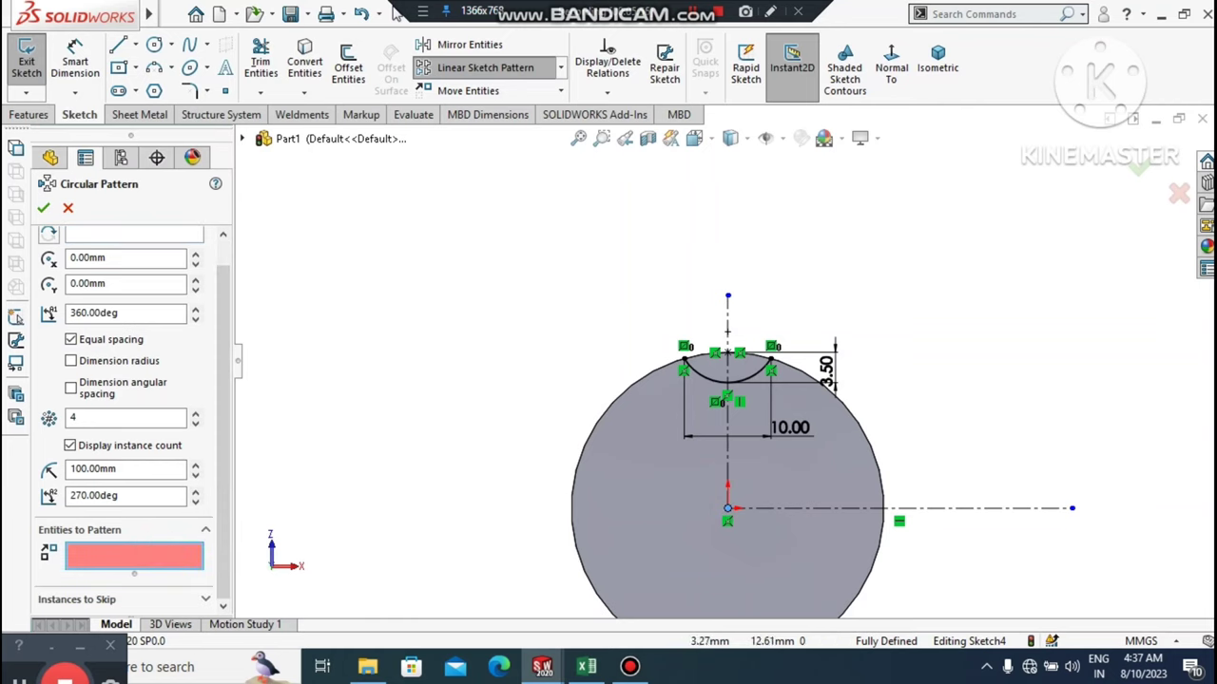
left_click(708, 383)
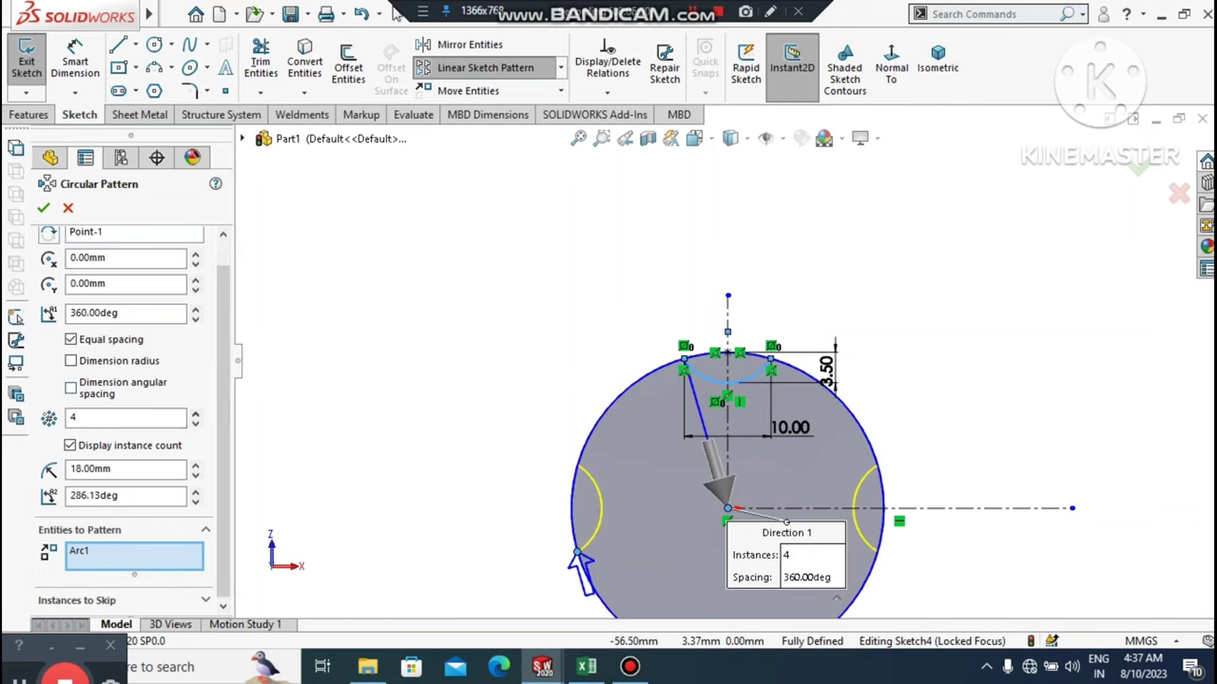
left_click(195, 415)
left_click(195, 414)
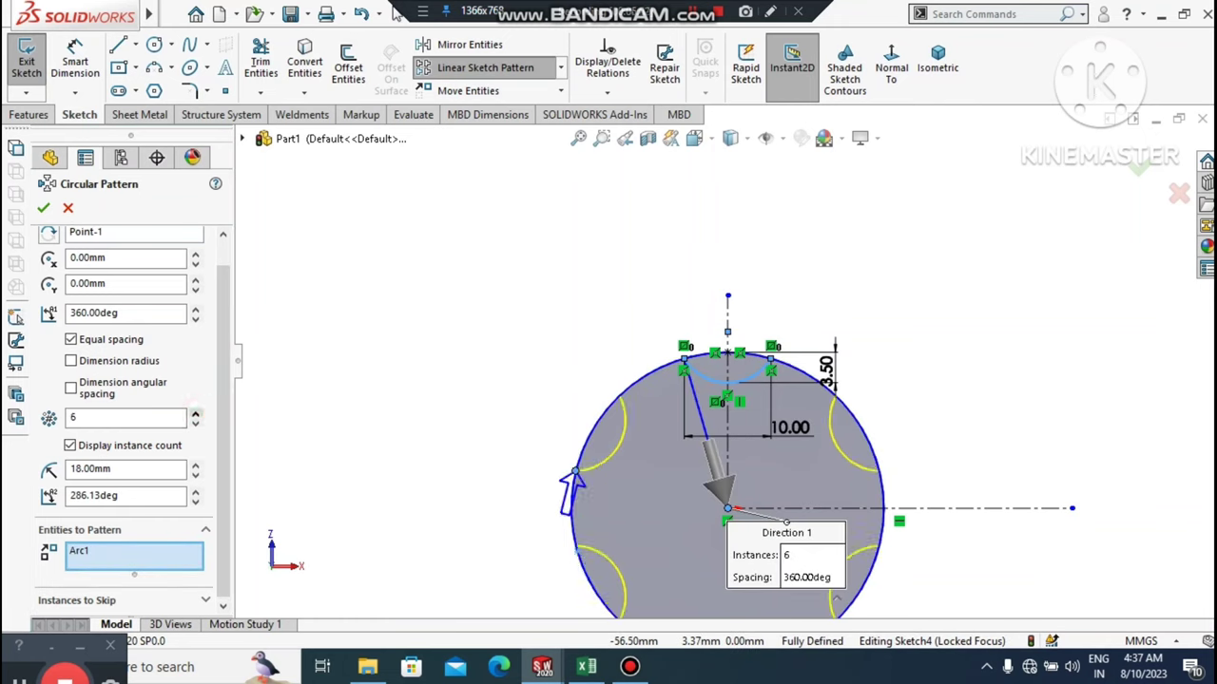
left_click(195, 414)
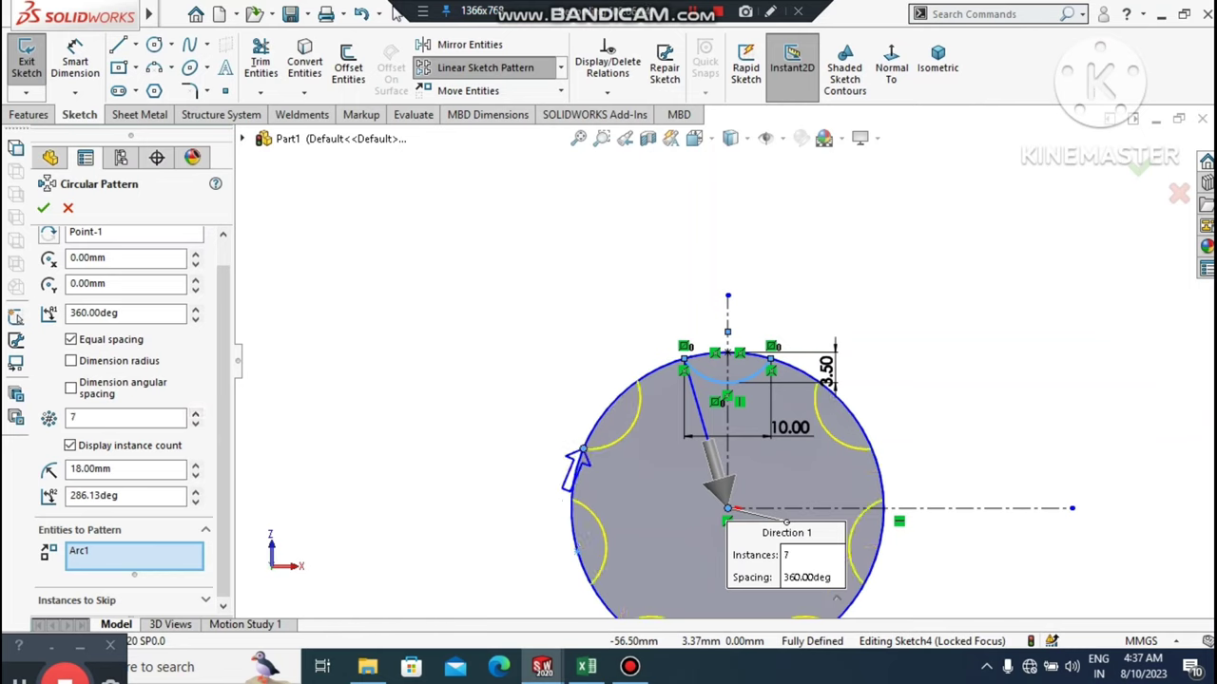
left_click(42, 208)
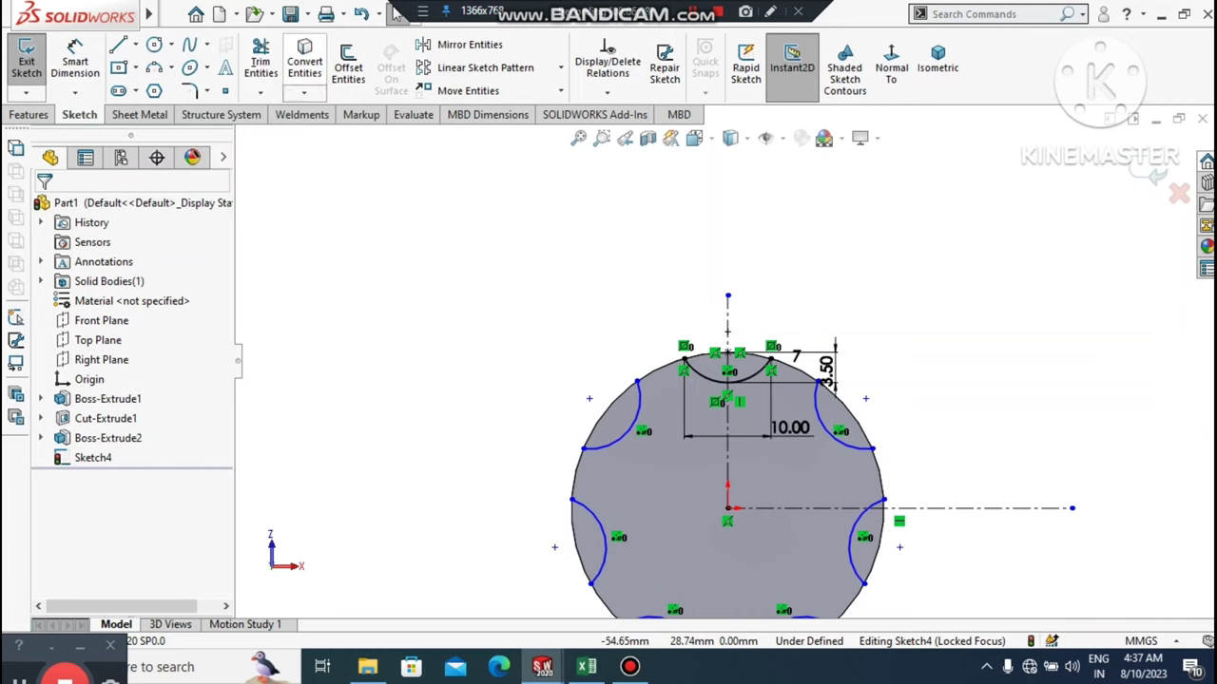
- Draw a circle centered on the origin that coincides with the head's outer edge
left_click(154, 45)
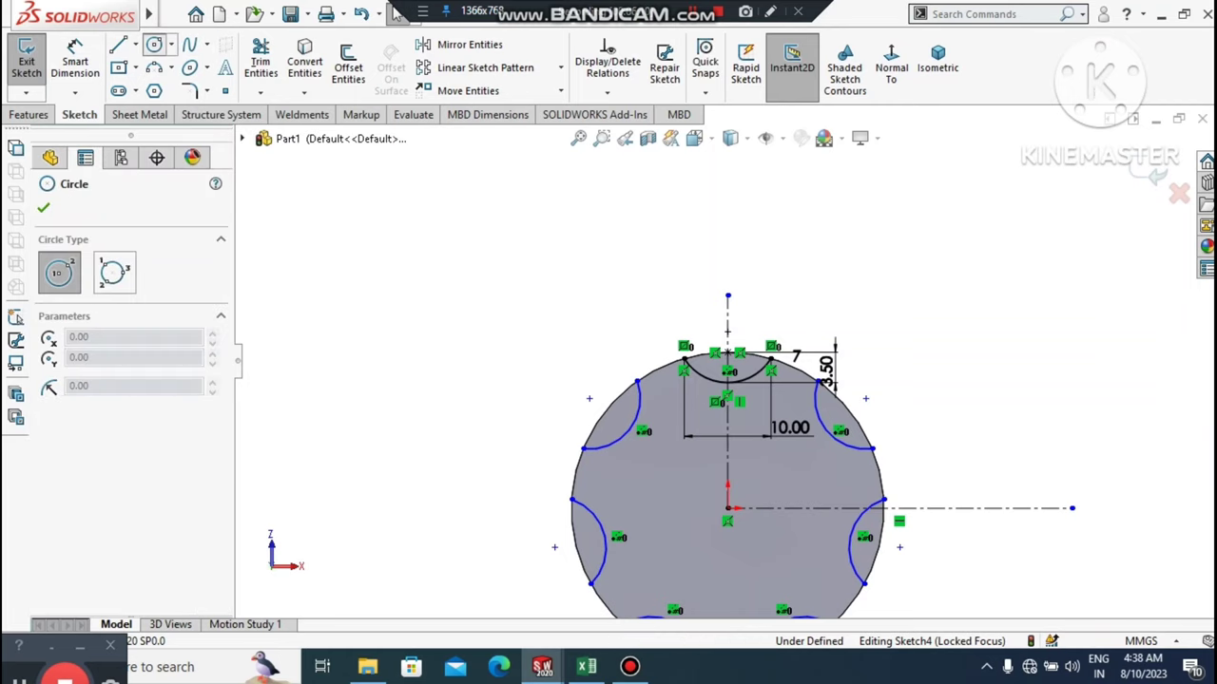
left_click(727, 509)
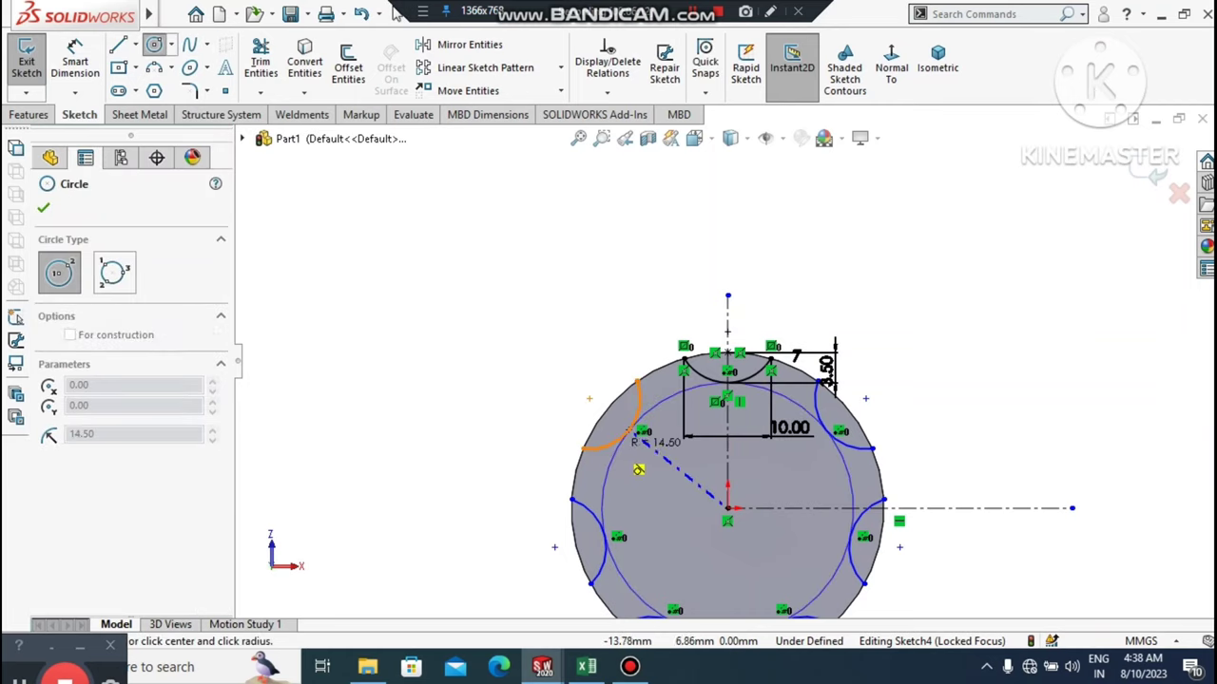
left_click(600, 424)
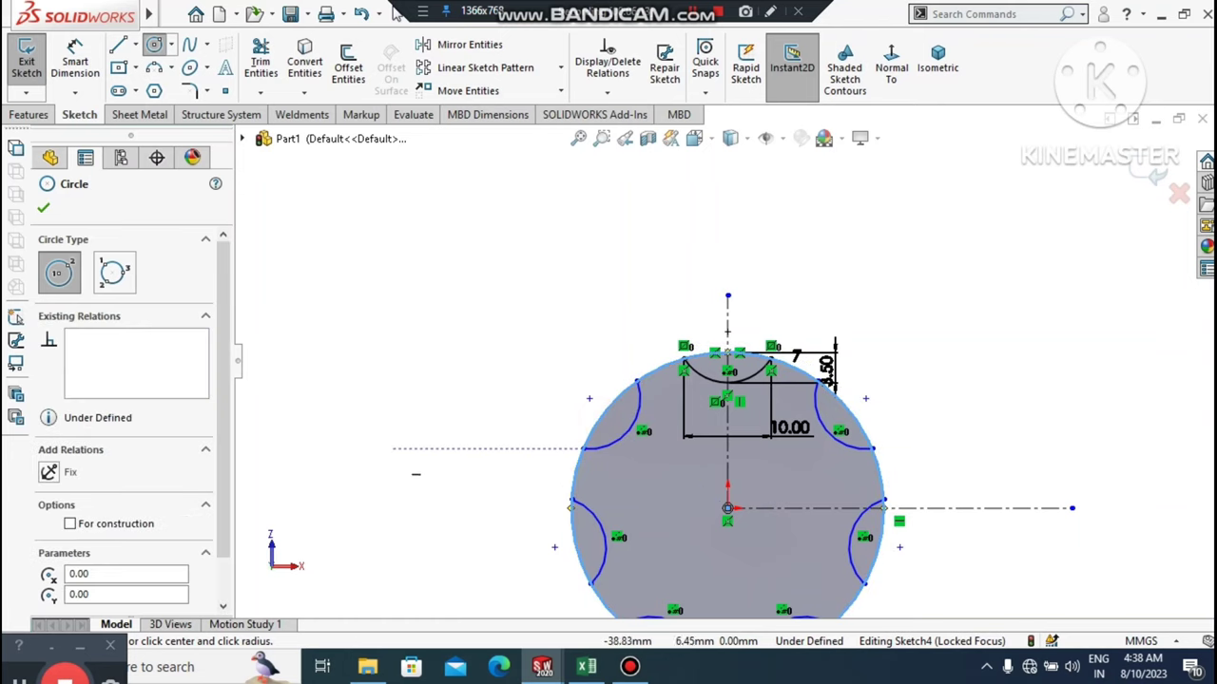
key("Escape")
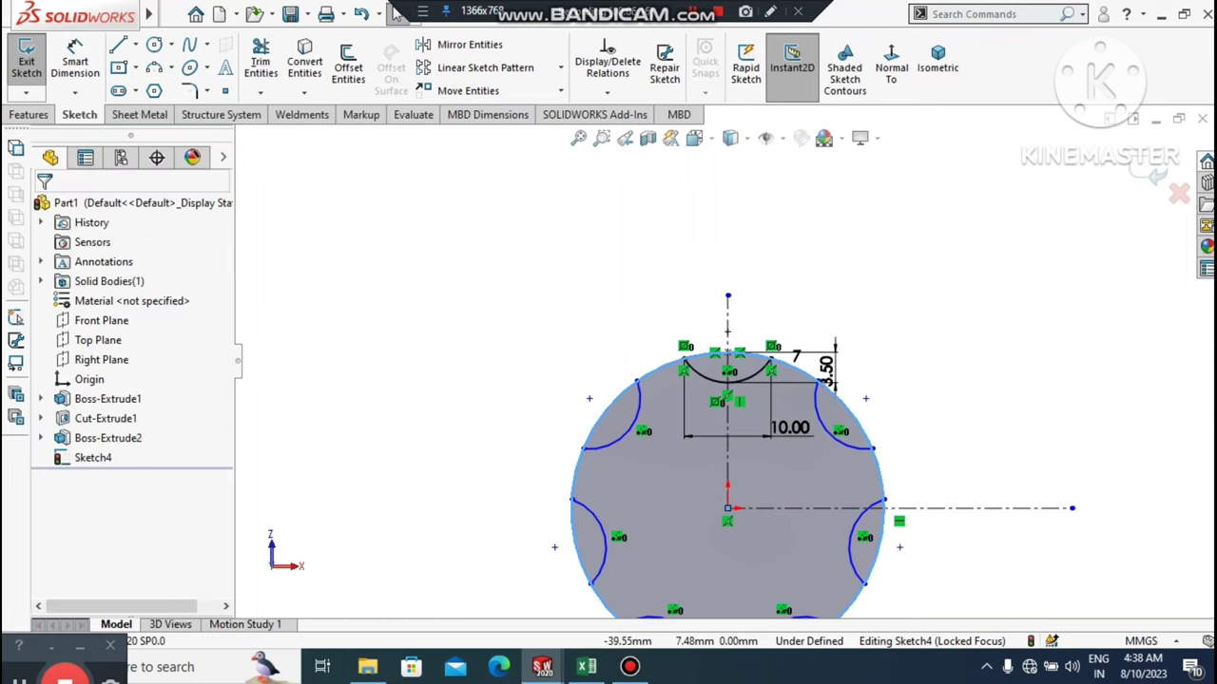
- Trim away the circle segments between neighbouring notch arcs, leaving seven closed notch profiles around the head's edge
scroll(595, 486, "down", 2)
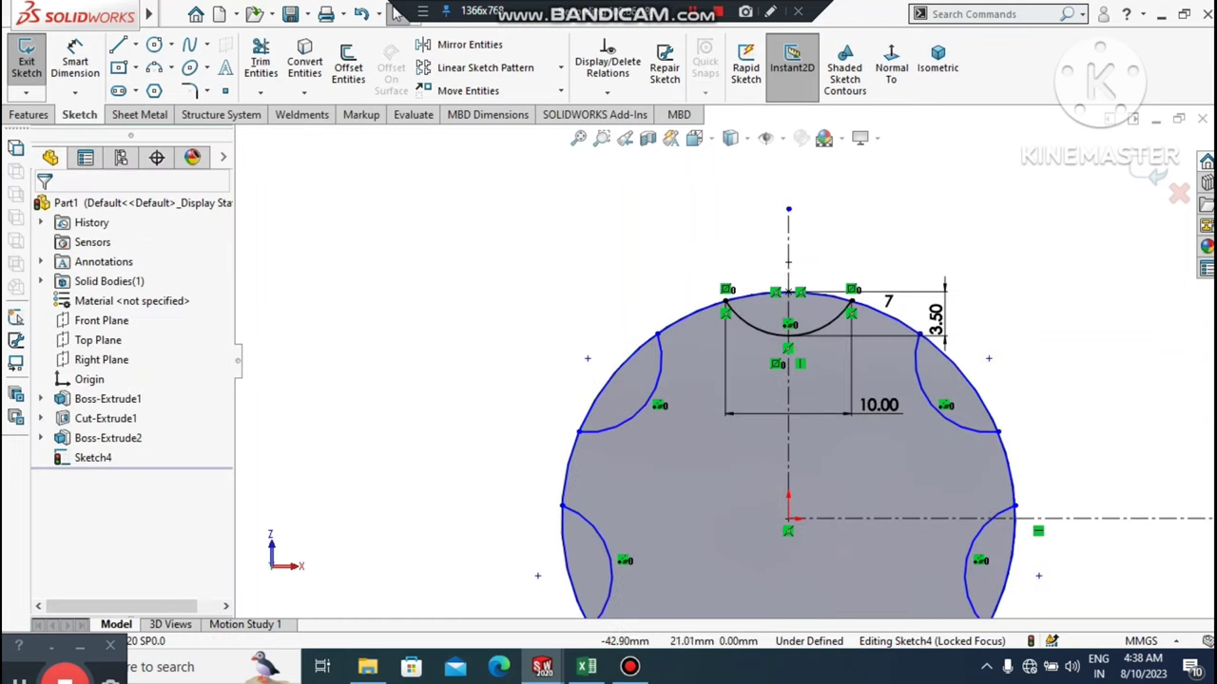
left_click(261, 67)
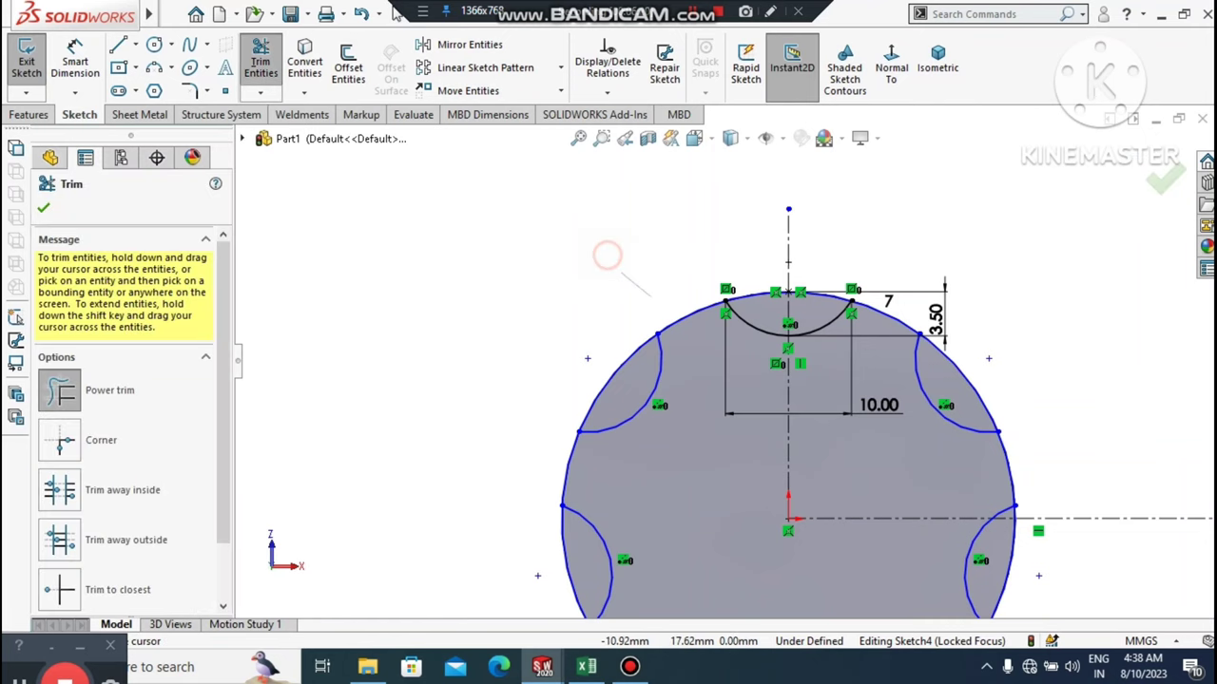
left_click_drag(623, 274, 677, 321)
left_click_drag(681, 432, 620, 373)
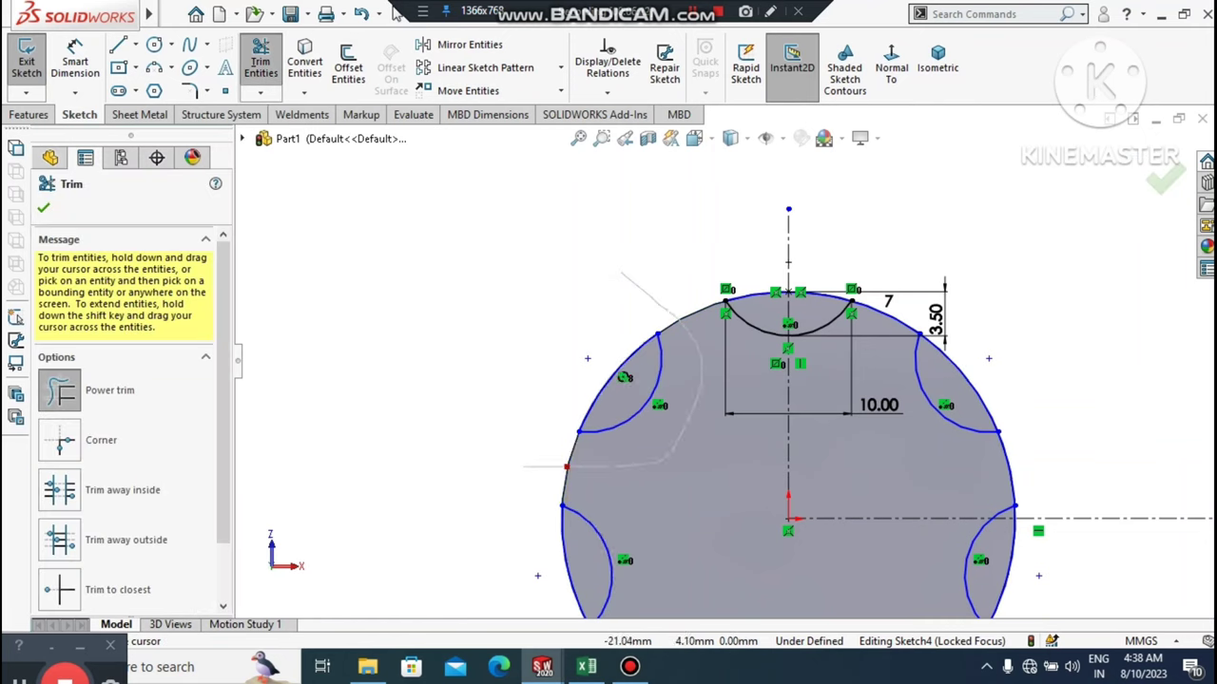
left_click_drag(523, 467, 592, 305)
left_click_drag(894, 273, 891, 316)
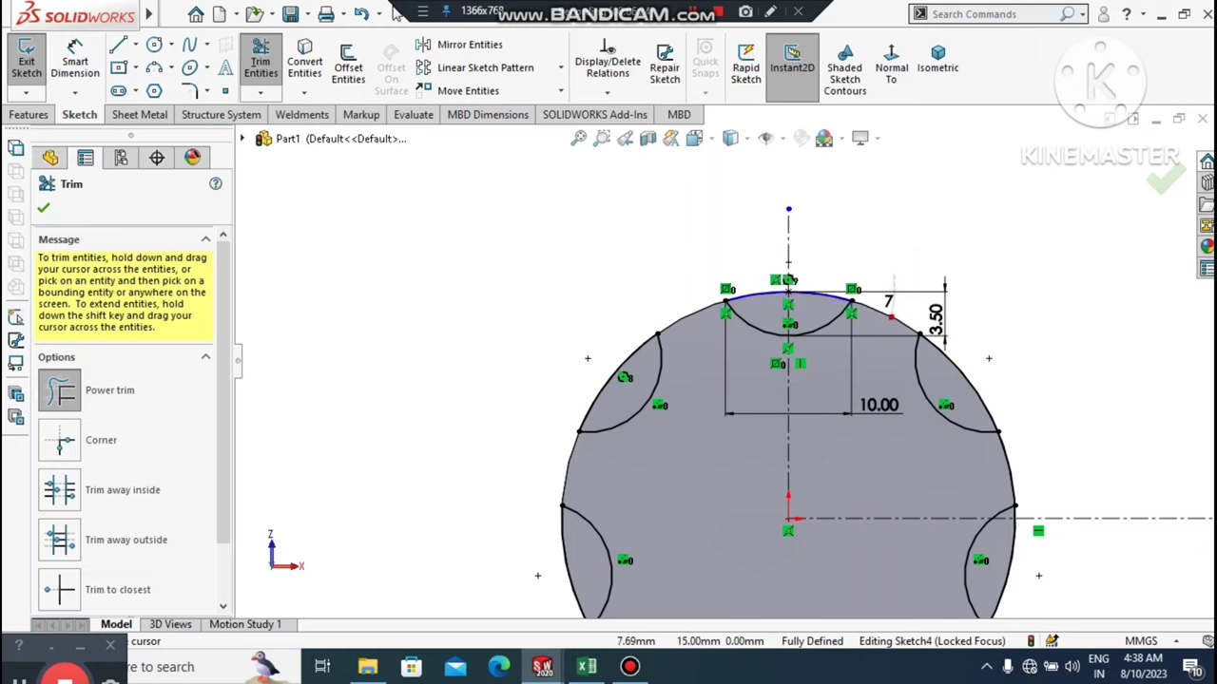
left_click_drag(930, 452, 1032, 445)
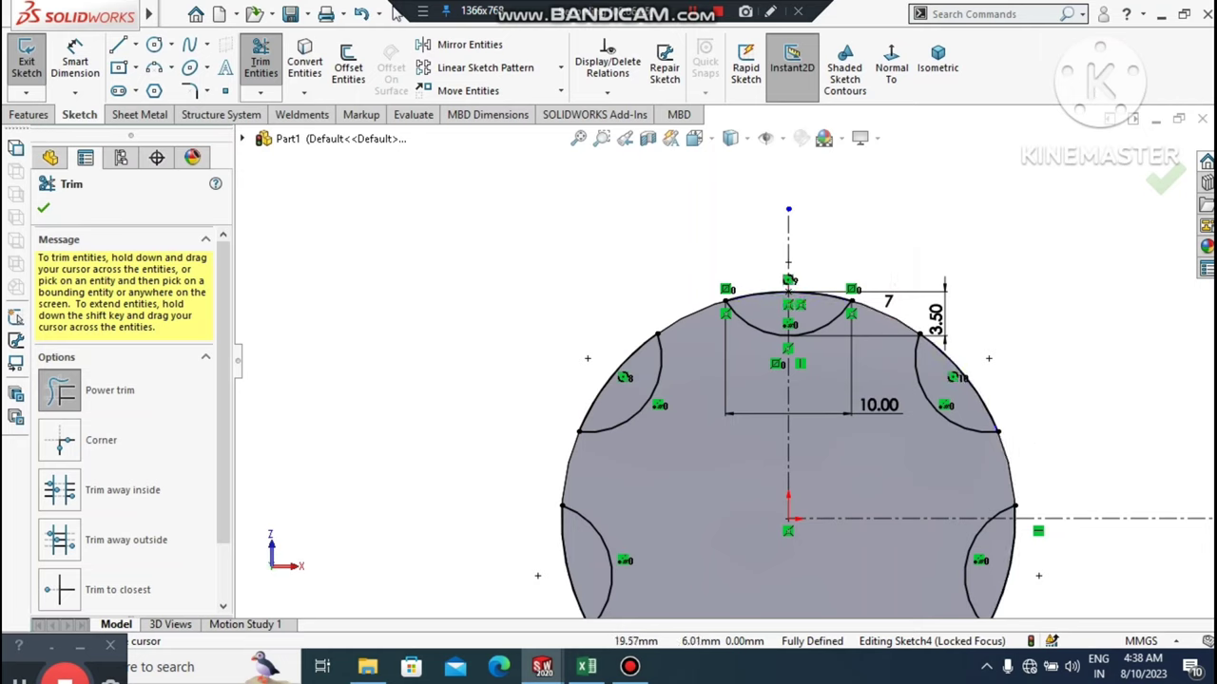
scroll(699, 394, "up", 3)
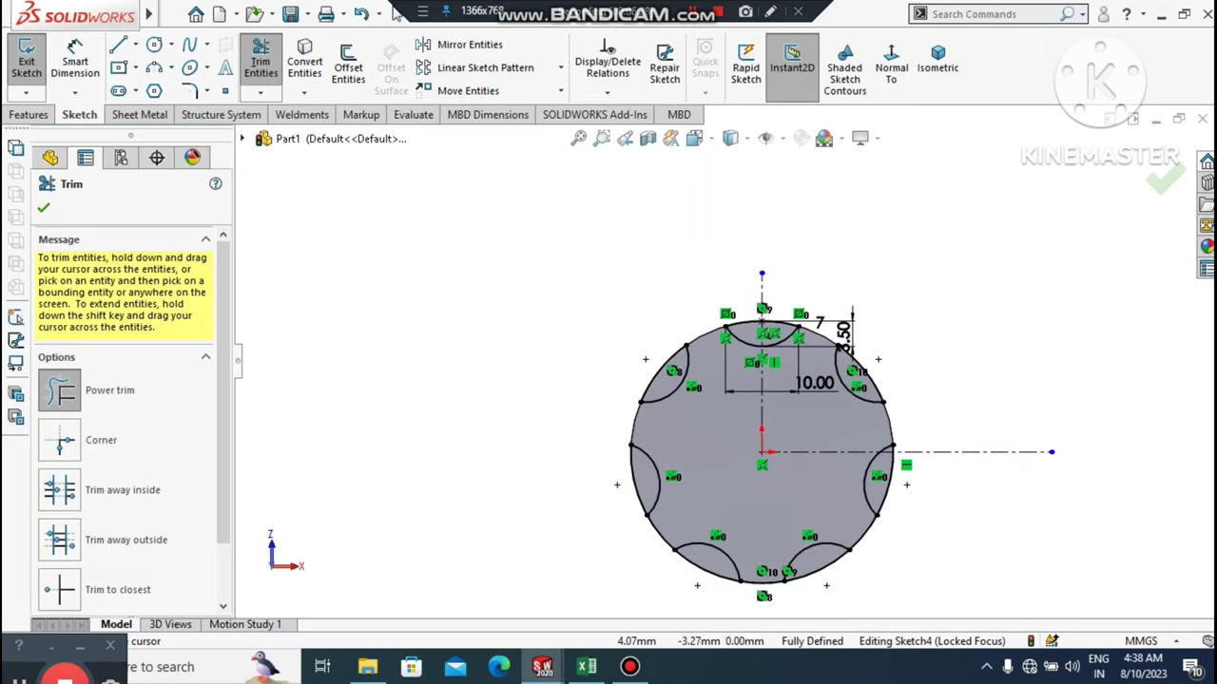
scroll(797, 475, "down", 2)
left_click_drag(864, 519, 941, 590)
scroll(920, 570, "up", 2)
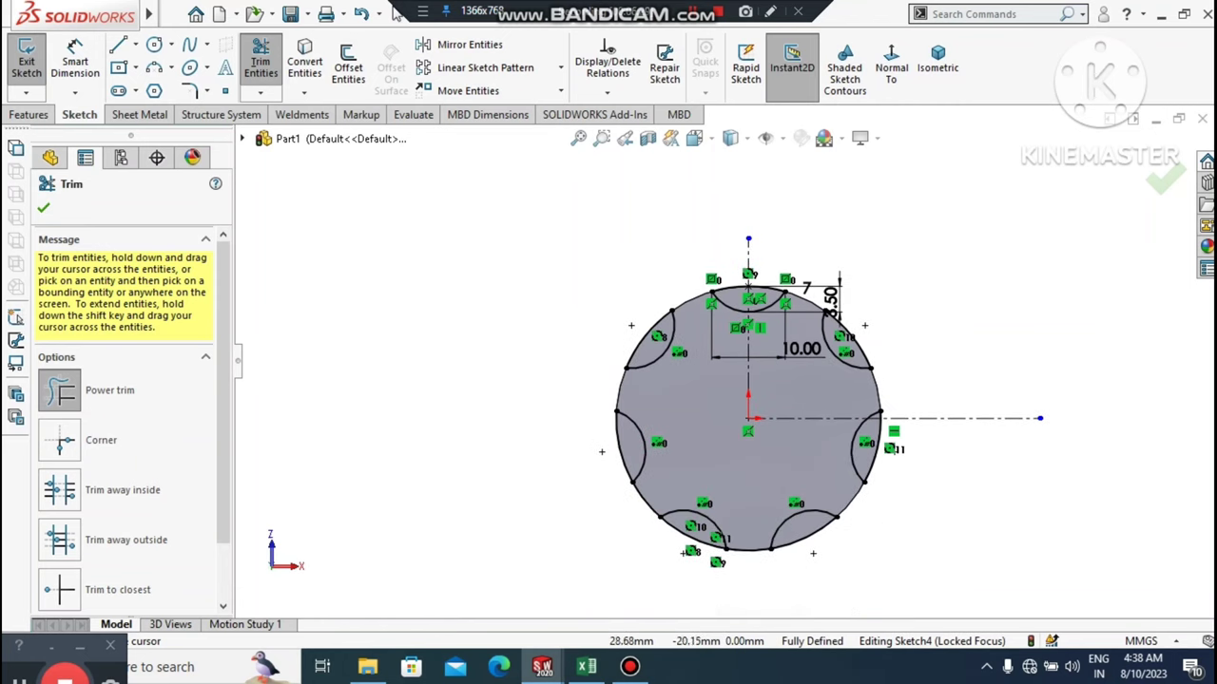
scroll(829, 582, "down", 2)
left_click_drag(707, 571, 706, 539)
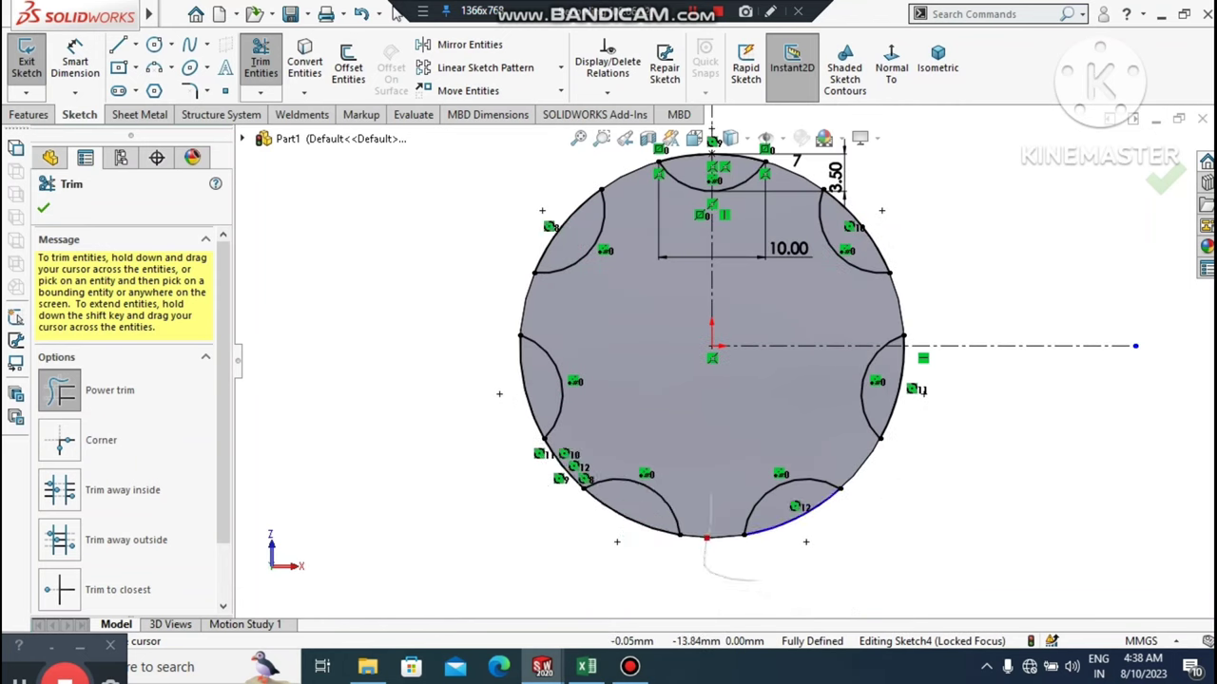
left_click_drag(654, 454, 570, 454)
left_click_drag(460, 489, 421, 435)
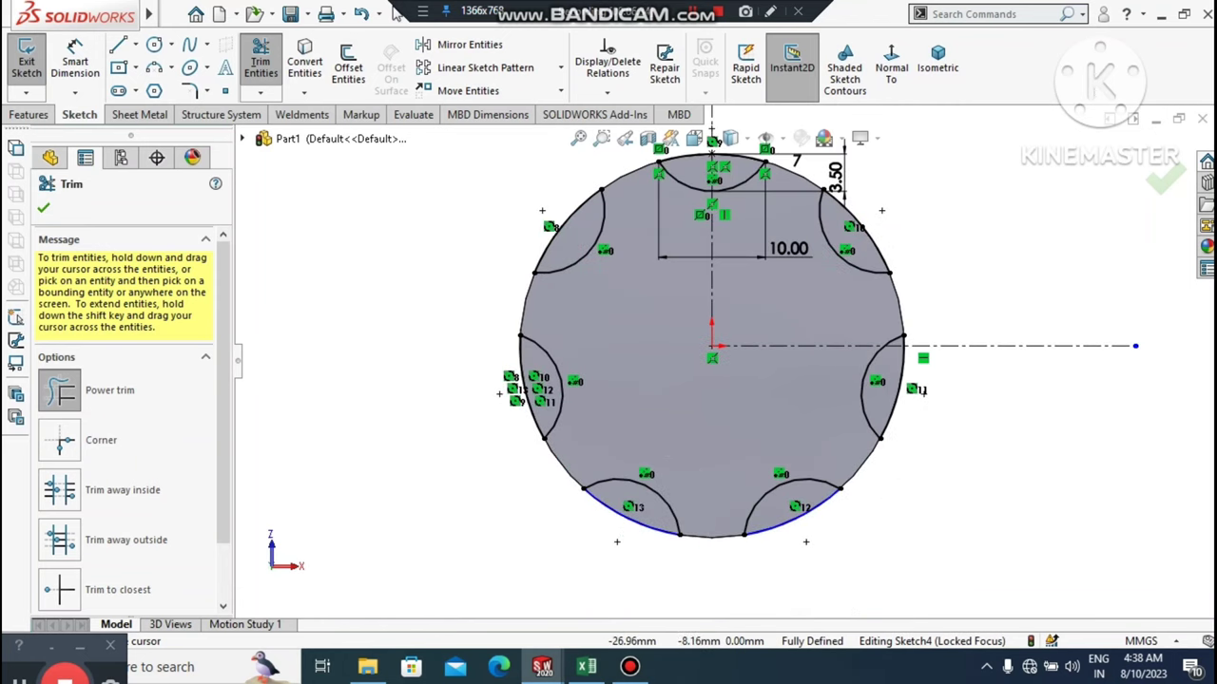
scroll(704, 364, "down", 2)
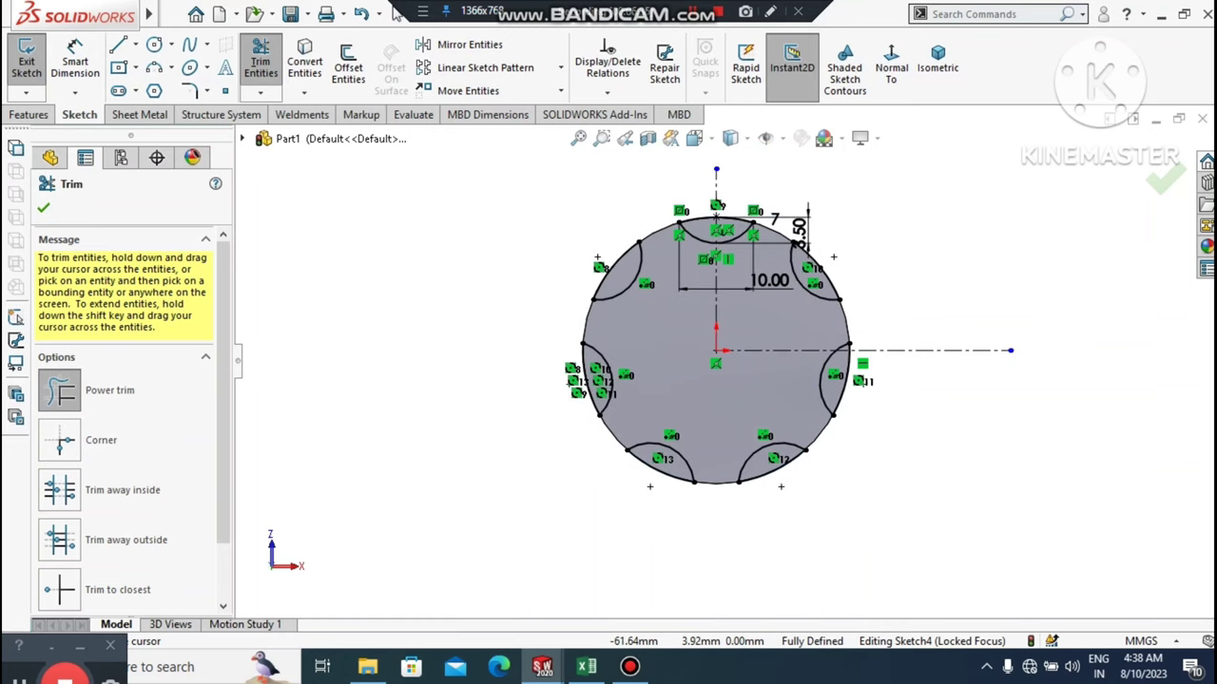
left_click(44, 206)
- Extrude-cut the seven notch profiles through the knob head with the Up To Next end condition
mouse_move(490, 320)
middle_mouse_down()
mouse_move(551, 315)
mouse_move(585, 357)
mouse_move(501, 402)
mouse_move(505, 442)
middle_mouse_up()
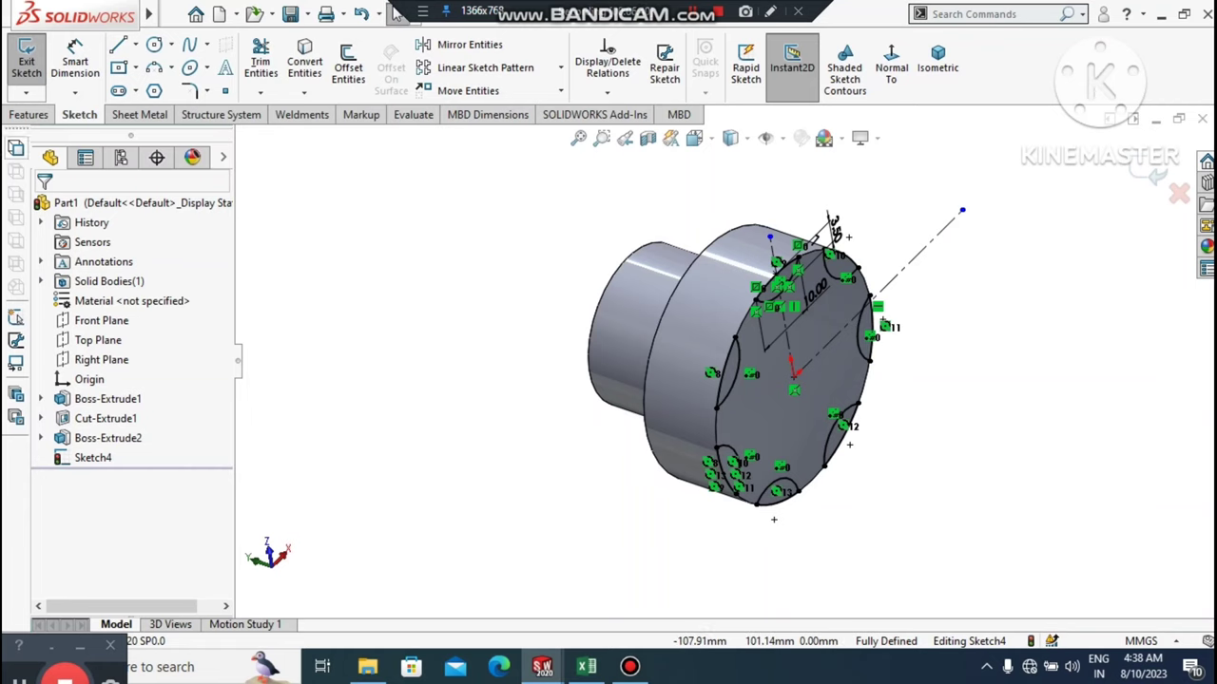
left_click(29, 114)
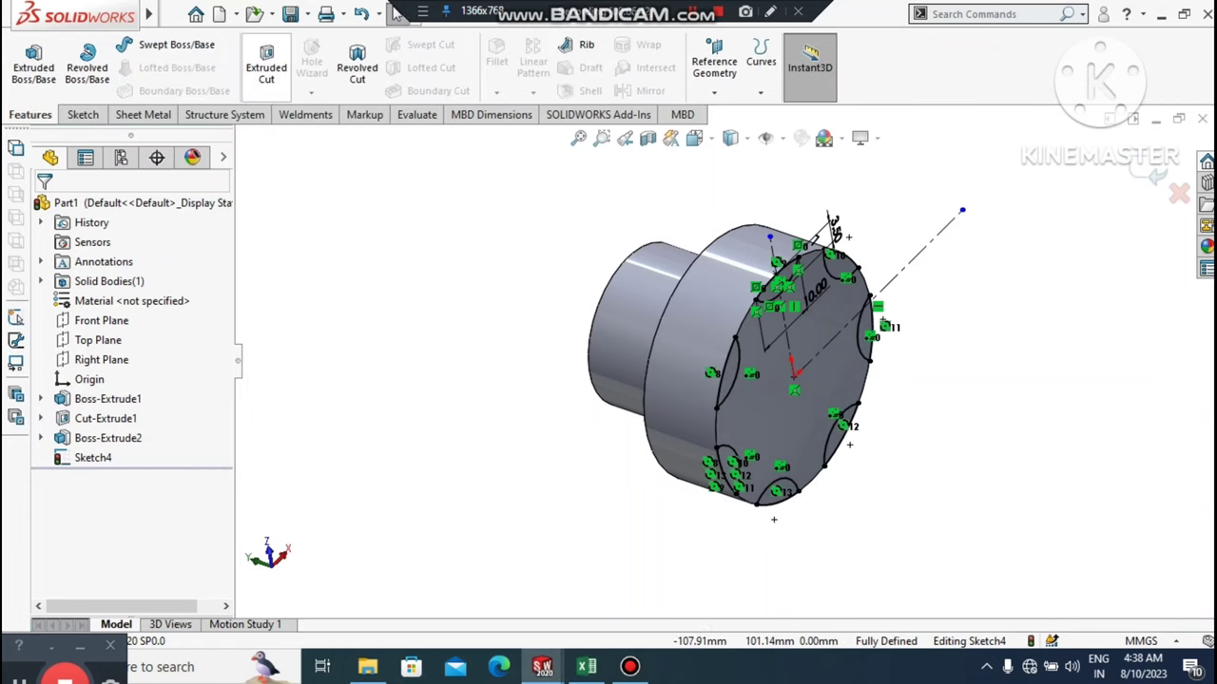
left_click(266, 67)
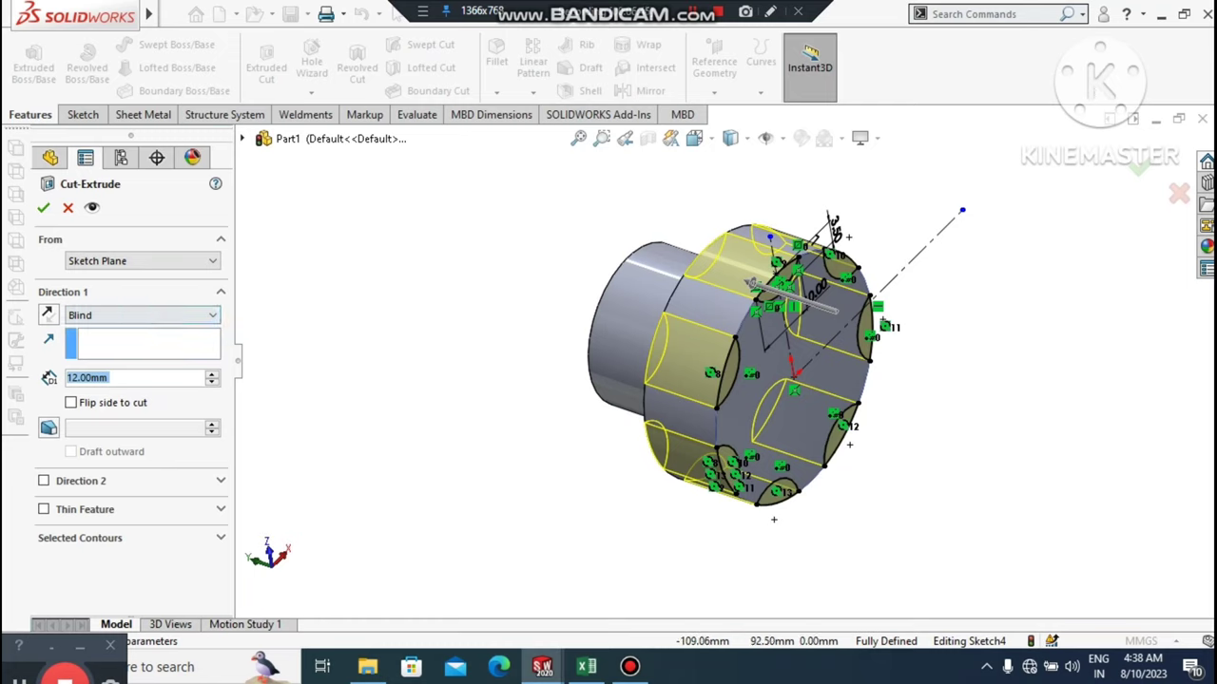
left_click(211, 314)
left_click(85, 369)
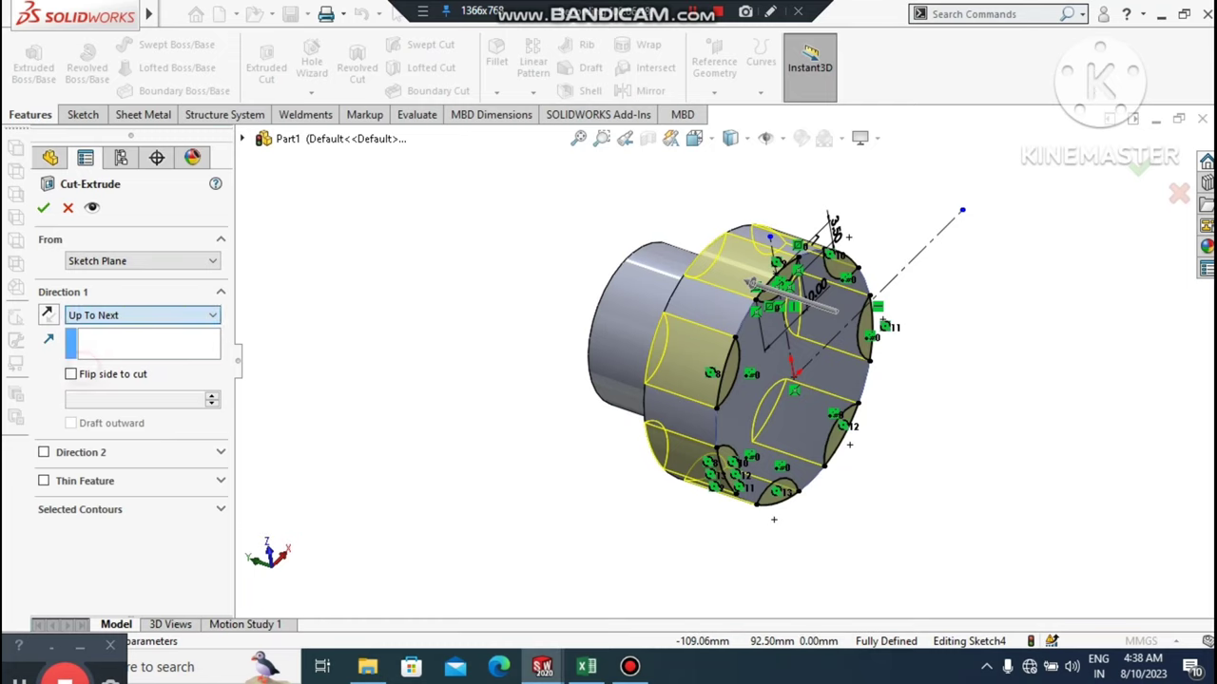
left_click(42, 208)
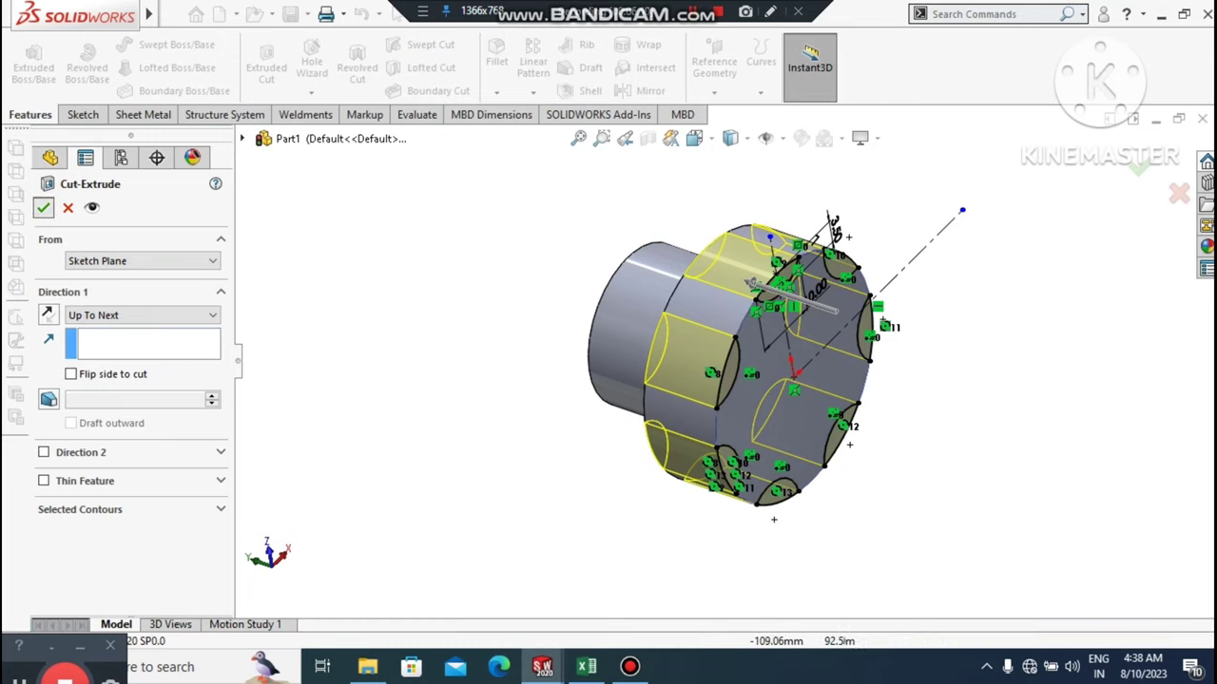
- Fillet the boundary edges of the knob head's flat outer face and its hub-side face with a 1.5 mm radius
left_click(431, 485)
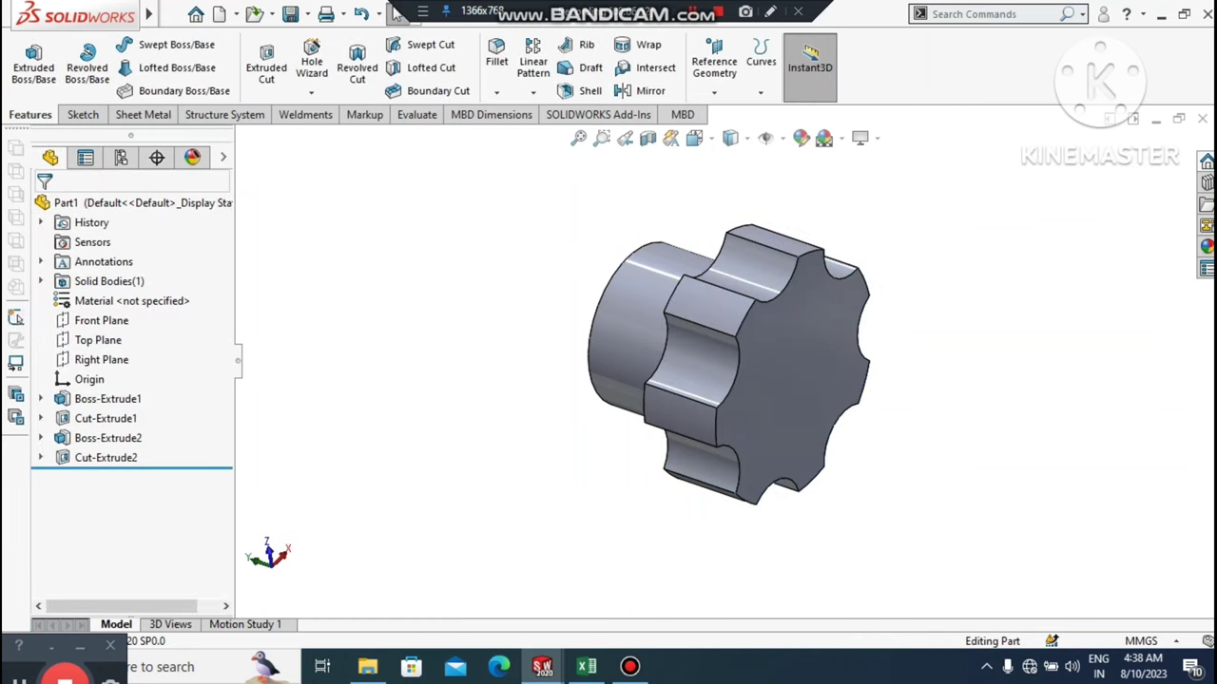
middle_click_drag(665, 380, 639, 374)
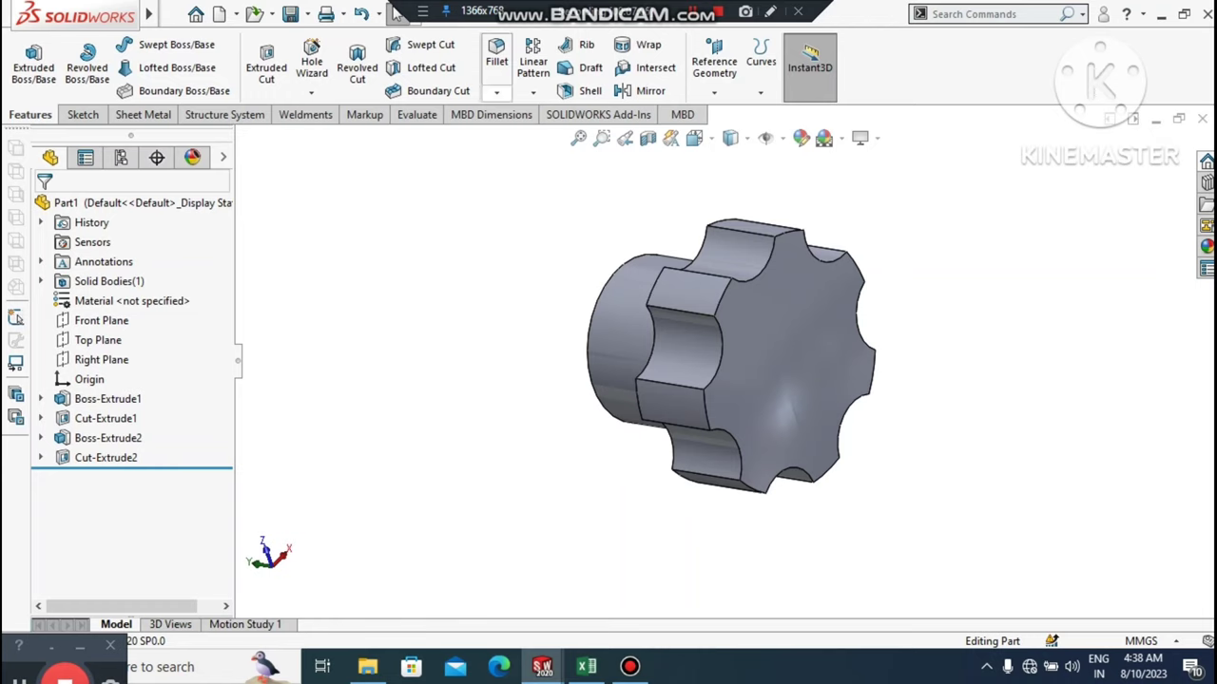
left_click(499, 63)
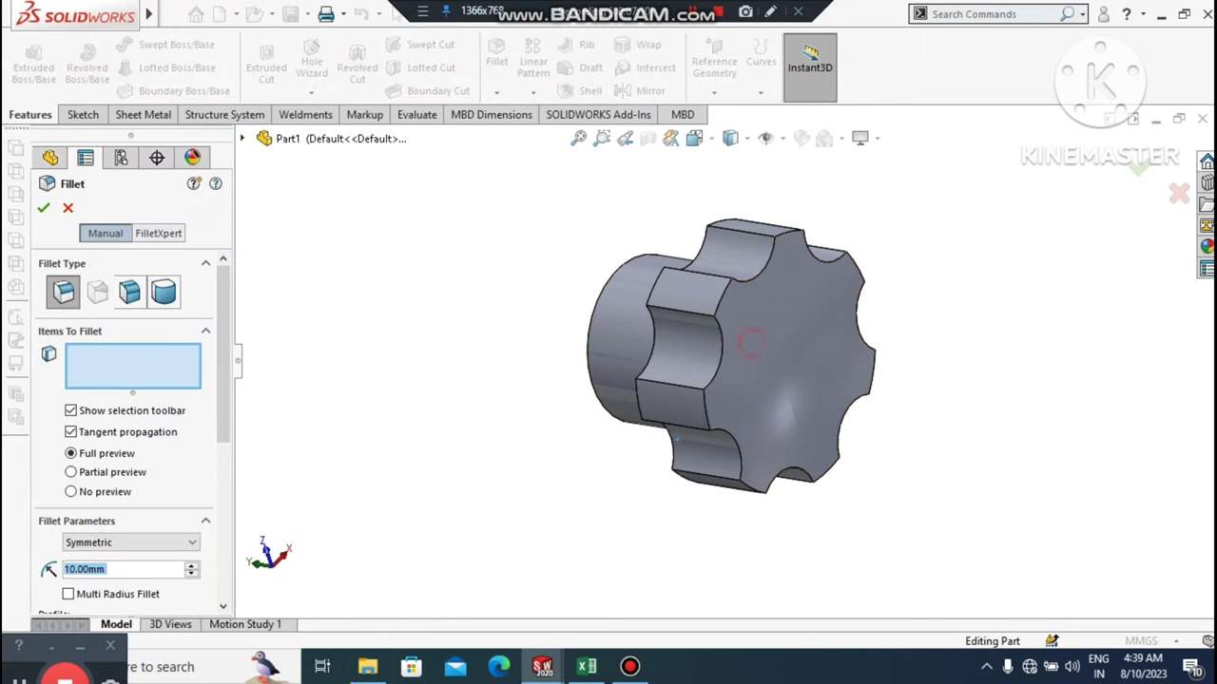
left_click(752, 342)
mouse_move(751, 342)
middle_mouse_down()
mouse_move(851, 344)
mouse_move(870, 328)
mouse_move(756, 328)
middle_mouse_up()
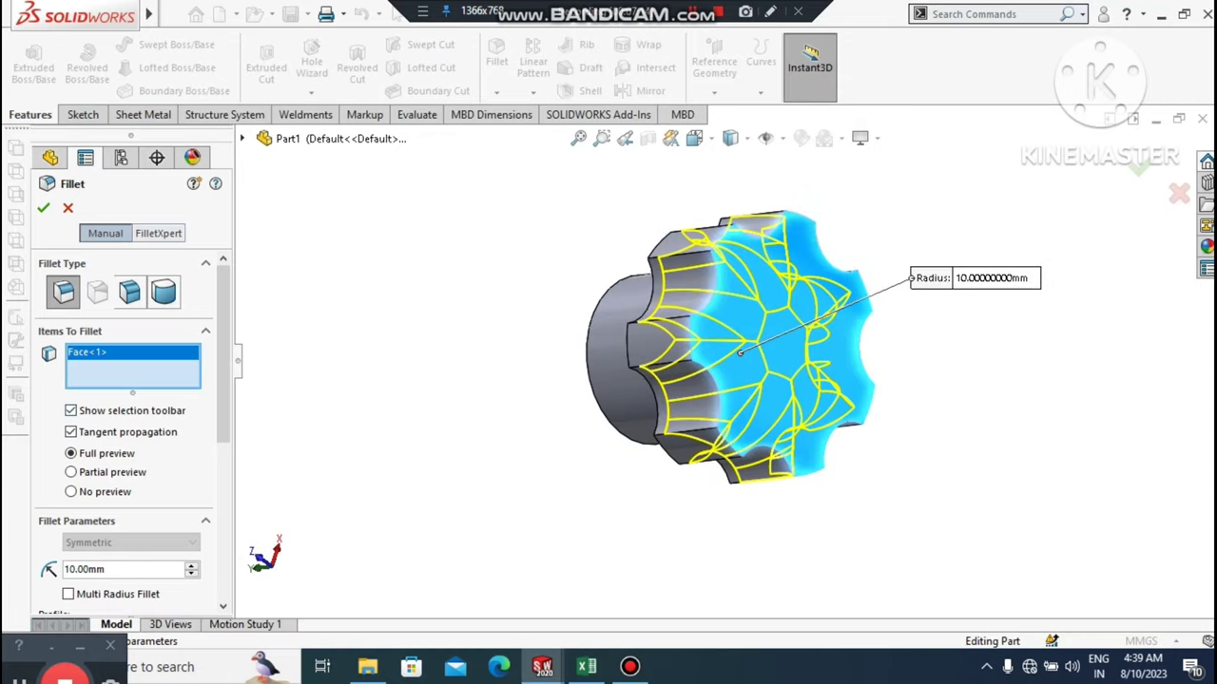
double_click(111, 569)
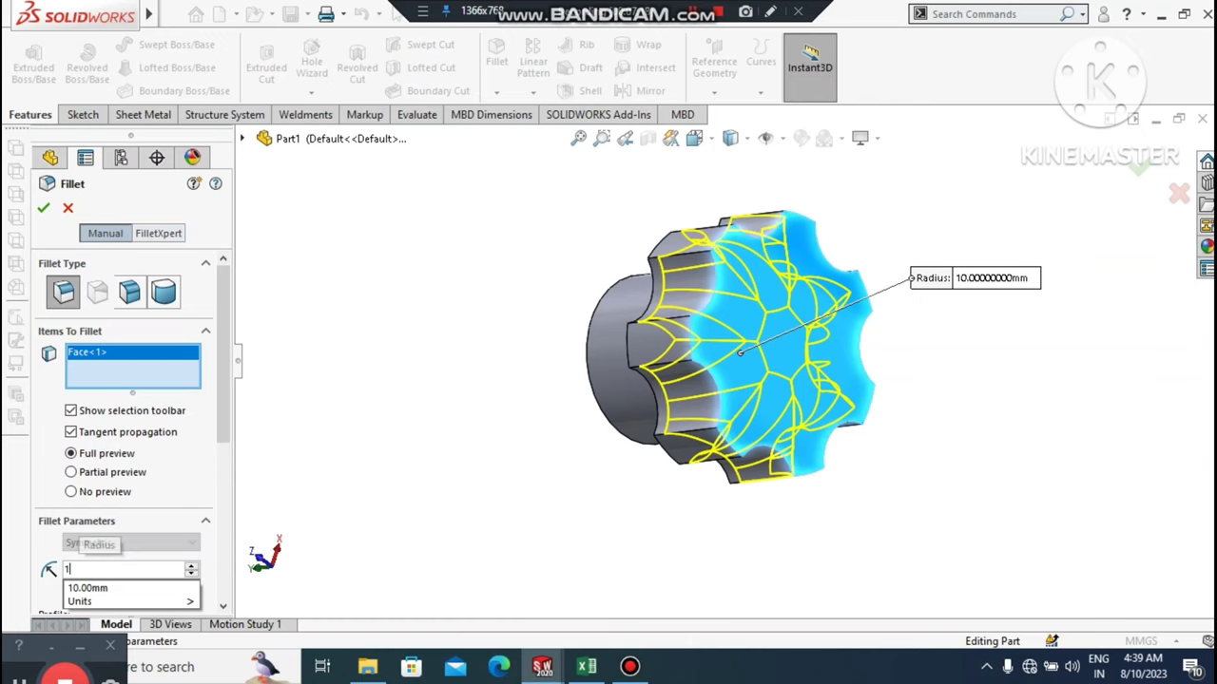
type("1.5")
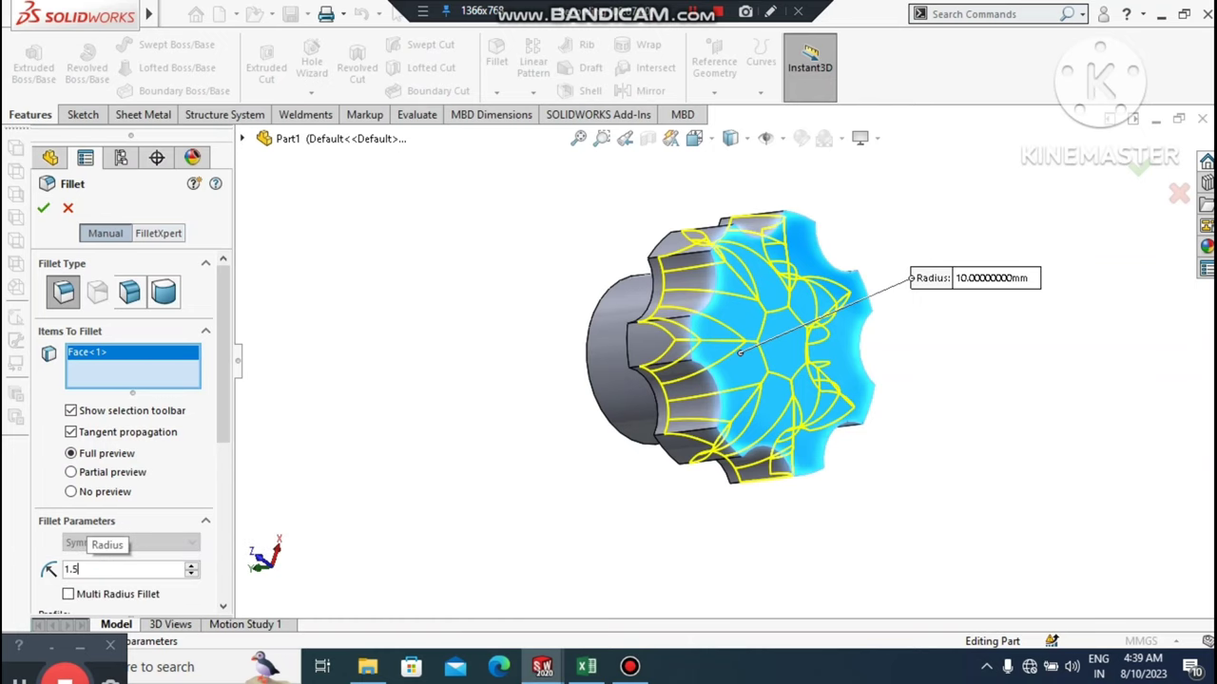
key("Return")
middle_click_drag(627, 333, 808, 295)
left_click(799, 278)
left_click(795, 278)
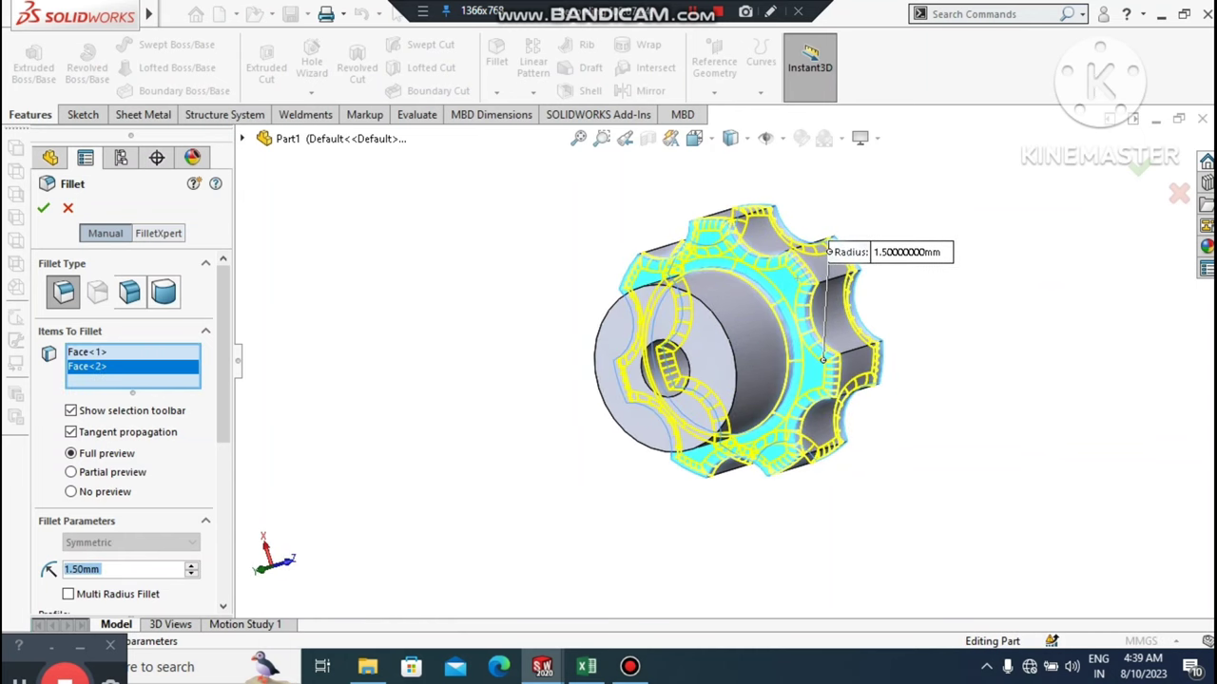
left_click(44, 207)
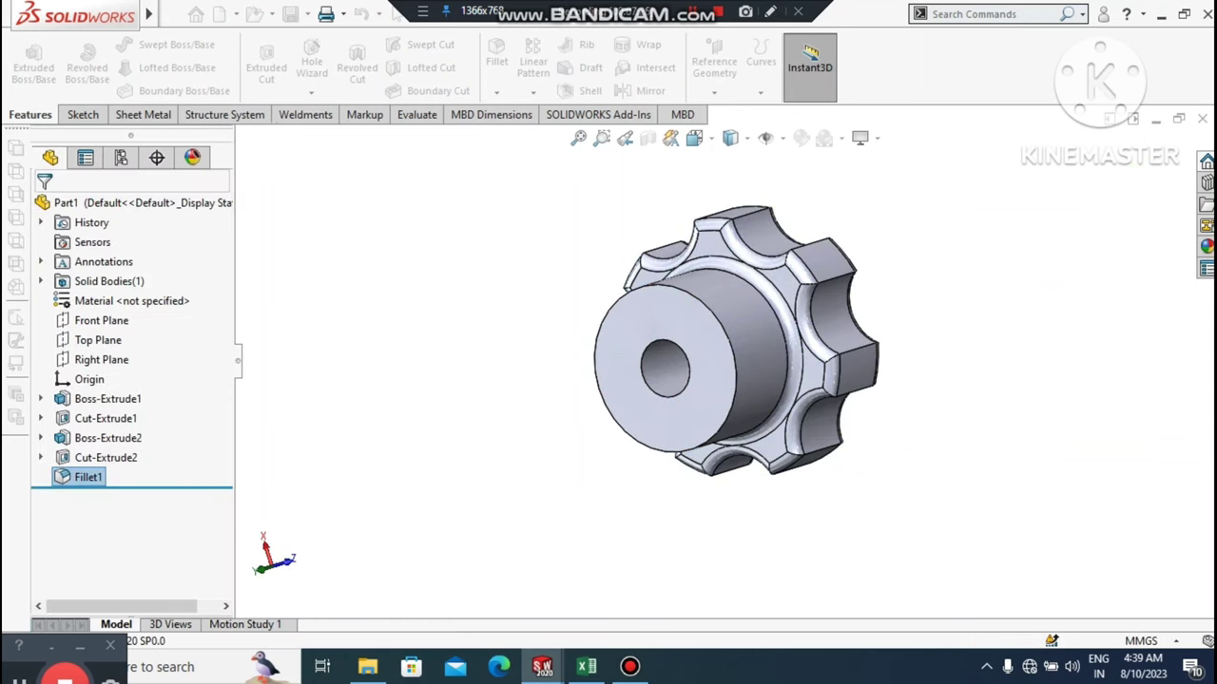
- Start a second fillet on the outer rim face of one knob lobe and set its radius to 2 mm
middle_click_drag(760, 319, 597, 354)
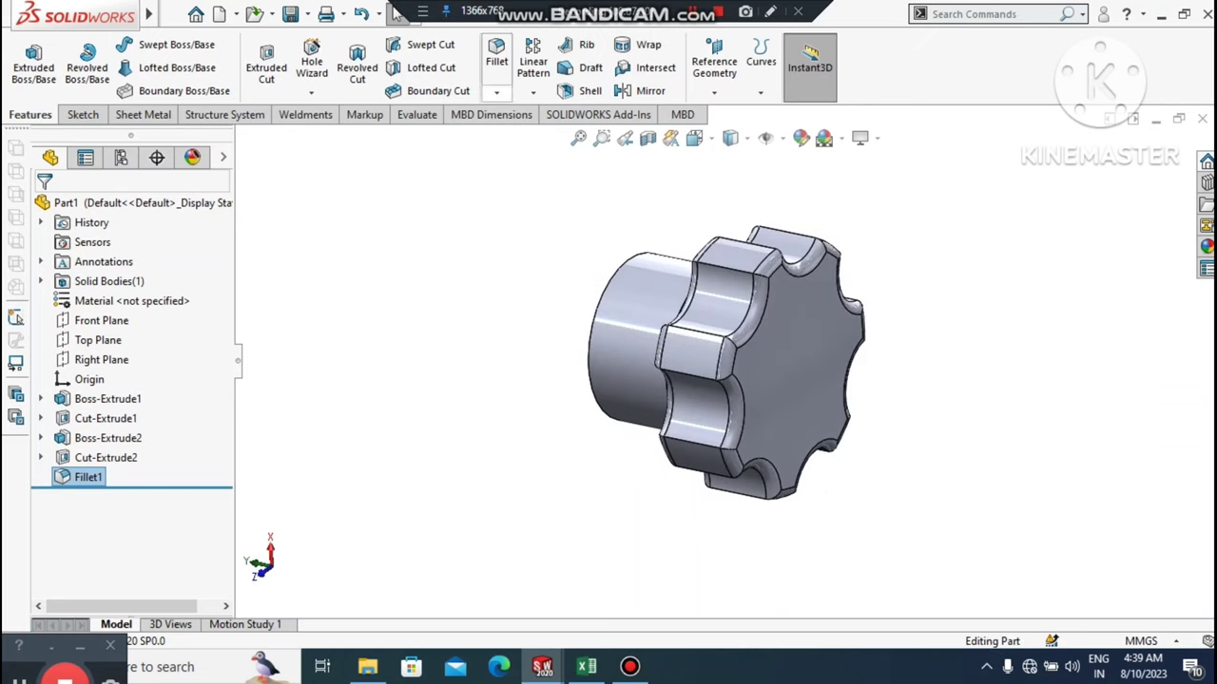
left_click(497, 52)
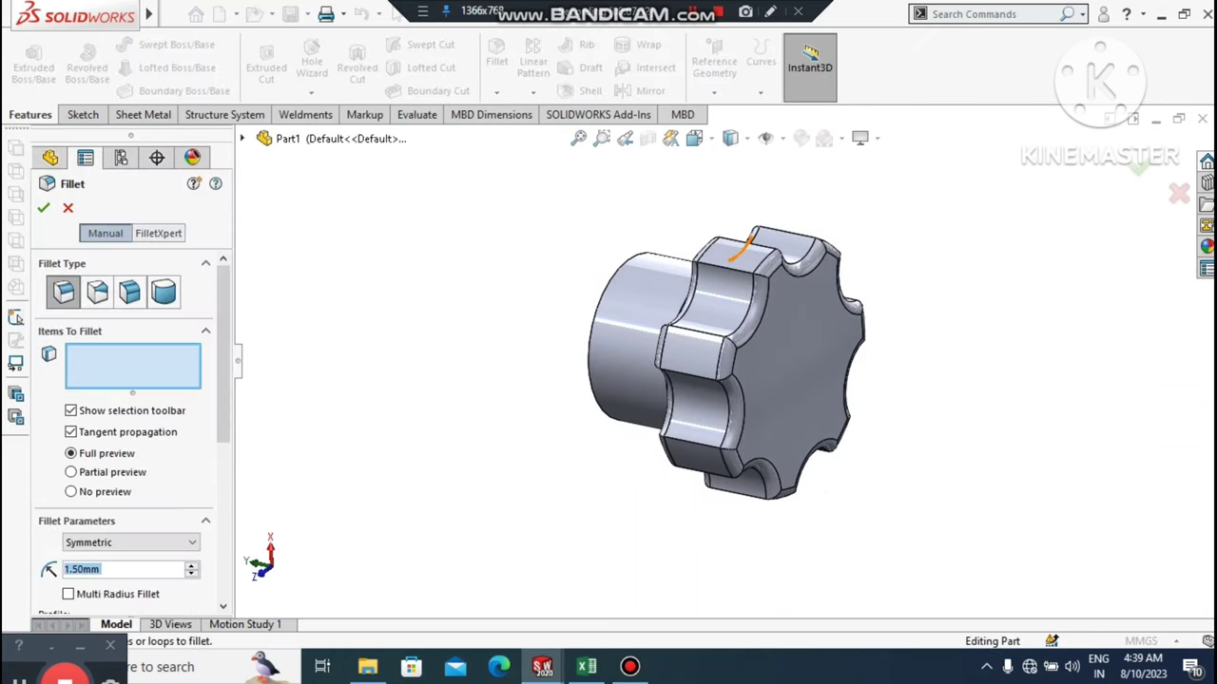
scroll(732, 276, "down", 3)
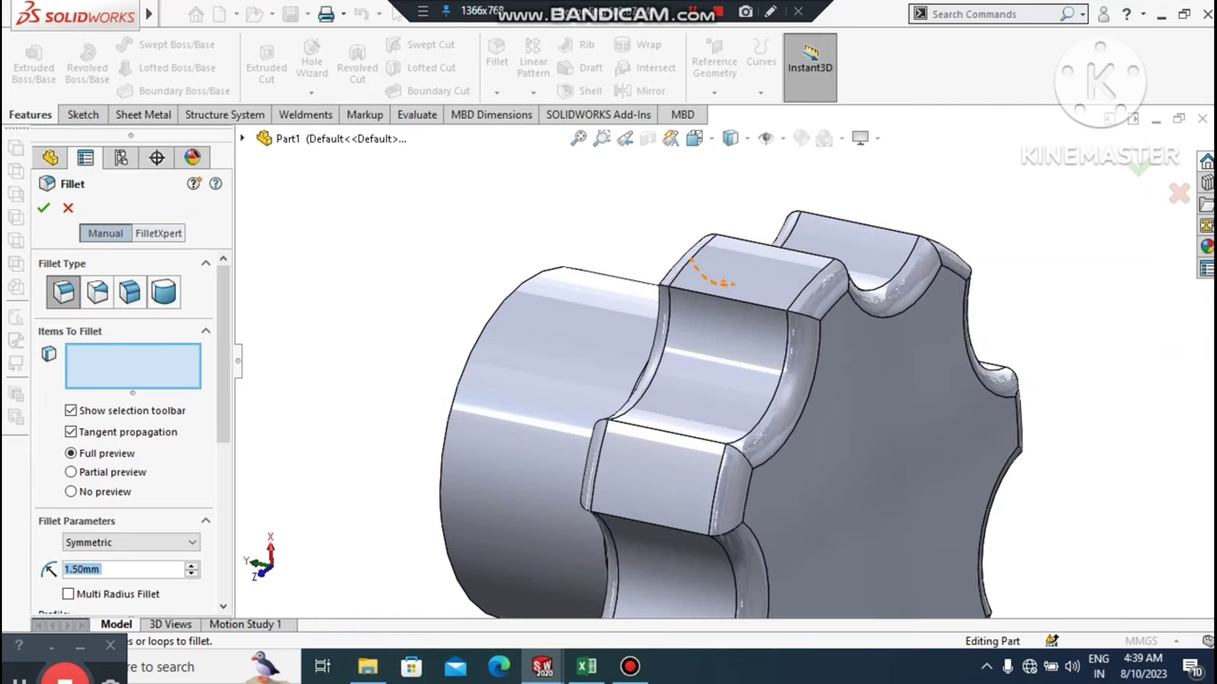
left_click(656, 475)
scroll(732, 347, "up", 2)
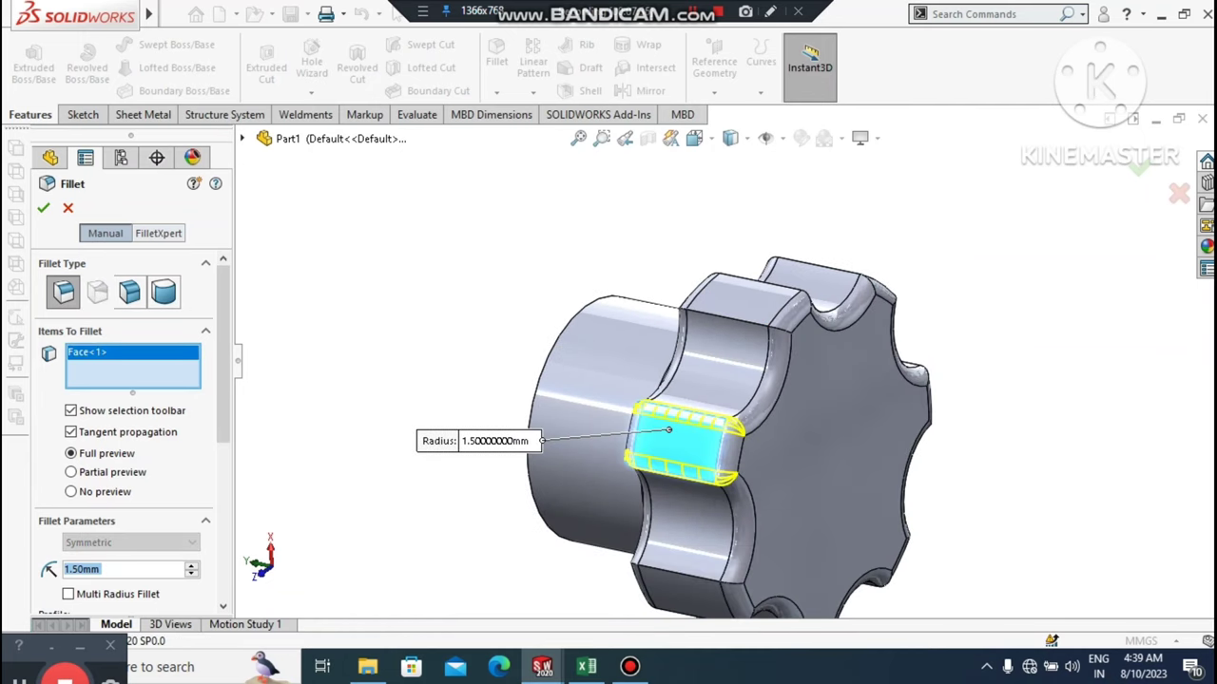
type("2")
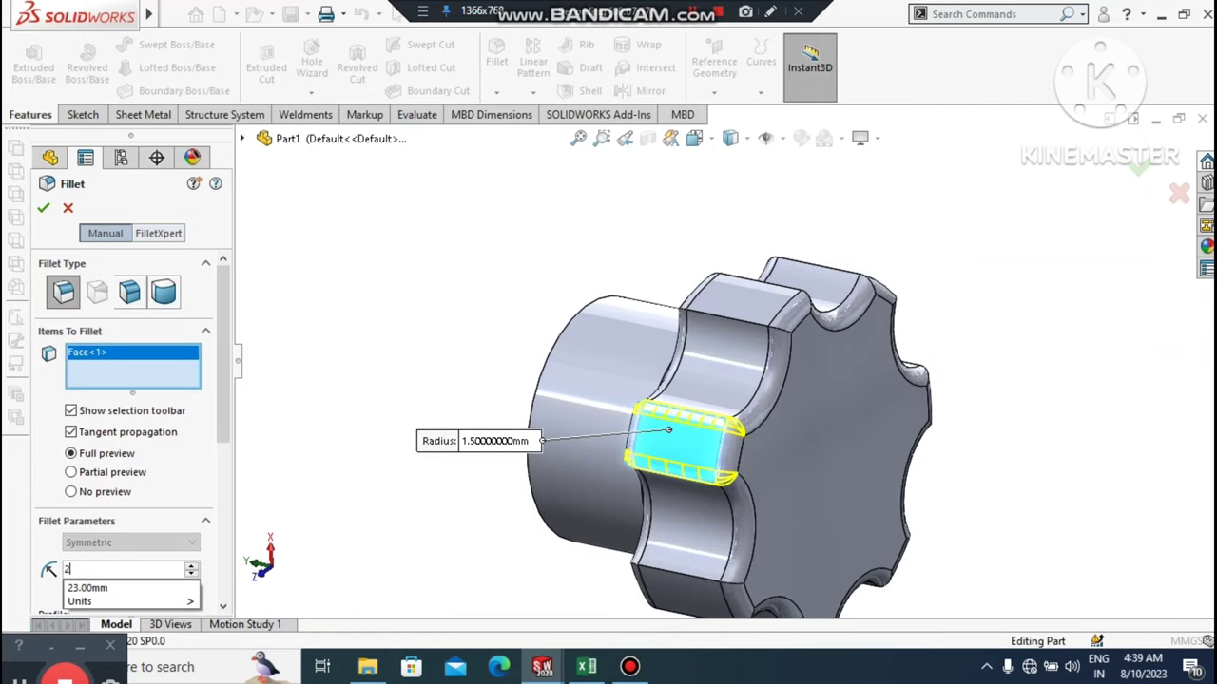
key("Return")
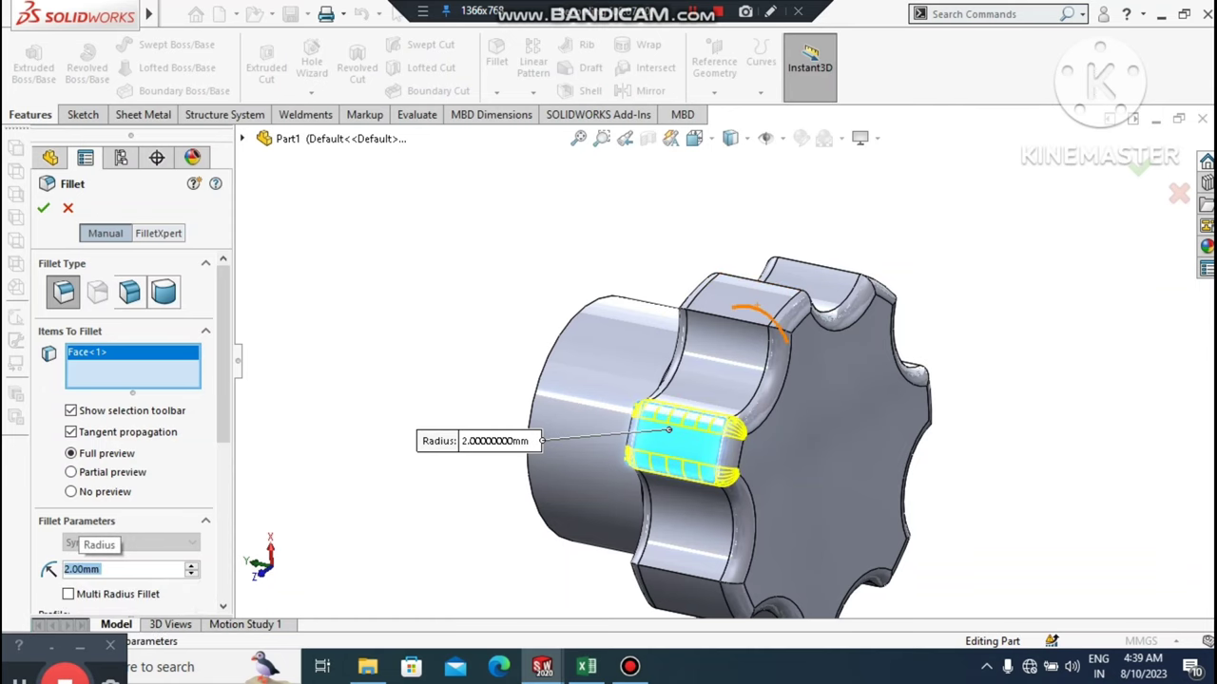
- Add the outer rim faces of four more lobes around the knob head to the 2 mm fillet
left_click(768, 295)
scroll(749, 356, "up", 2)
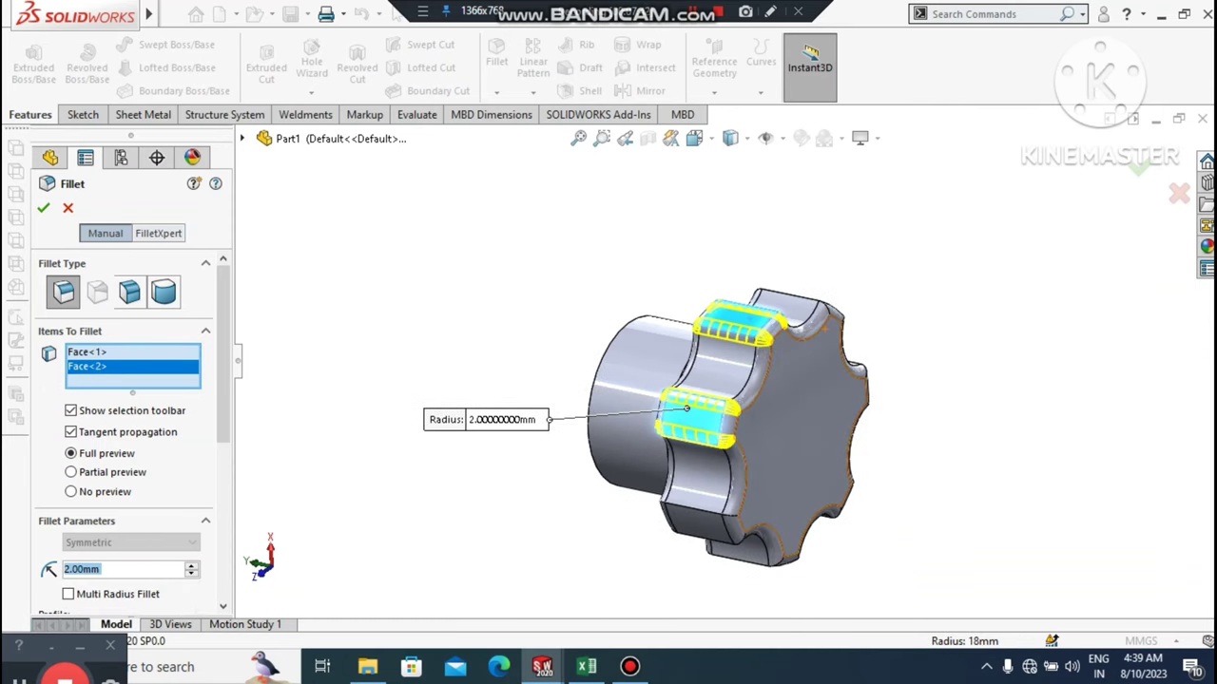
scroll(707, 554, "down", 3)
left_click(702, 484)
scroll(702, 485, "up", 3)
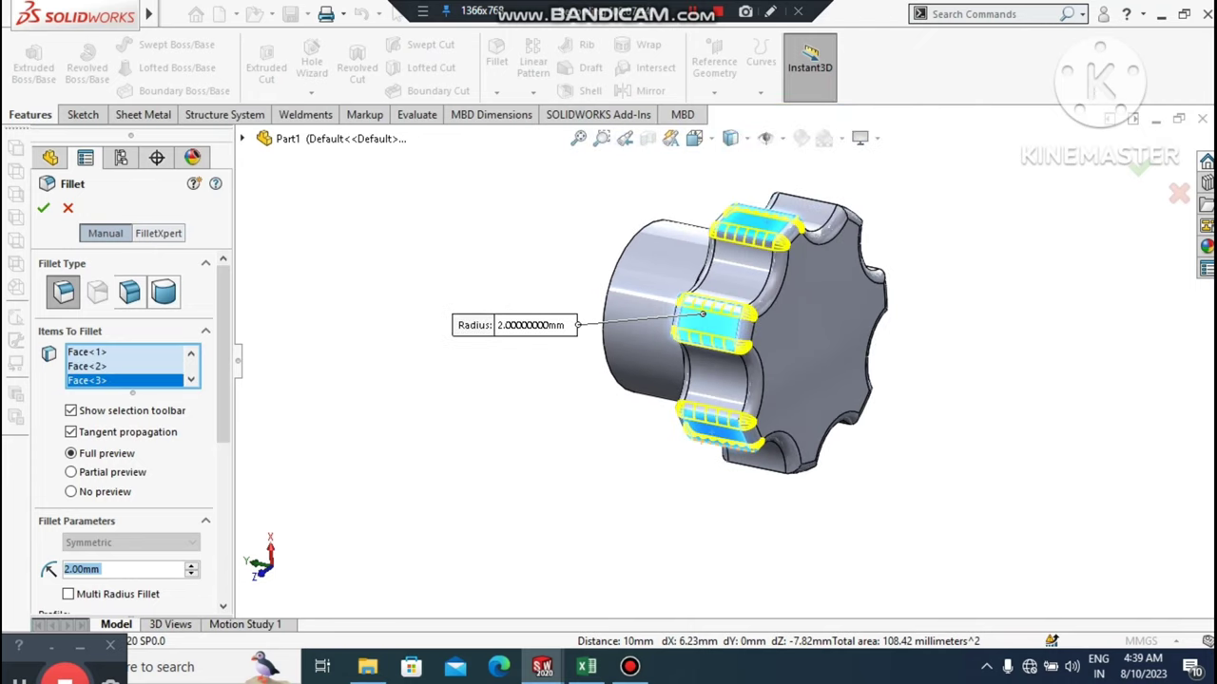
middle_click_drag(756, 466, 693, 381)
left_click(730, 373)
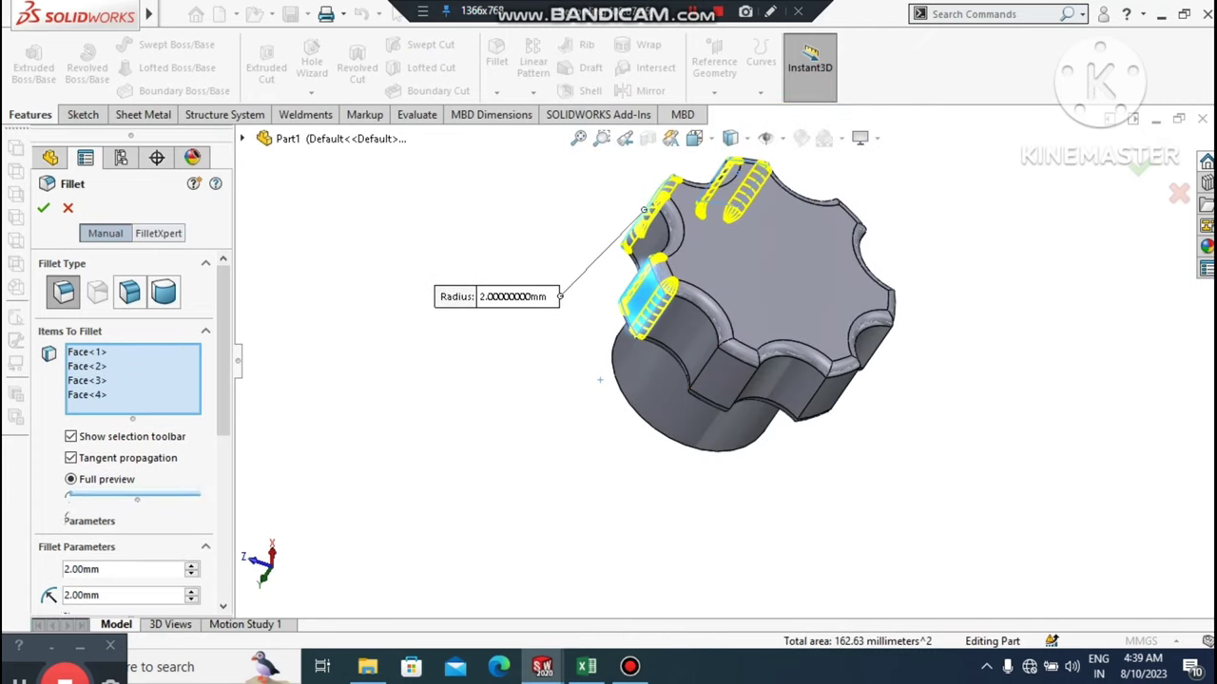
scroll(856, 408, "down", 3)
left_click(807, 365)
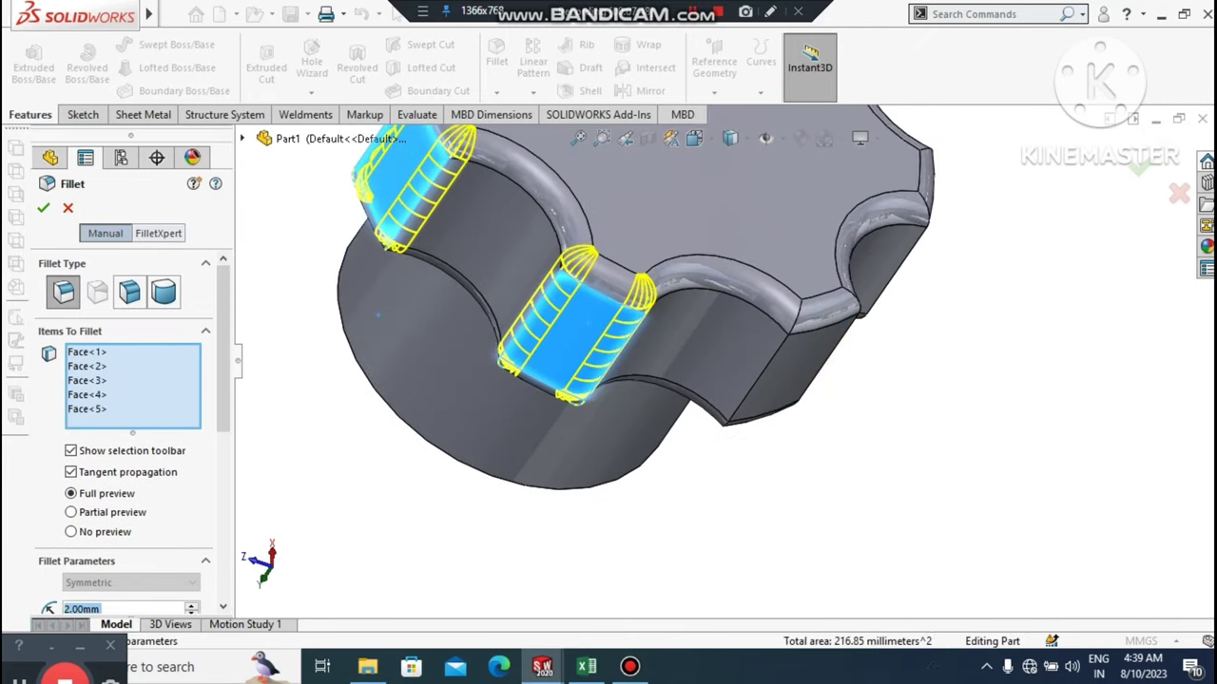
- Add the last two lobes' outer rim faces to the fillet selection and apply the 2 mm fillet
scroll(807, 365, "up", 2)
middle_click_drag(787, 333, 711, 306)
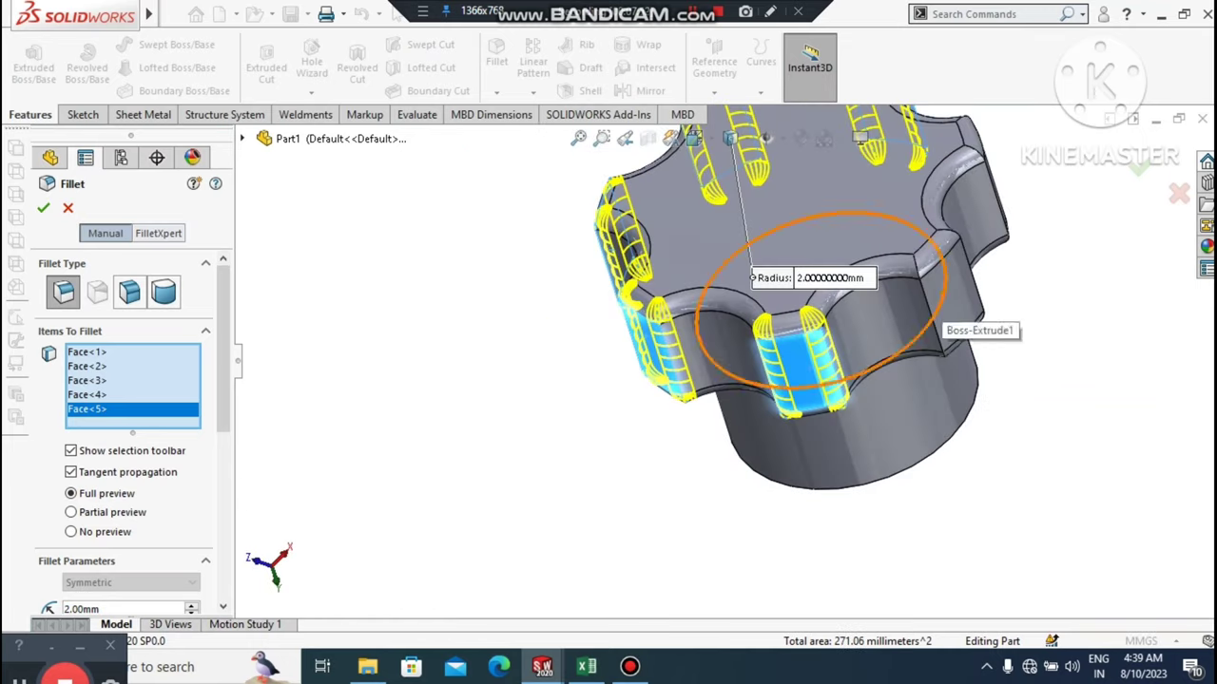
left_click(941, 290)
scroll(836, 304, "up", 3)
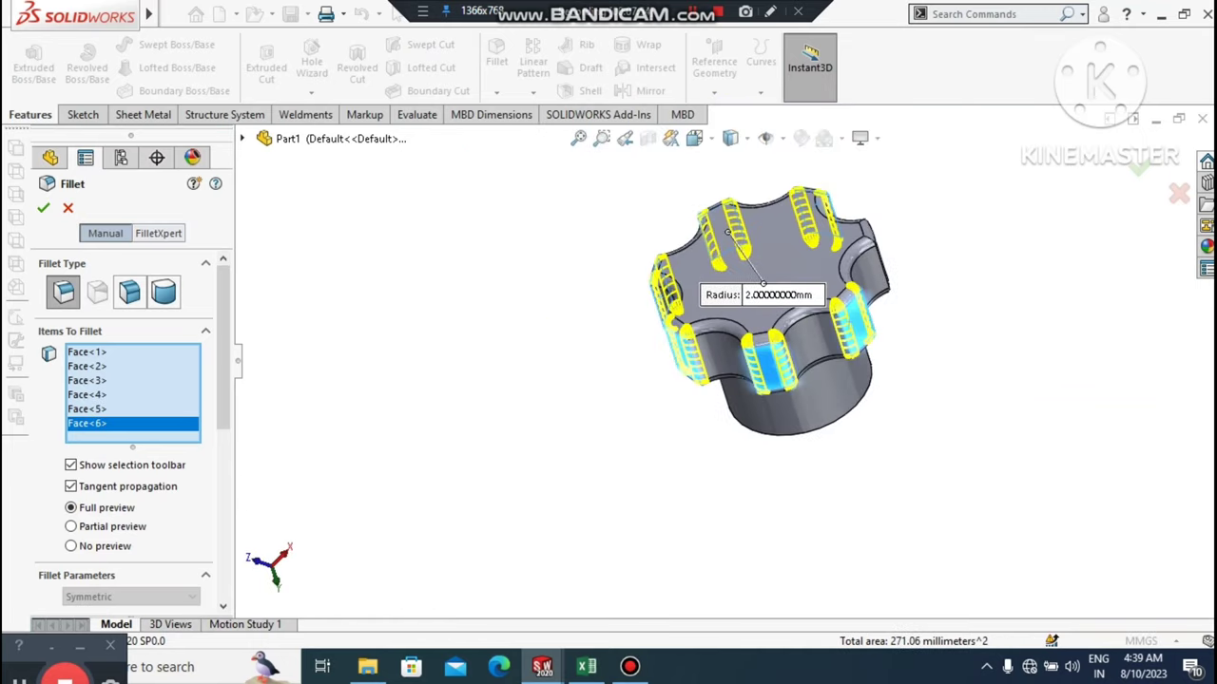
middle_click_drag(856, 314, 737, 359)
scroll(829, 293, "down", 4)
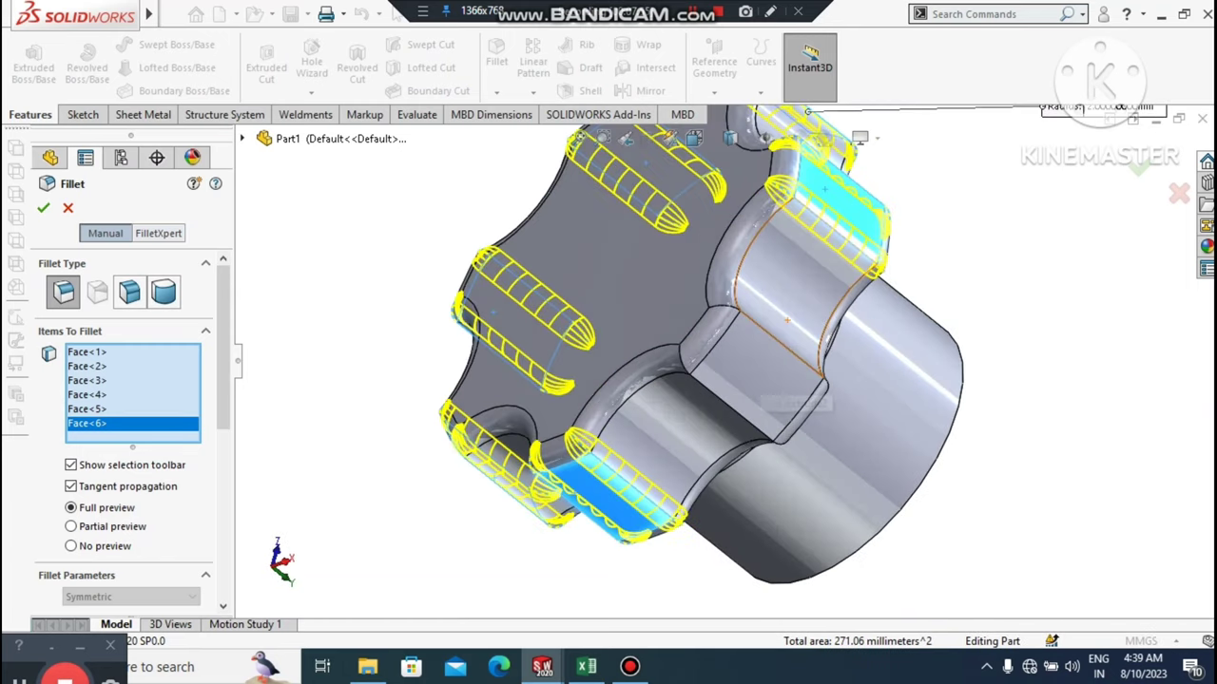
left_click(762, 378)
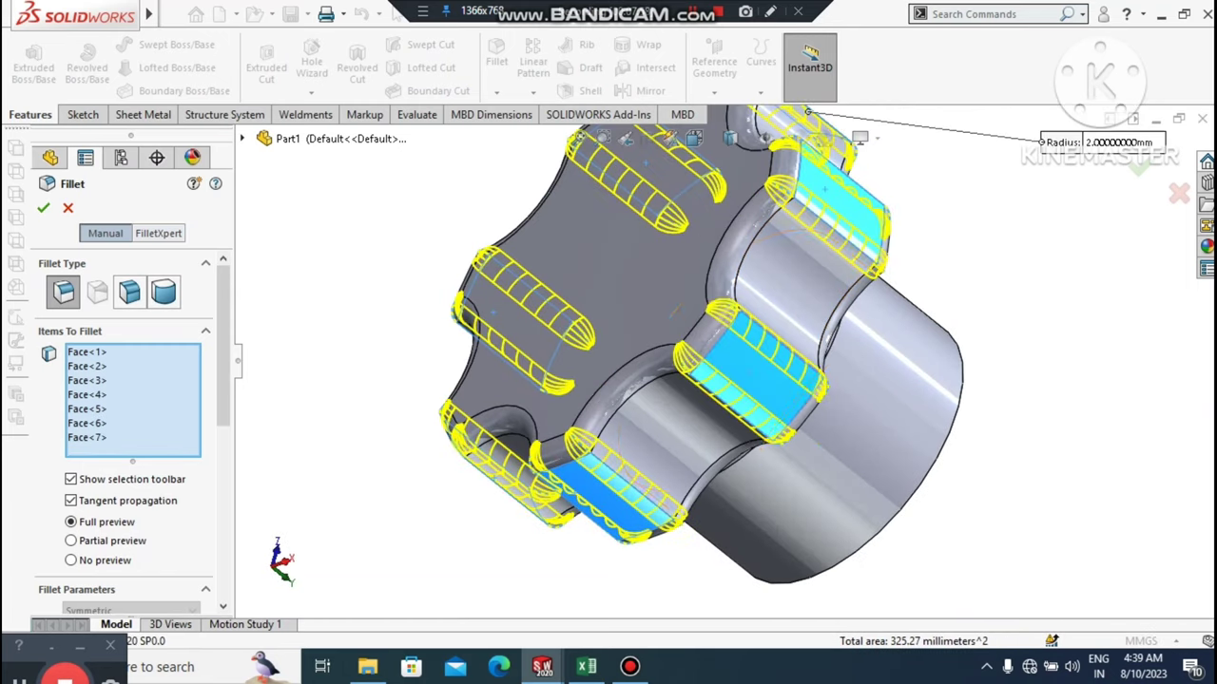
scroll(803, 462, "up", 3)
middle_click_drag(804, 462, 758, 392)
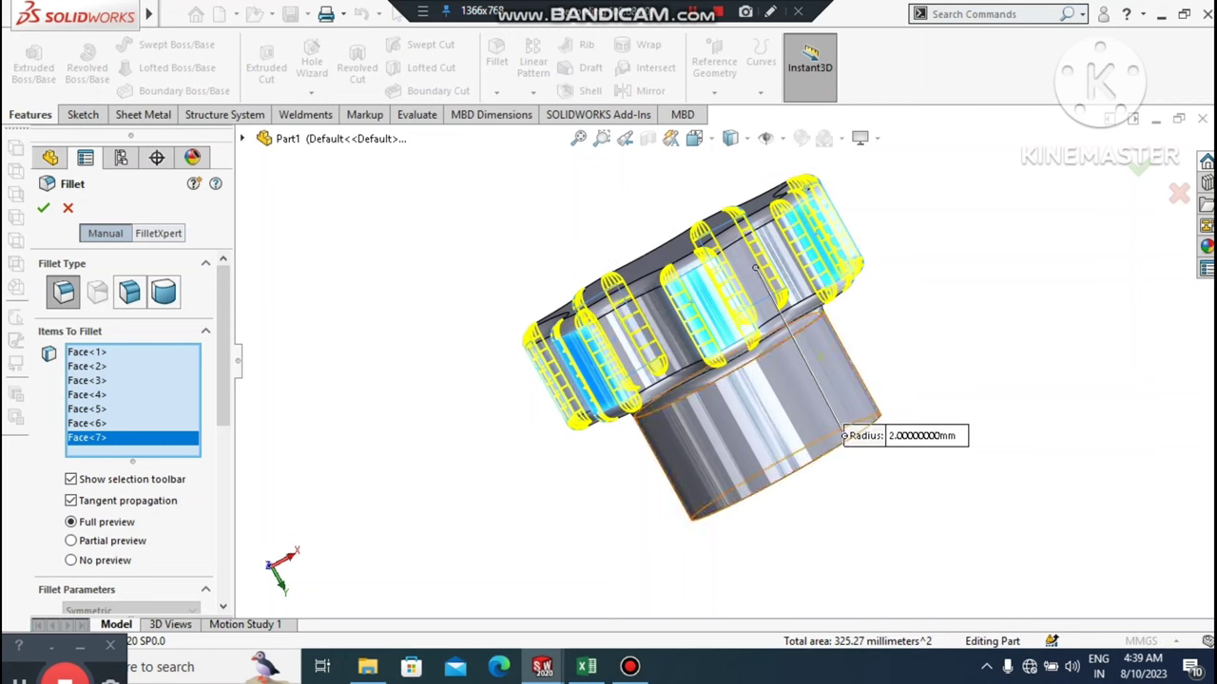
left_click(43, 209)
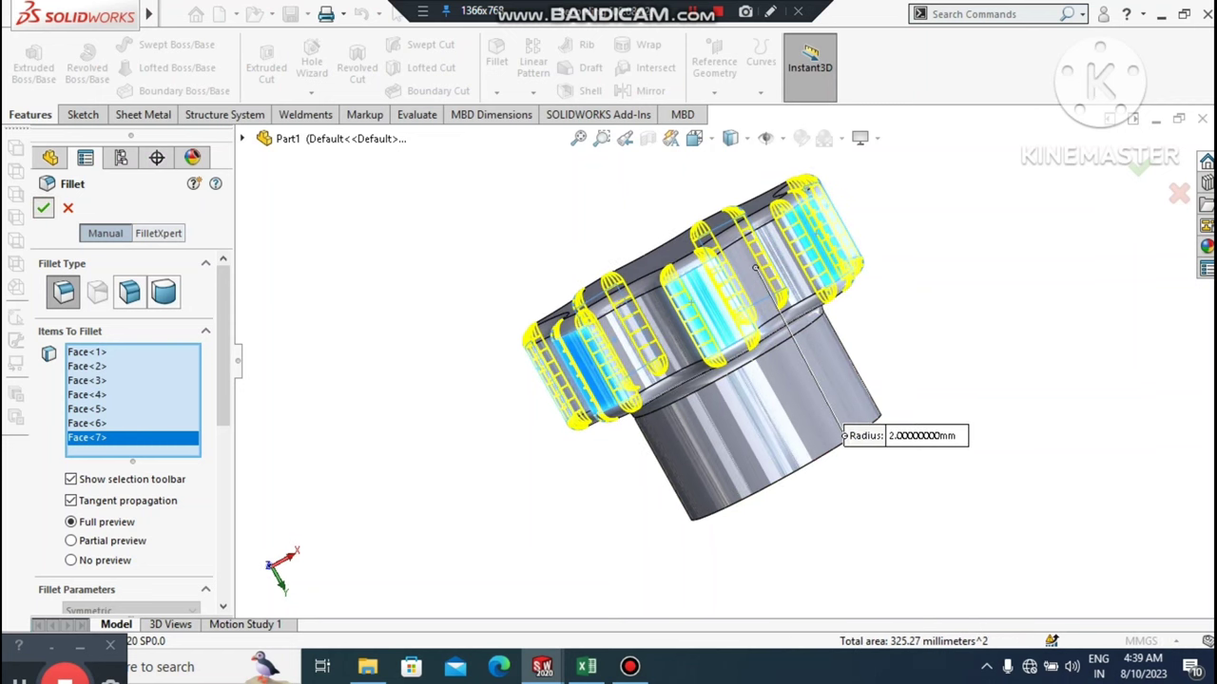
- Switch the model's display style to Shaded without edge lines
middle_click_drag(723, 352, 837, 408)
key("Left")
key("Left")
key("Left")
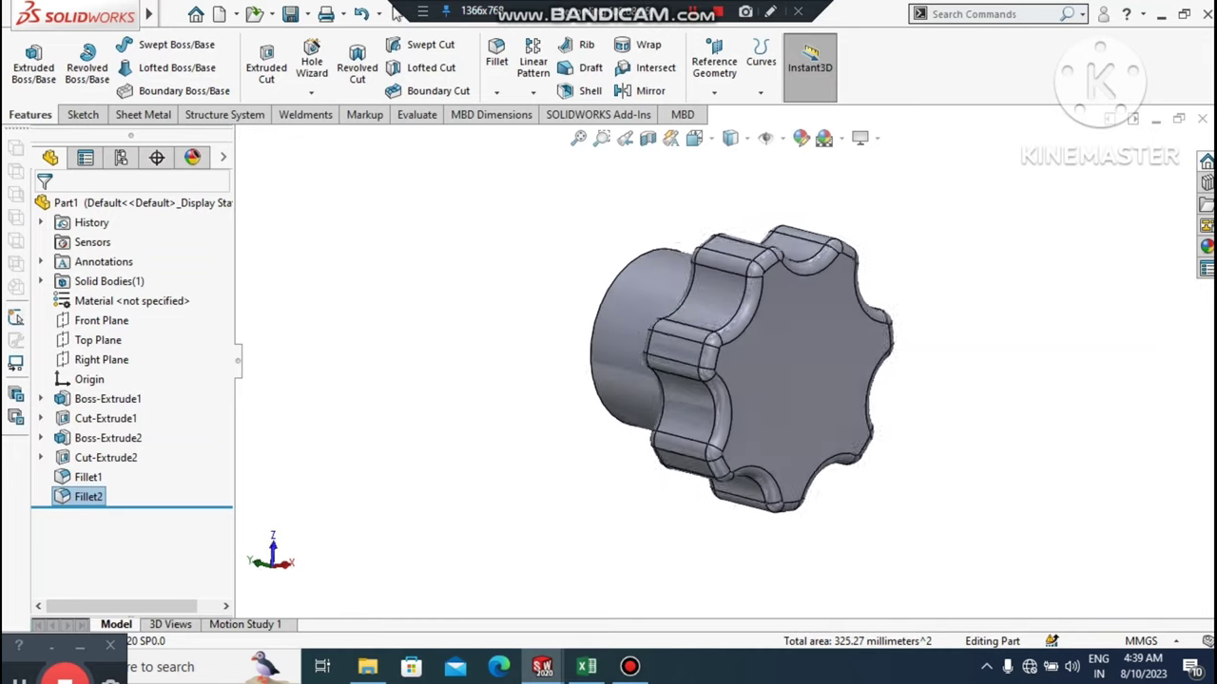
left_click(730, 138)
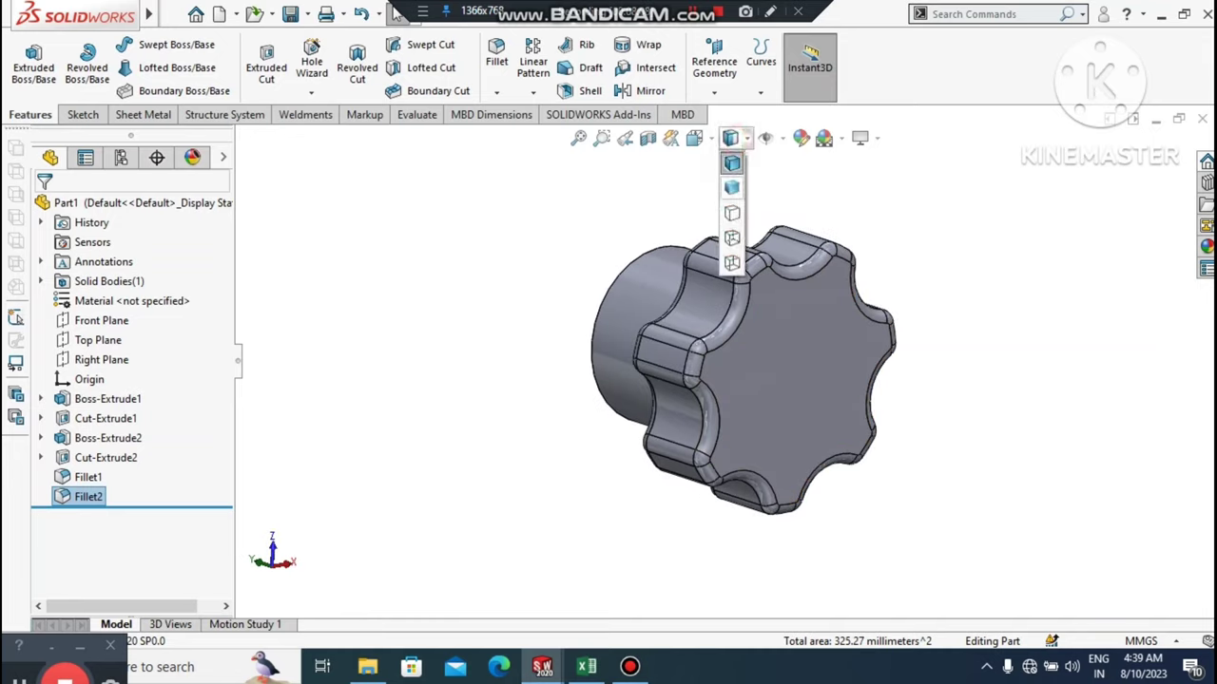
left_click(733, 185)
- Rotate the shaded knob to examine its filleted lobes, hub and bore
key("Left")
key("Left")
key("Left")
key("Left")
key("Left")
key("Left")
key("Left")
key("Left")
key("Left")
key("Left")
key("Left")
key("Left")
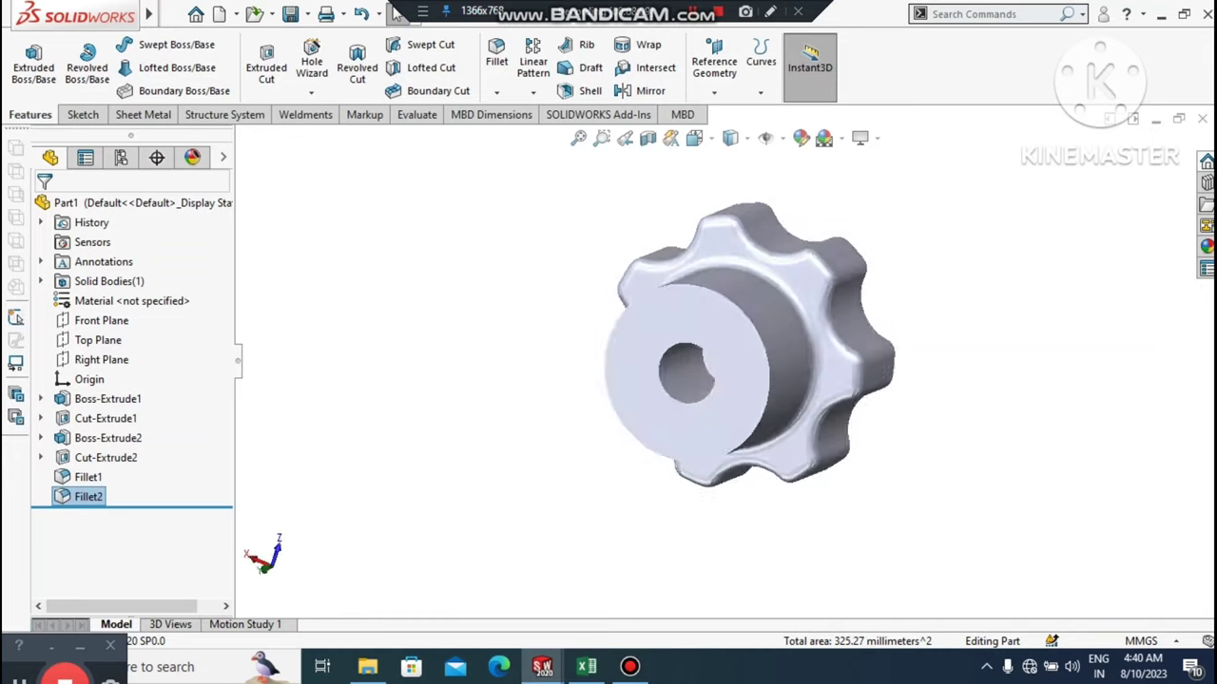
- Chamfer the outer circular edge at the hub's free end with a 2 mm distance and a 45-degree angle
scroll(772, 381, "up", 1)
scroll(772, 380, "down", 2)
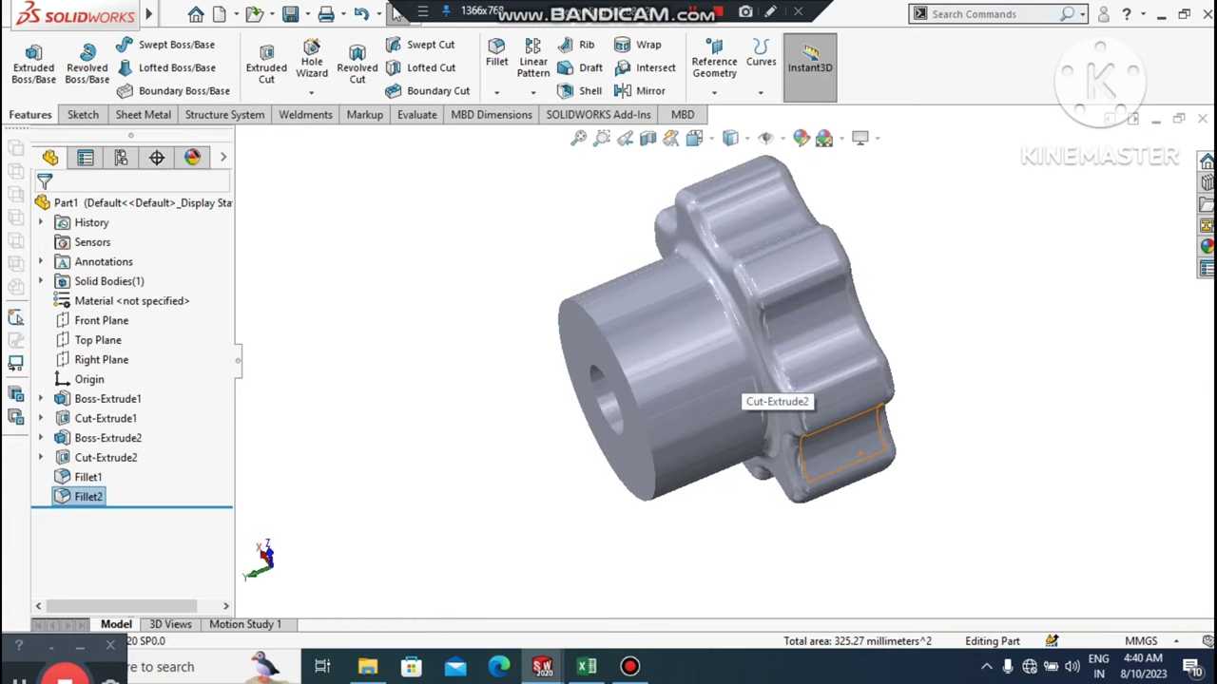
left_click(496, 92)
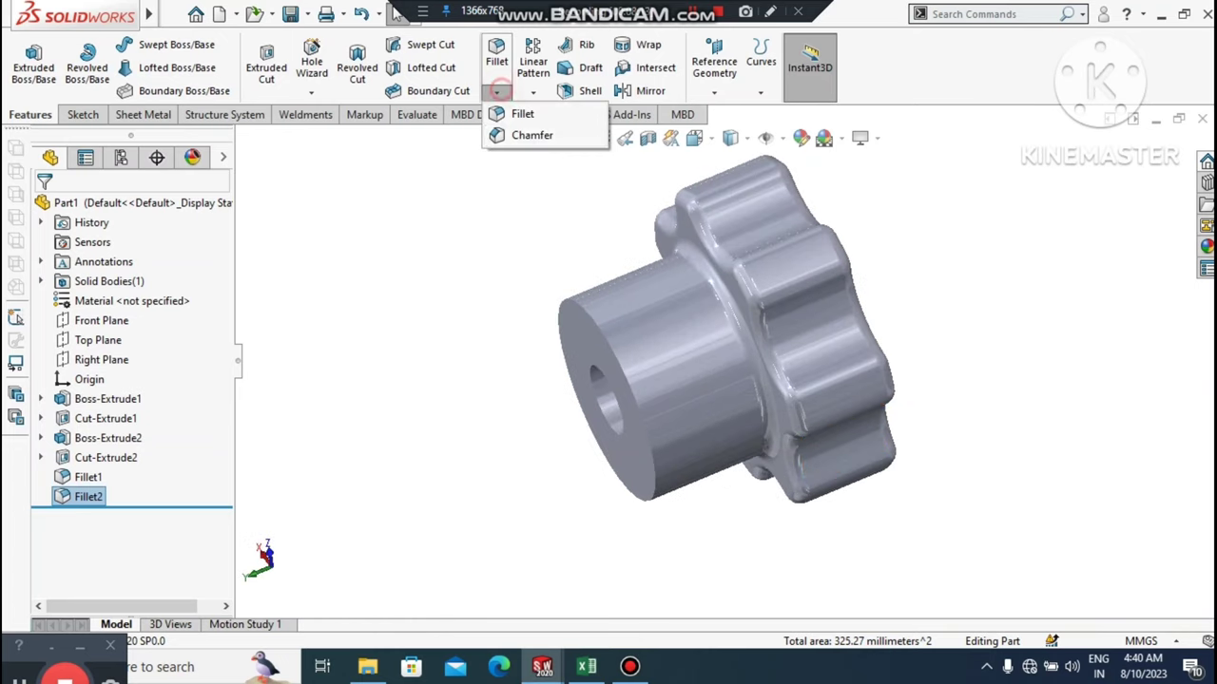
left_click(523, 136)
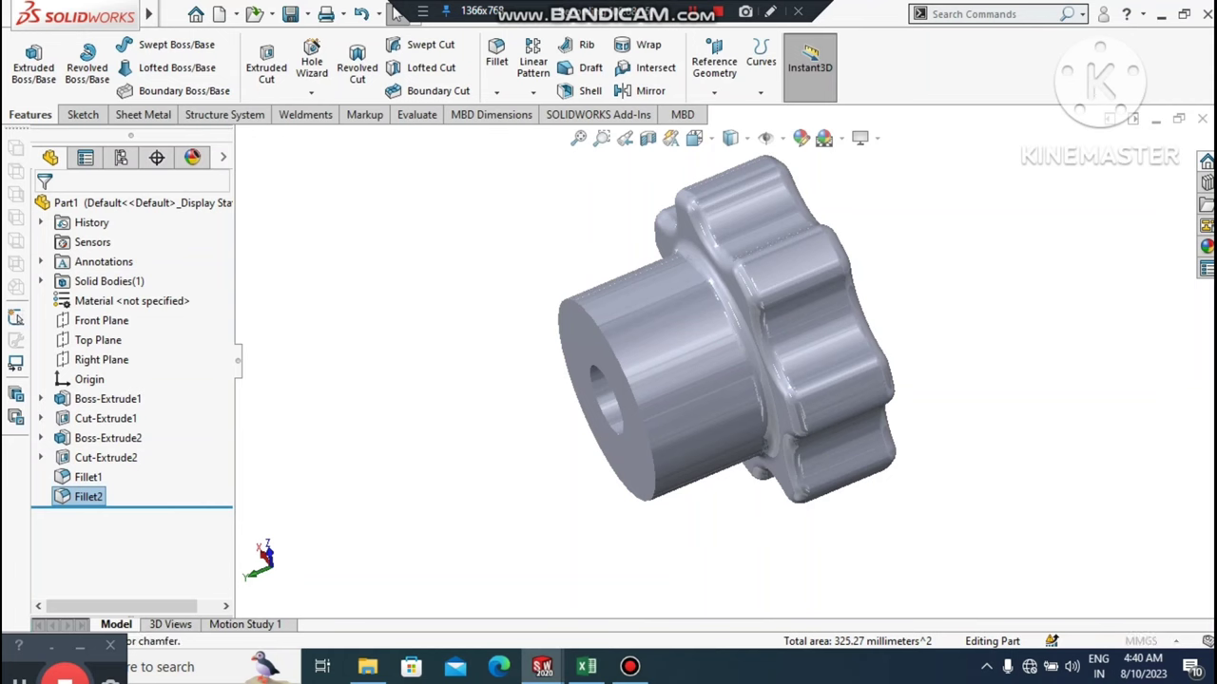
left_click(625, 473)
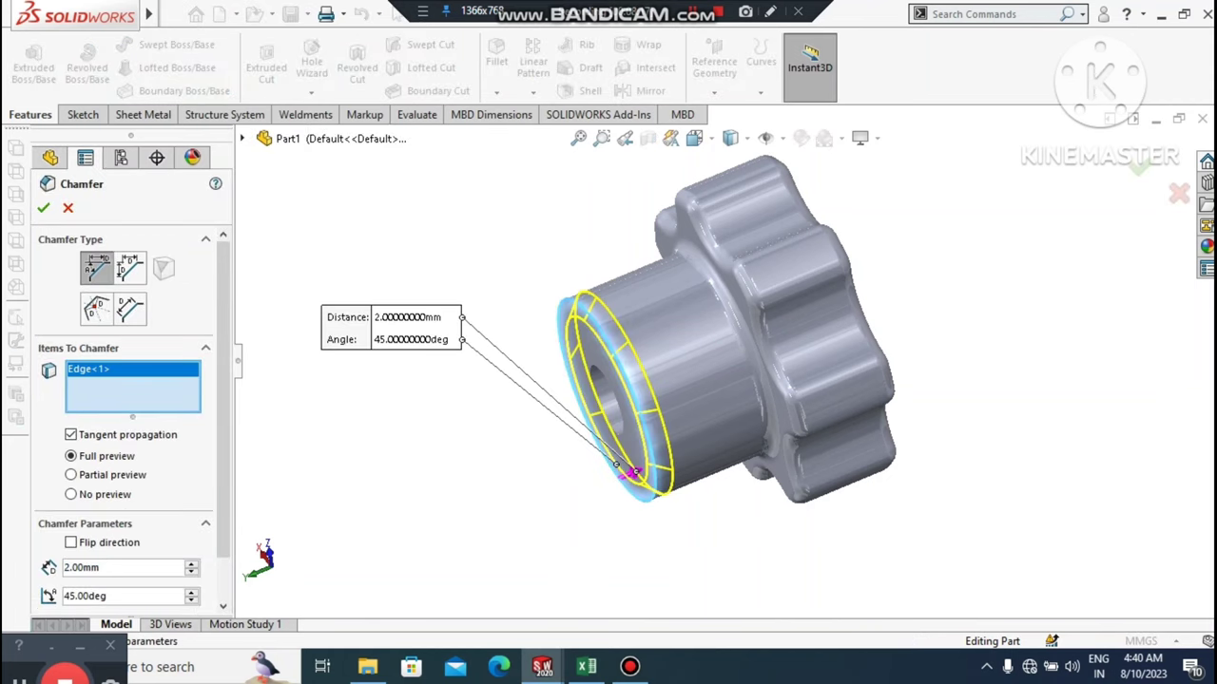
left_click(42, 208)
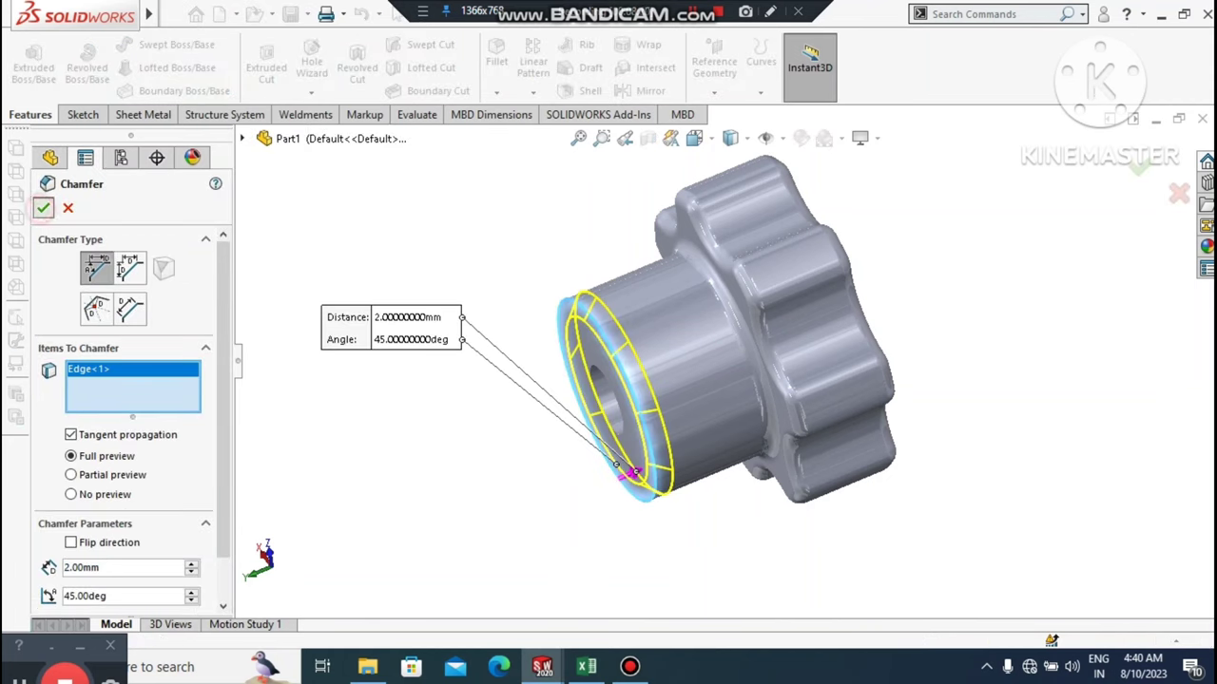
scroll(723, 365, "up", 2)
middle_click_drag(723, 365, 750, 337)
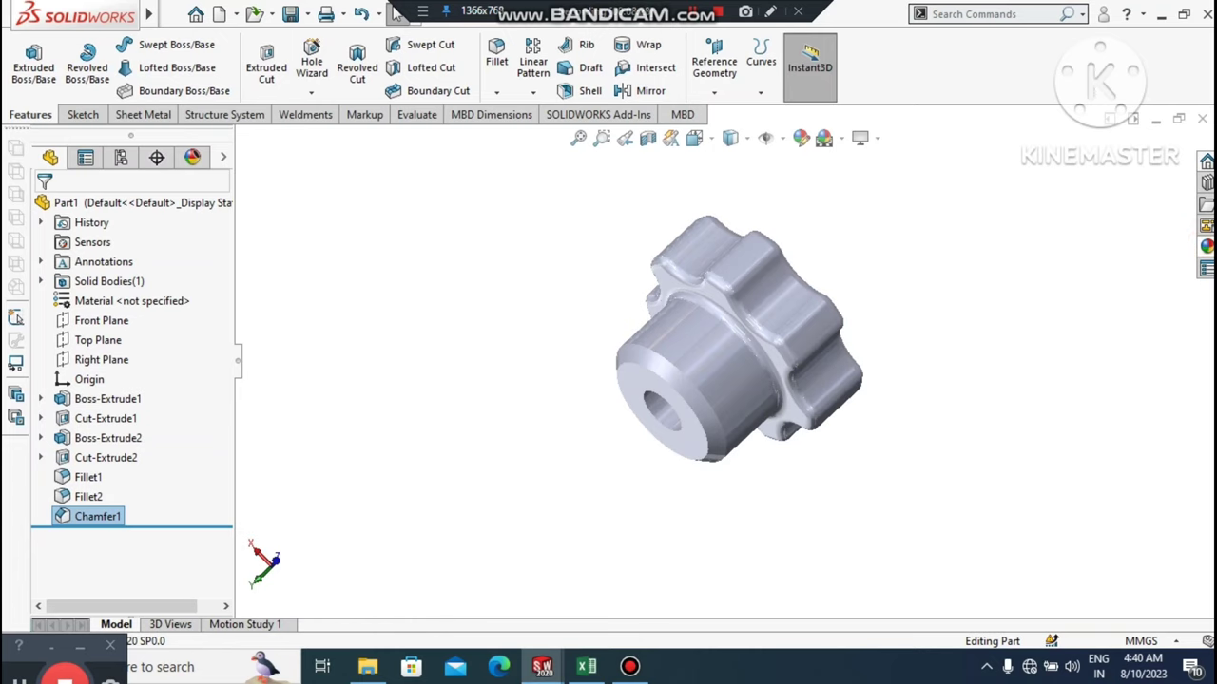
- Browse the plastic appearance categories for a knob finish, including Clear Plastic, EDM, Patterned, Composite, Mesh, Wax and Satin Finish
left_click(1206, 247)
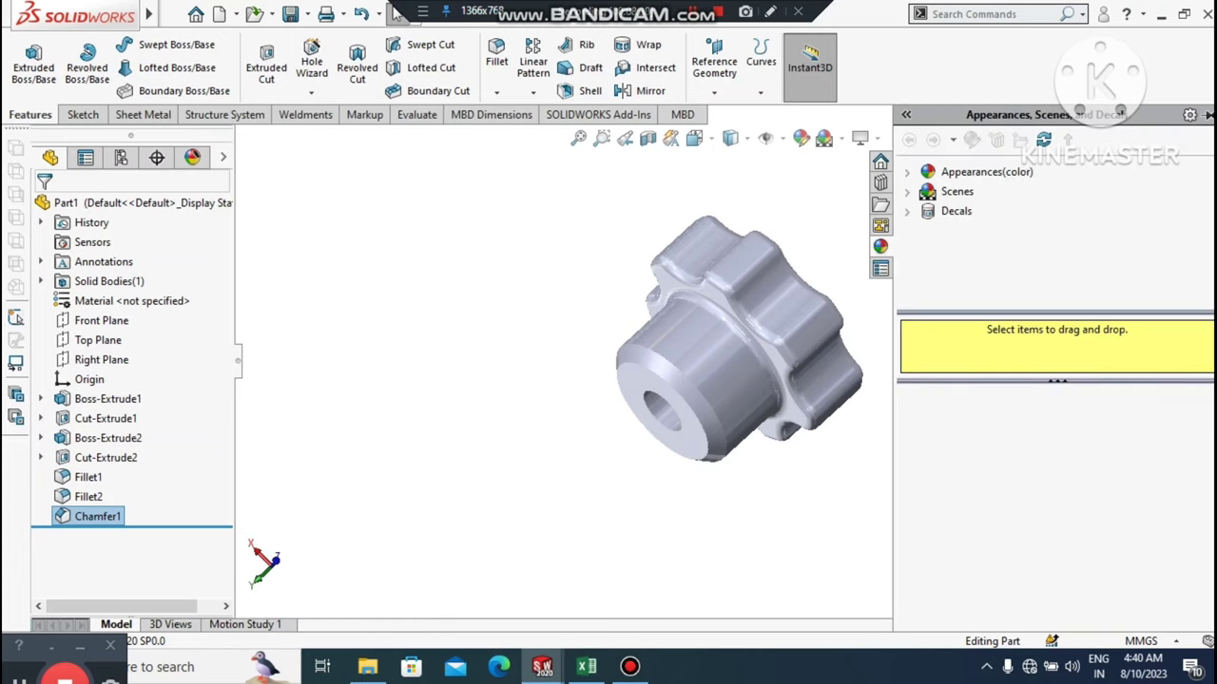
left_click(986, 172)
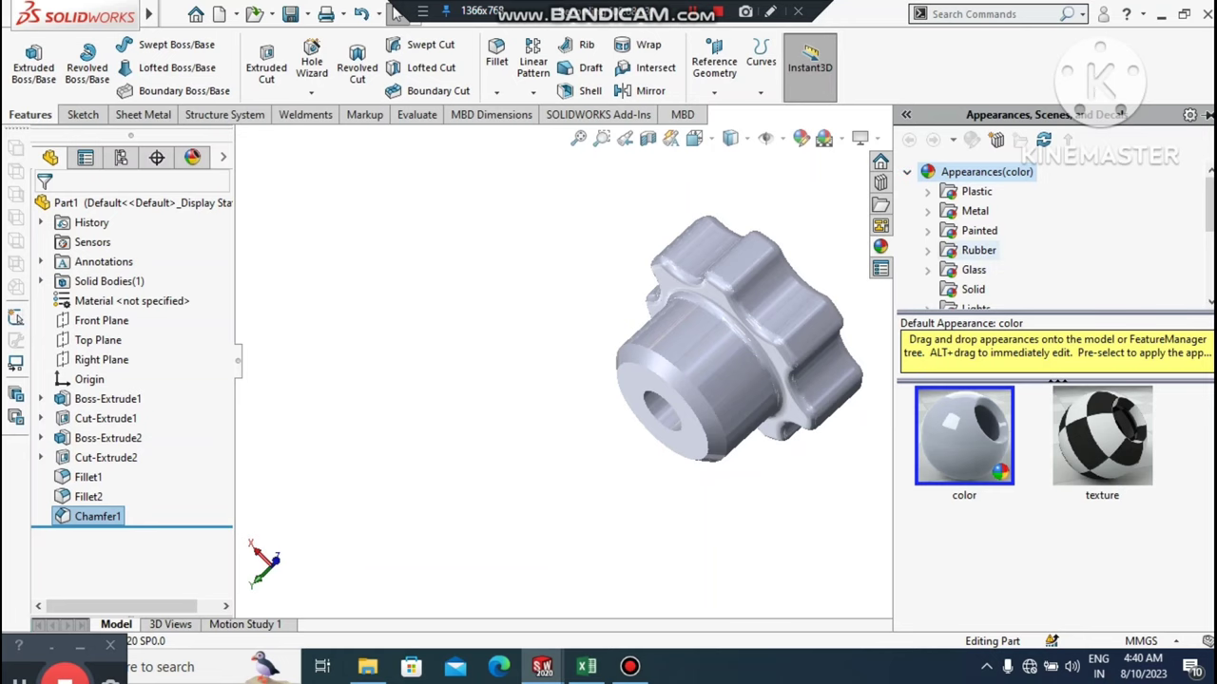
scroll(973, 270, "down", 1)
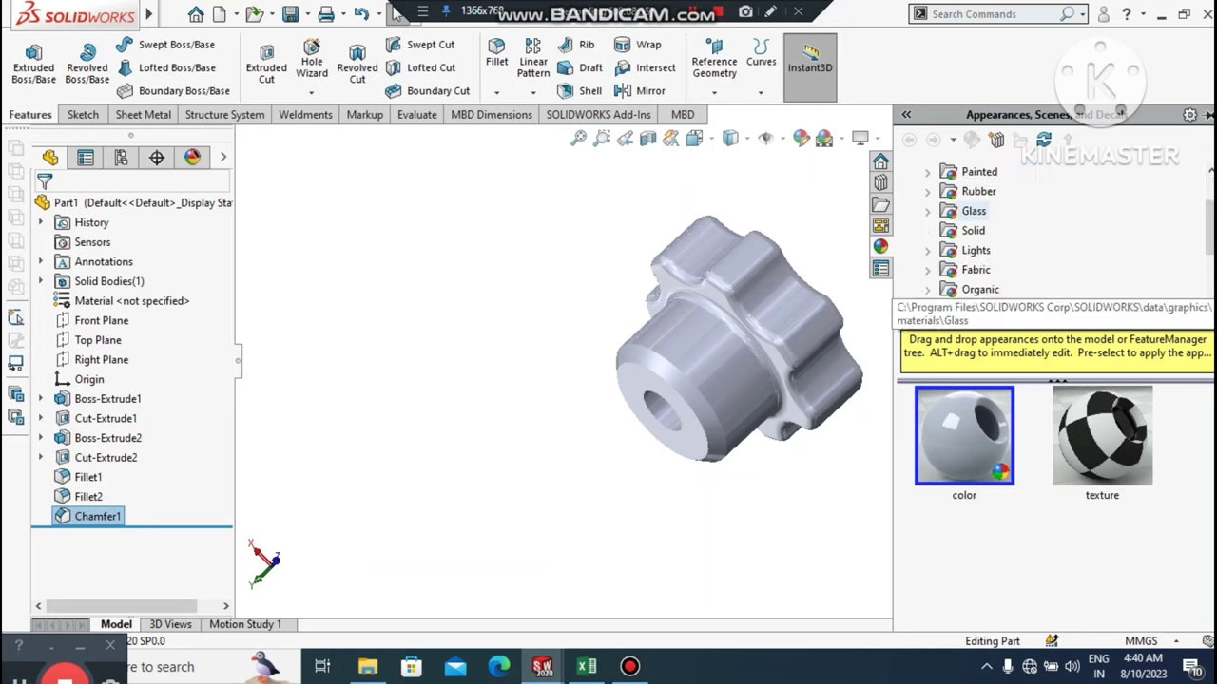
scroll(973, 270, "down", 1)
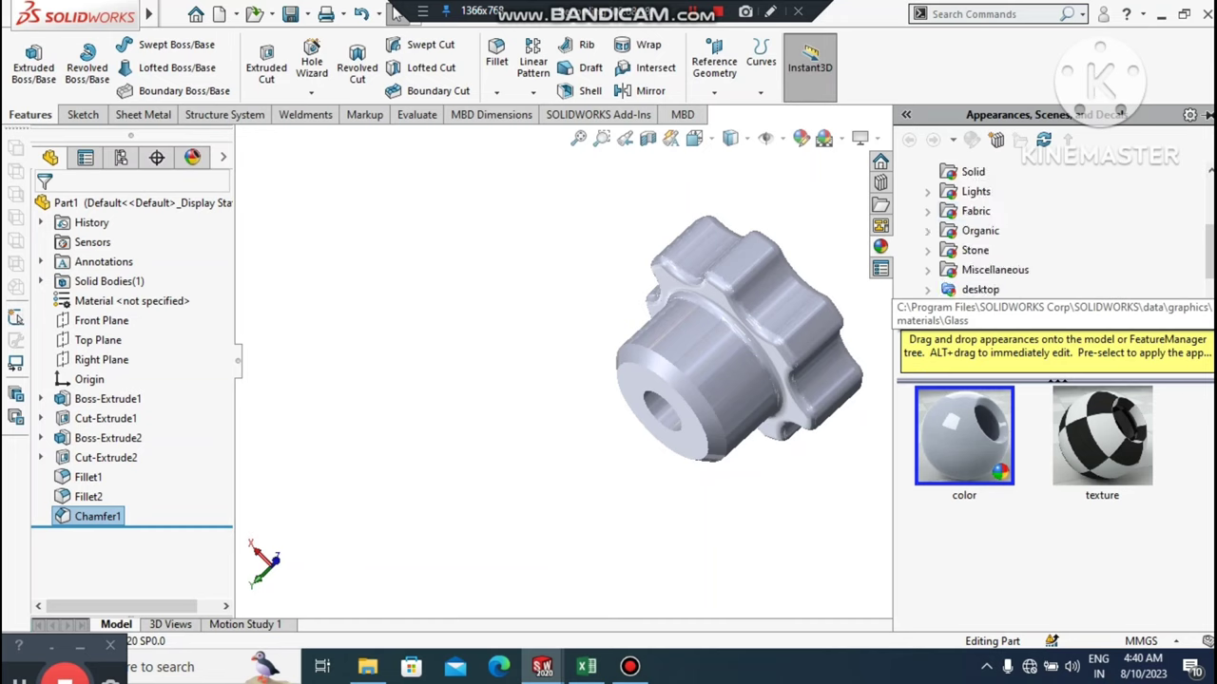
scroll(951, 218, "up", 2)
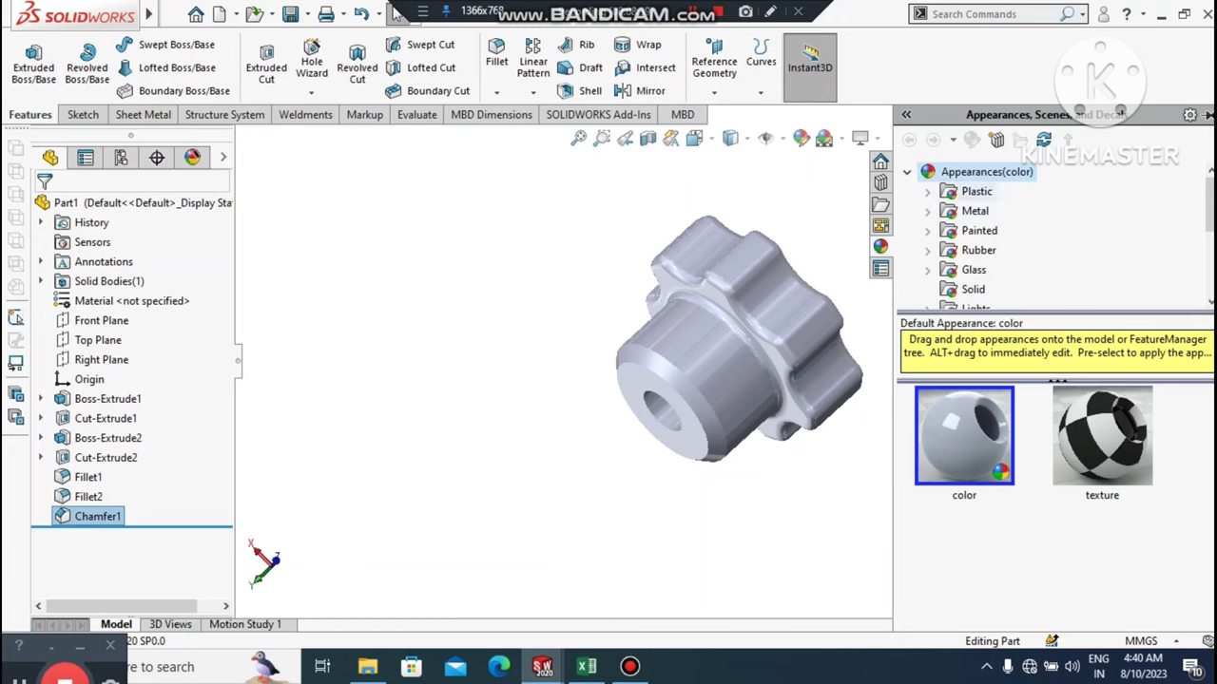
left_click(931, 191)
scroll(1007, 250, "down", 1)
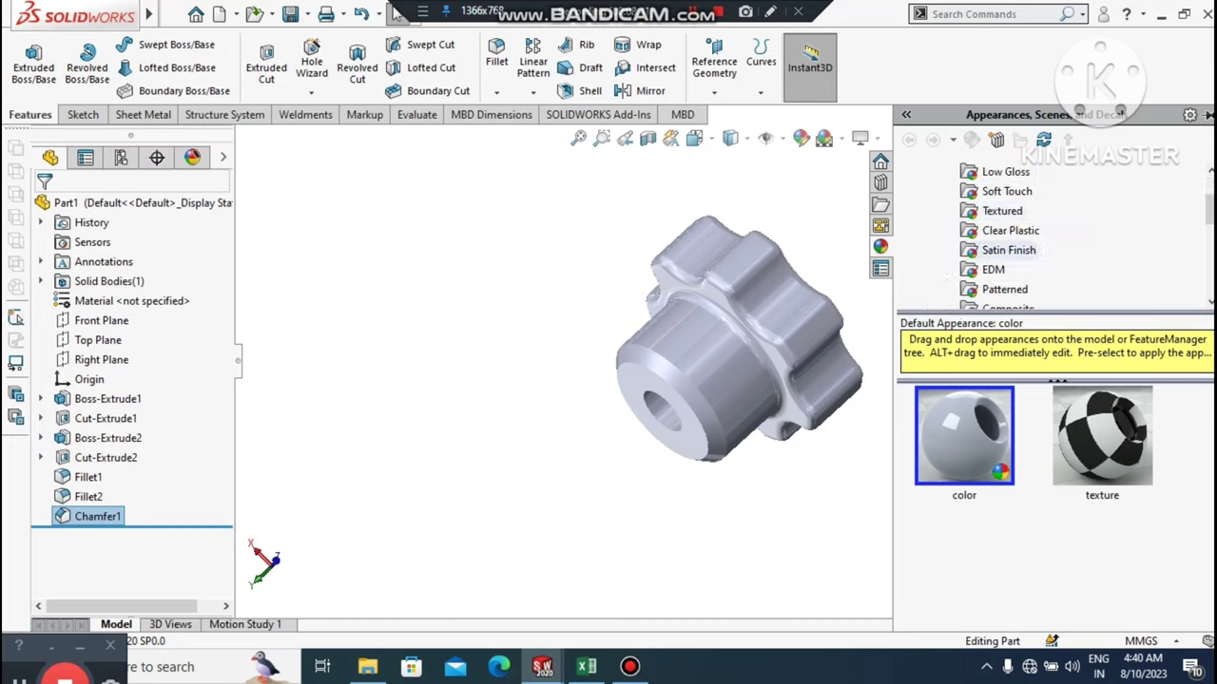
left_click(1007, 250)
left_click(1010, 230)
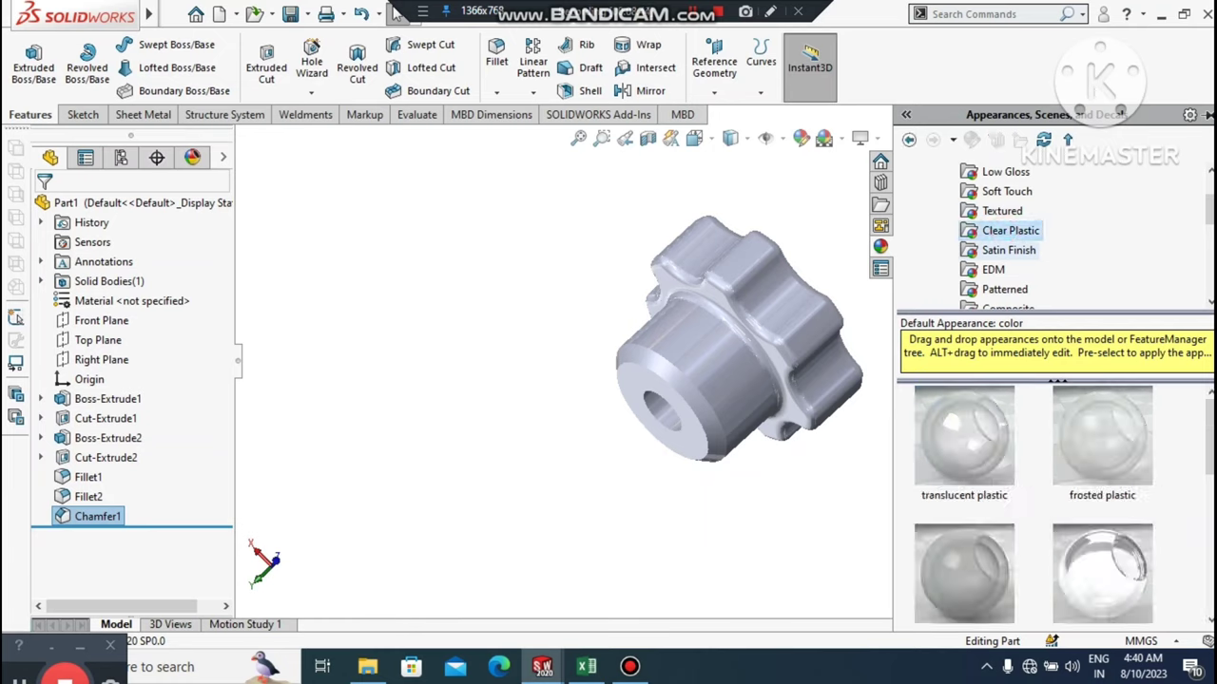
left_click(993, 270)
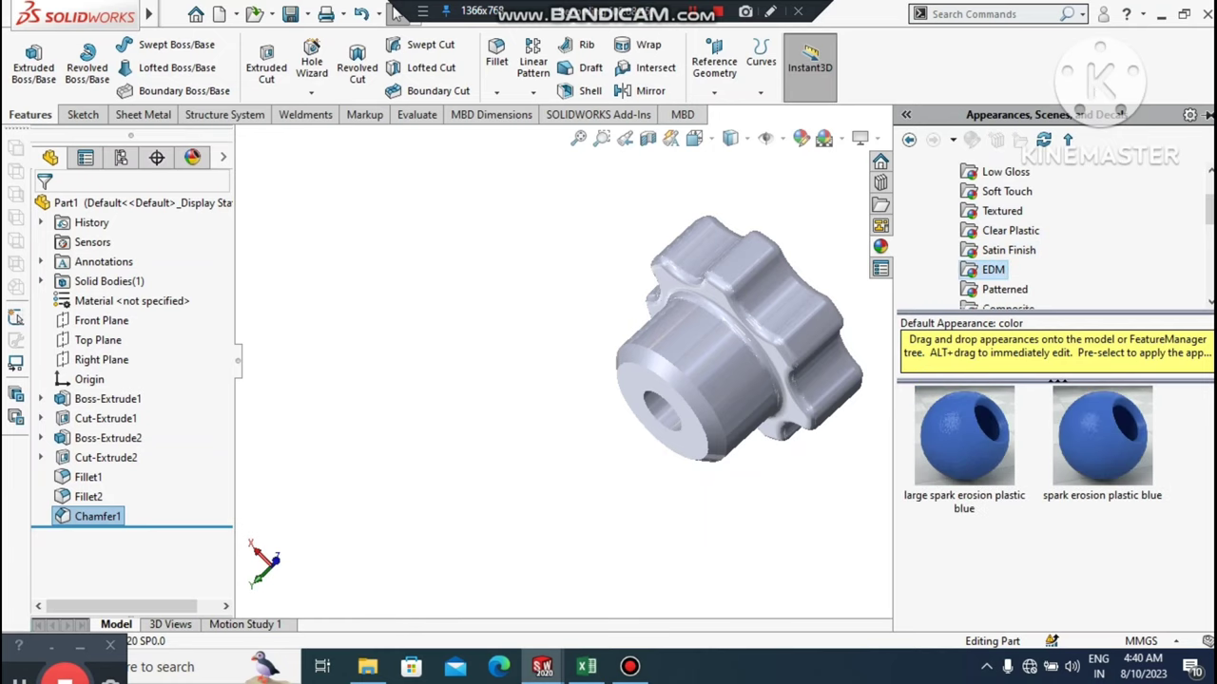
scroll(1007, 250, "down", 1)
left_click(1005, 230)
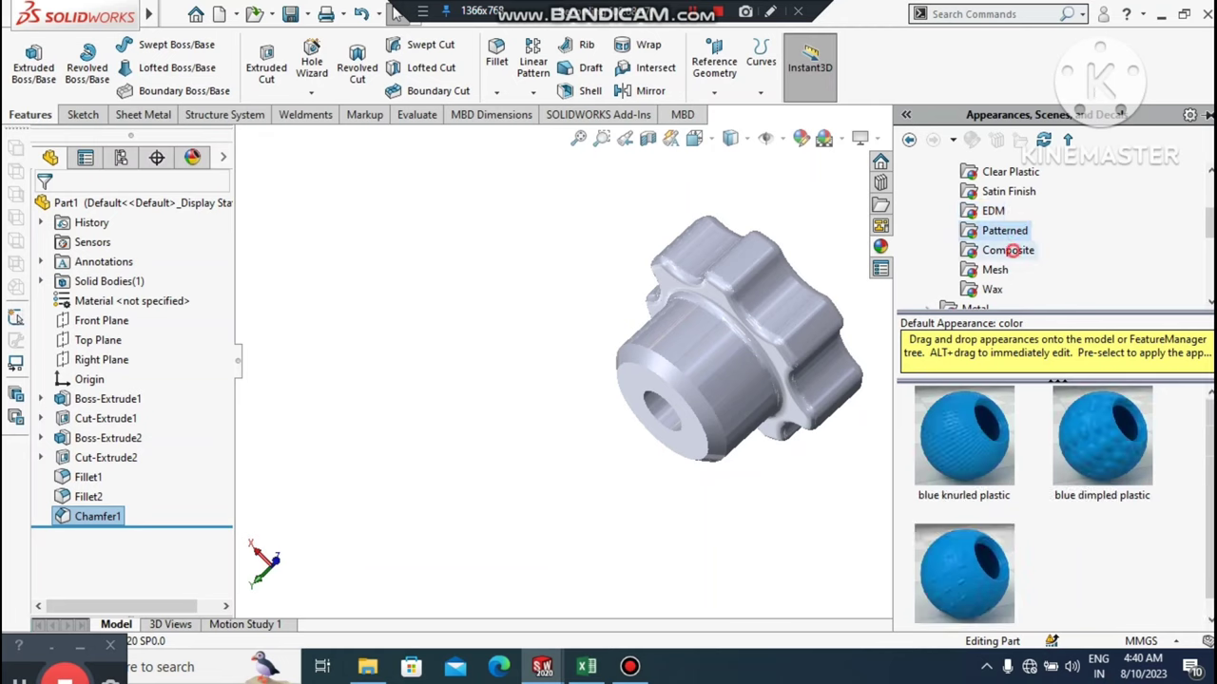
left_click(1007, 250)
left_click(998, 270)
left_click(993, 289)
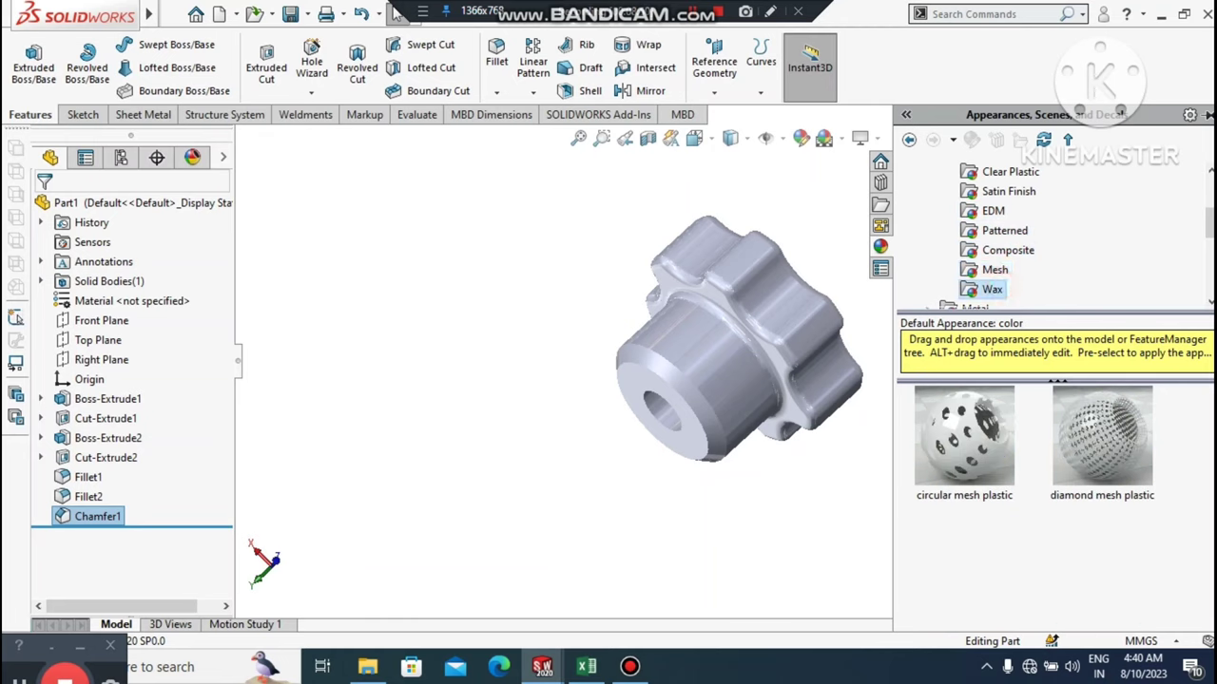
scroll(1007, 238, "down", 1)
scroll(1008, 238, "up", 2)
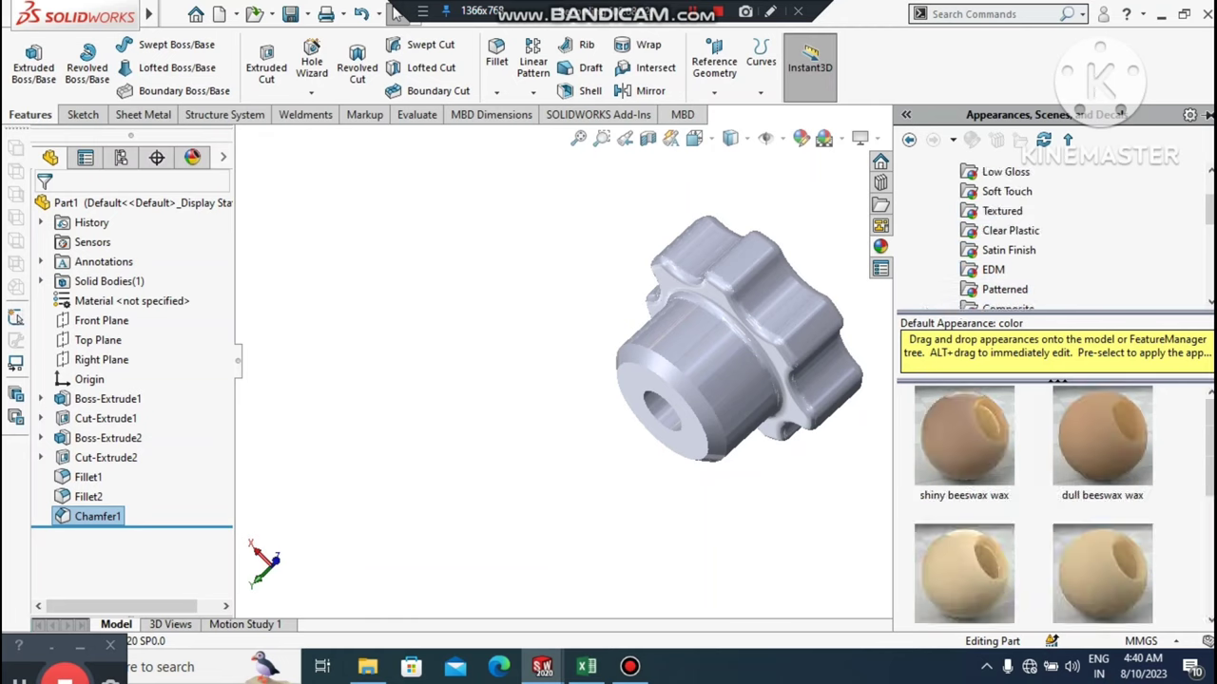
left_click(999, 252)
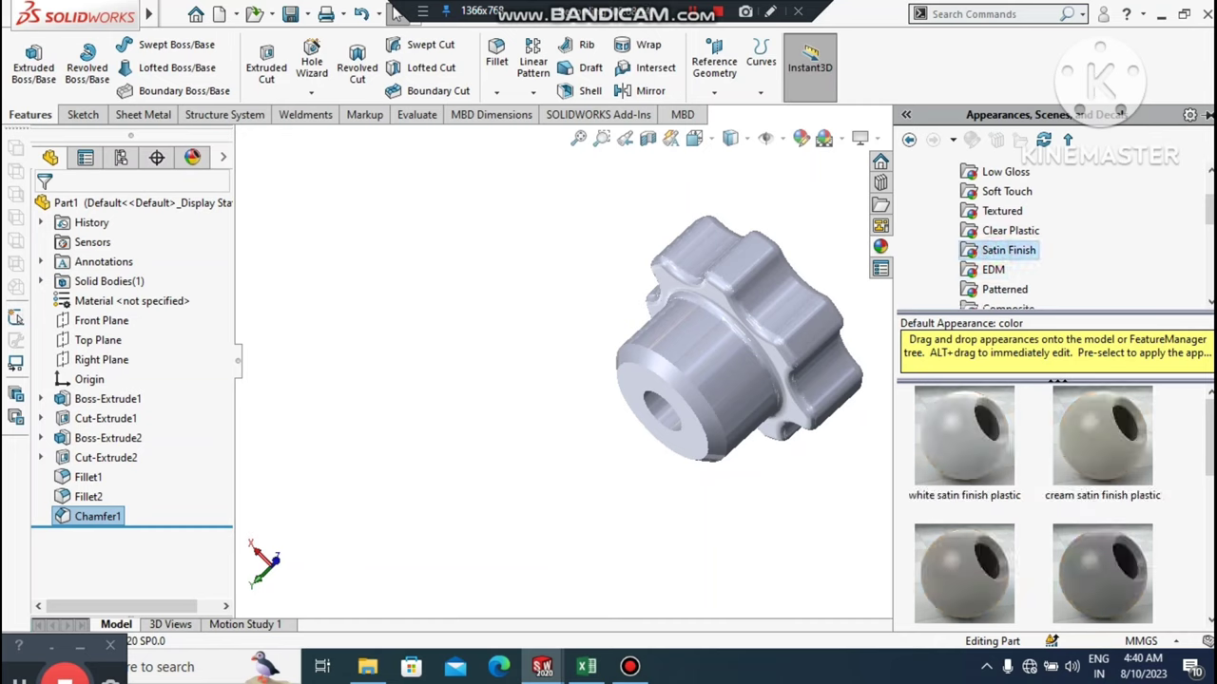
scroll(1033, 504, "down", 4)
scroll(1033, 504, "up", 4)
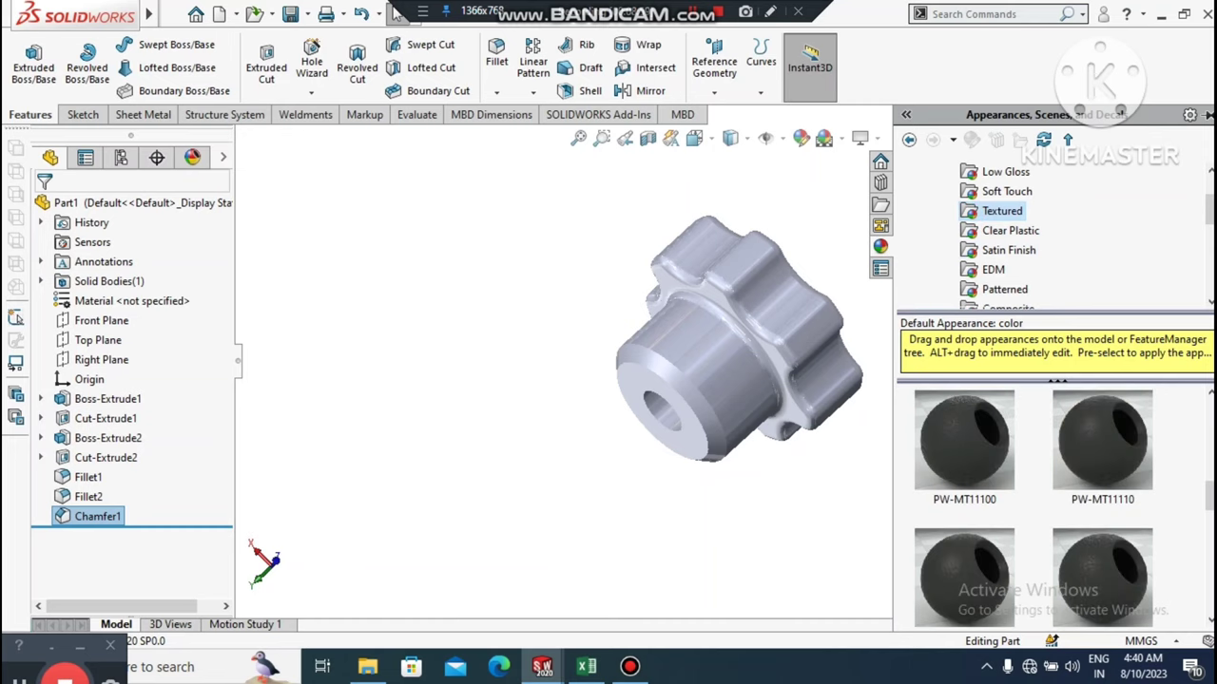
- Apply the textured plastic appearance PW-MT11250 to the whole knob
scroll(1056, 503, "down", 2)
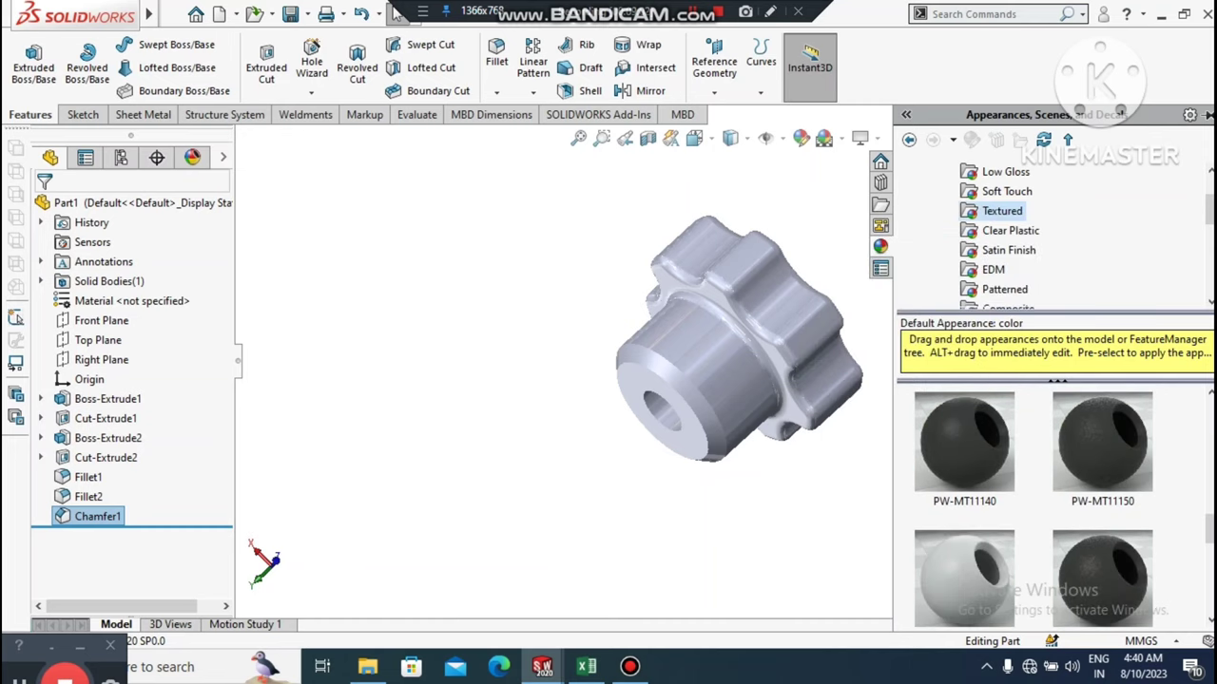
scroll(1055, 504, "down", 1)
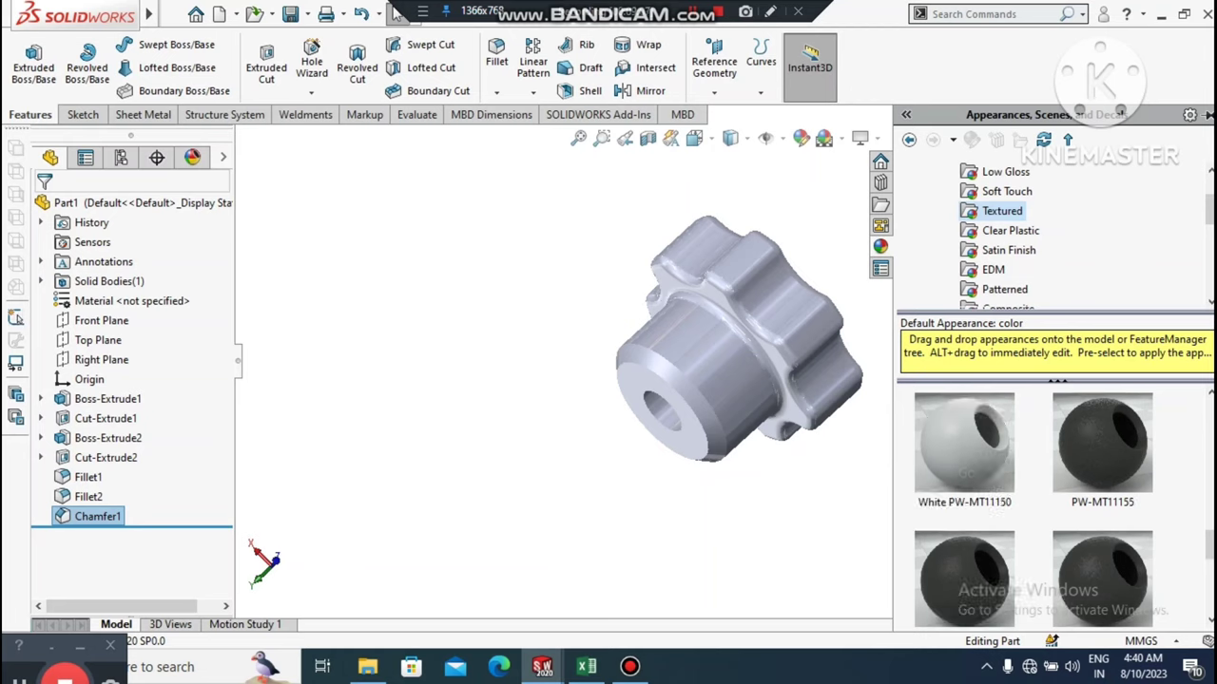
scroll(1055, 504, "down", 2)
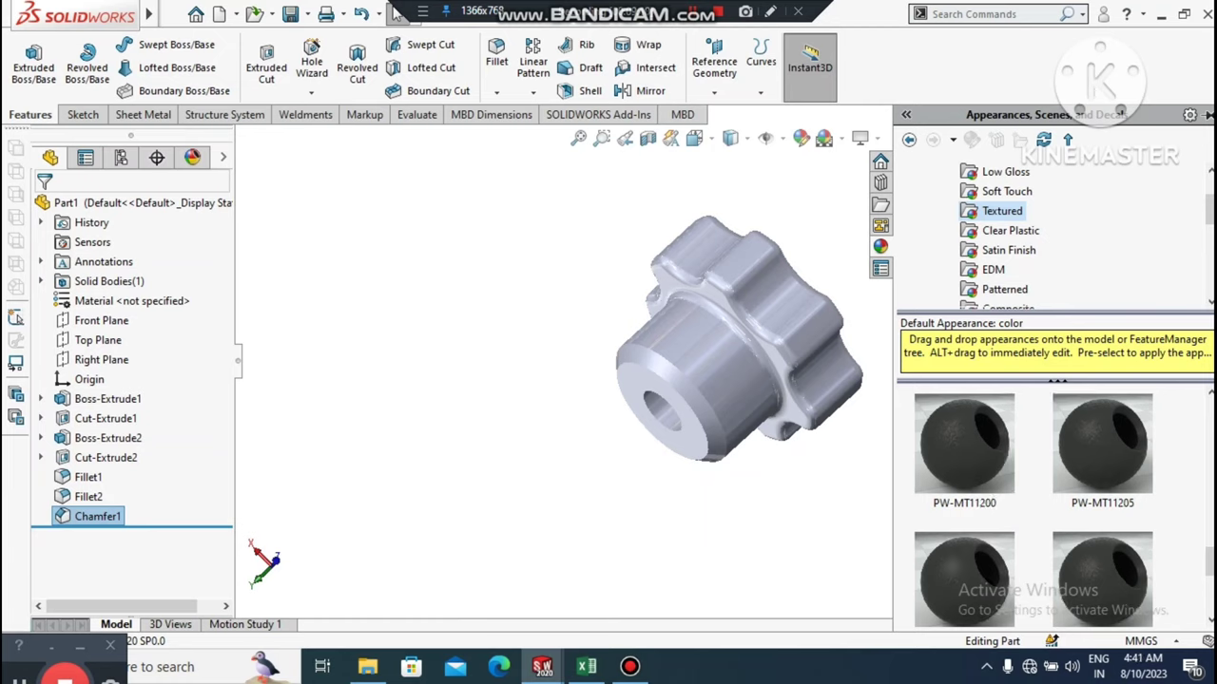
scroll(1056, 504, "down", 1)
scroll(1055, 503, "down", 1)
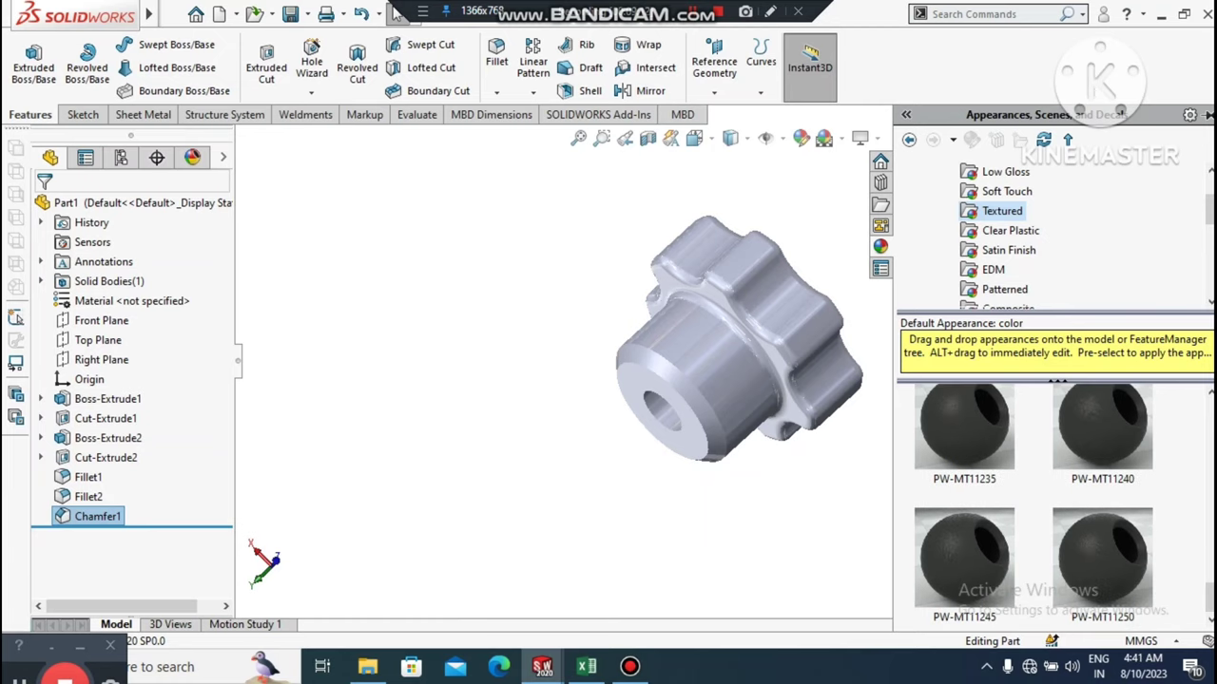
mouse_move(1102, 557)
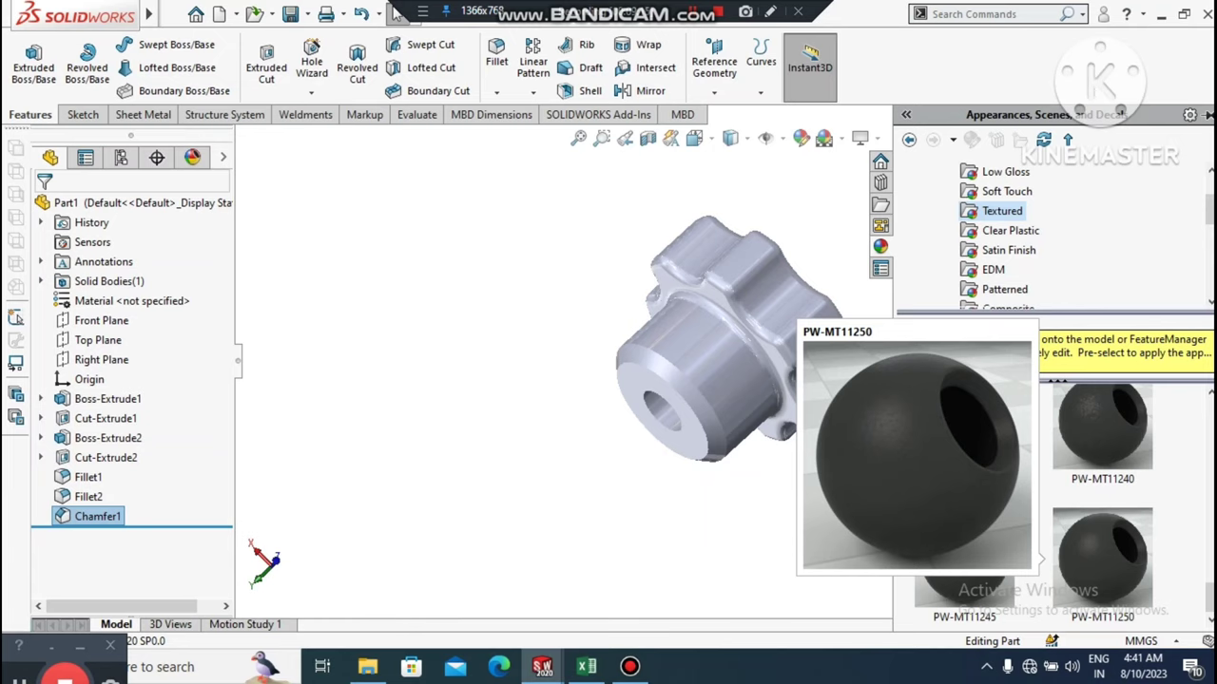
left_click(1102, 558)
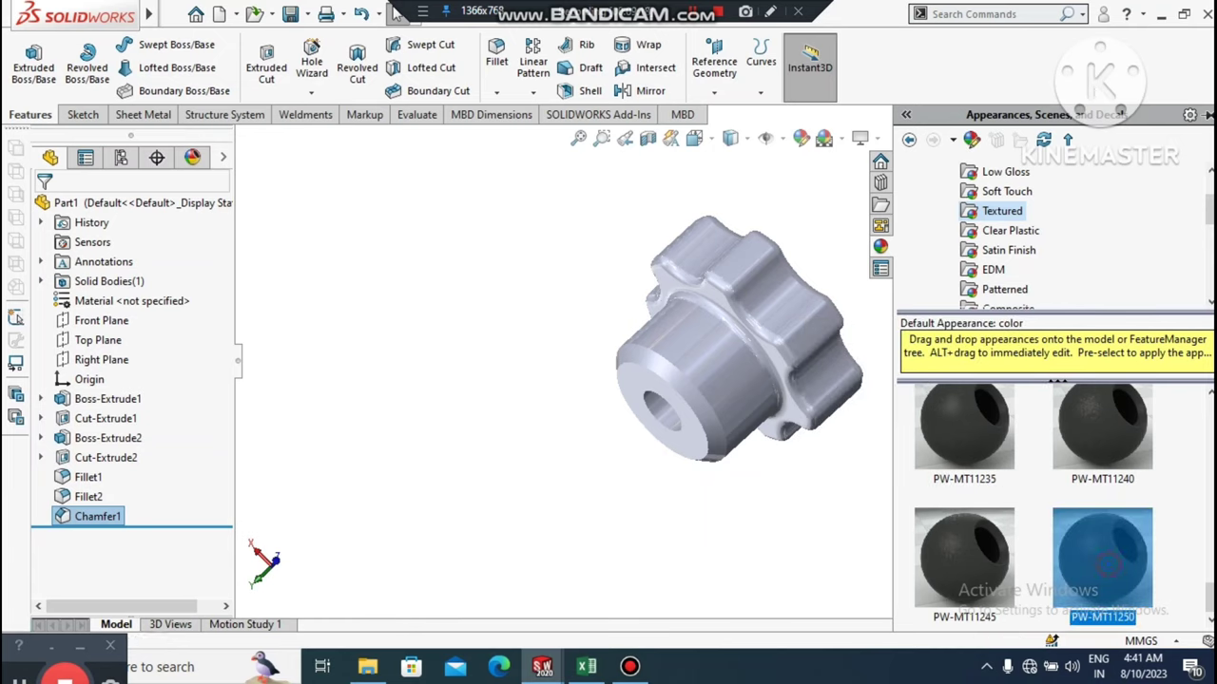
left_click_drag(1105, 561, 704, 352)
left_click(702, 330)
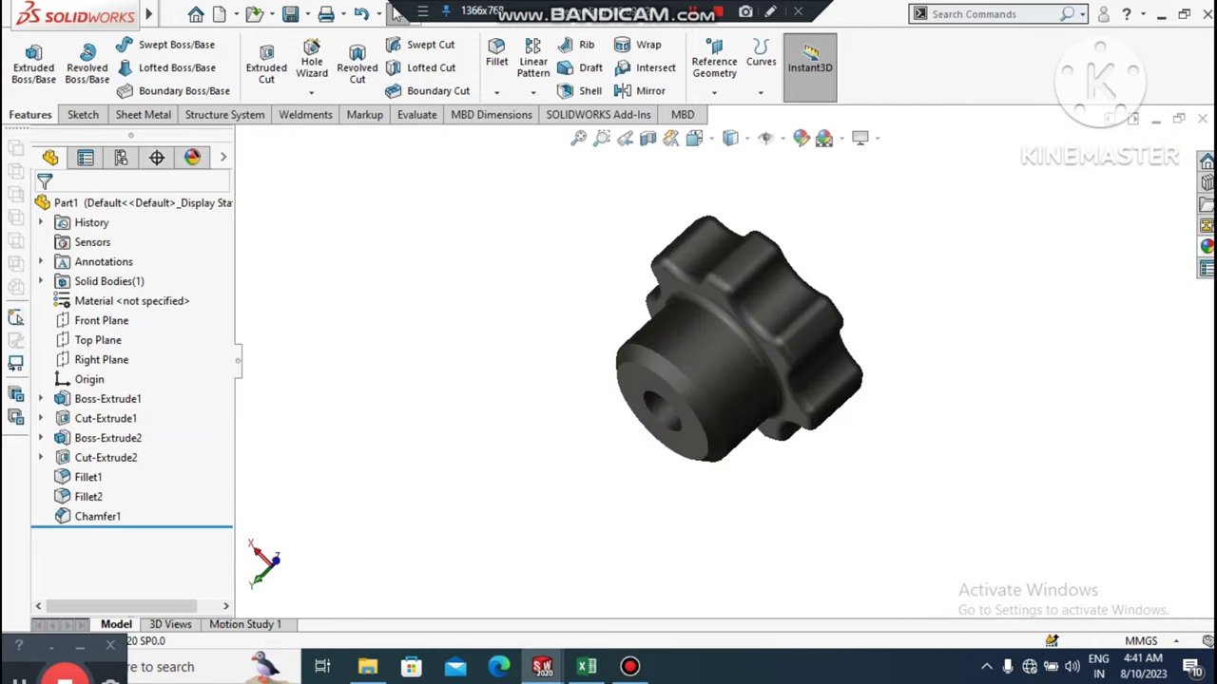
- On the flat face at the bottom of the hub's bore, sketch a circle about 5.5 mm in diameter centred on the origin
left_click(945, 449)
middle_click_drag(945, 449, 884, 375)
scroll(727, 361, "up", 2)
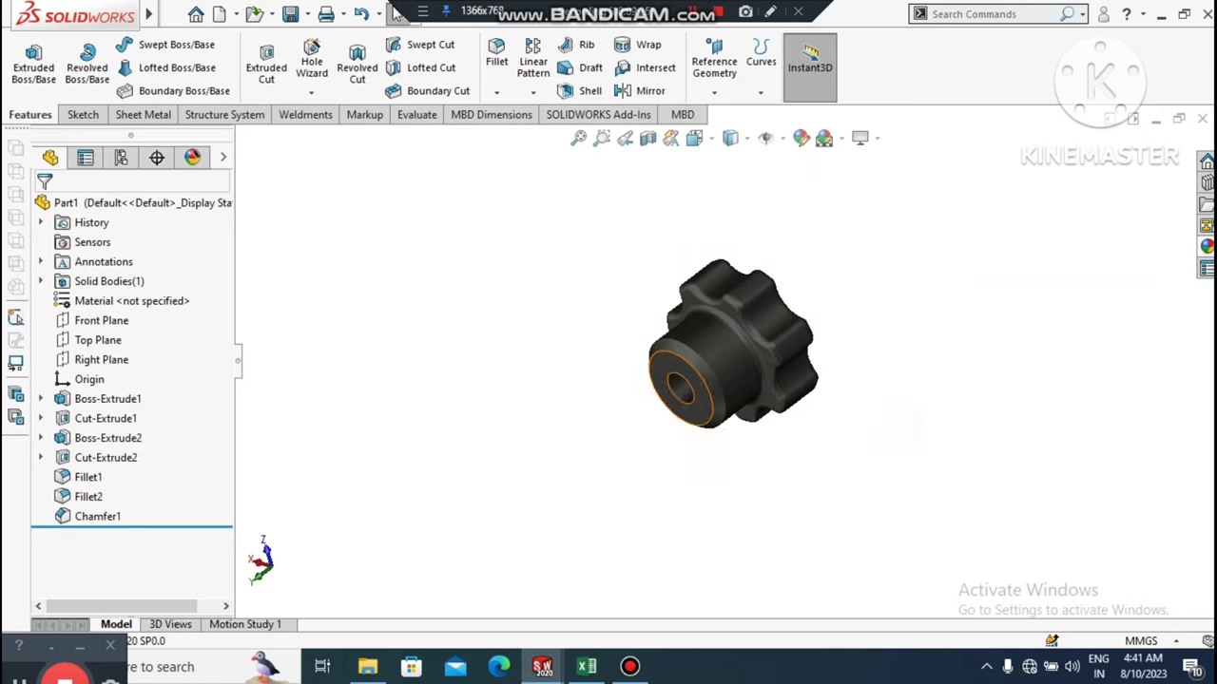
scroll(693, 389, "down", 4)
middle_click_drag(693, 389, 846, 328)
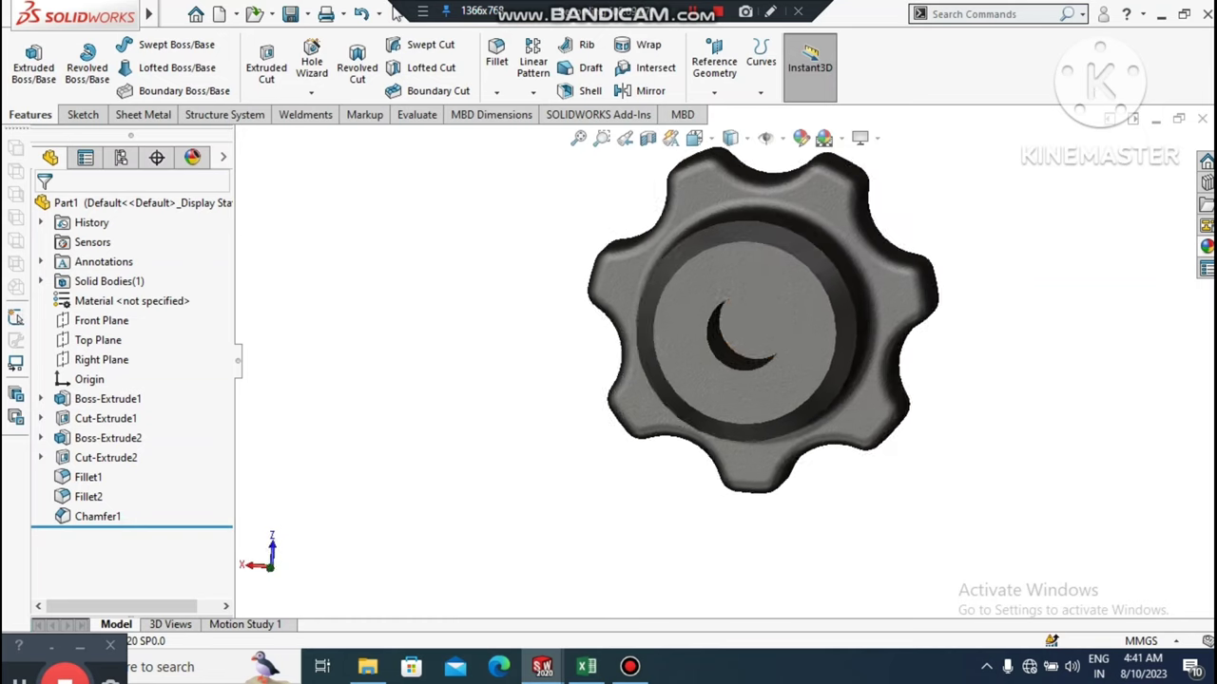
right_click(734, 323)
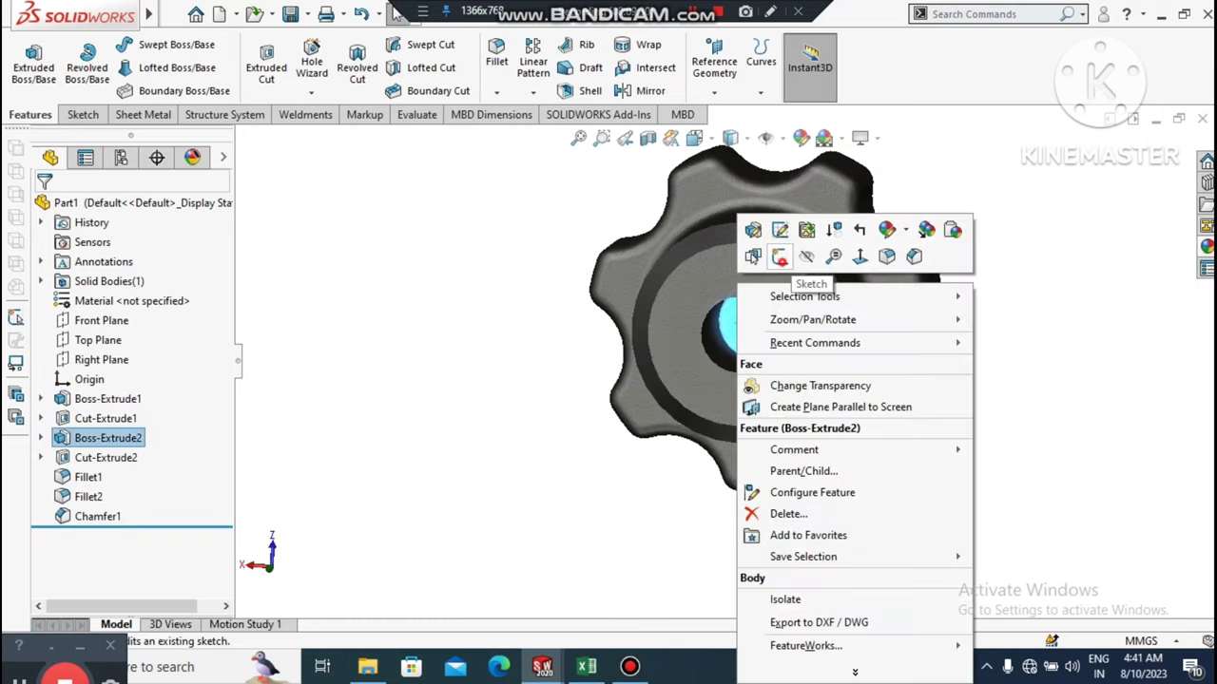
left_click(779, 256)
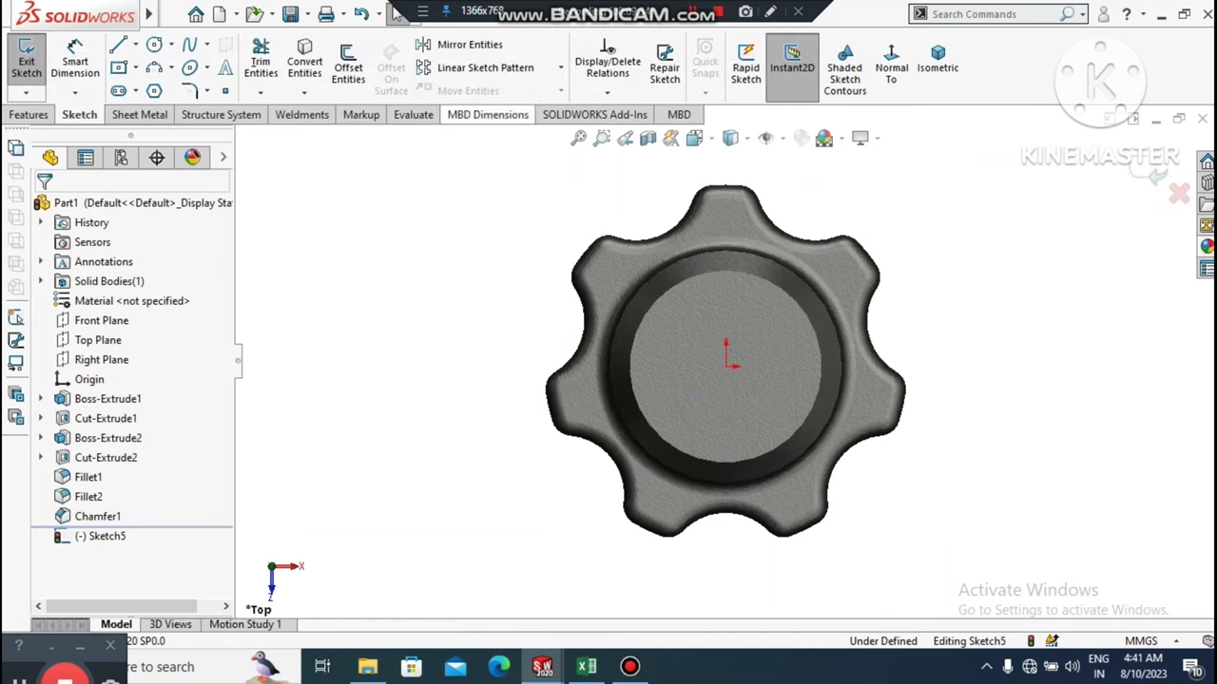
left_click(154, 45)
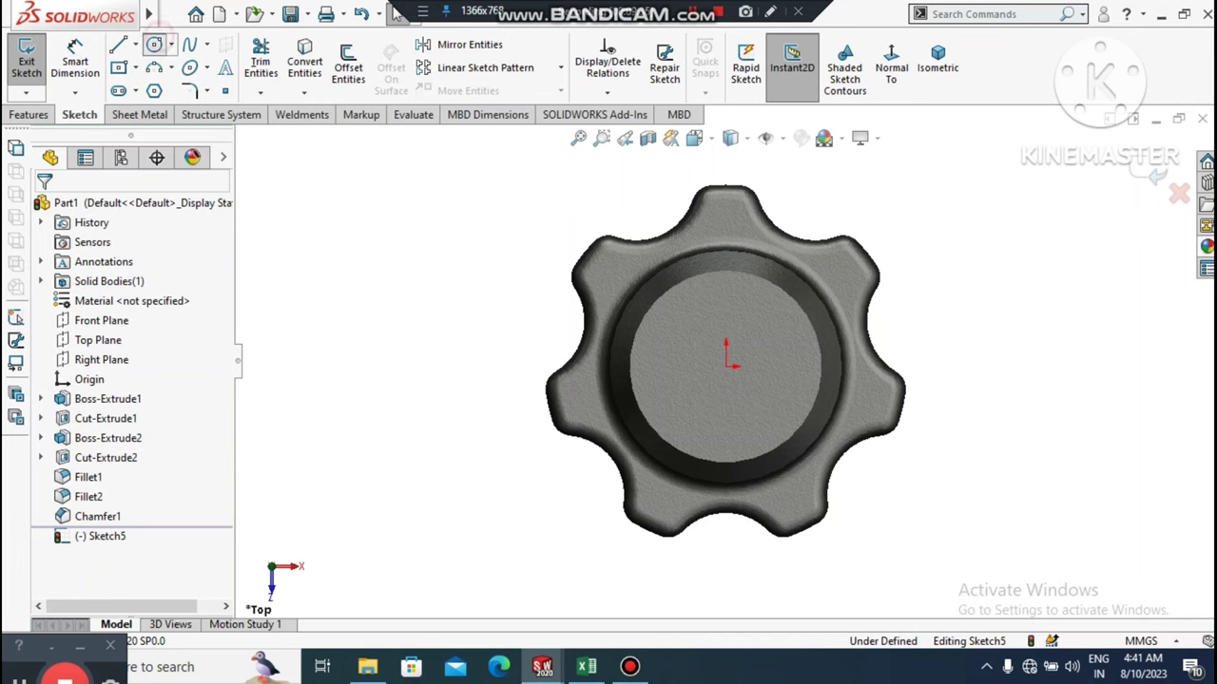
scroll(740, 324, "down", 3)
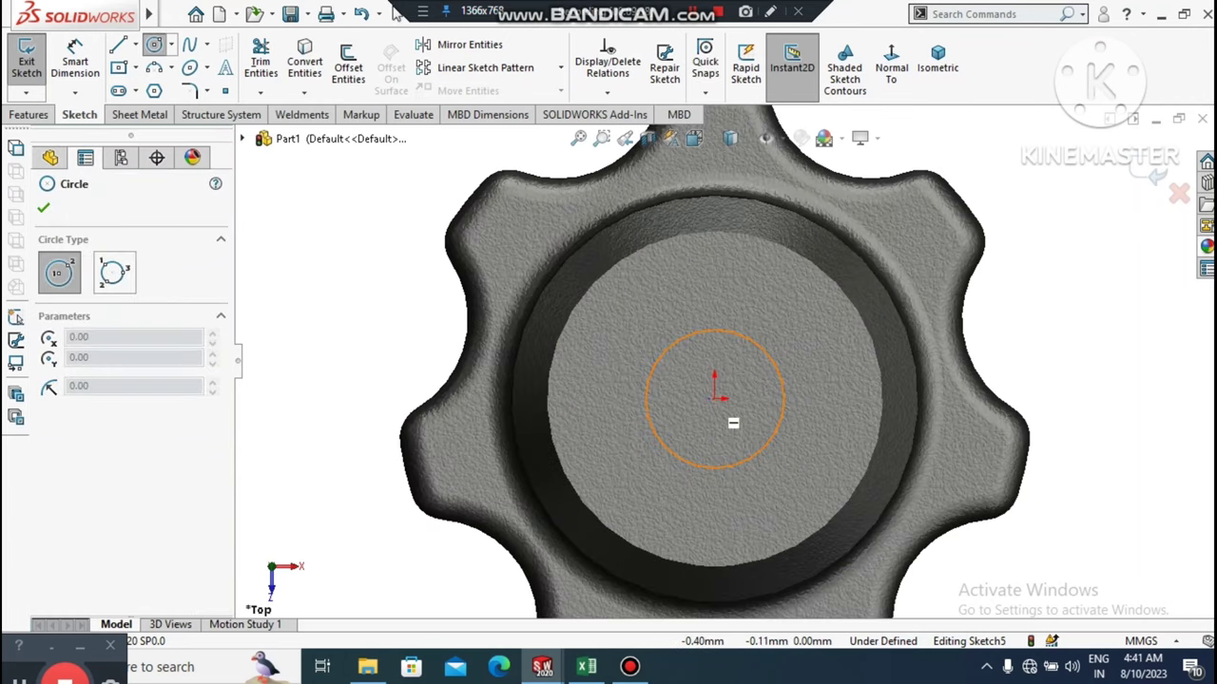
left_click(715, 399)
left_click(744, 361)
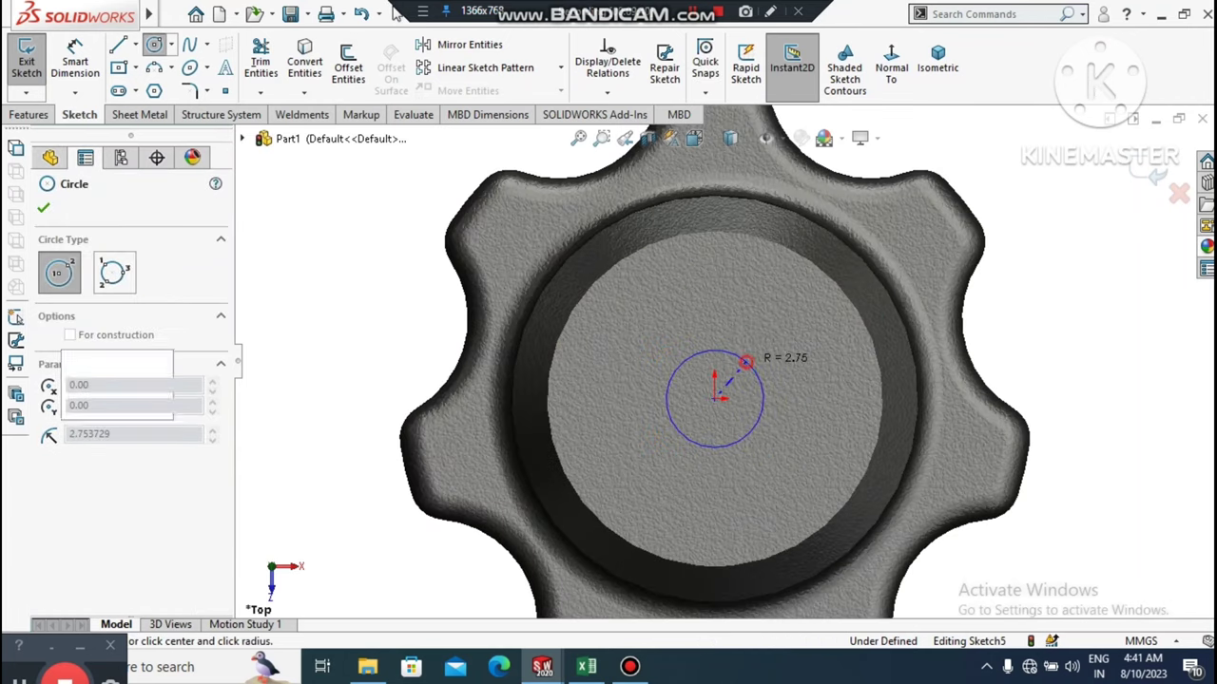
key("Escape")
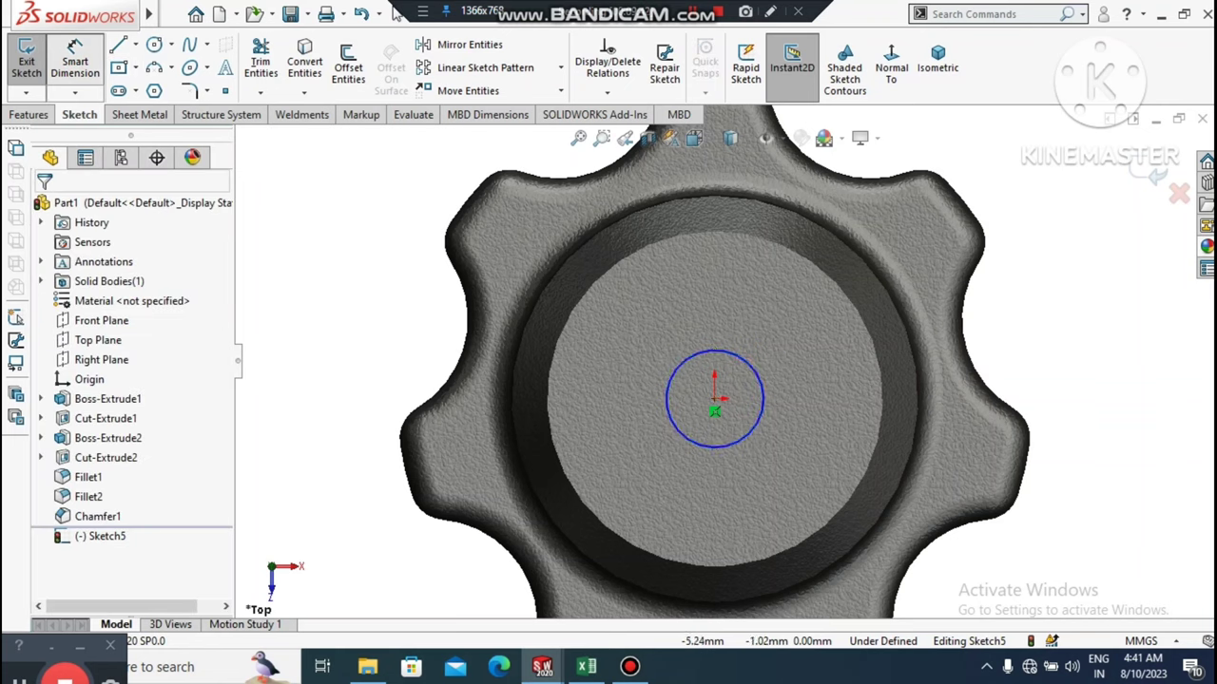
- Dimension the sketched circle's diameter to 8 mm
left_click(681, 434)
scroll(558, 478, "up", 4)
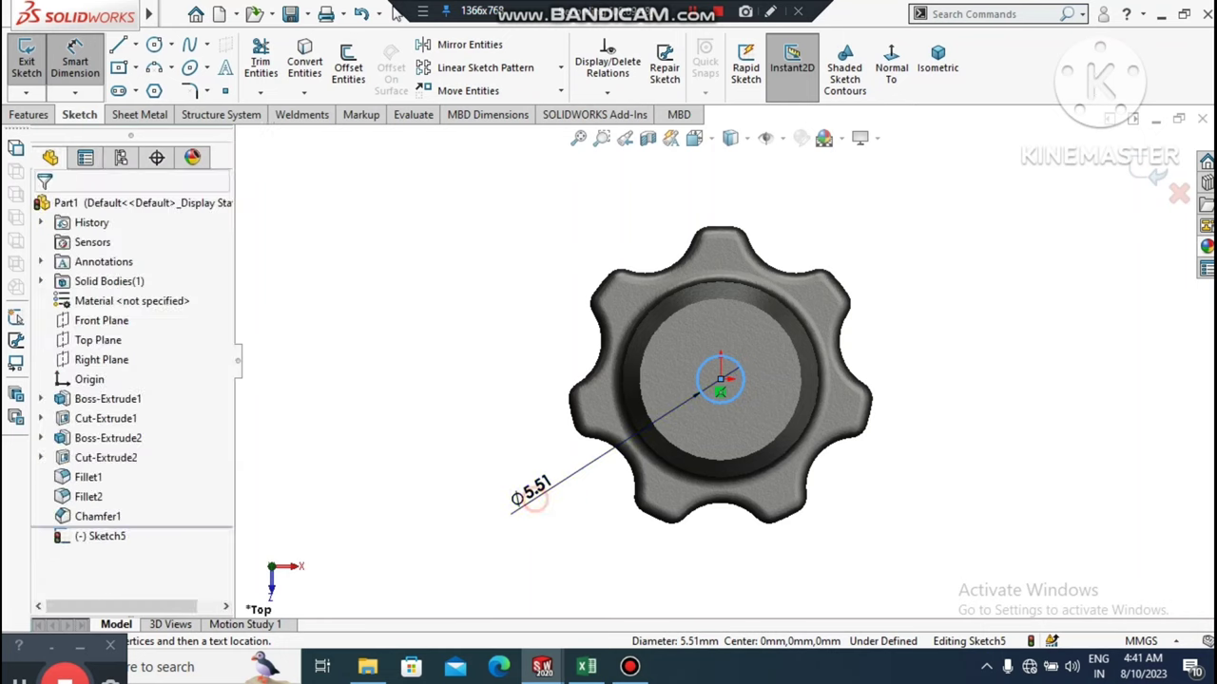
left_click(527, 490)
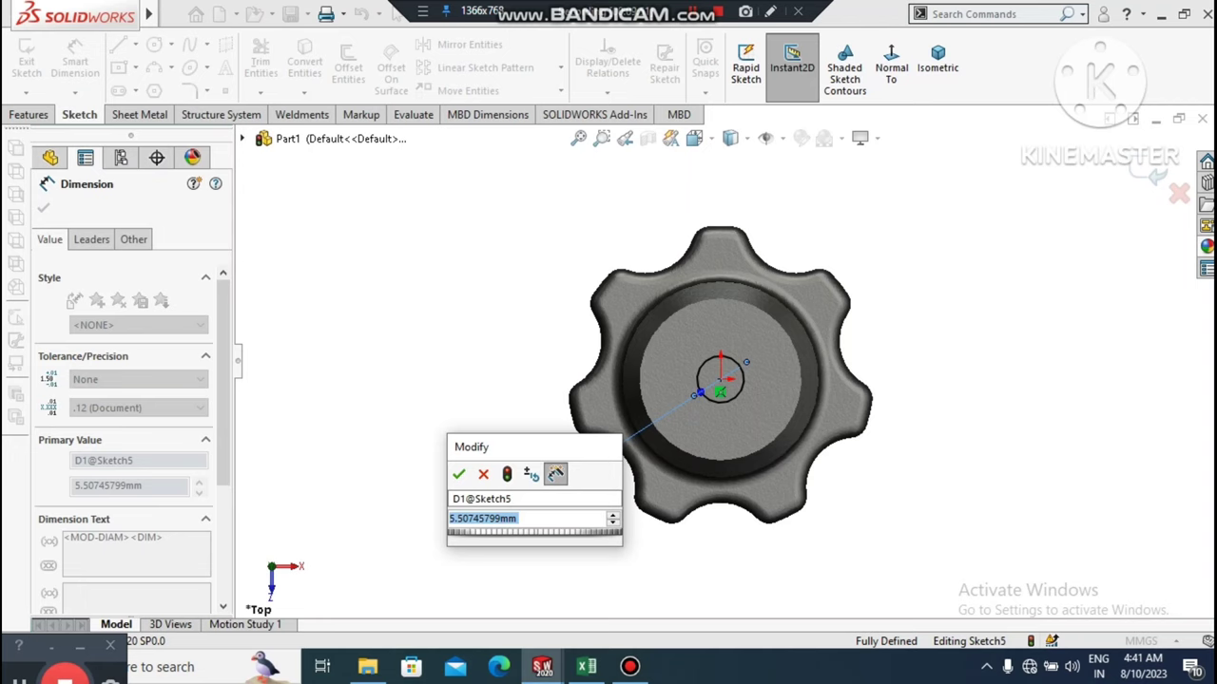
type("8")
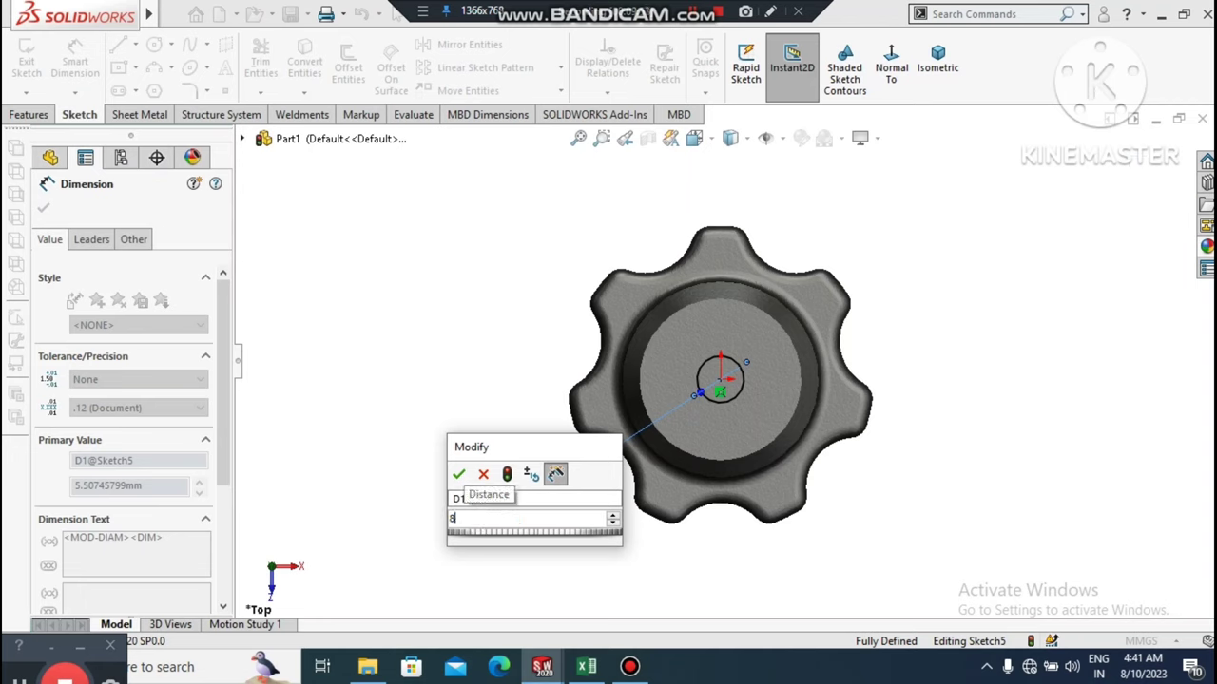
key("Return")
left_click(910, 376)
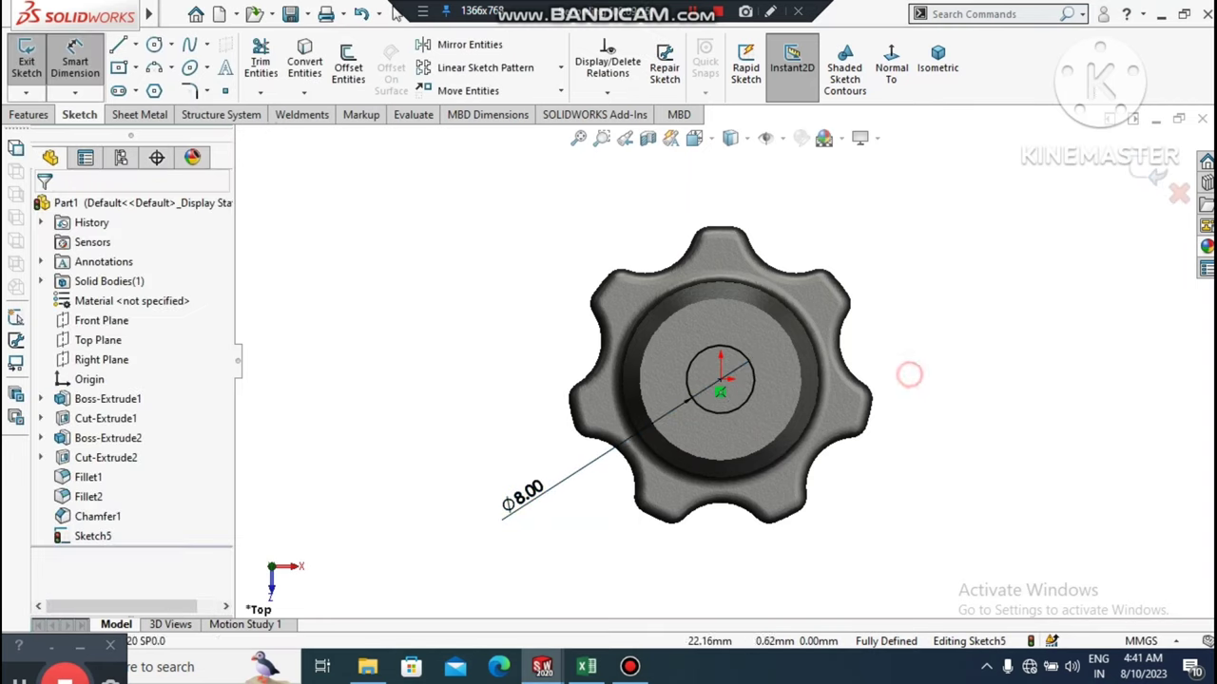
- Extrude the 8 mm circle 30 mm blind out of the hub's bore as a separate body, with Merge result turned off
middle_click_drag(929, 400, 864, 448)
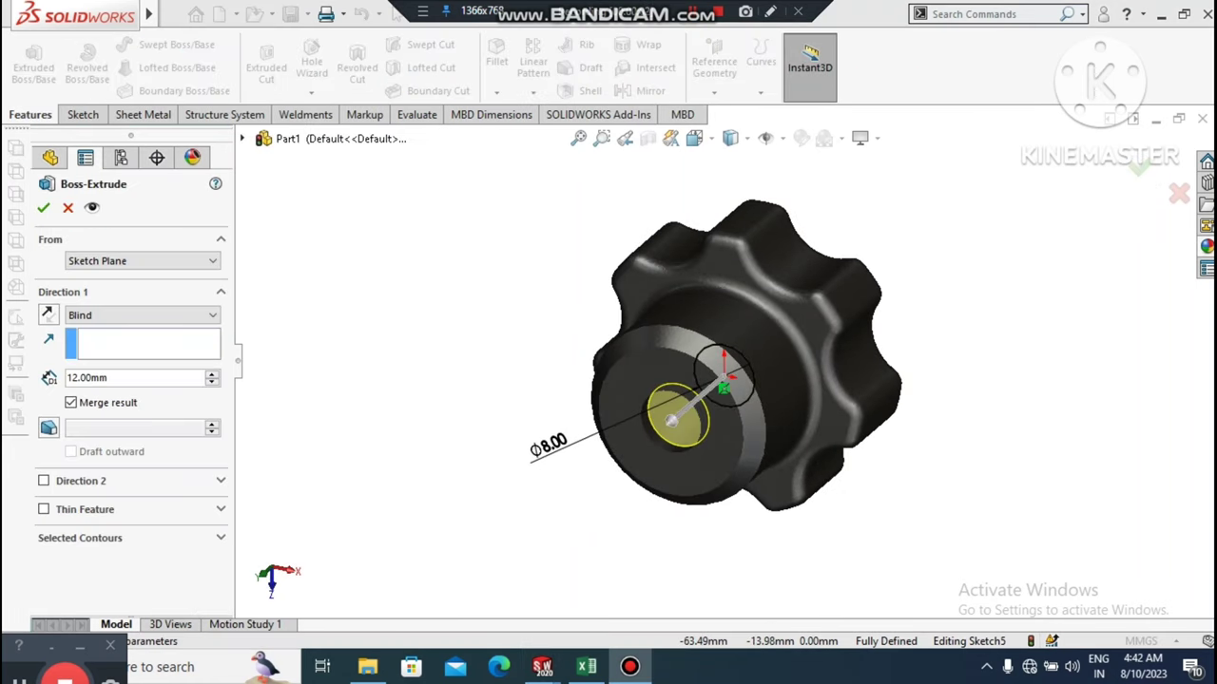
left_click(109, 377)
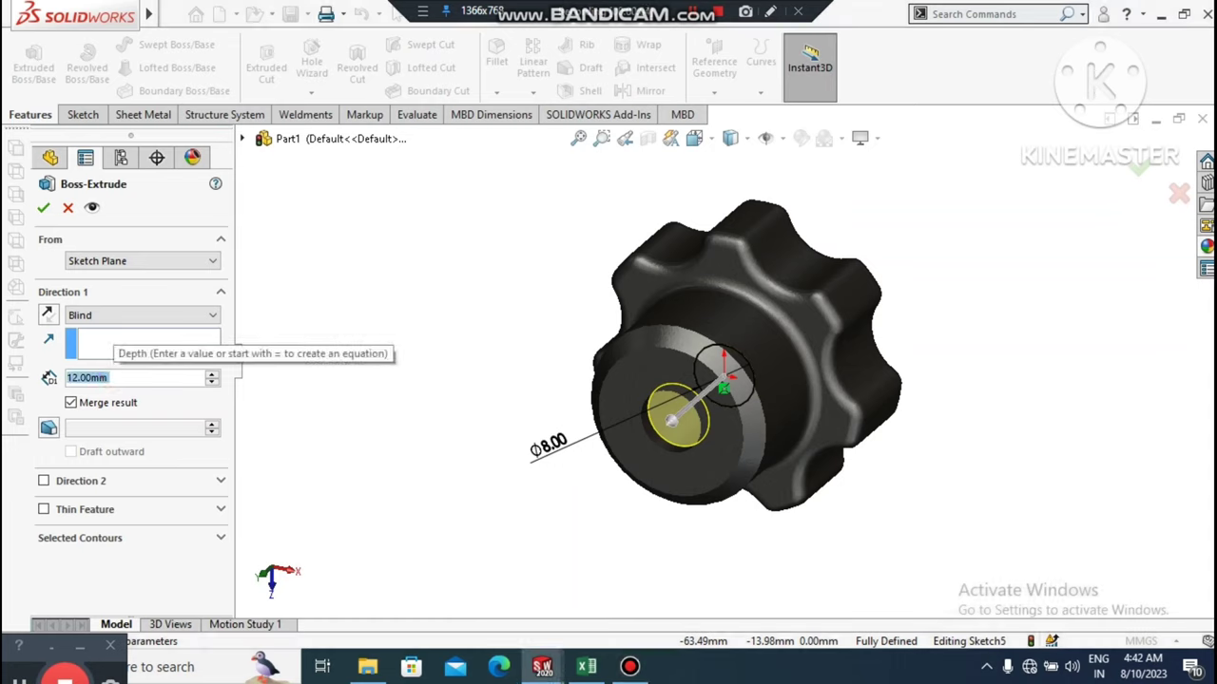
type("3")
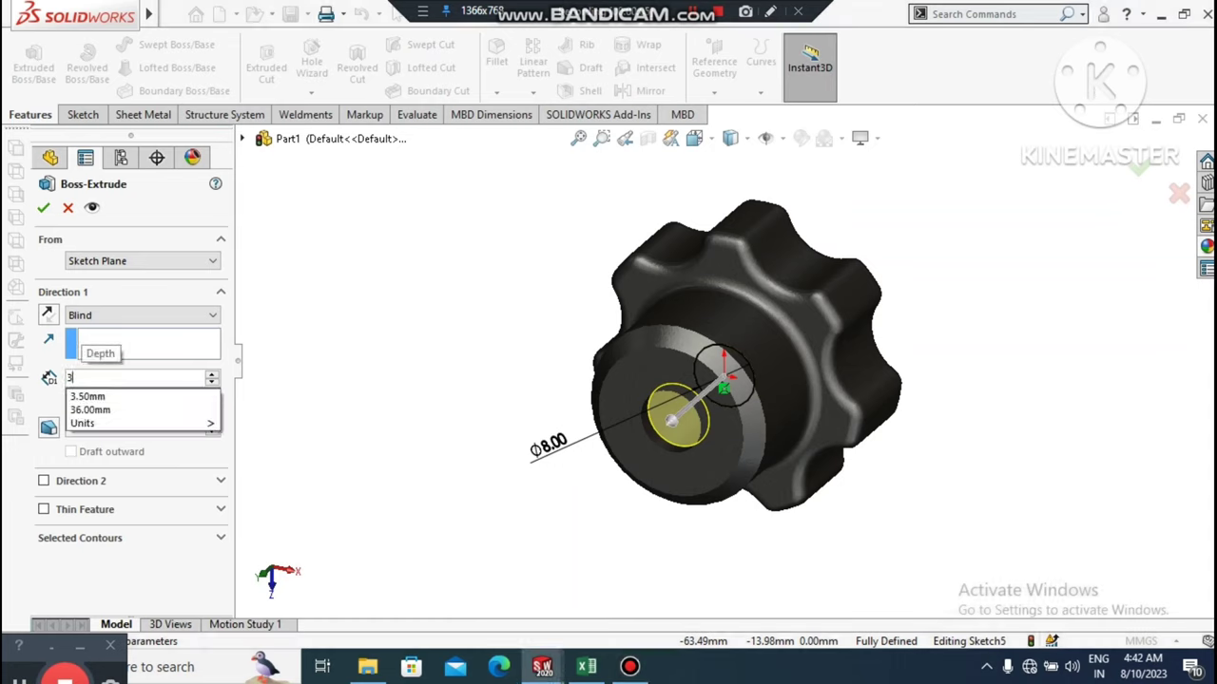
type("0")
key("Return")
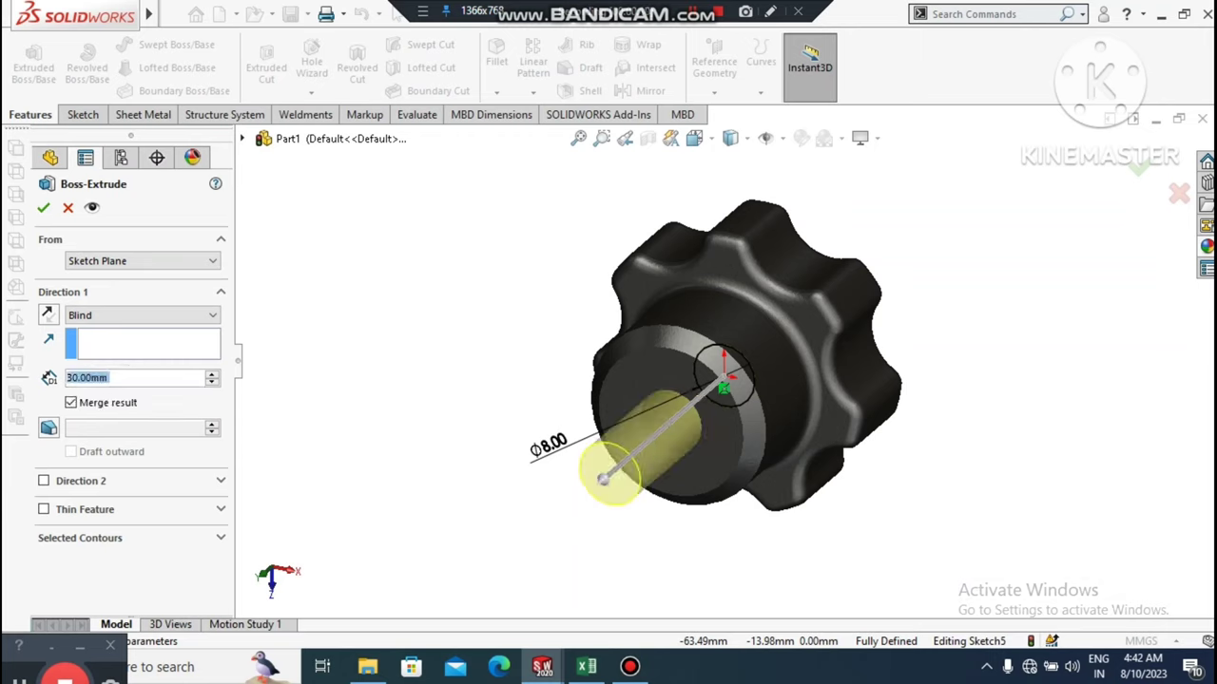
left_click(84, 403)
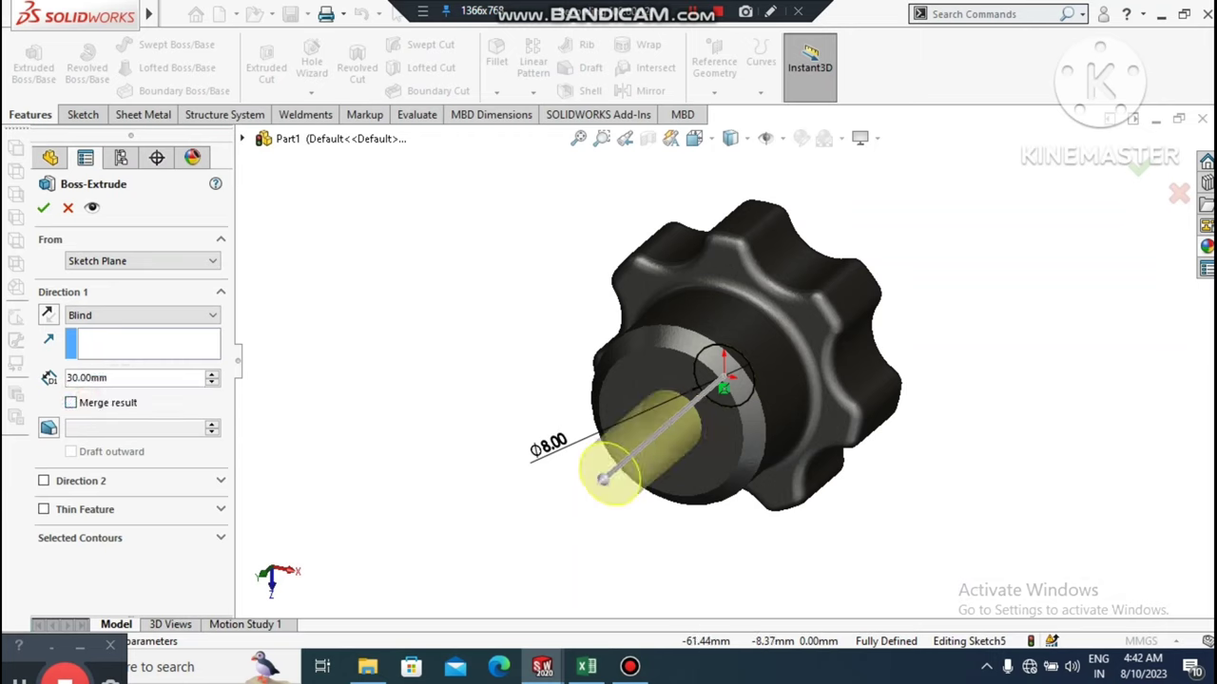
left_click(43, 207)
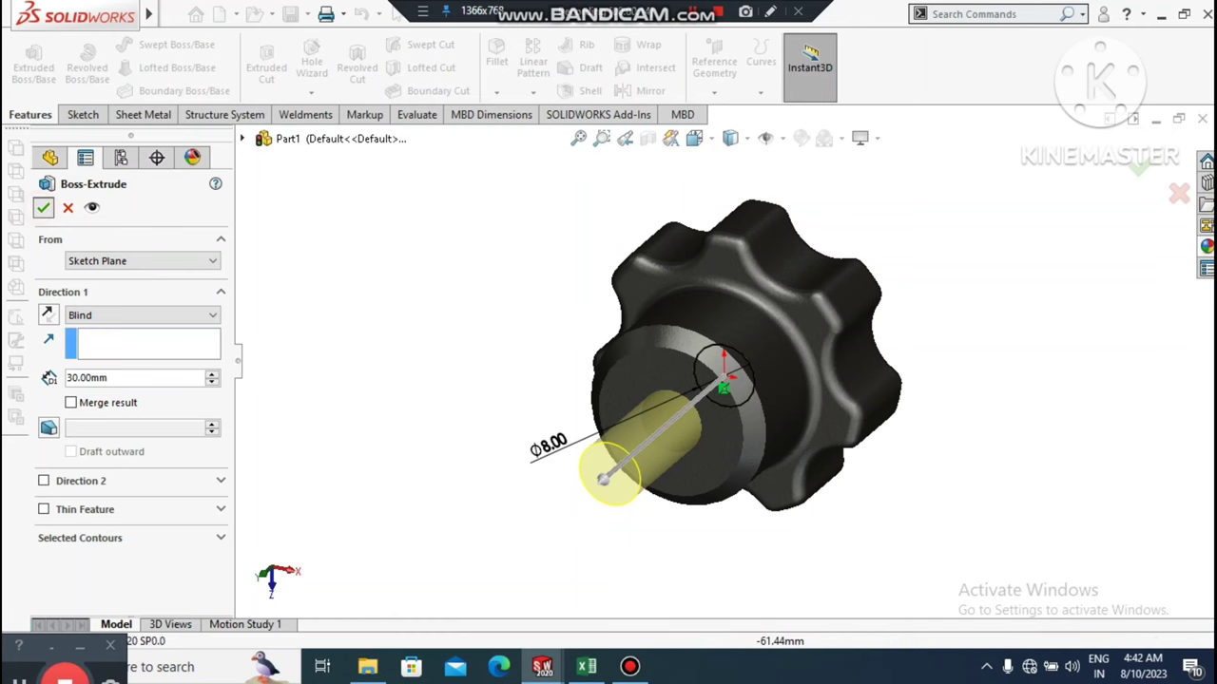
left_click(385, 367)
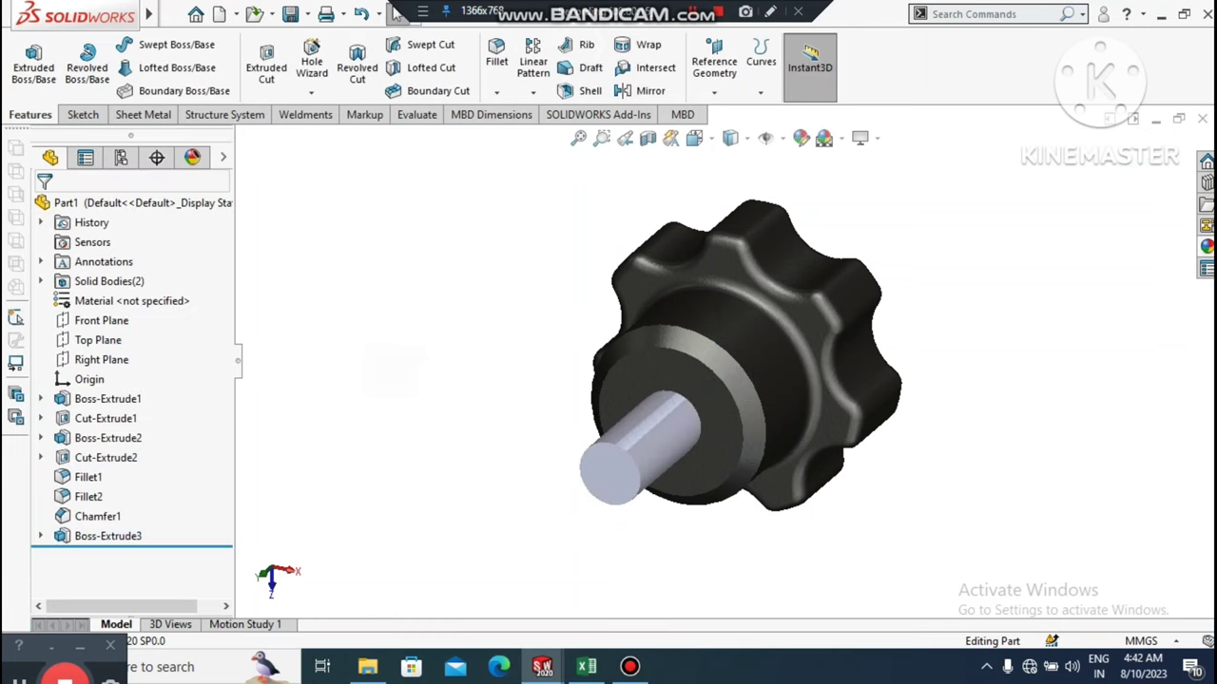
- Open the Steel category of the metal appearances for the bolt shank
scroll(728, 364, "up", 1)
middle_click_drag(727, 364, 561, 366)
key("Left")
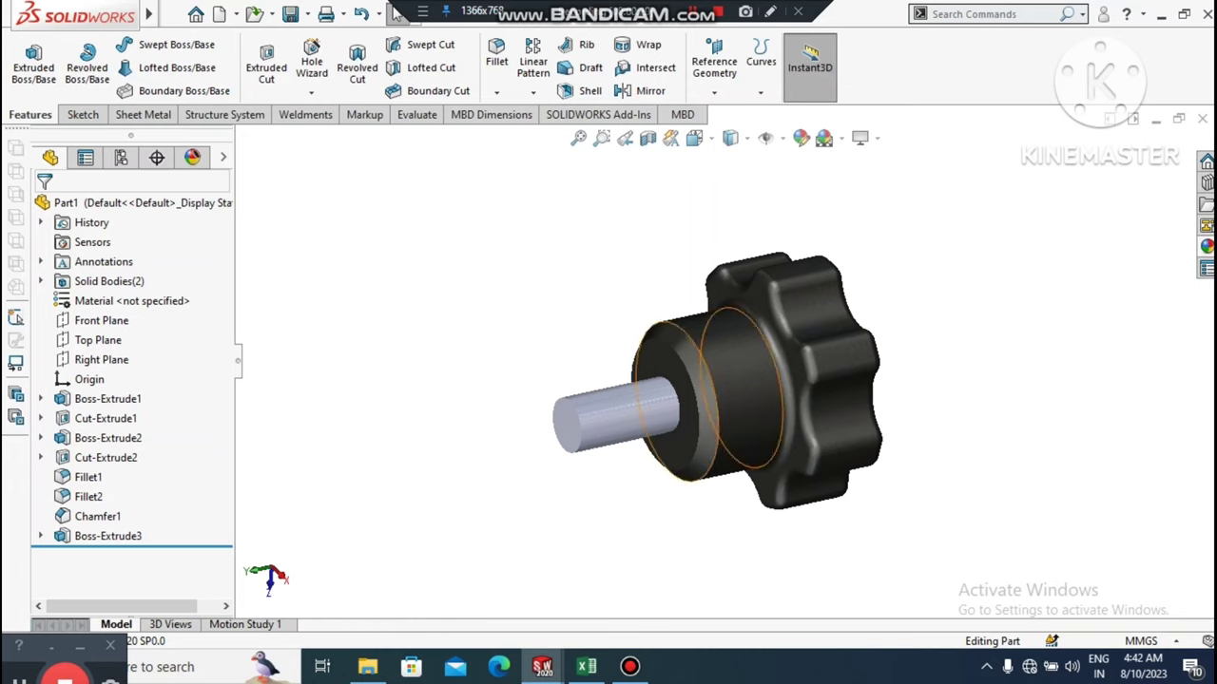
left_click(1206, 246)
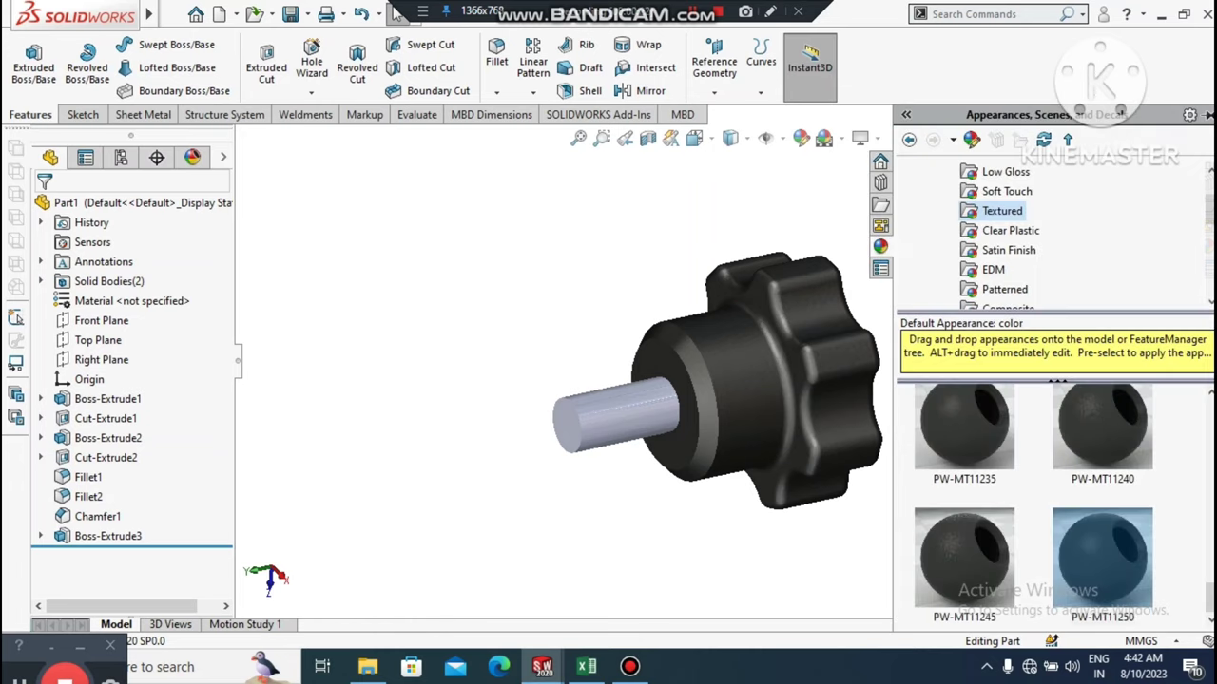
scroll(1003, 271, "up", 2)
scroll(1045, 247, "down", 3)
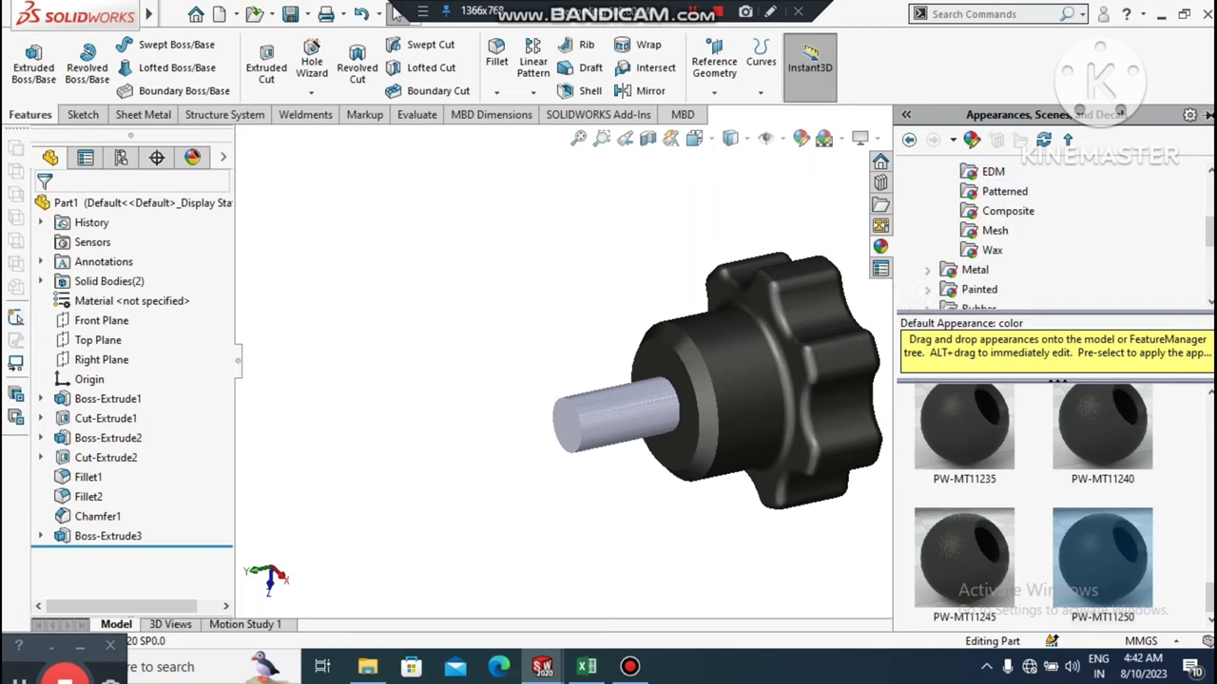
left_click(927, 271)
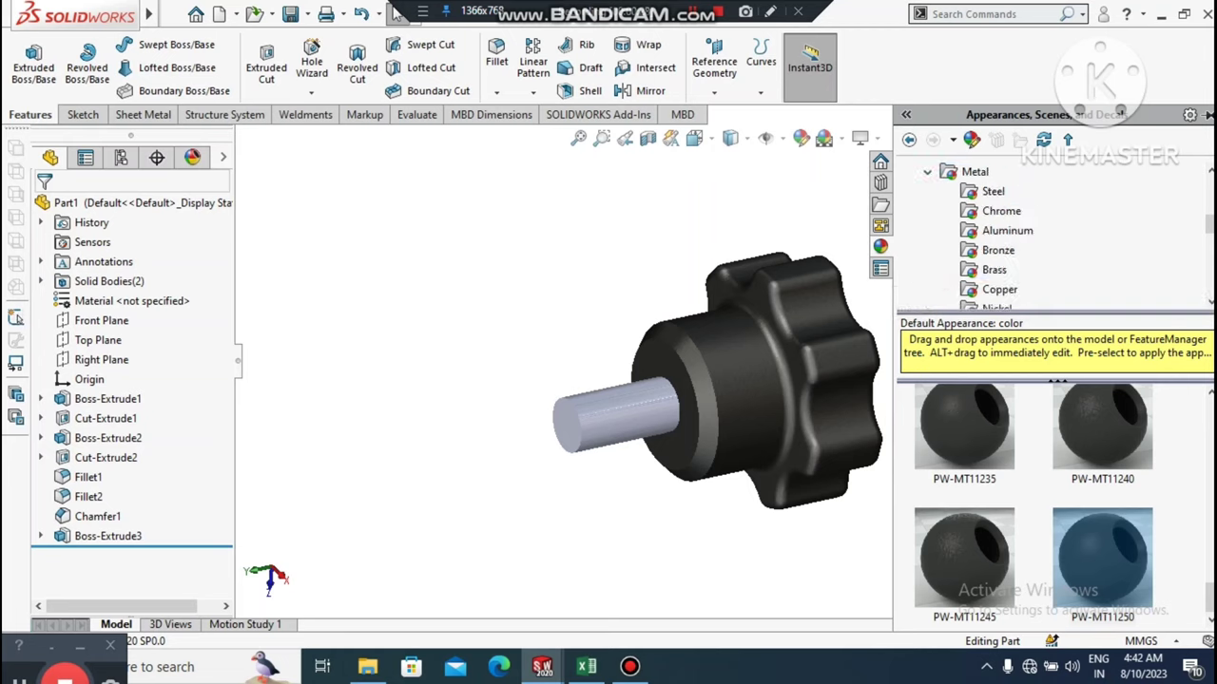
scroll(1045, 238, "up", 5)
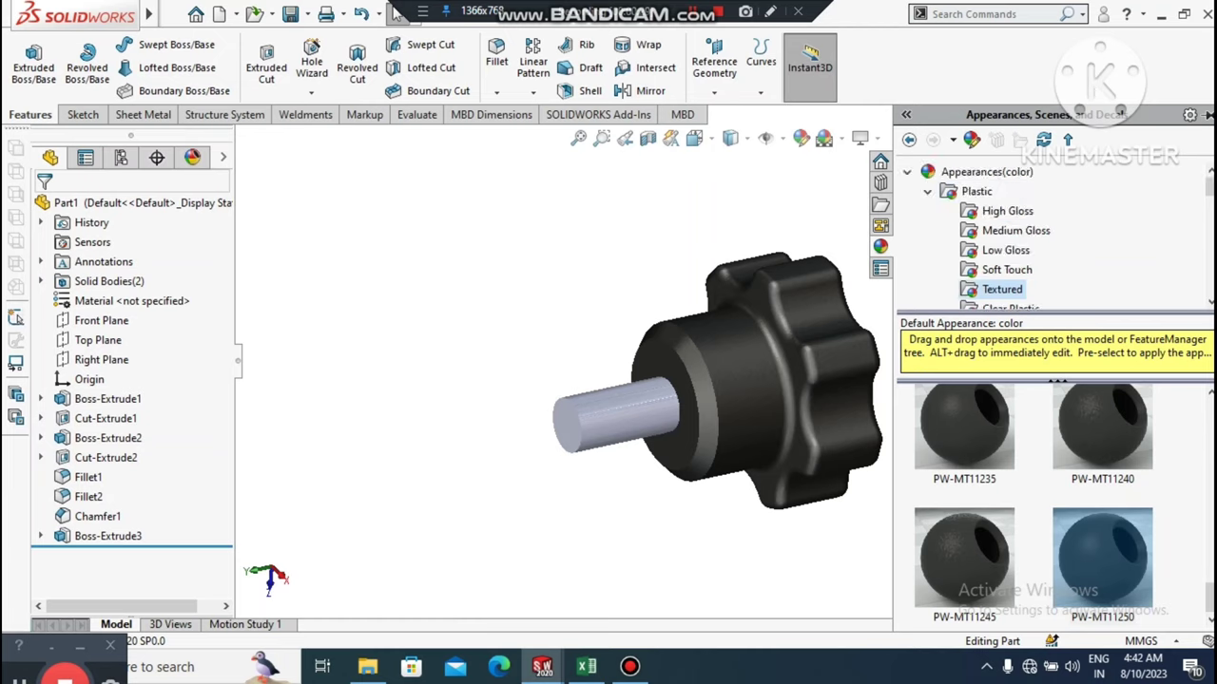
scroll(1046, 238, "down", 4)
scroll(1045, 237, "up", 4)
scroll(1046, 238, "down", 5)
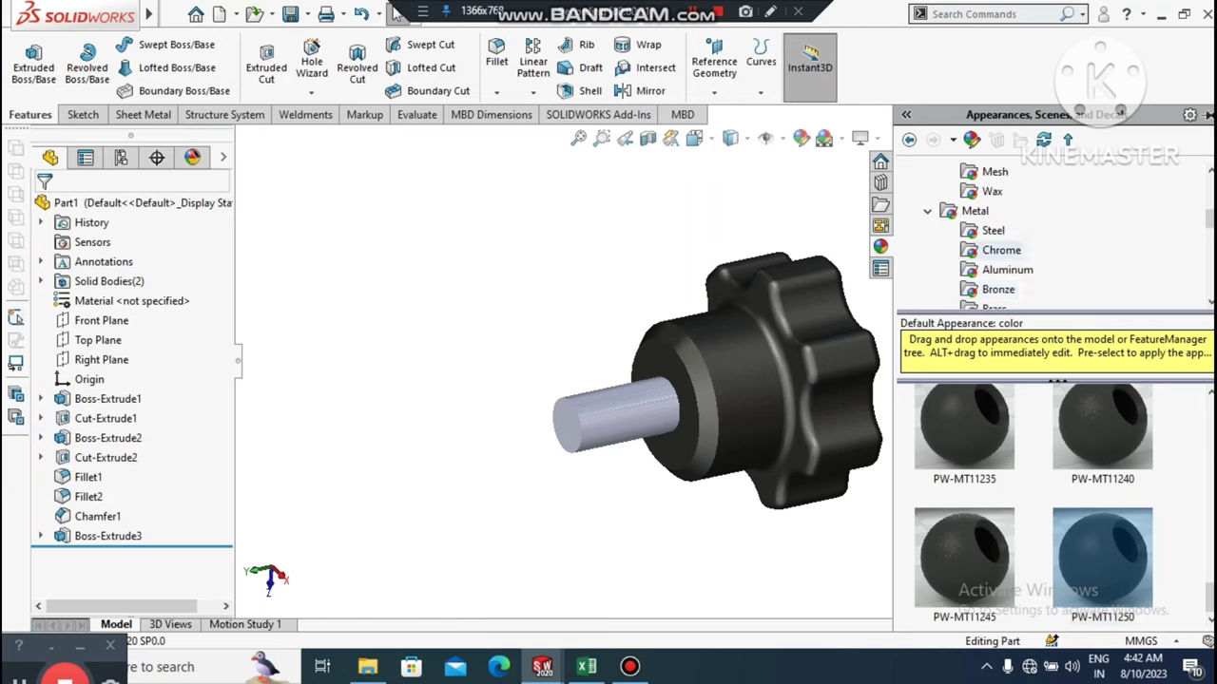
left_click(992, 230)
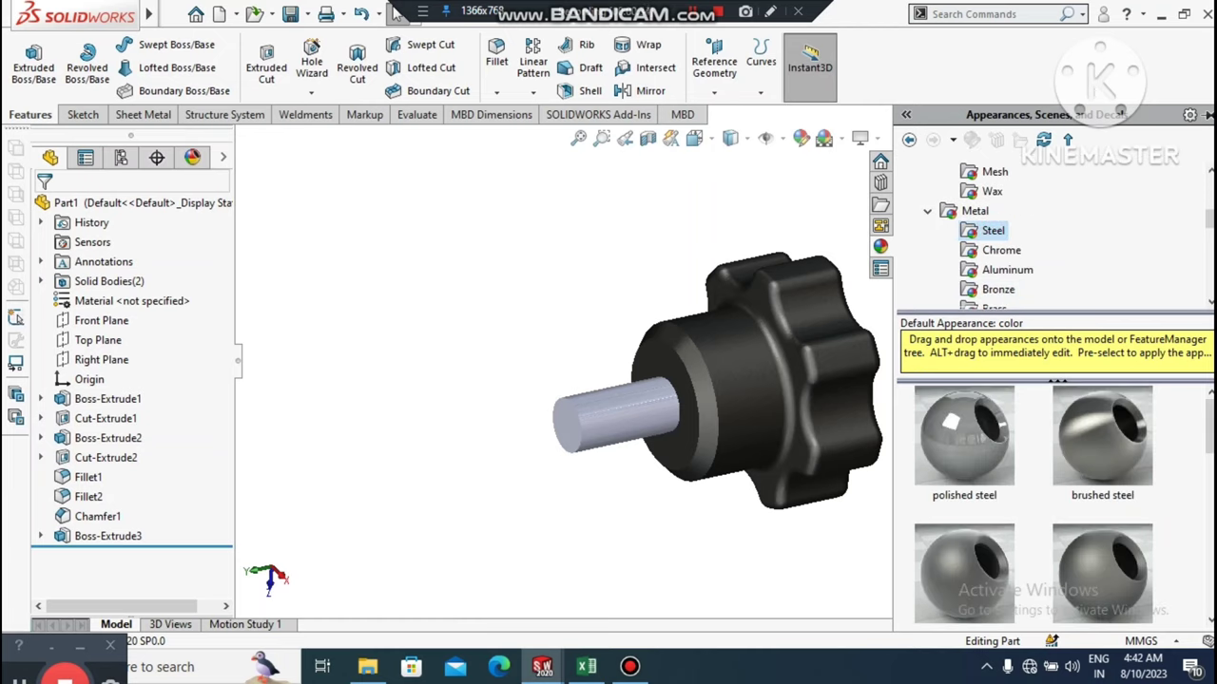
- Apply the brushed steel appearance to the bolt shank
scroll(1051, 485, "down", 1)
scroll(1050, 485, "up", 1)
scroll(1050, 485, "down", 1)
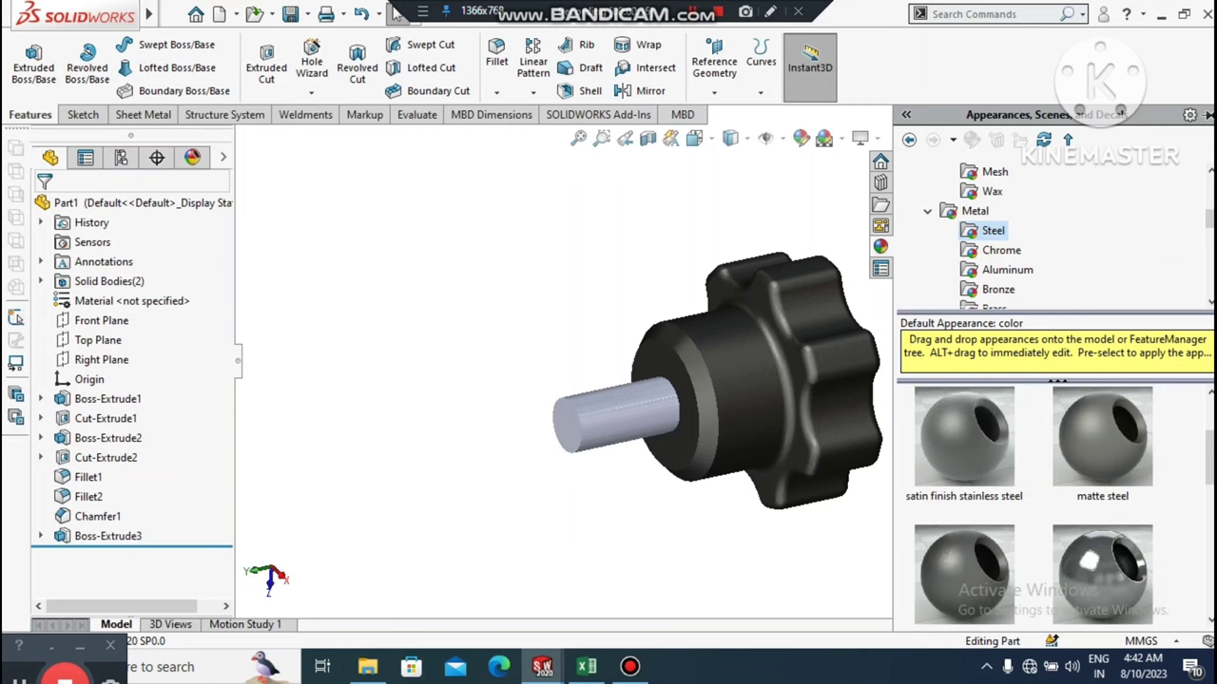
scroll(1033, 504, "up", 1)
left_click(1076, 433)
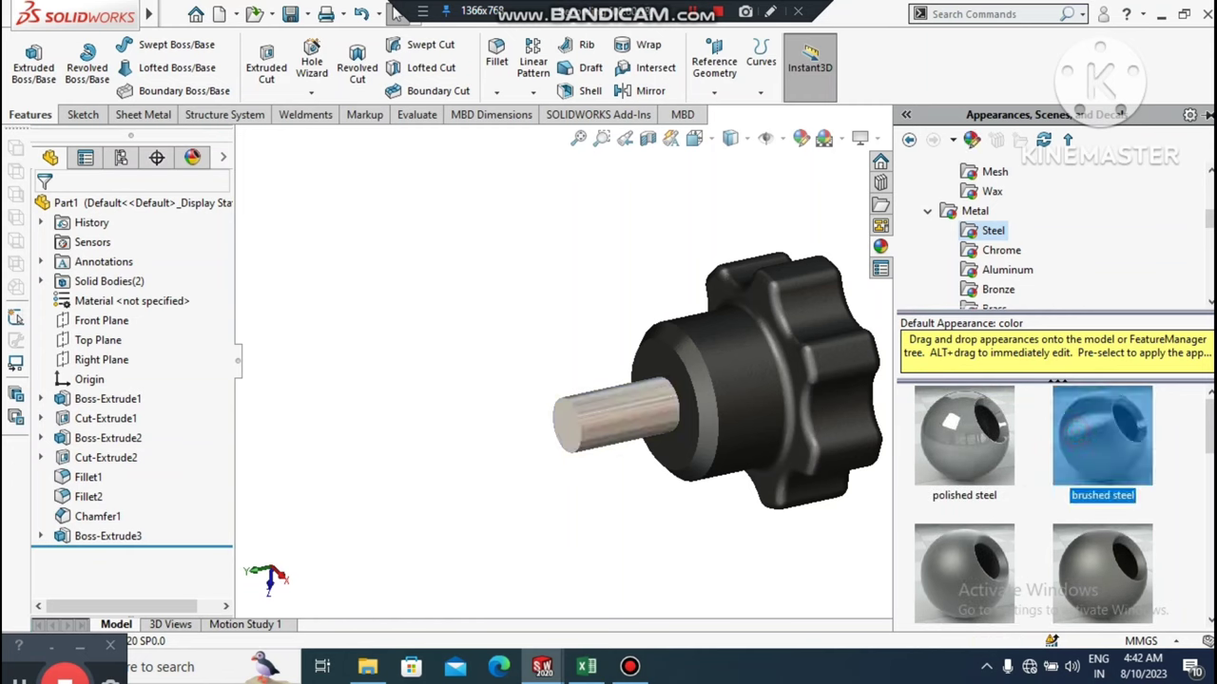
mouse_move(1076, 432)
left_click(614, 538)
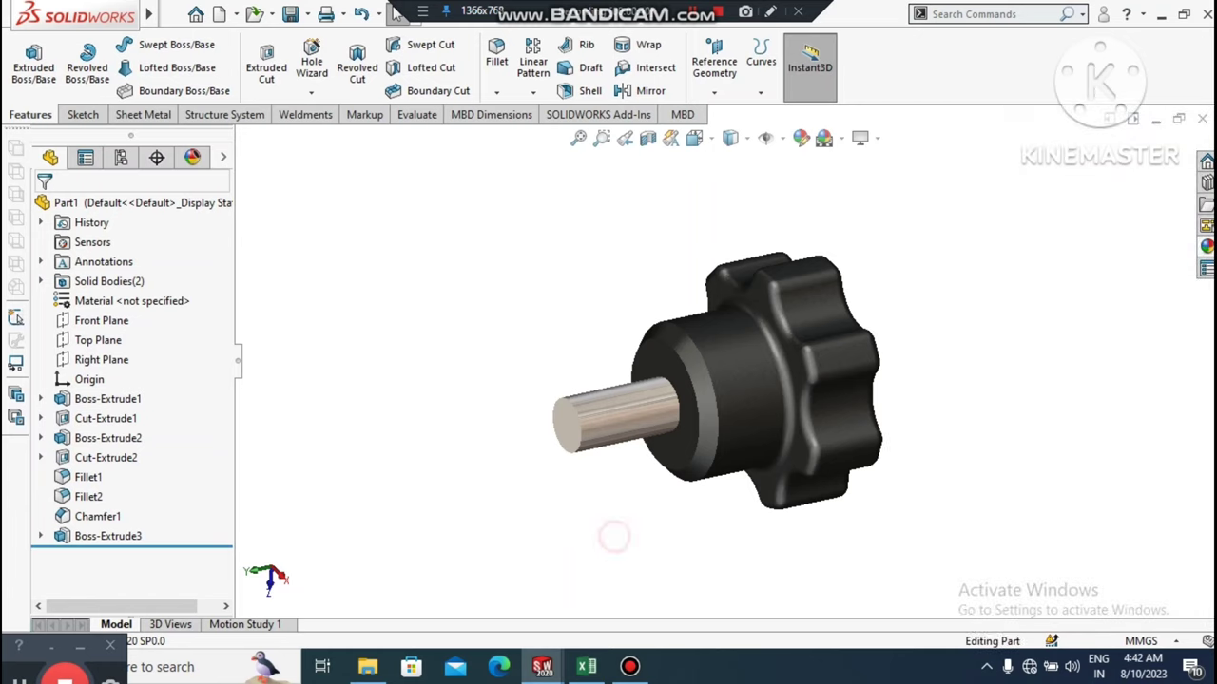
- Start a Thread feature on the circular edge at the free end of the bolt shank
middle_click_drag(614, 532, 666, 626)
scroll(742, 428, "down", 1)
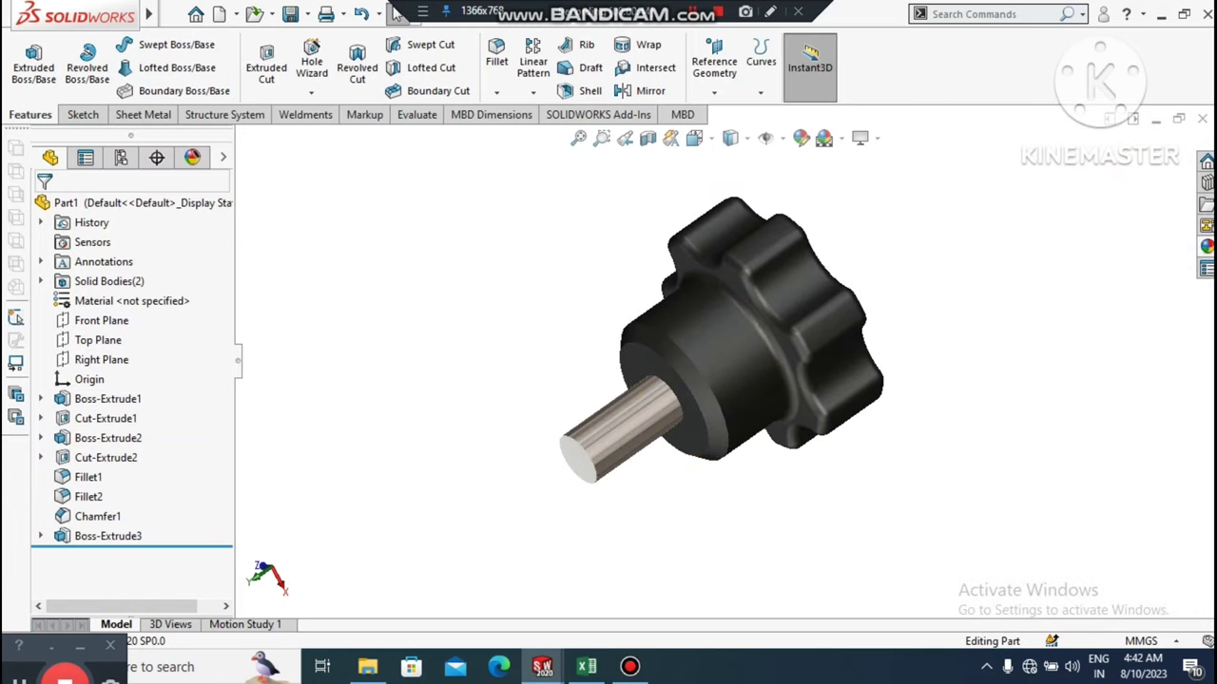
left_click(599, 221)
left_click(311, 92)
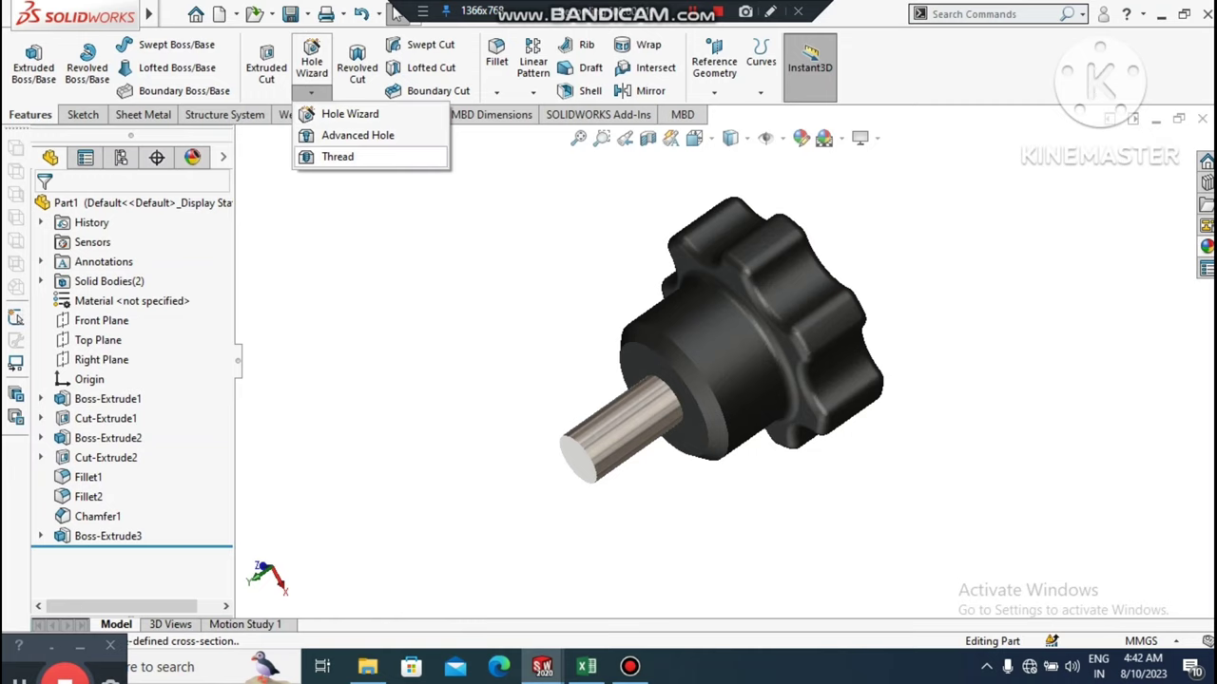
left_click(337, 157)
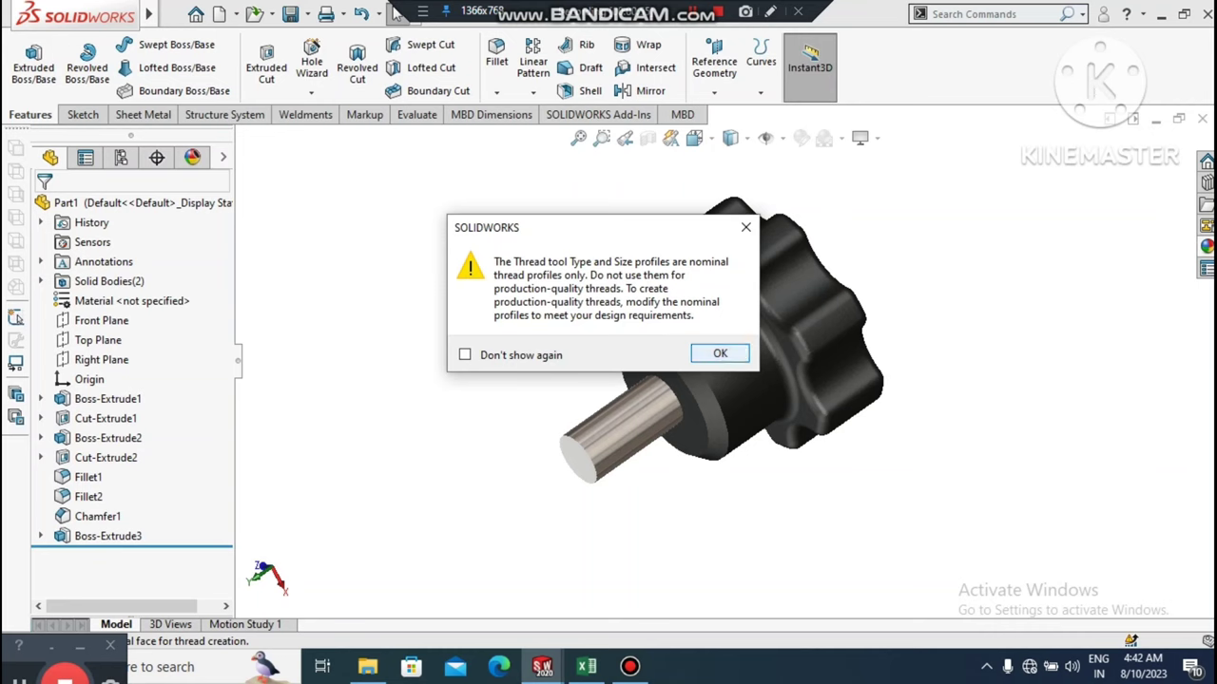
left_click(719, 354)
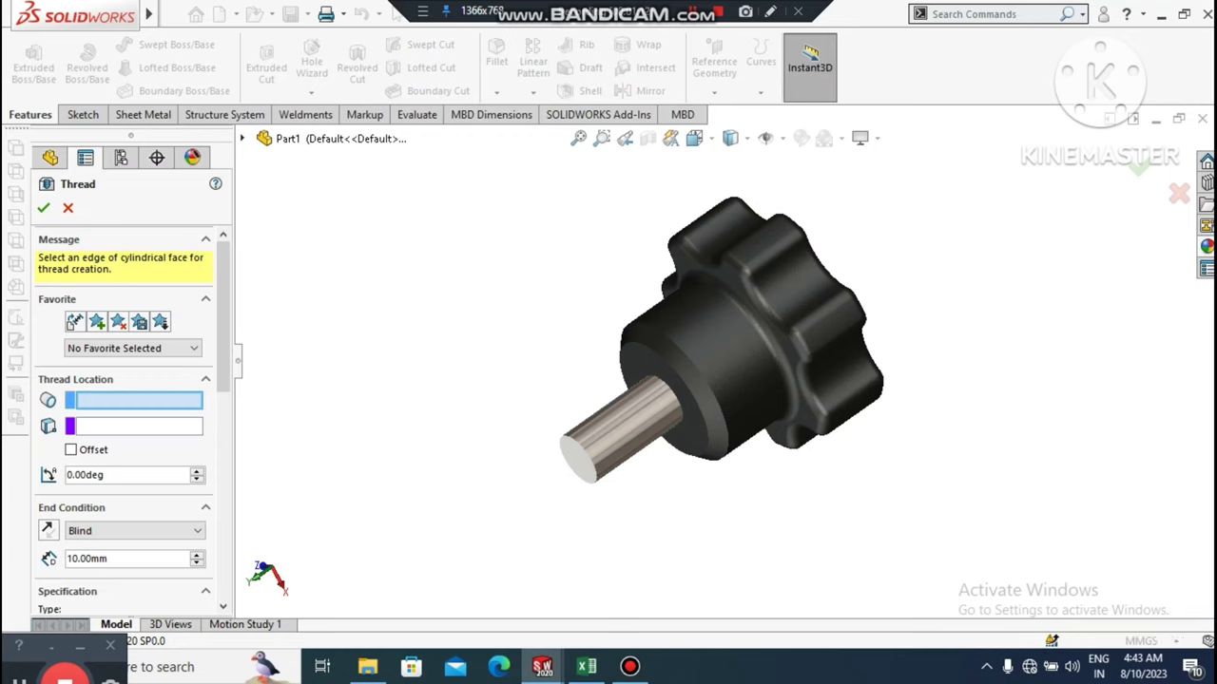
left_click(572, 436)
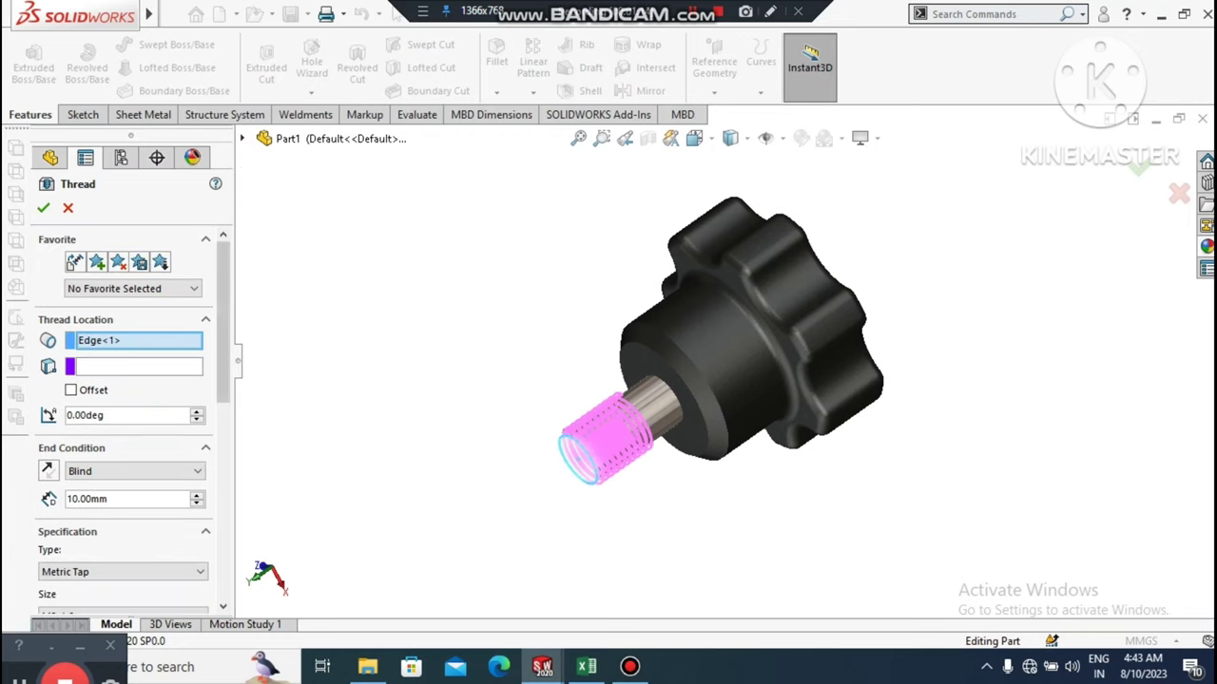
- Set the thread's end condition to Up To Selection, ending at the flat end face of the knob's hub
scroll(123, 418, "down", 5)
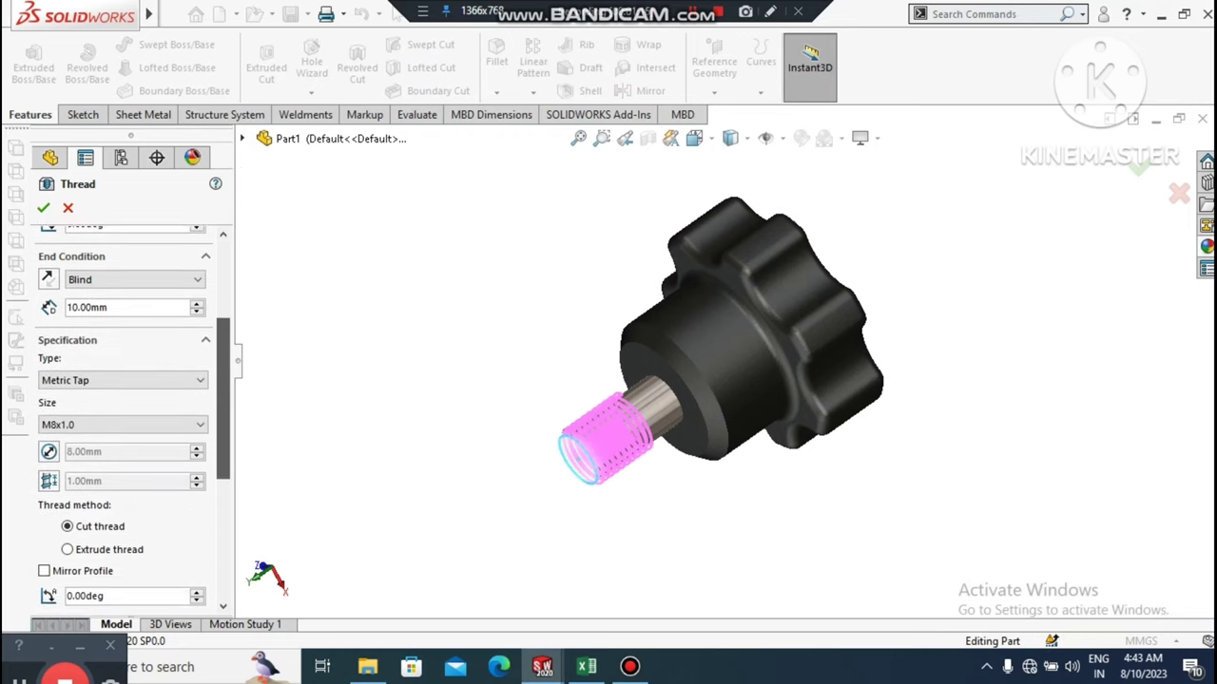
scroll(124, 419, "down", 2)
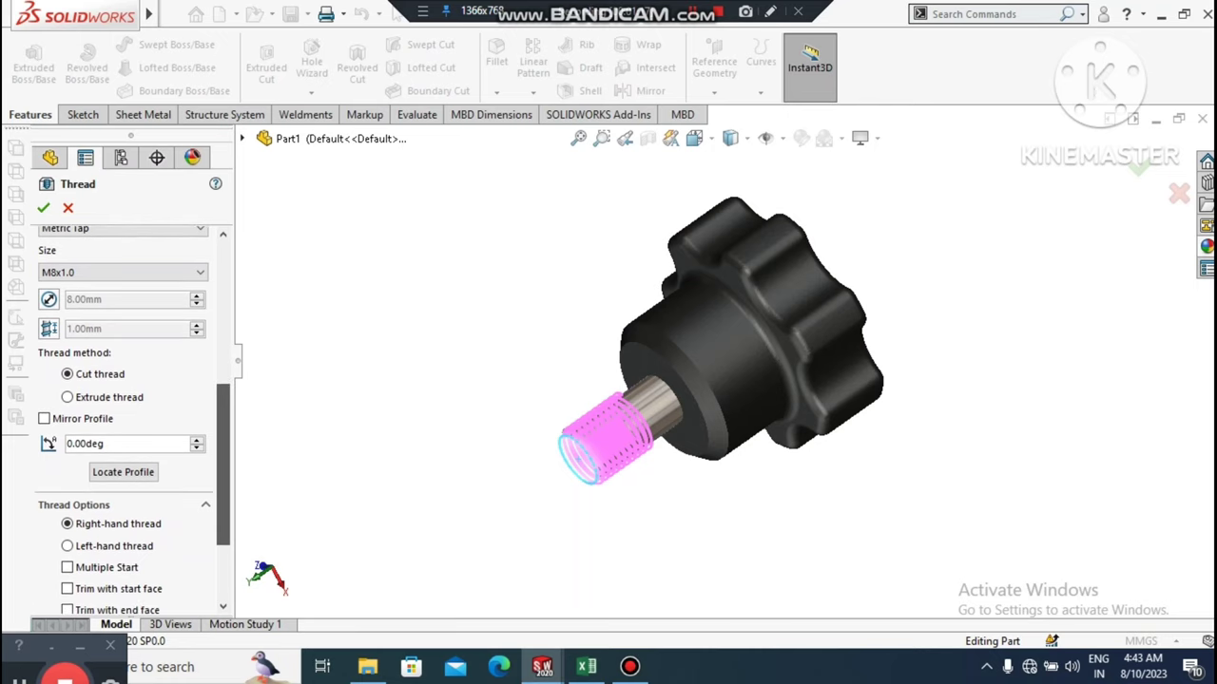
scroll(124, 418, "down", 1)
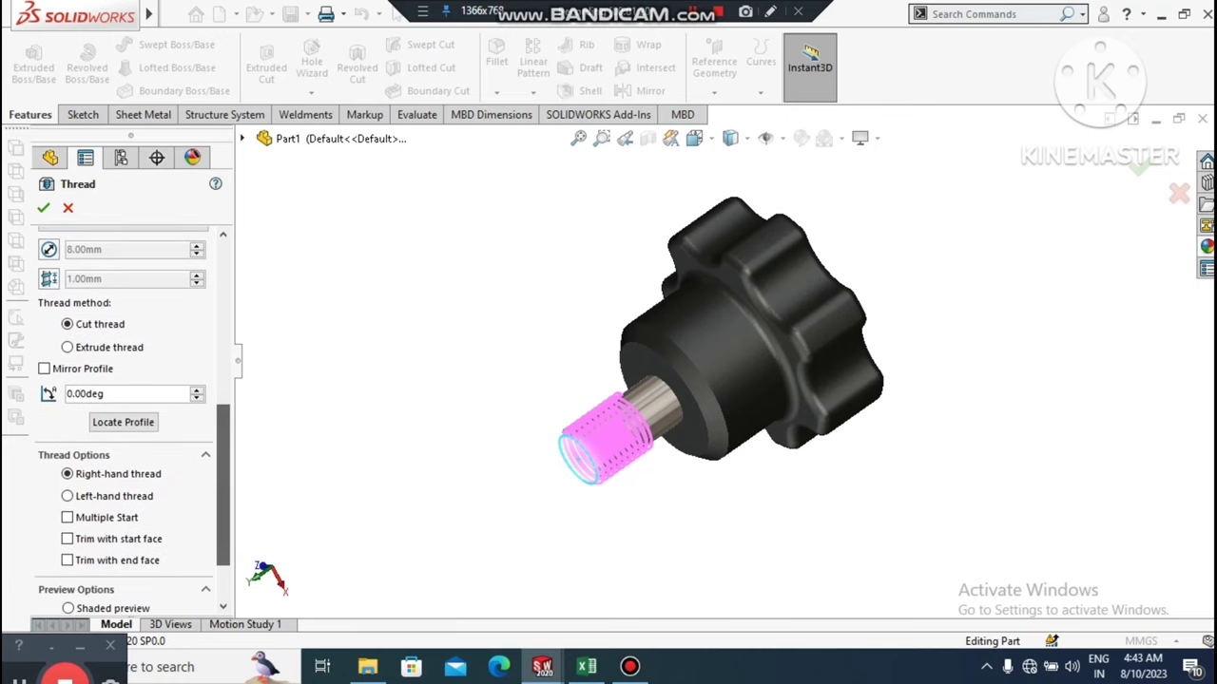
scroll(123, 418, "down", 2)
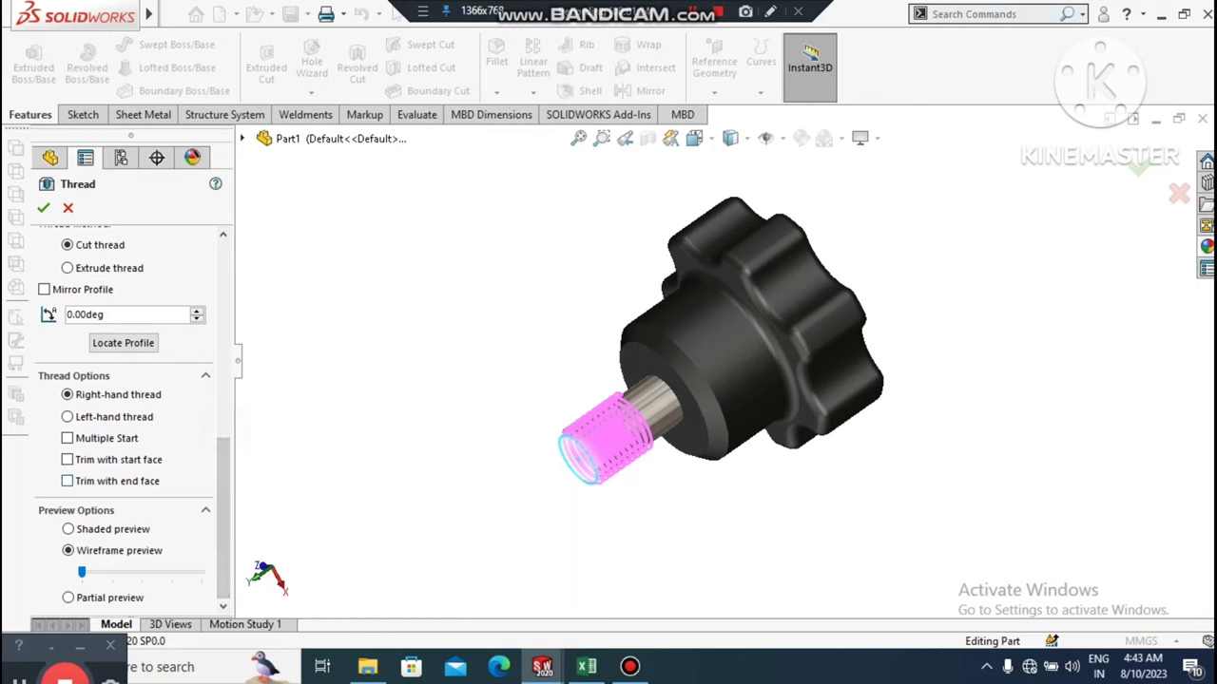
scroll(124, 418, "up", 7)
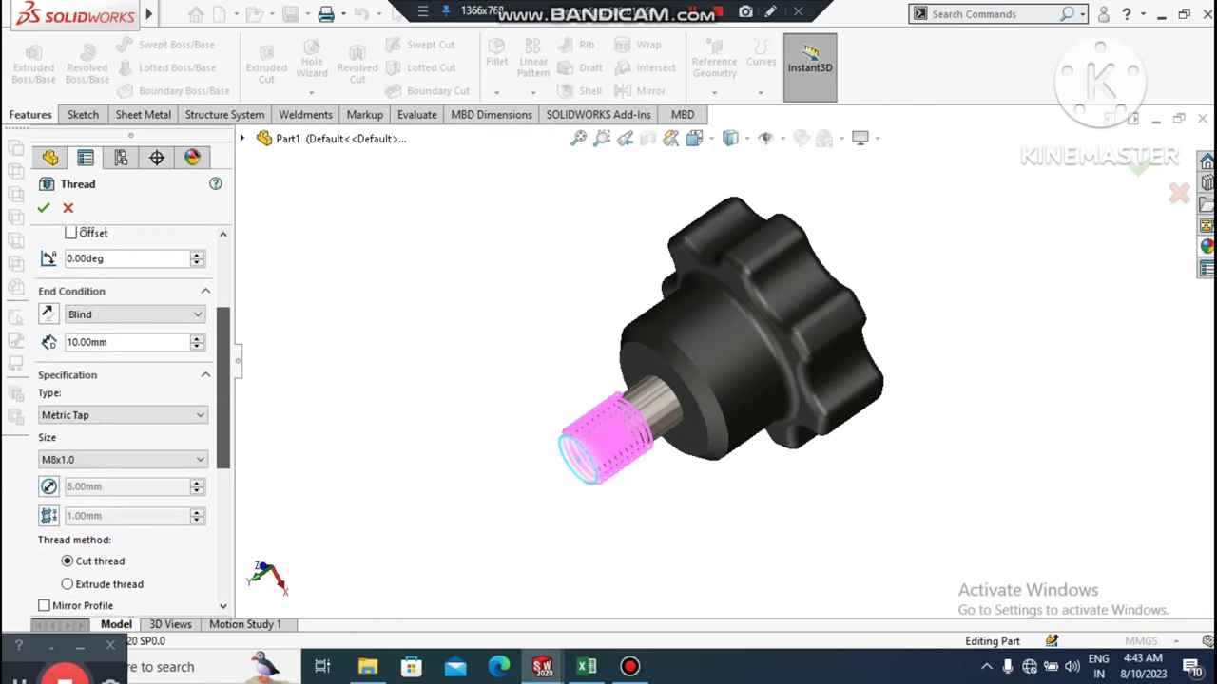
scroll(123, 419, "up", 3)
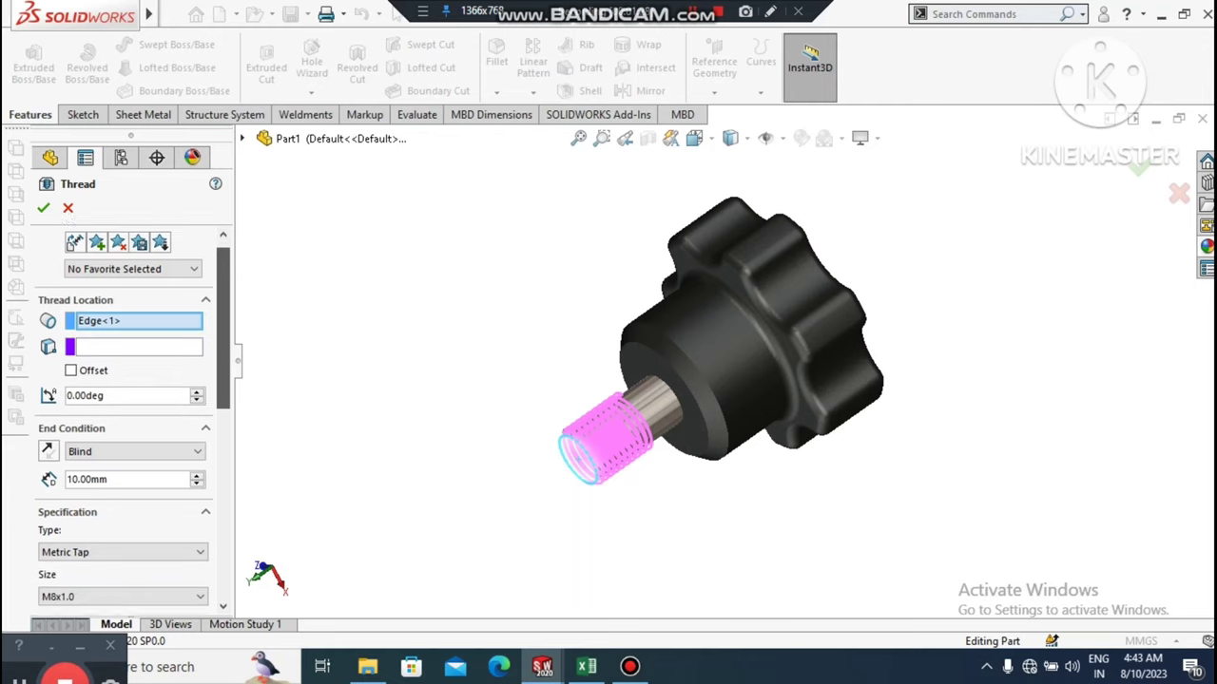
scroll(124, 418, "down", 1)
left_click(133, 430)
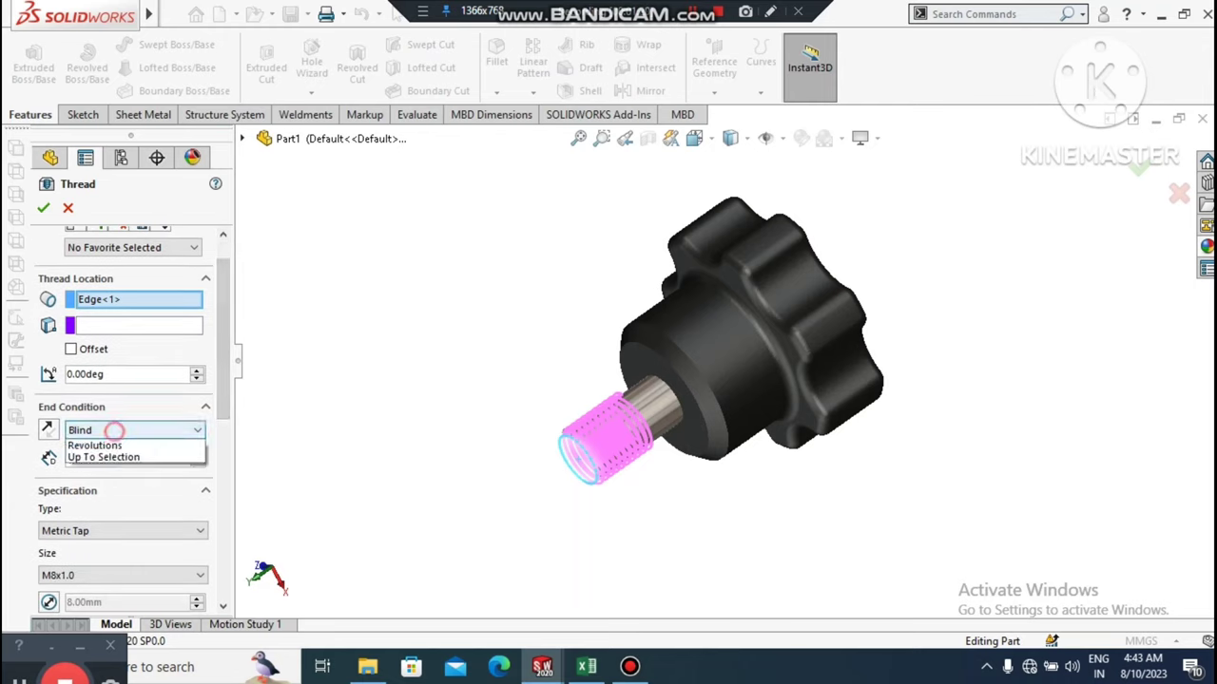
left_click(112, 466)
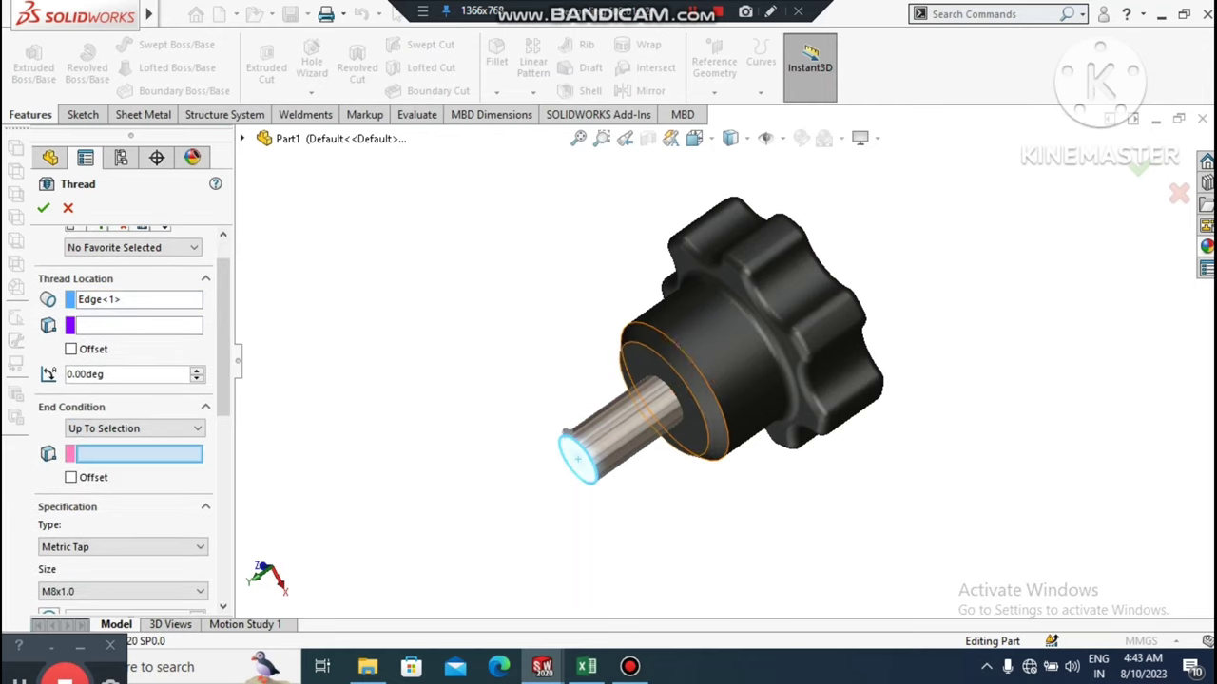
left_click(646, 362)
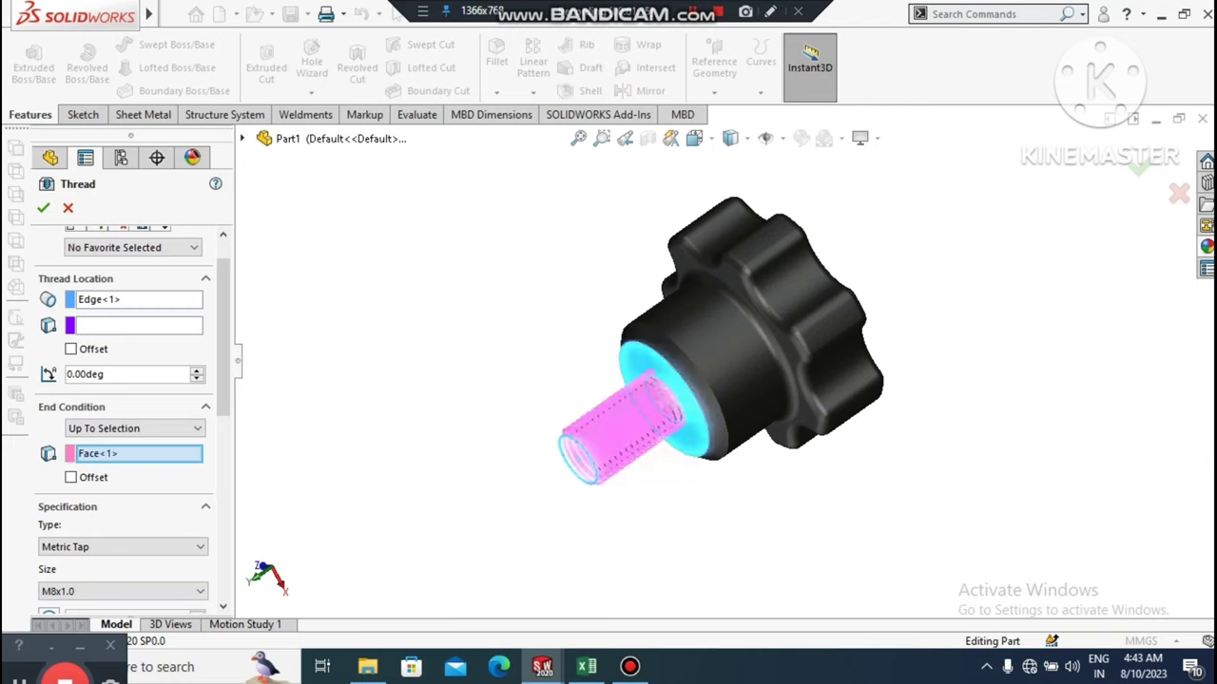
- Make the M8x1.0 cut thread left-handed and mirror its profile vertically
scroll(124, 418, "down", 8)
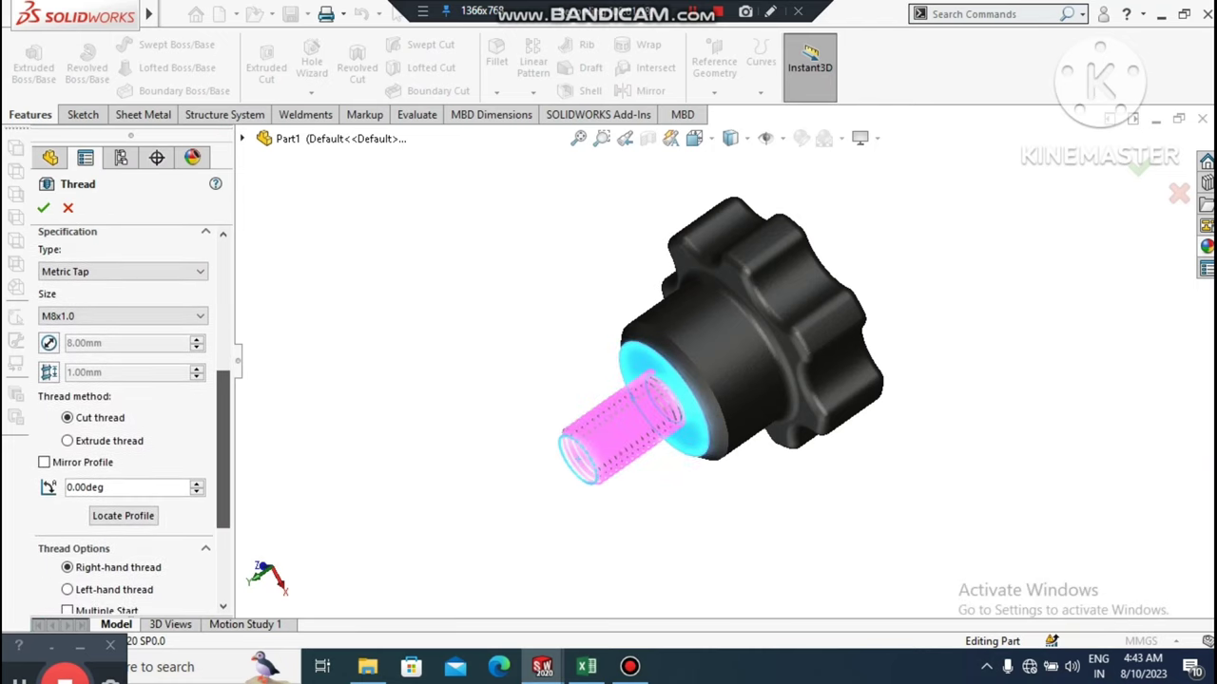
scroll(124, 418, "down", 3)
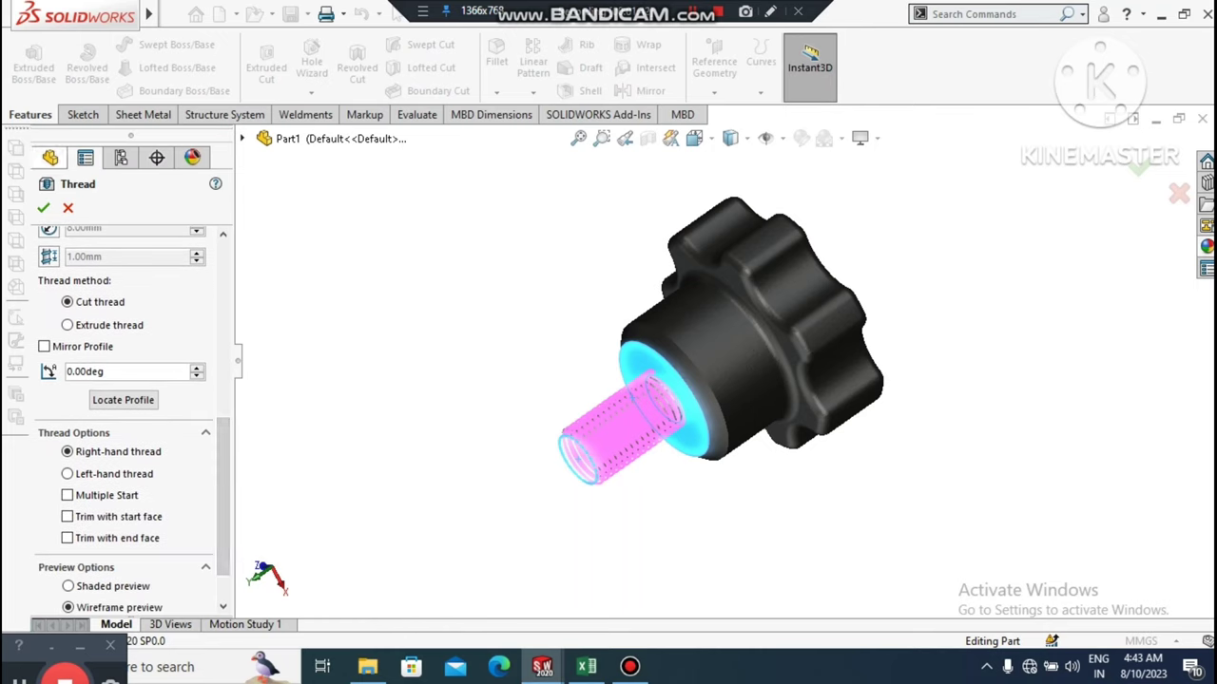
left_click(43, 207)
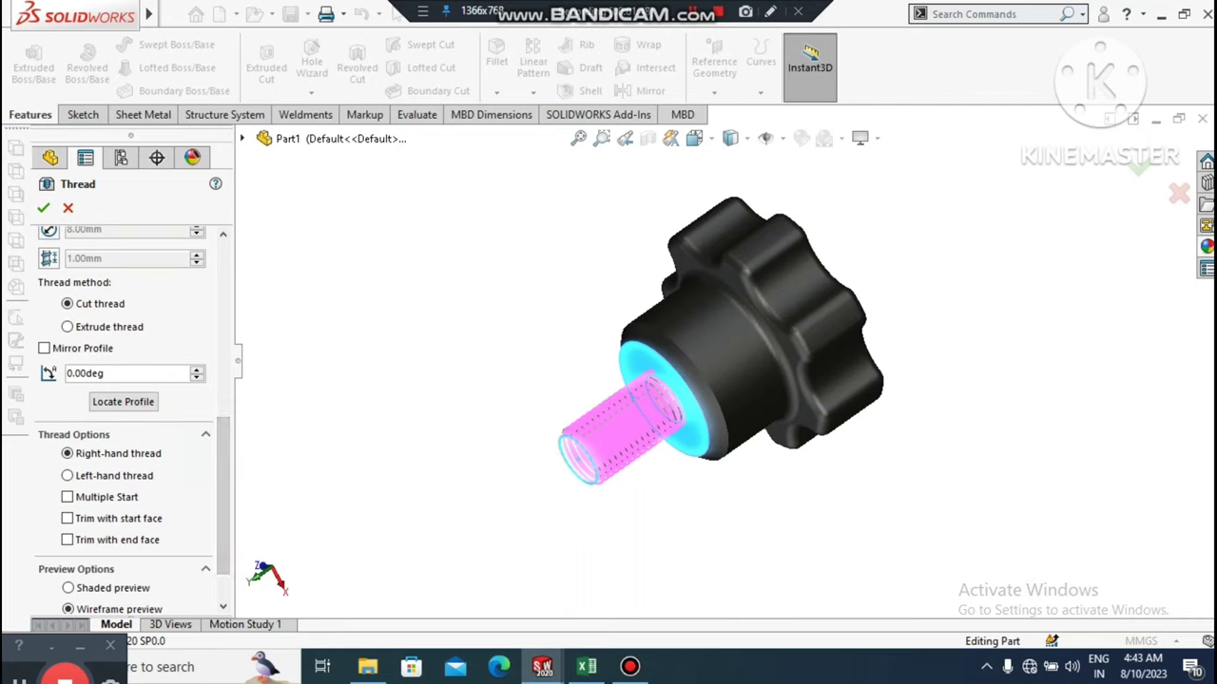
scroll(124, 418, "down", 2)
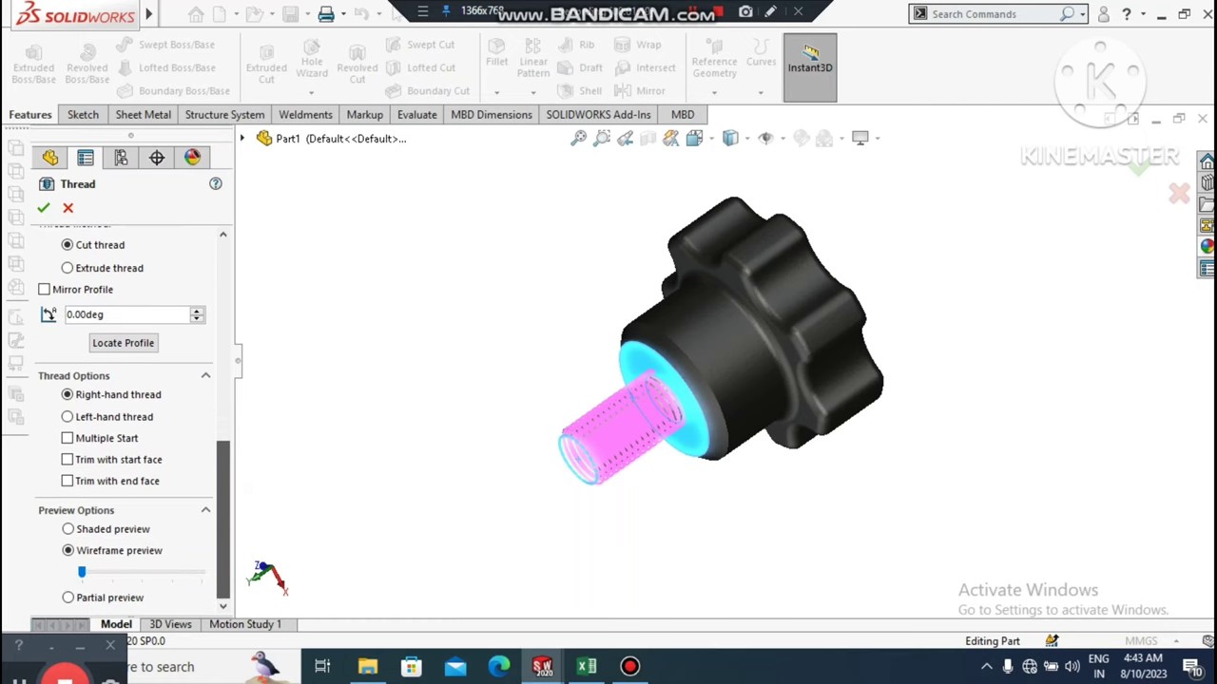
left_click_drag(223, 513, 223, 314)
scroll(123, 418, "down", 10)
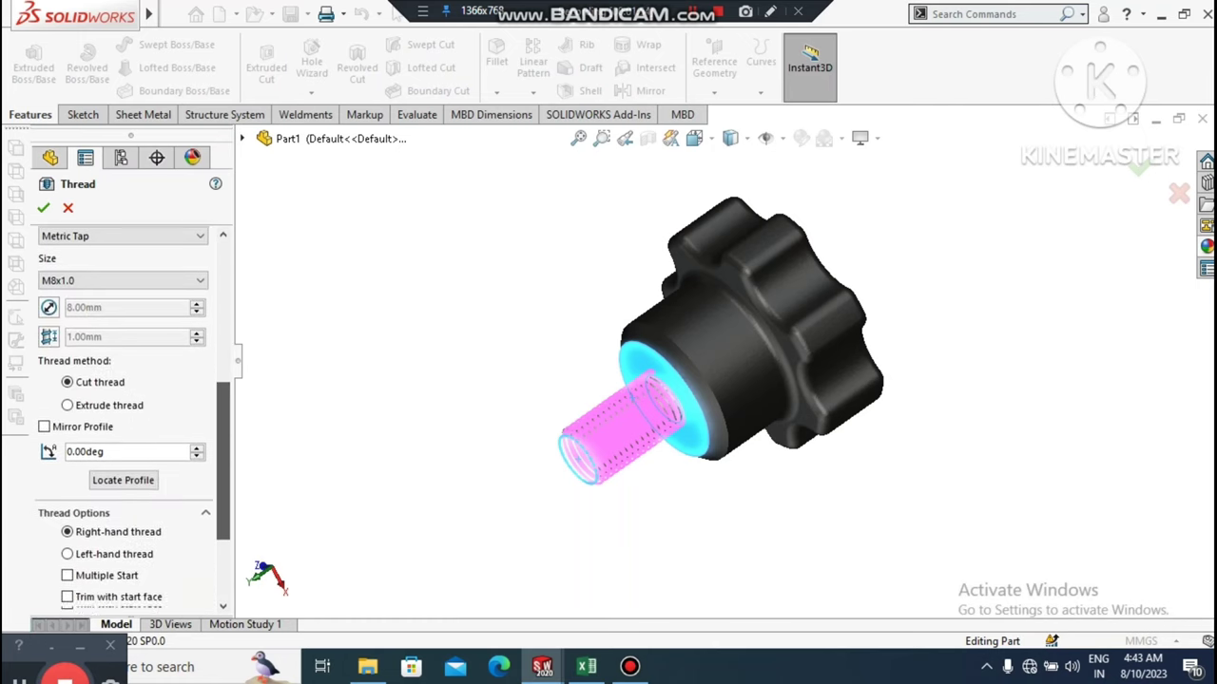
left_click(124, 469)
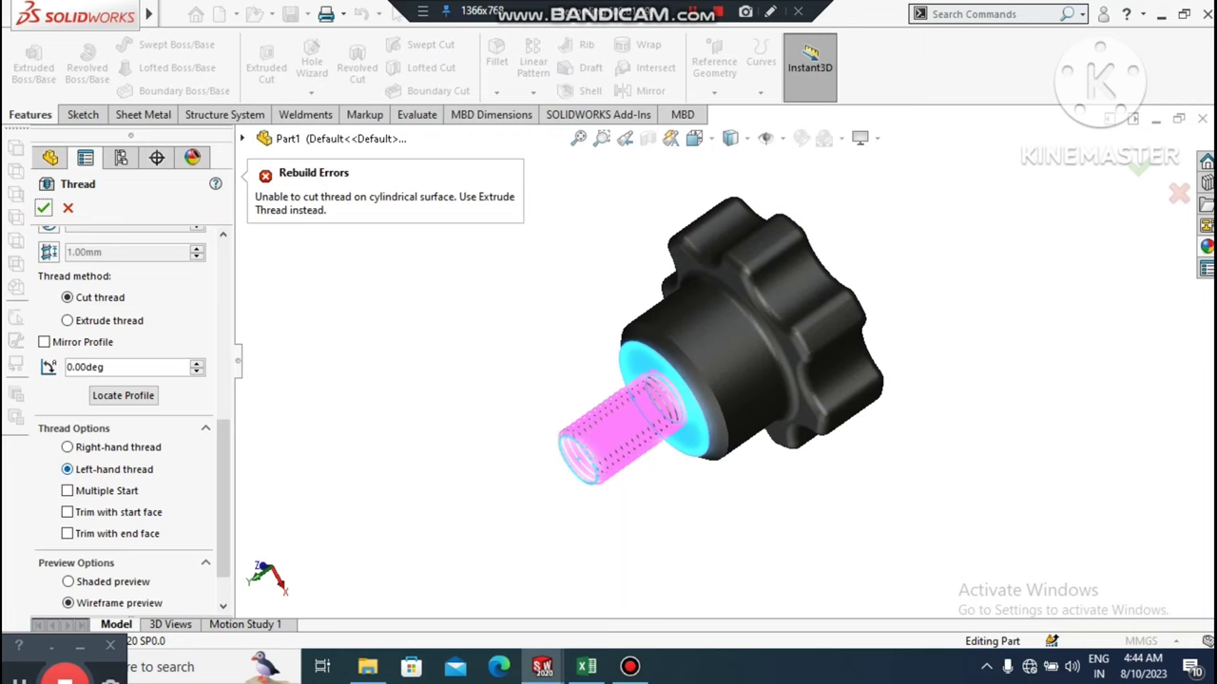
left_click(44, 342)
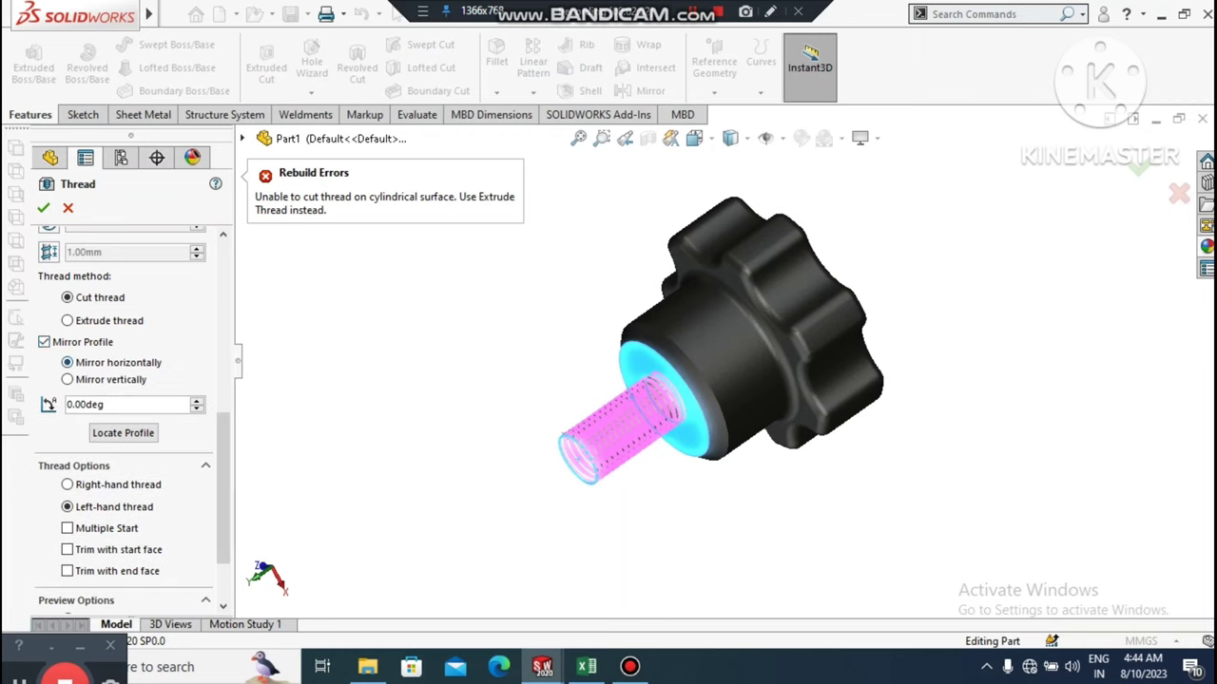
left_click(68, 379)
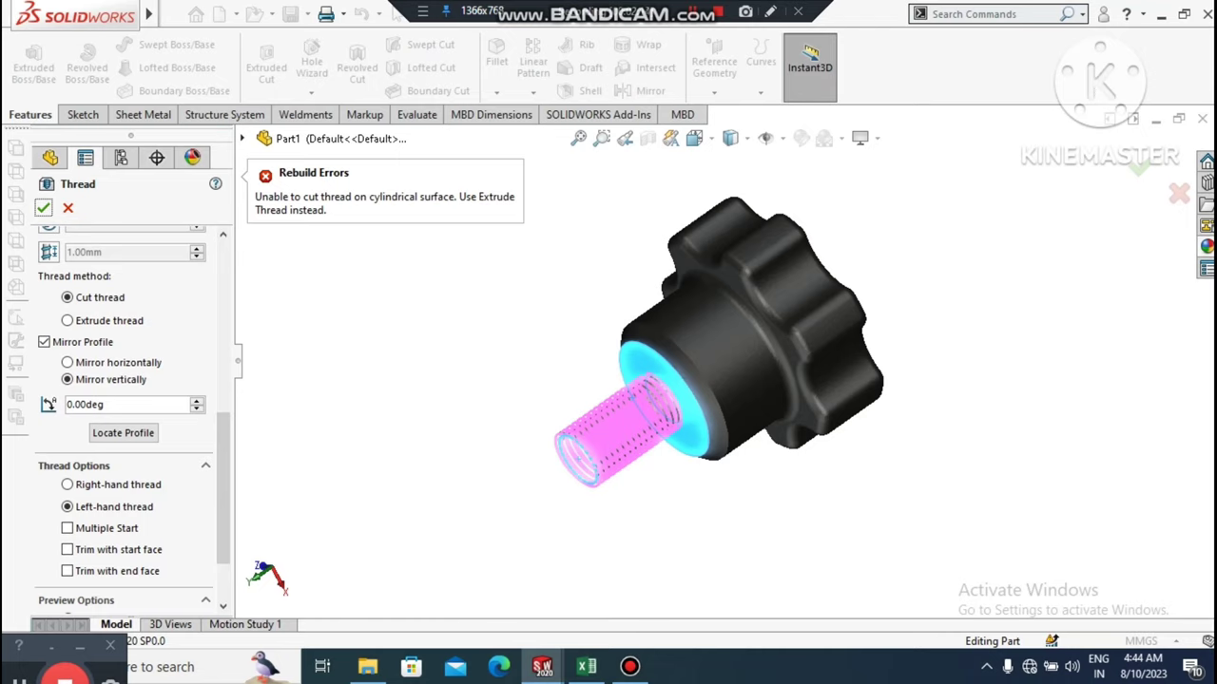
- Change the thread's end condition to Revolutions and set it to 15.75 revolutions
scroll(124, 399, "up", 5)
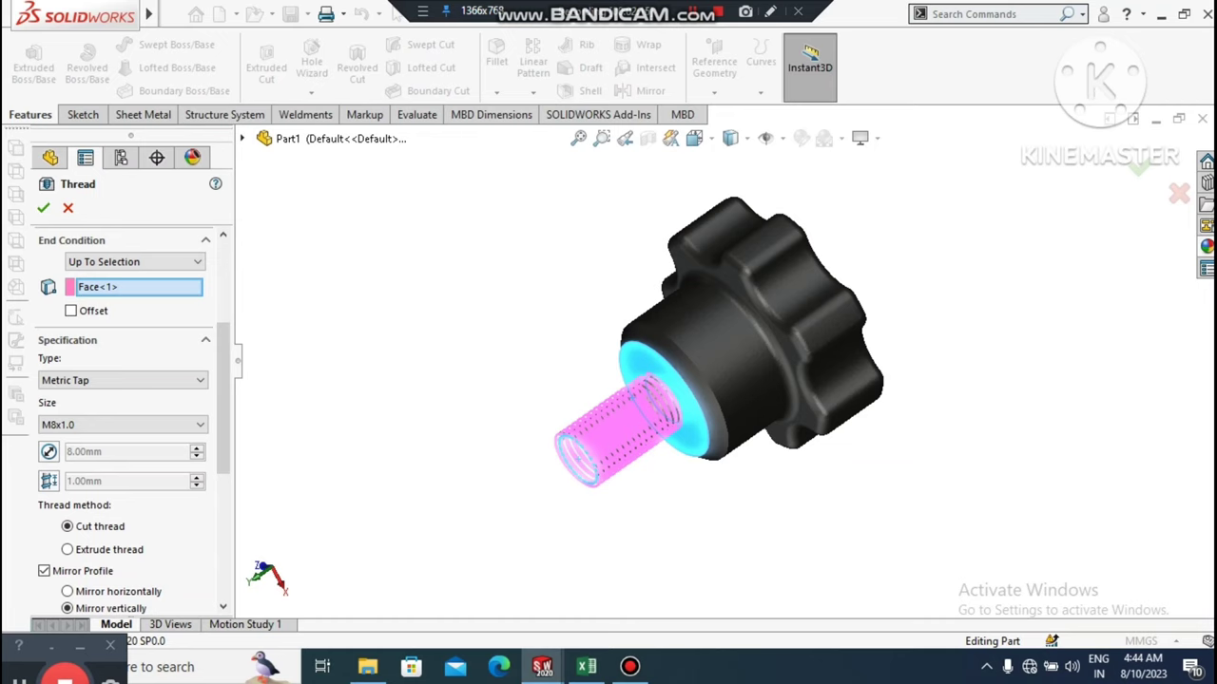
left_click(135, 263)
left_click(95, 290)
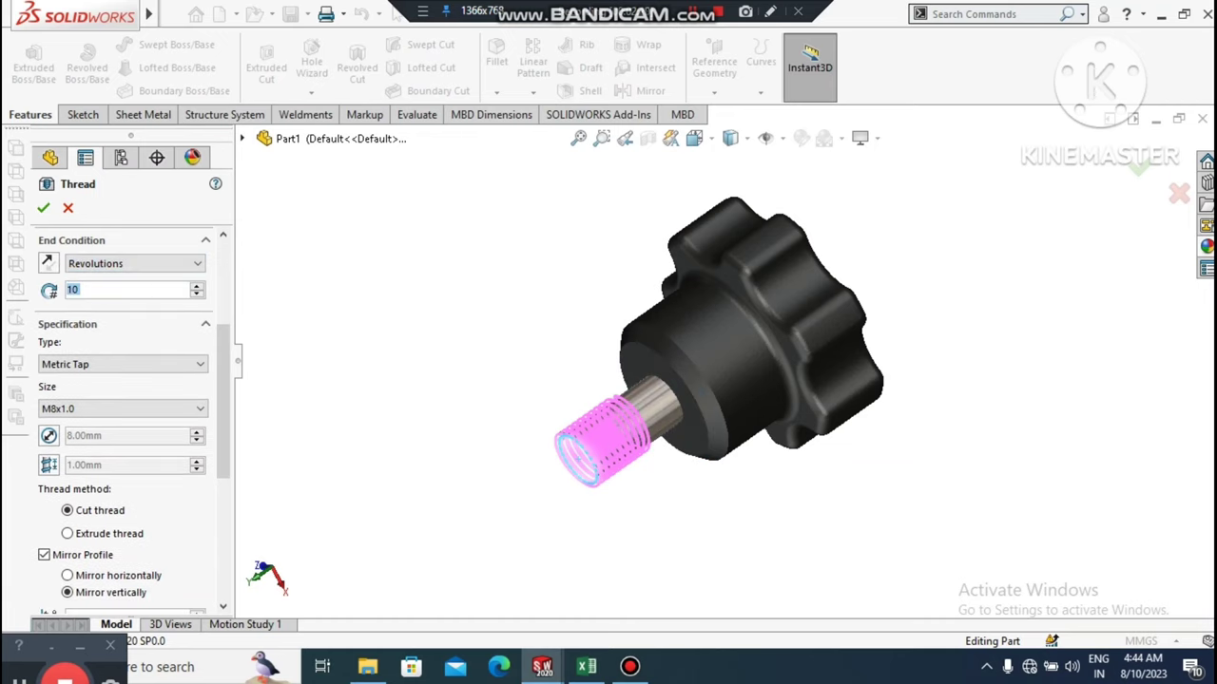
left_click(196, 286)
left_click(196, 286)
left_click(196, 286)
left_click(196, 287)
left_click(195, 286)
left_click(195, 285)
left_click(195, 285)
left_click(195, 285)
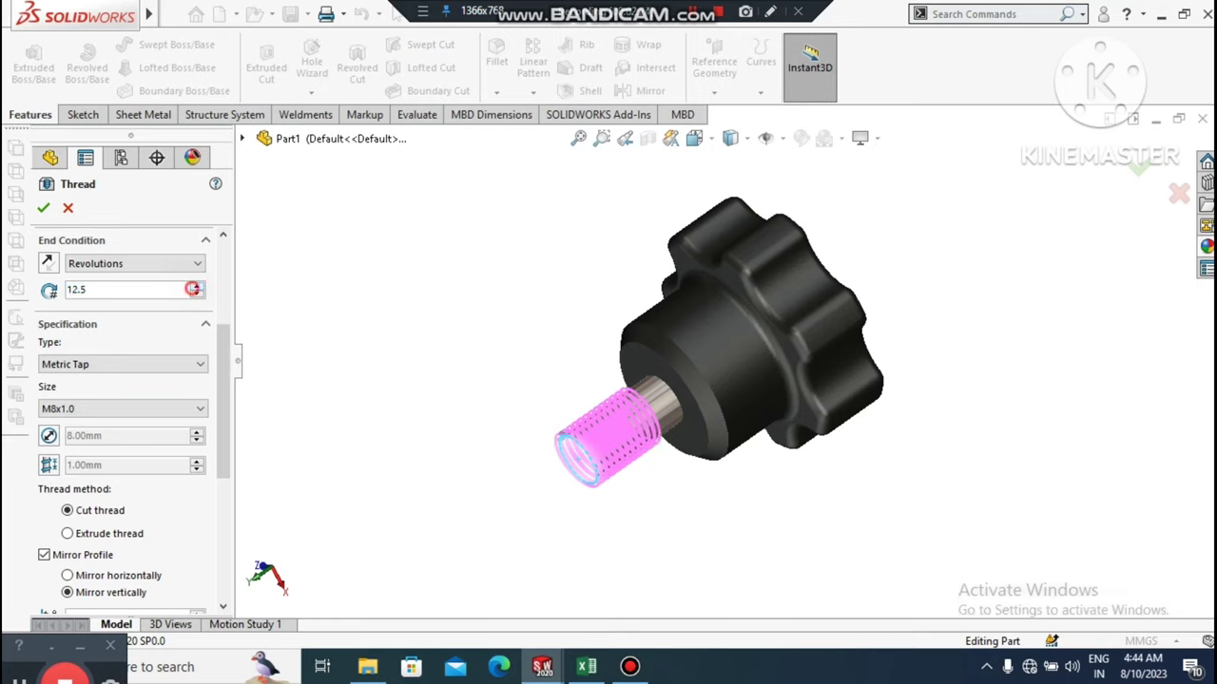
left_click(195, 285)
left_click(195, 285)
left_click(195, 286)
left_click(195, 285)
left_click(195, 285)
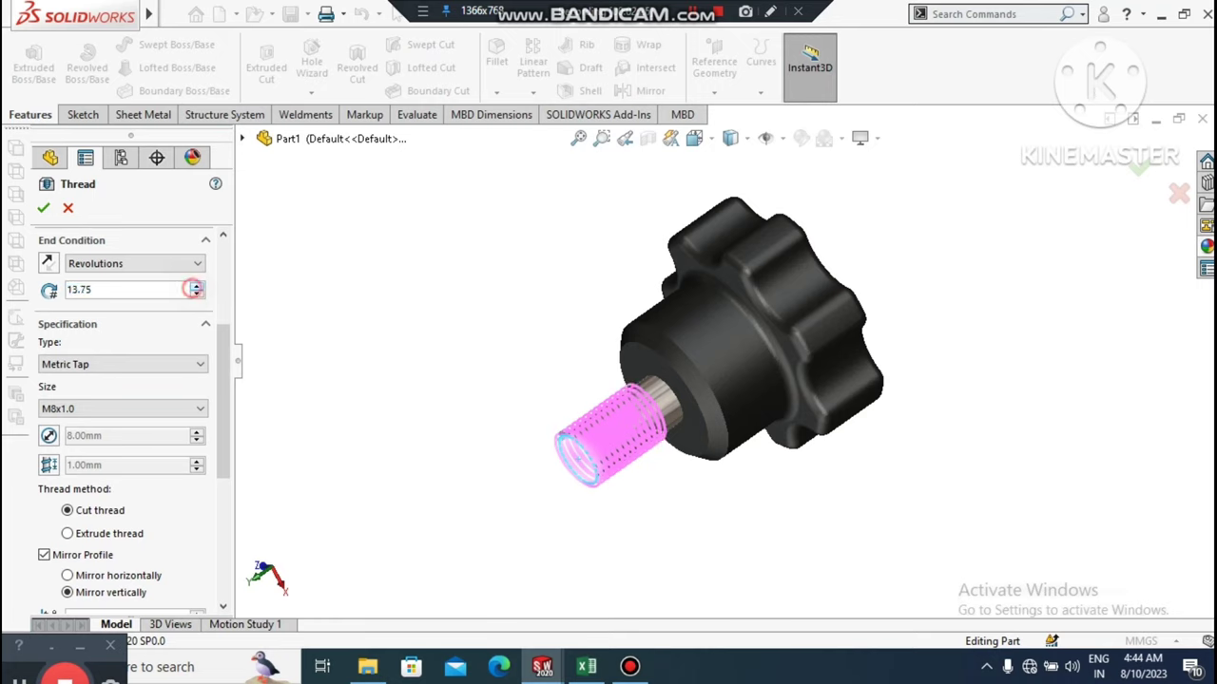
left_click(195, 285)
left_click(195, 285)
left_click(195, 285)
left_click(195, 285)
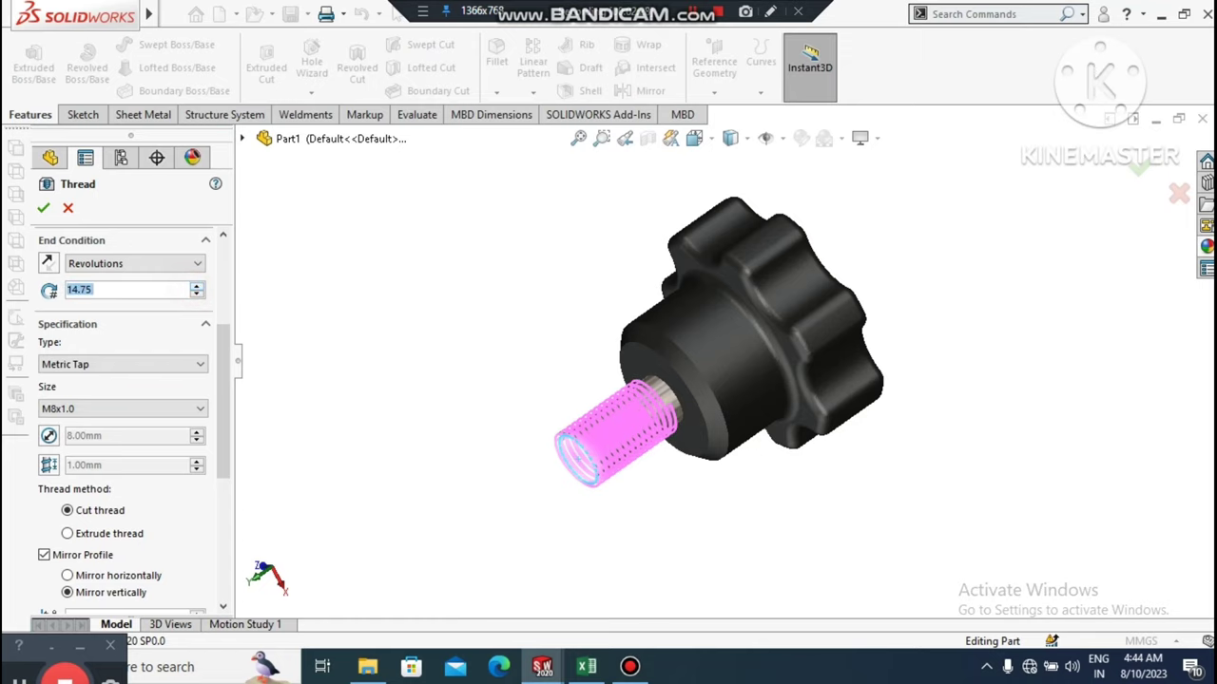
left_click(195, 285)
left_click(195, 286)
scroll(797, 451, "down", 2)
middle_click_drag(708, 352, 823, 432)
middle_click_drag(680, 568, 683, 570)
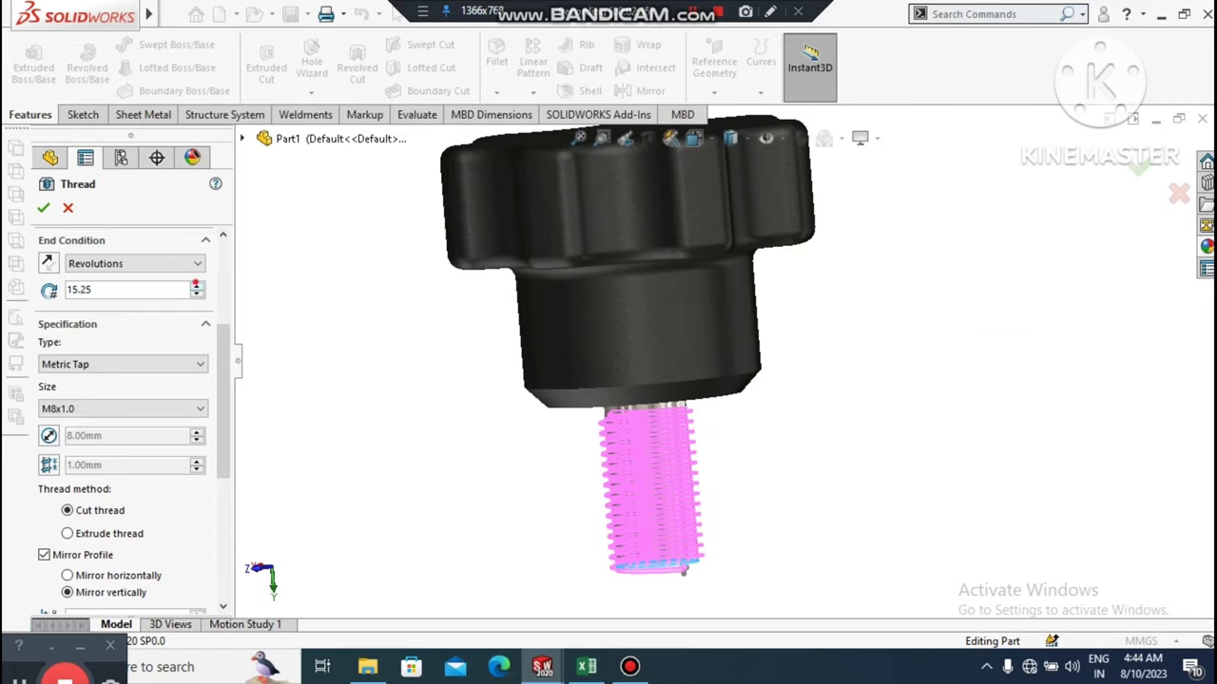
left_click(195, 284)
key("Up")
middle_click_drag(656, 475, 513, 399)
middle_click_drag(601, 500, 583, 487)
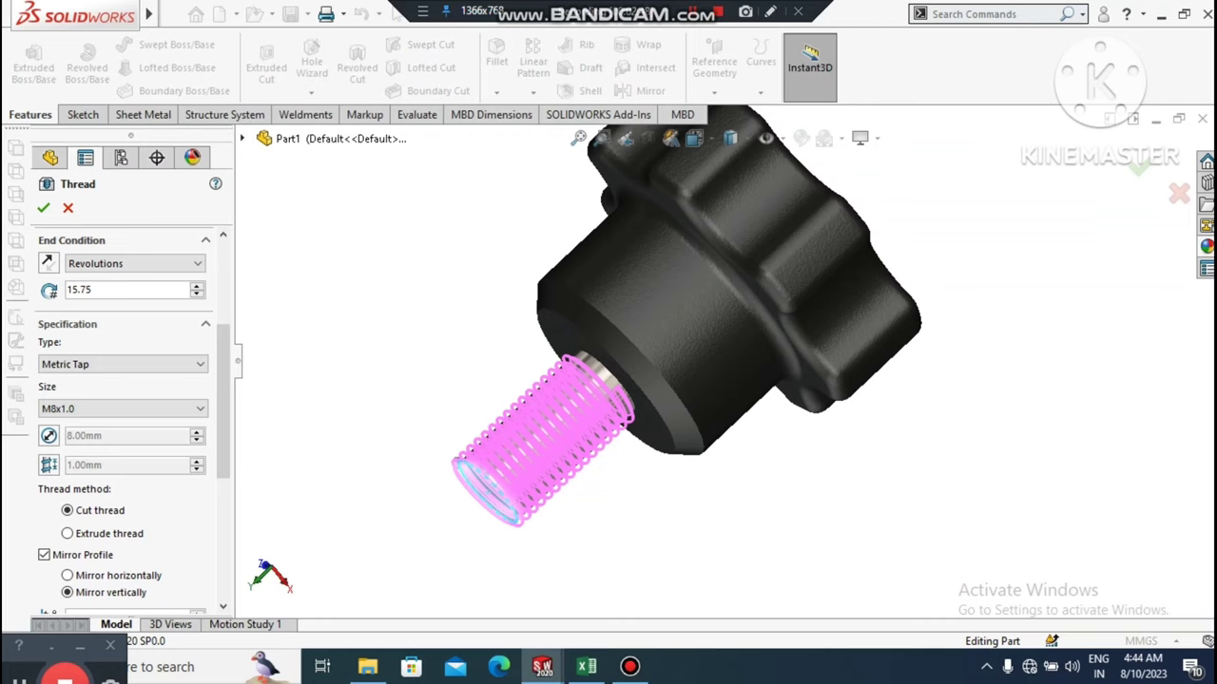
left_click(43, 208)
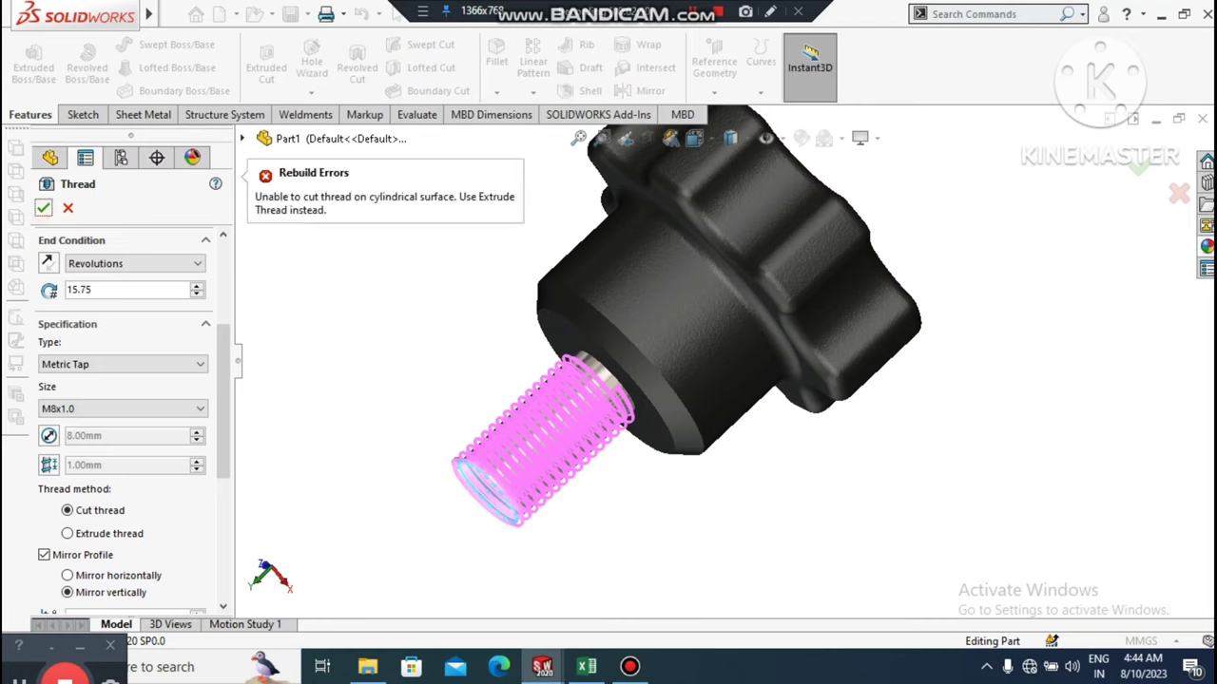
- Switch the thread profile to mirror horizontally and create the cut thread on the bolt shank
scroll(124, 399, "down", 3)
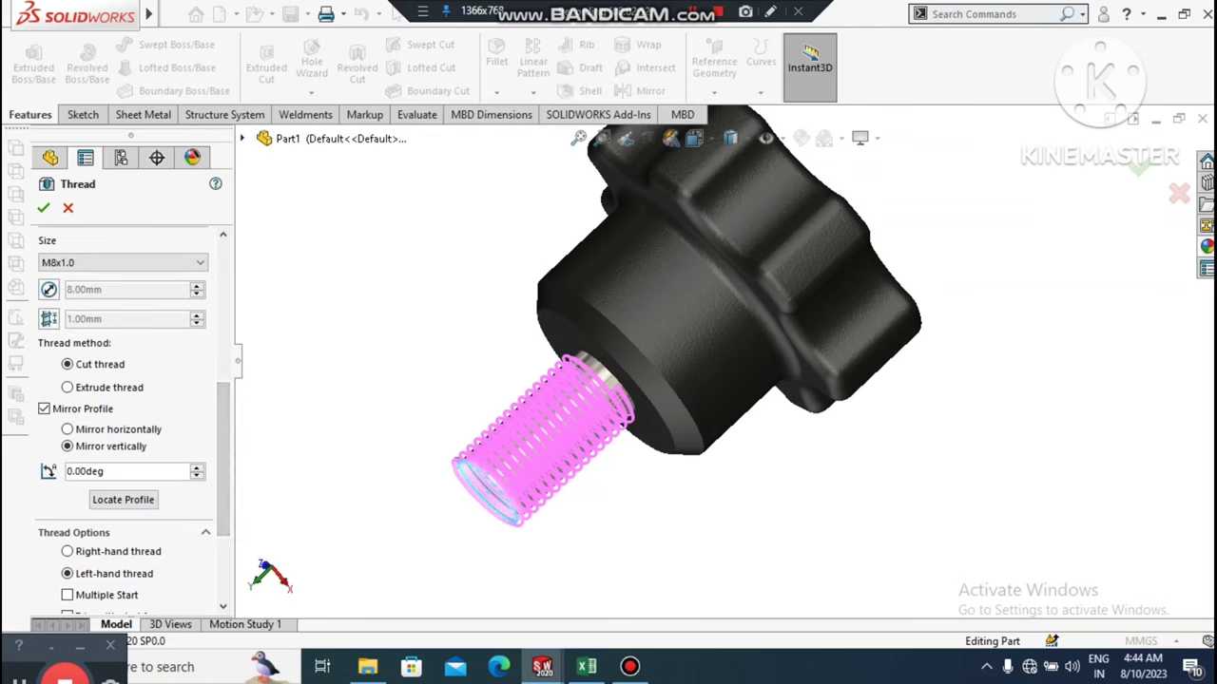
left_click(68, 429)
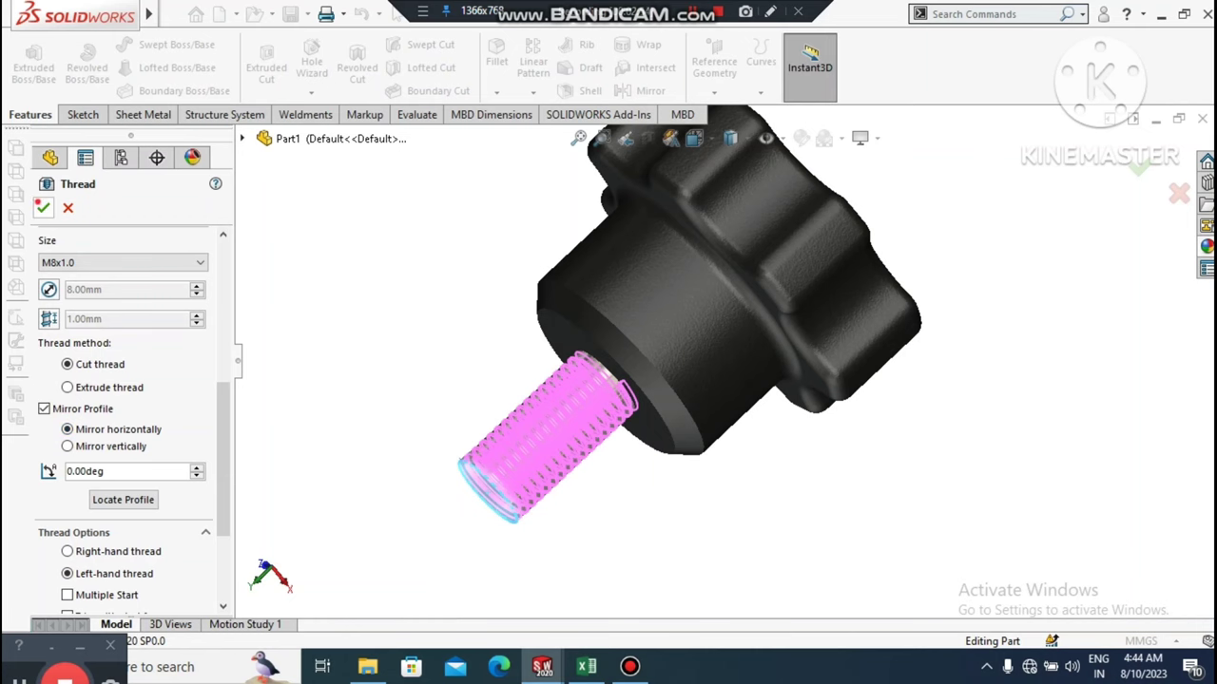
left_click(41, 205)
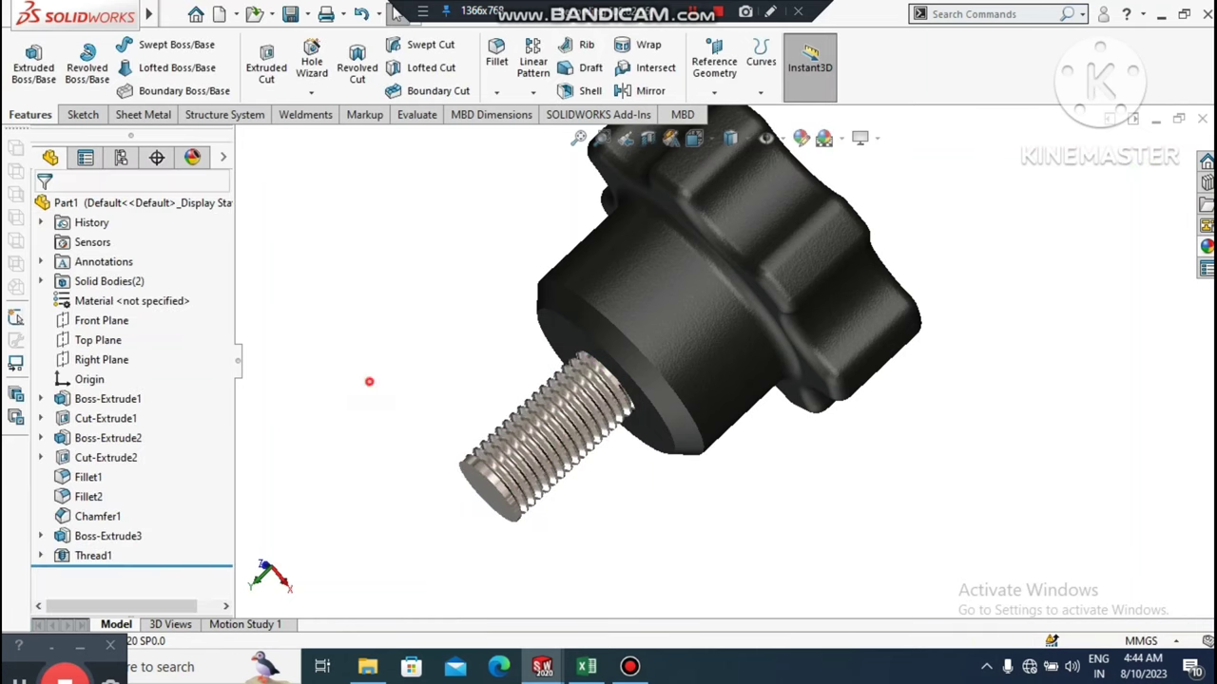
- Start a sketch on the small triangular face where the thread begins at the shank's free end and convert its edges into sketch lines
middle_click_drag(369, 382, 581, 365)
scroll(581, 365, "up", 2)
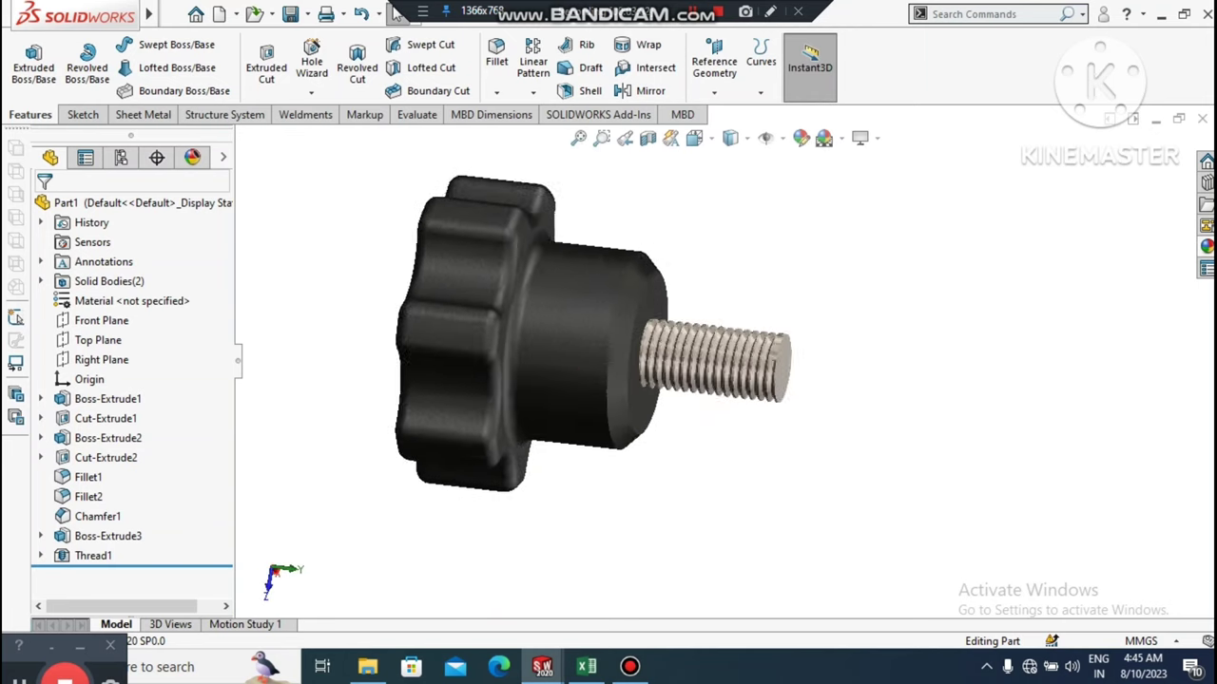
scroll(787, 369, "down", 7)
middle_click_drag(789, 376, 797, 329)
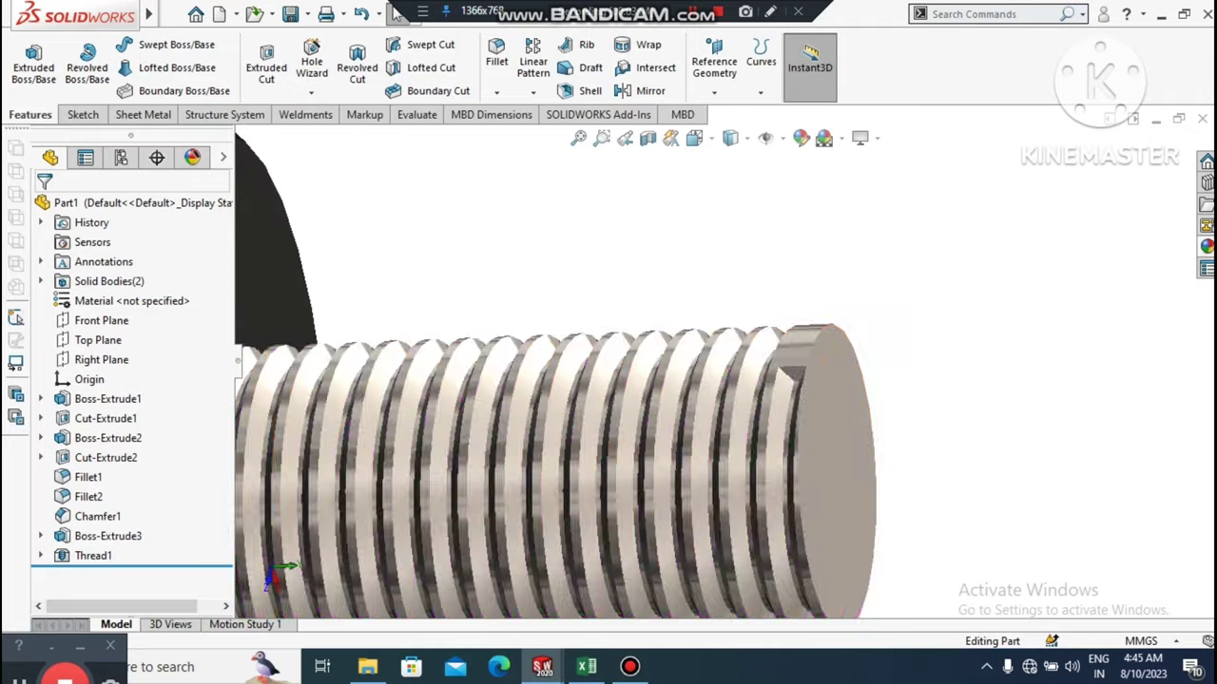
key("shift+z")
key("shift+z")
right_click(768, 389)
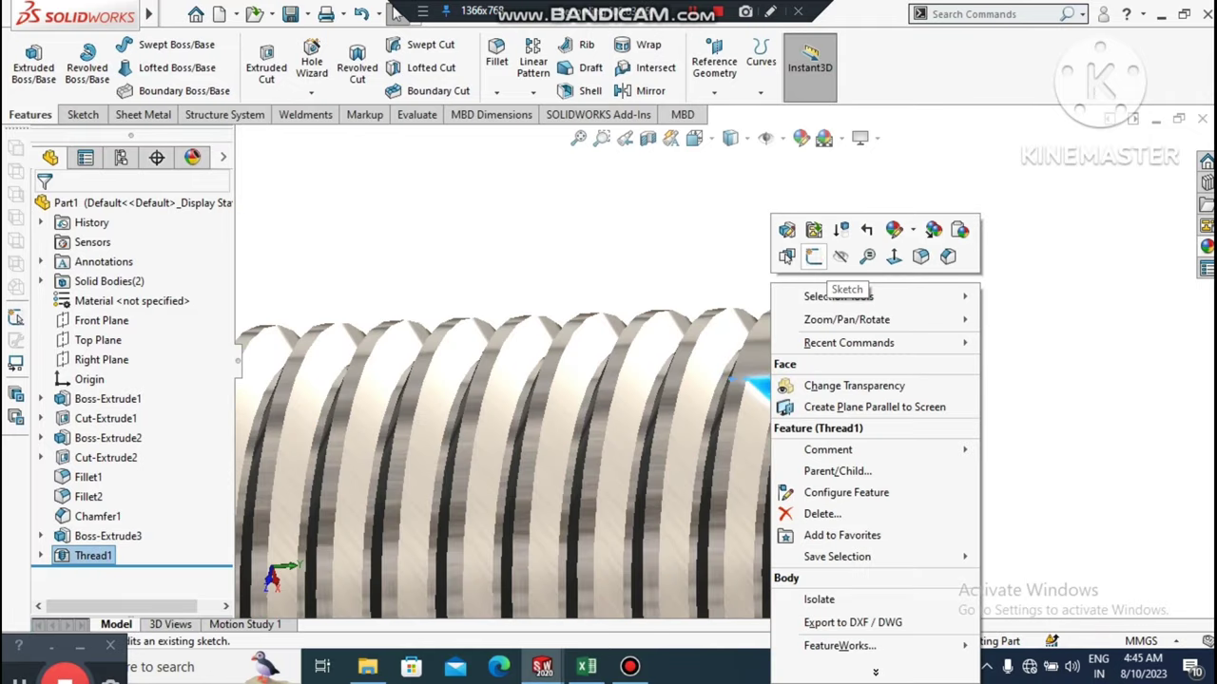
left_click(814, 255)
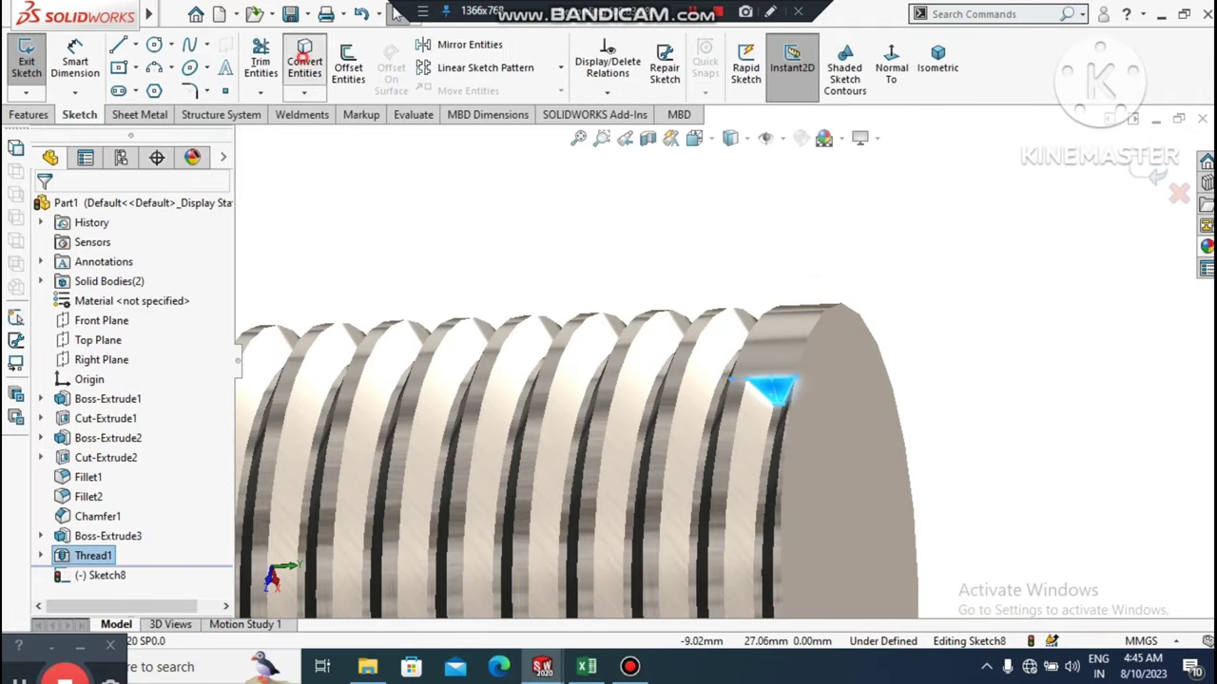
left_click(303, 59)
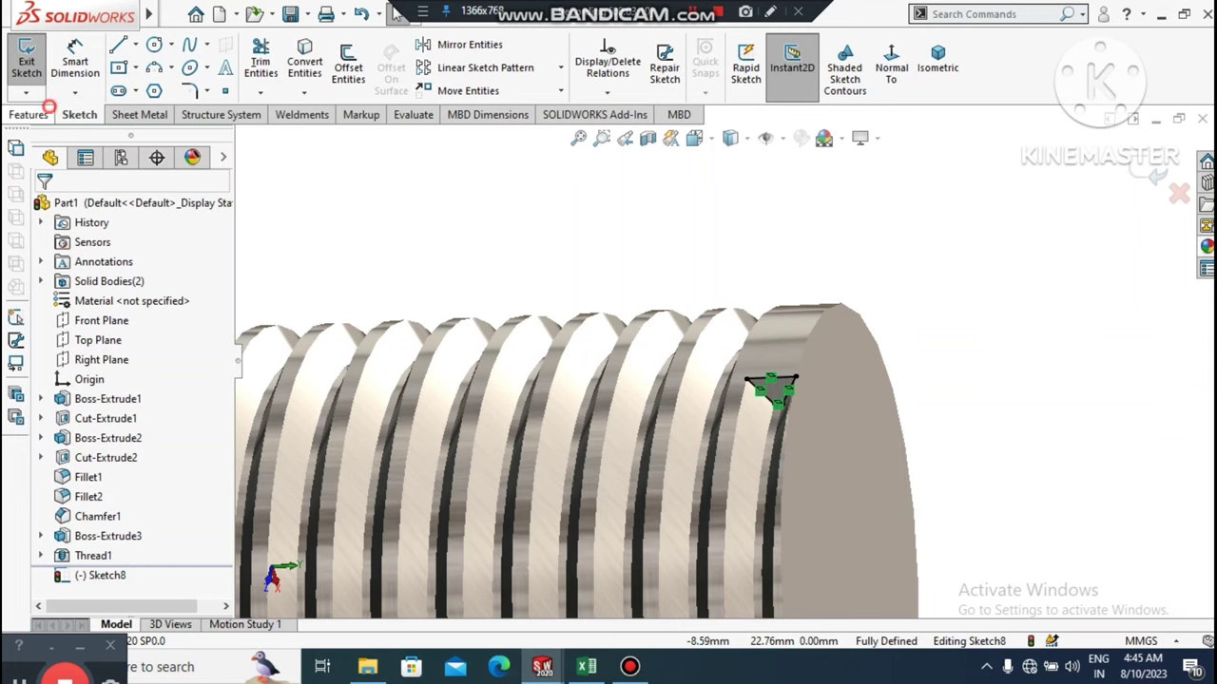
- Cut-extrude the triangular sketch as a 30 mm blind cut to open the thread's start
left_click(29, 114)
left_click(272, 66)
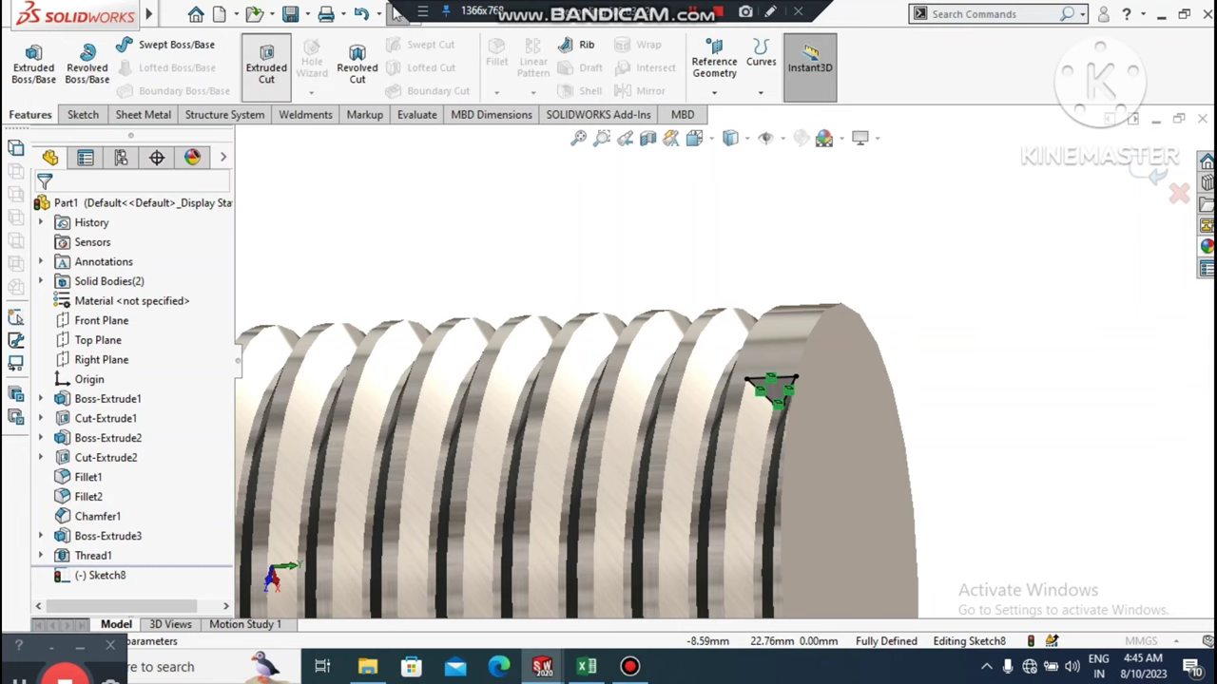
scroll(726, 362, "up", 3)
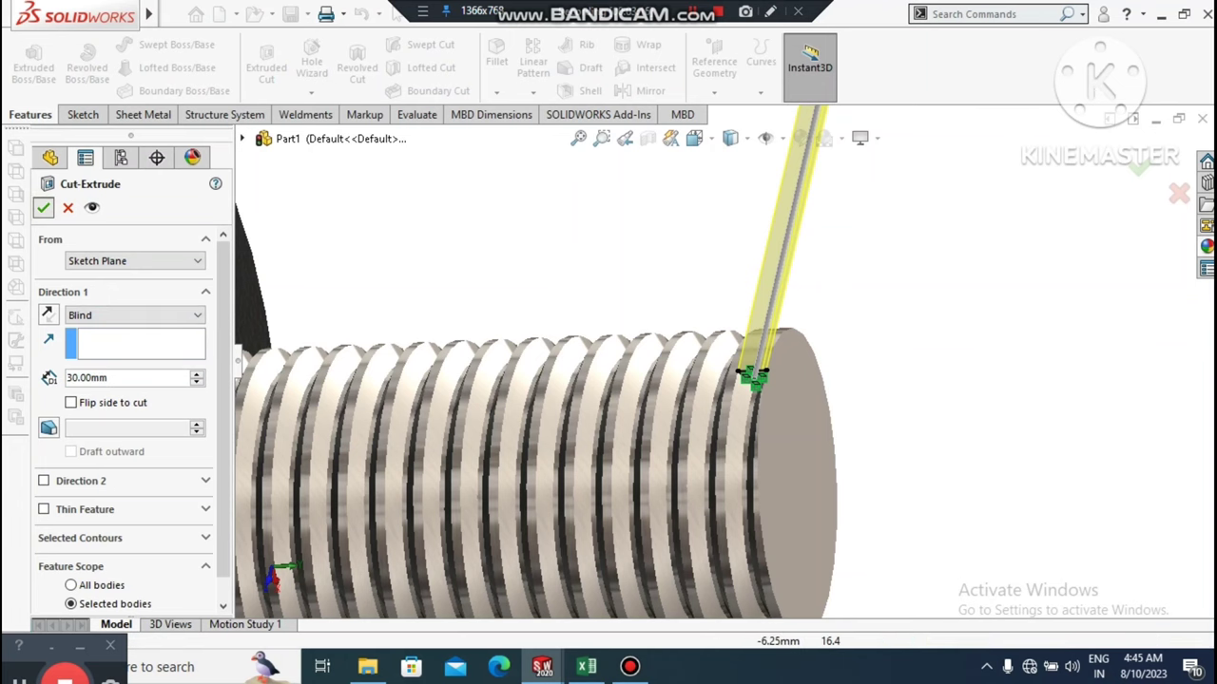
left_click(43, 208)
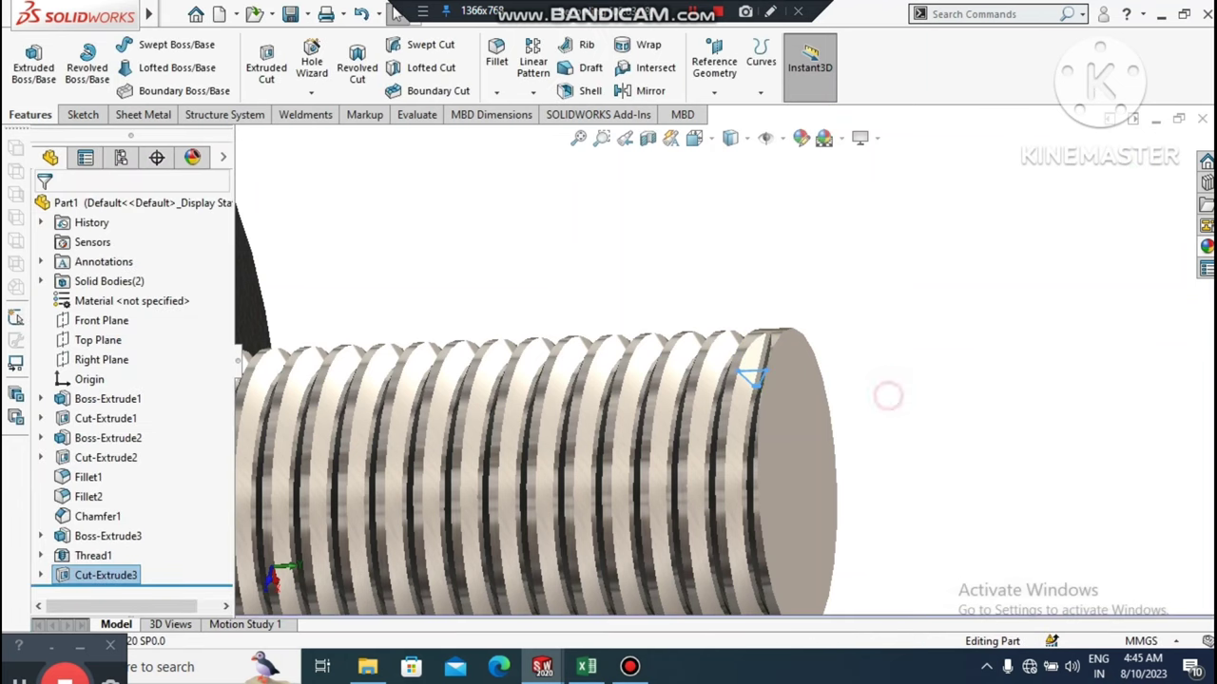
- Examine the finished knob and its threaded bolt from several angles
scroll(884, 394, "up", 3)
middle_click_drag(684, 381, 457, 419)
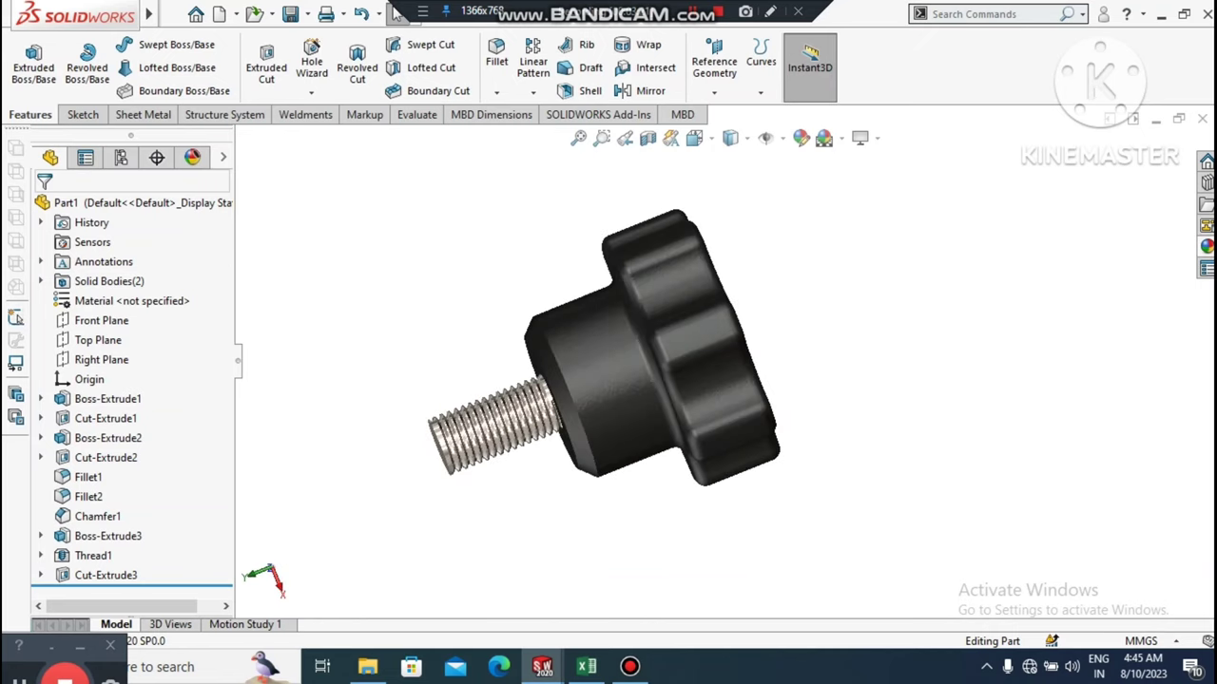
scroll(670, 423, "up", 2)
scroll(645, 442, "down", 3)
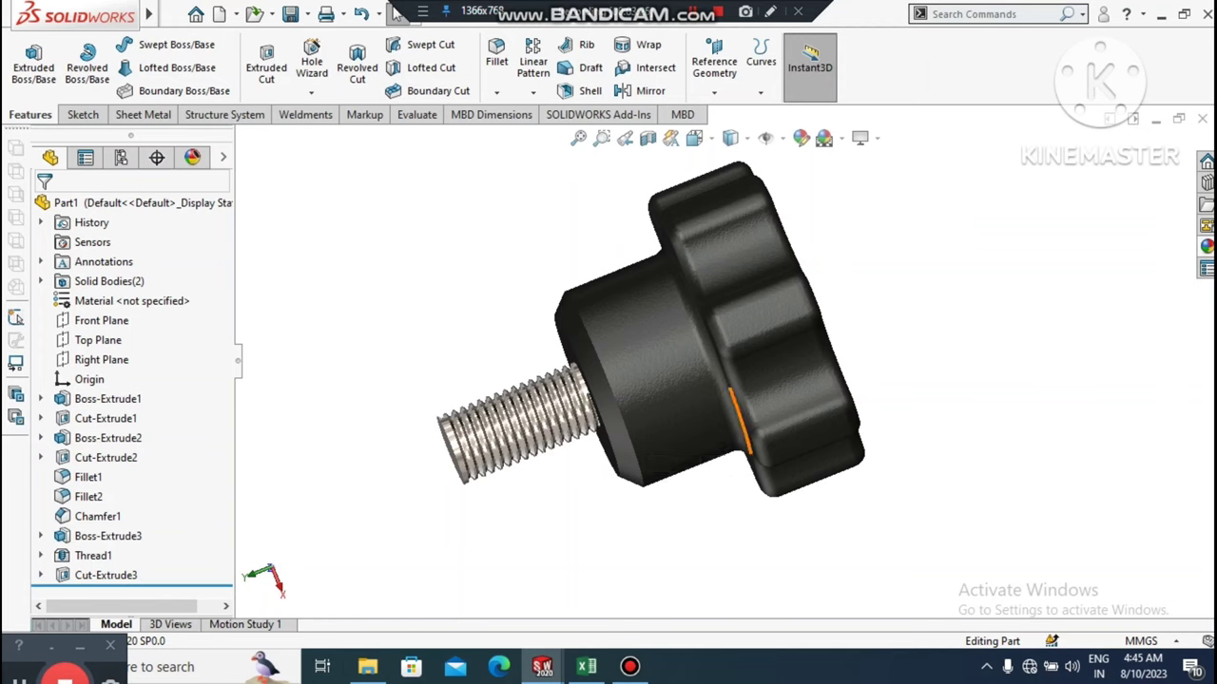
middle_click_drag(741, 421, 608, 408)
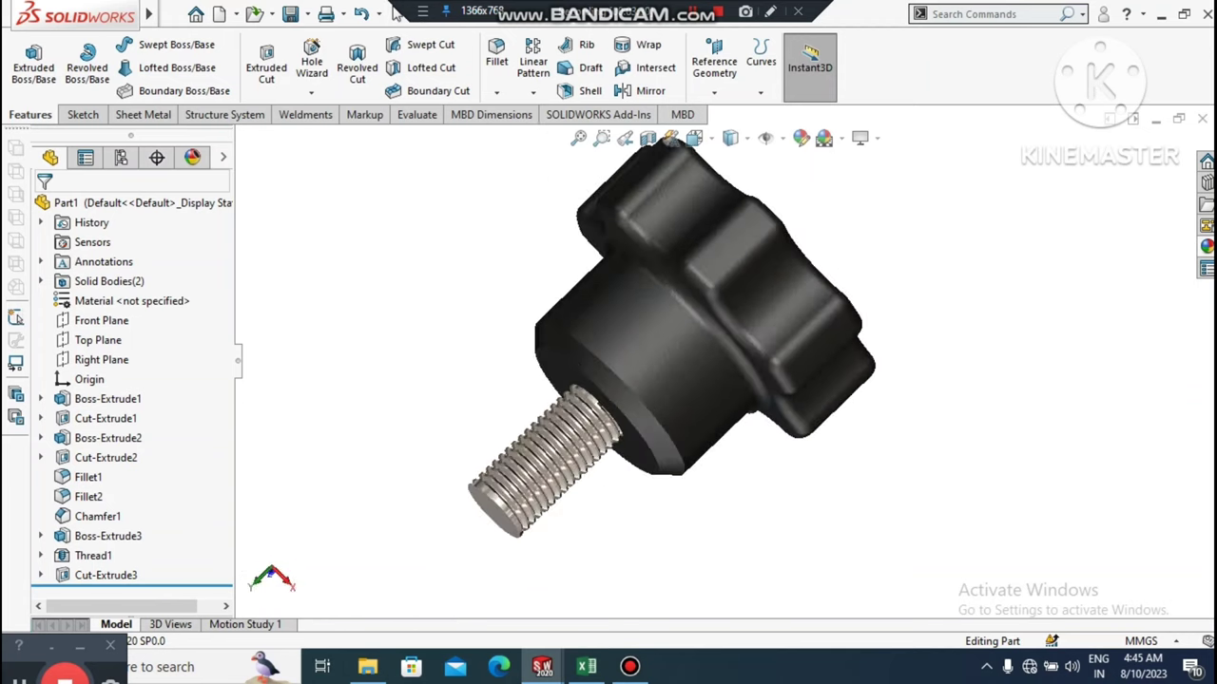
scroll(719, 356, "up", 2)
scroll(727, 327, "down", 2)
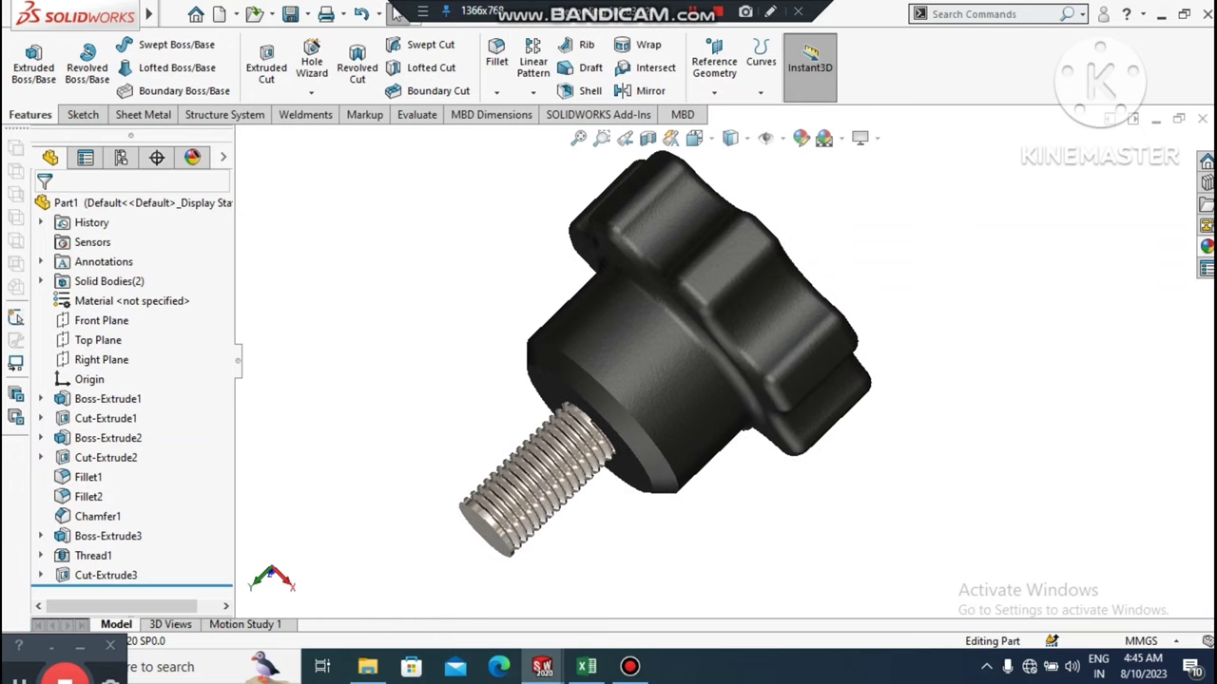